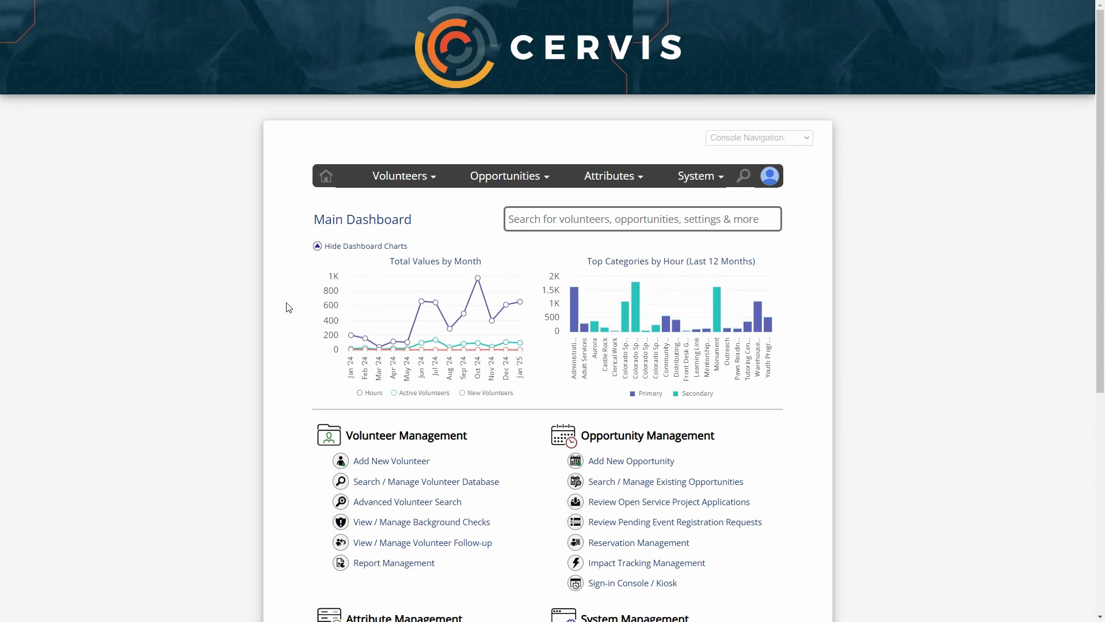
Open the Add New Opportunity form from Opportunity Management
scroll(777, 437, "down", 2)
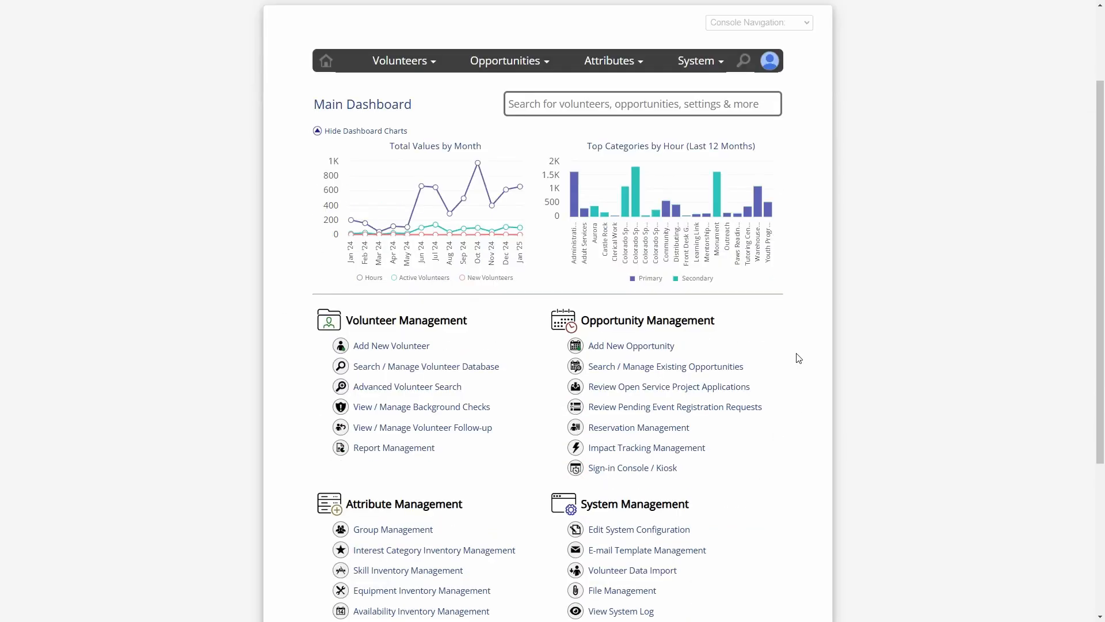
double_click(600, 314)
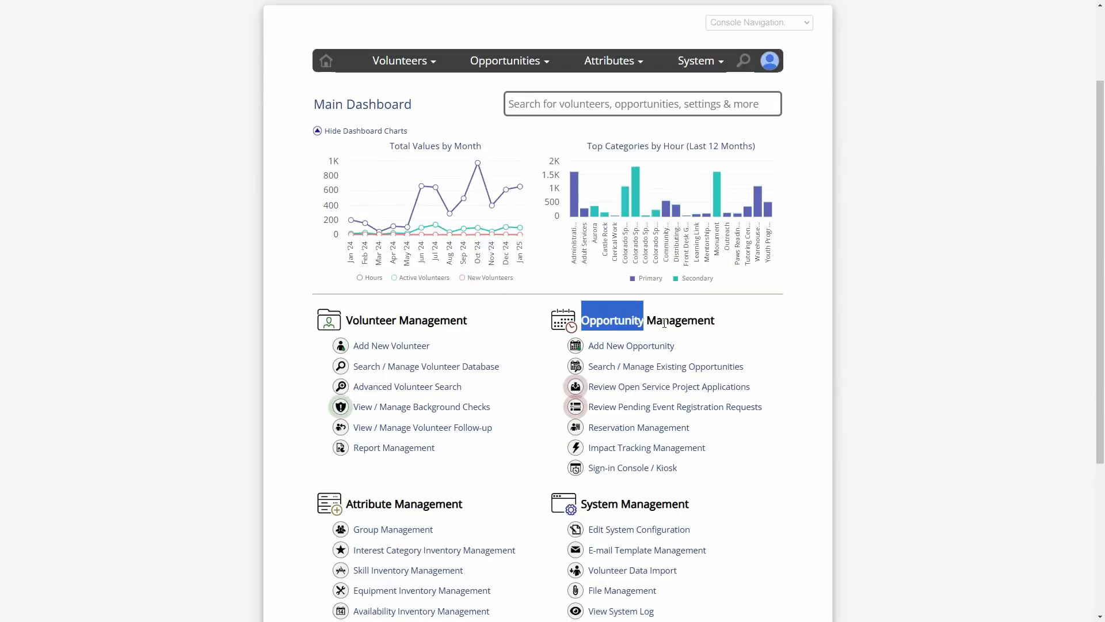
left_click(696, 321)
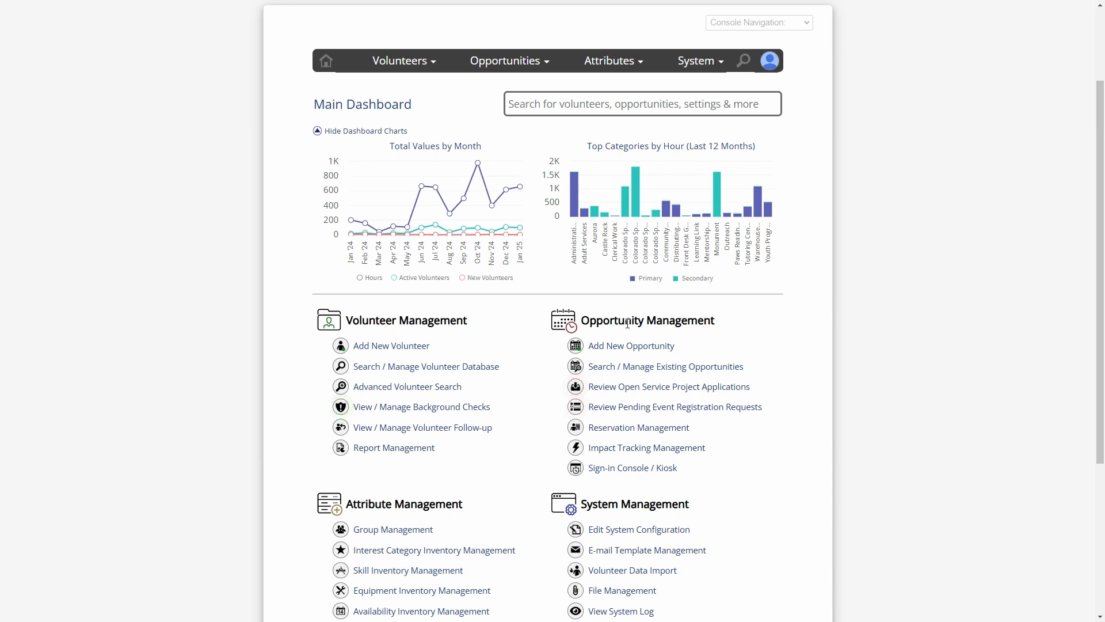
left_click(643, 353)
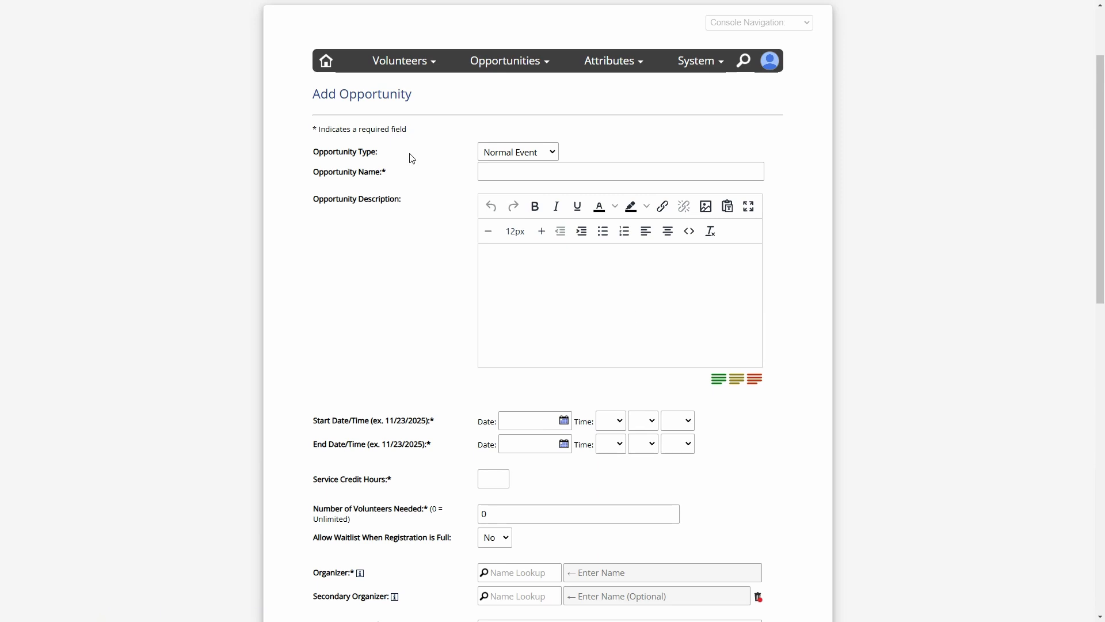
Review the available opportunity types, keeping Normal Event selected
left_click_drag(352, 153, 546, 157)
left_click(545, 158)
scroll(603, 163, "up", 2)
left_click(552, 269)
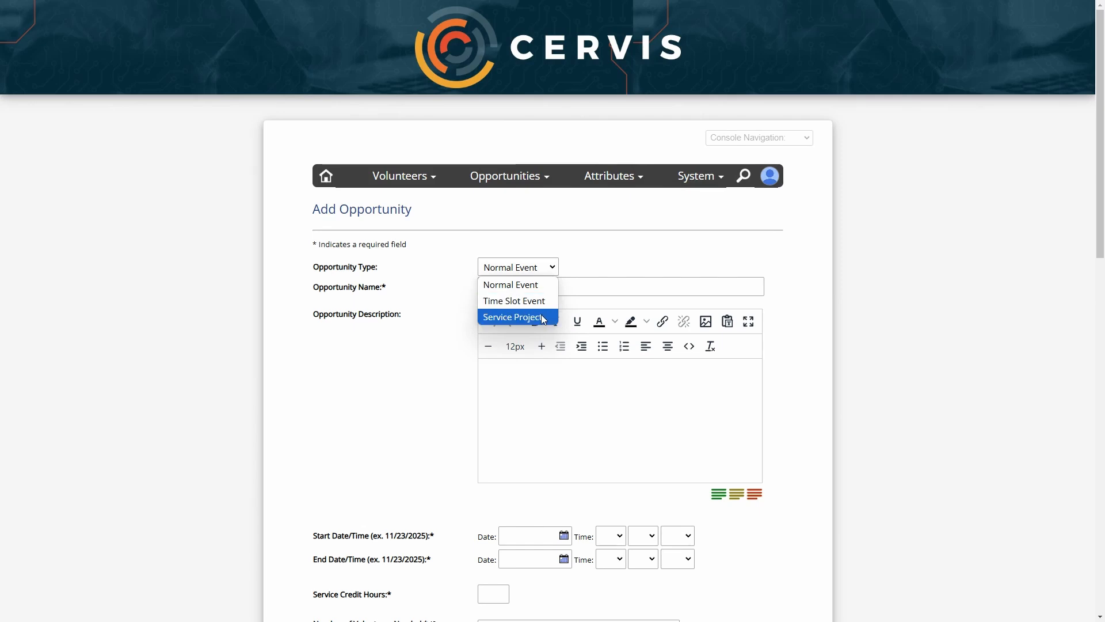
left_click(546, 285)
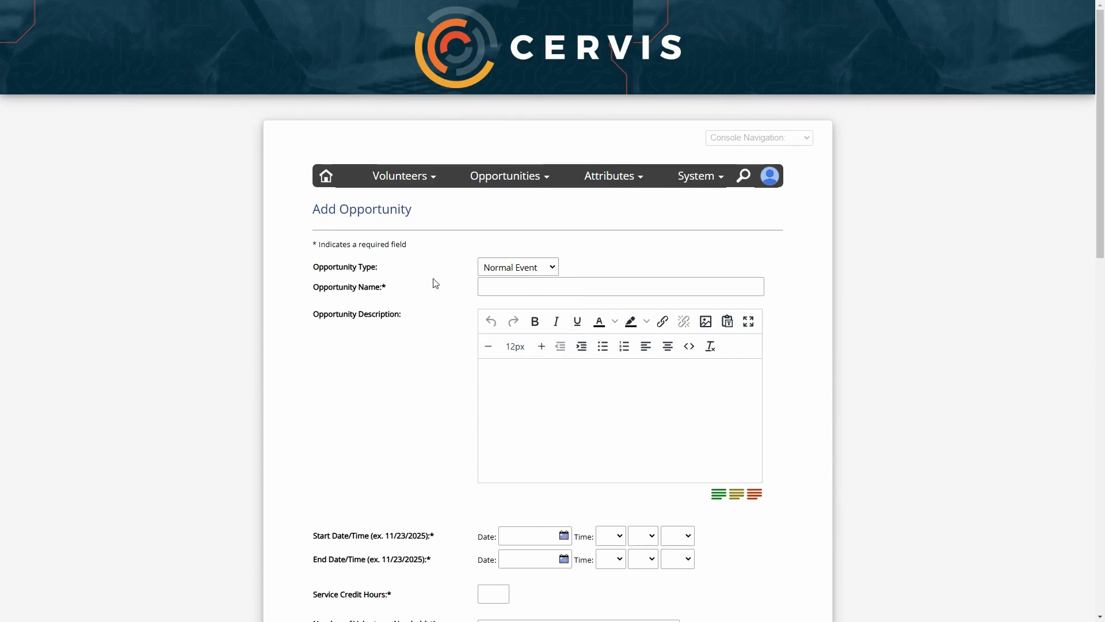
Check the End Date/Time field, then bring the opportunity type list back up
scroll(446, 279, "down", 2)
left_click_drag(332, 422, 451, 420)
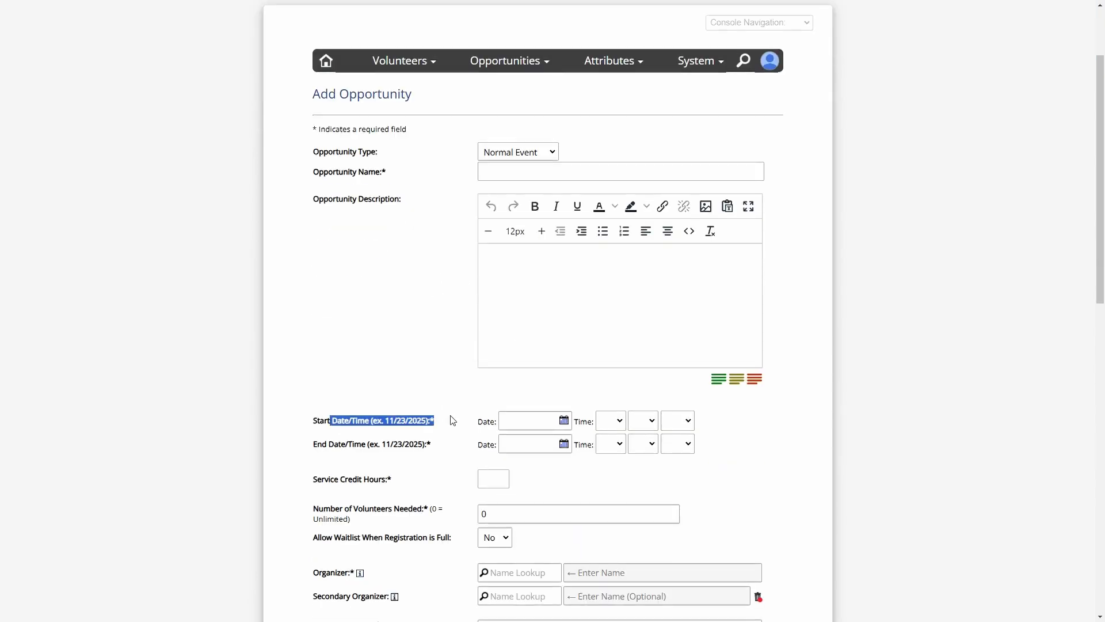
left_click_drag(322, 444, 411, 444)
left_click(423, 446)
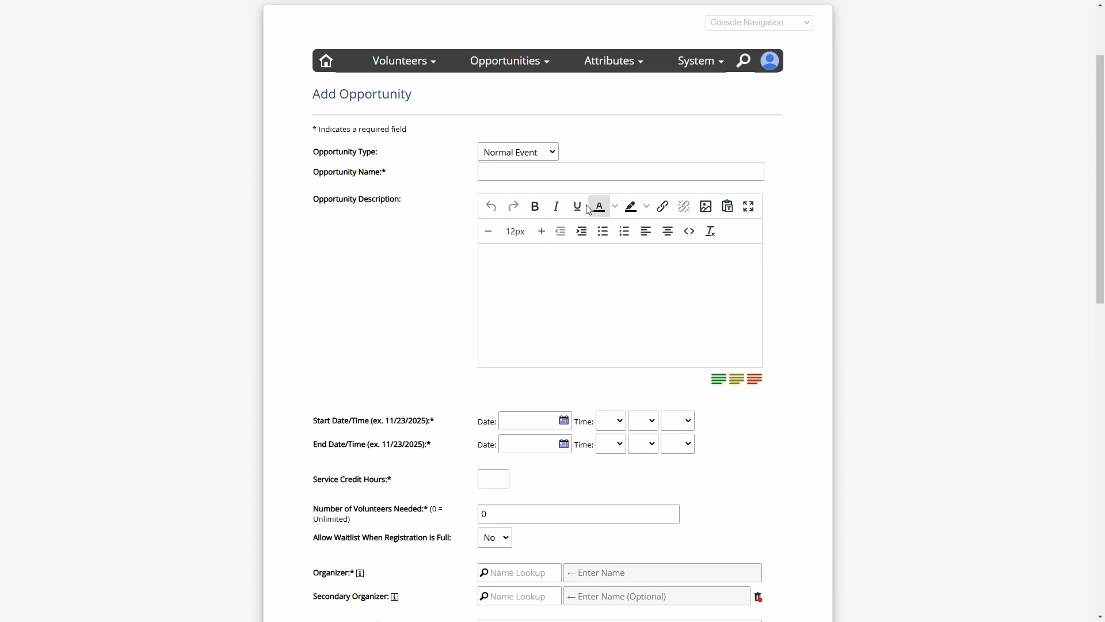
left_click(530, 153)
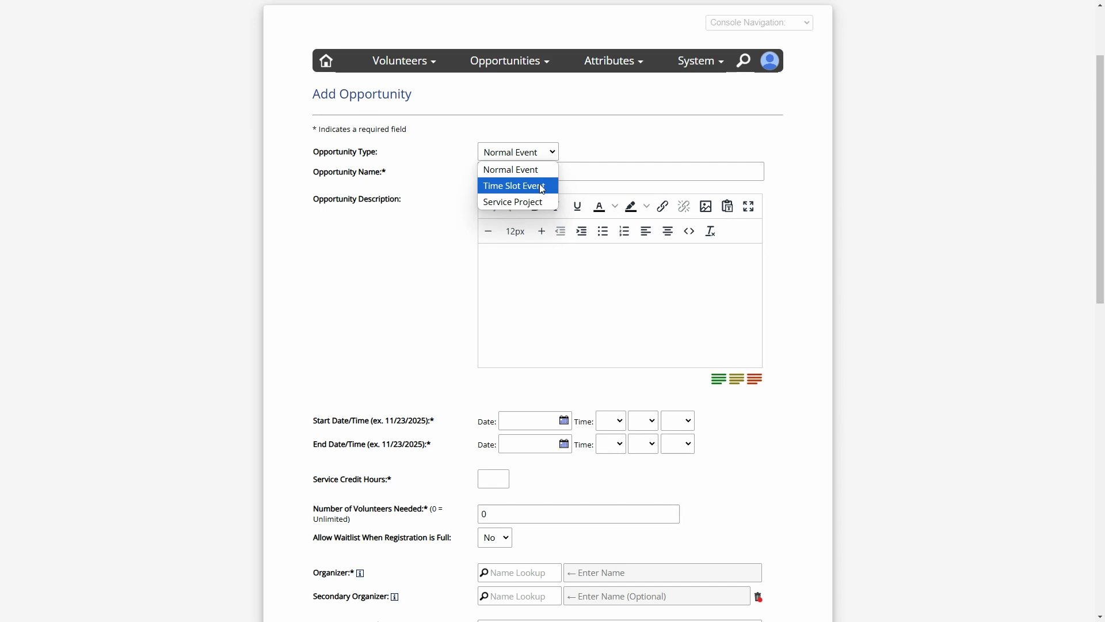
Set Opportunity Type to Service Project and review its date and Log Service Project Hours fields
left_click(545, 202)
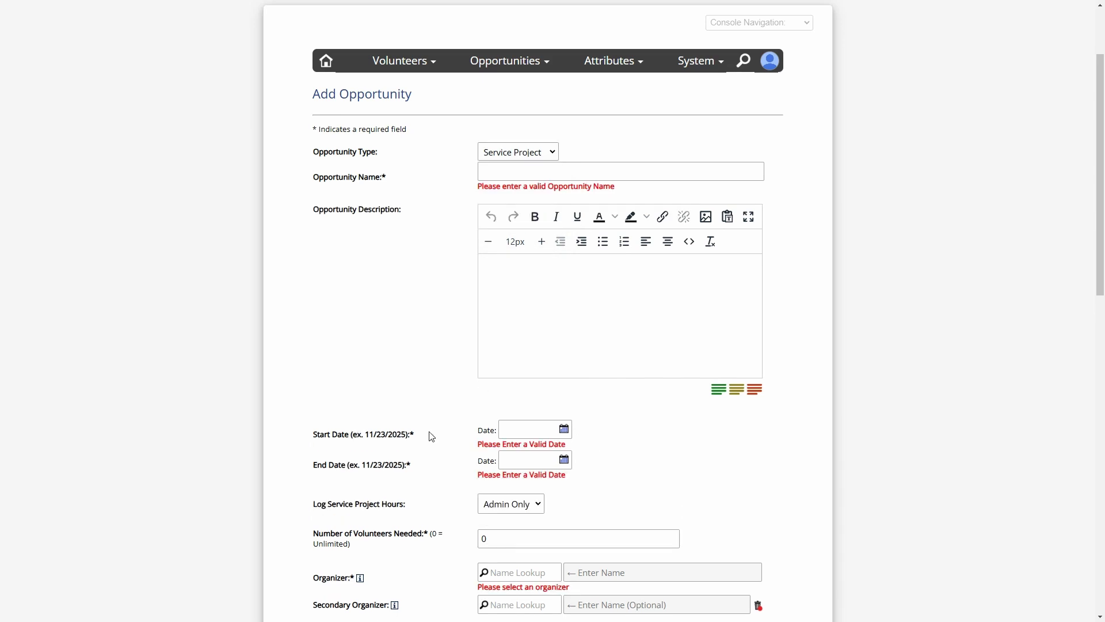
scroll(429, 432, "down", 2)
left_click_drag(332, 320, 410, 319)
left_click_drag(367, 350, 391, 353)
left_click(440, 355)
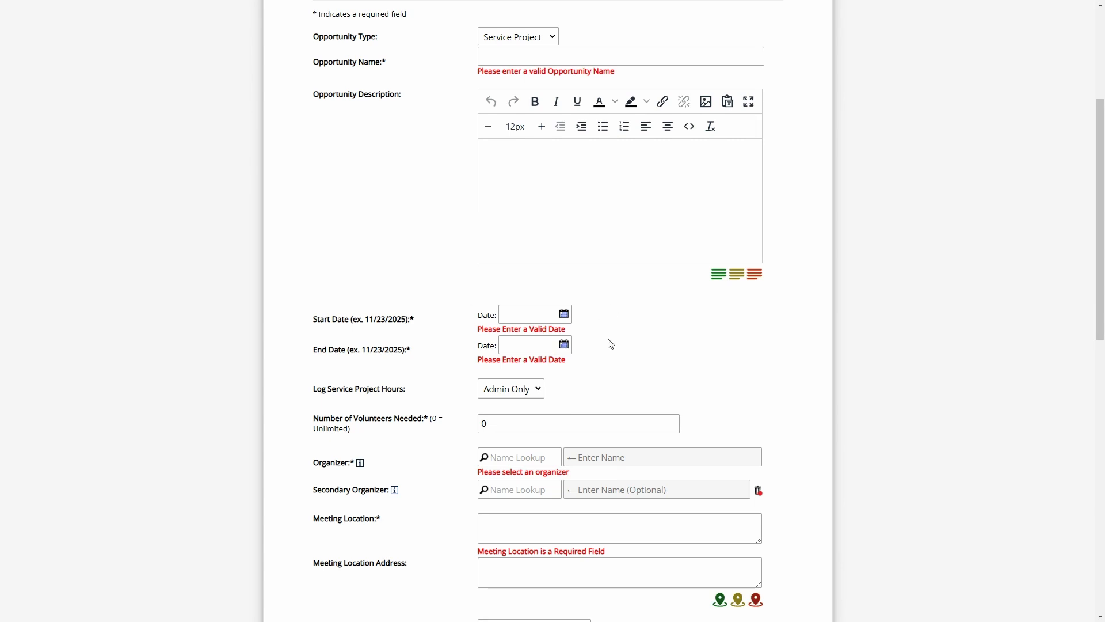
left_click_drag(329, 319, 359, 350)
left_click(584, 346)
left_click_drag(315, 390, 395, 390)
left_click(395, 391)
Set the Start Date to 01/01/2025 from the calendar
left_click(525, 315)
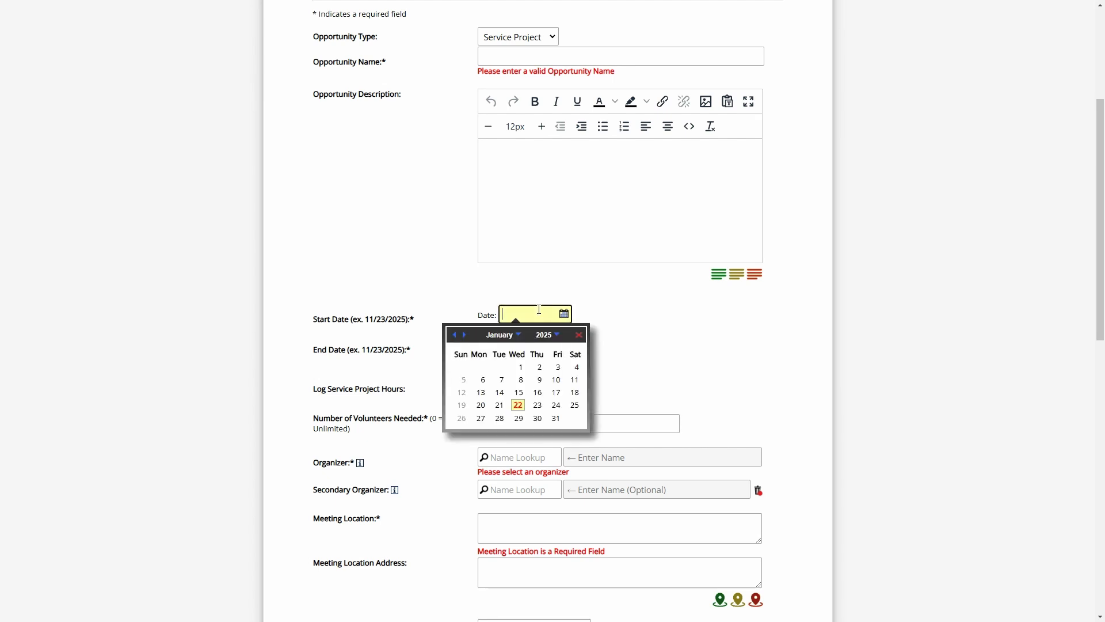
left_click(630, 322)
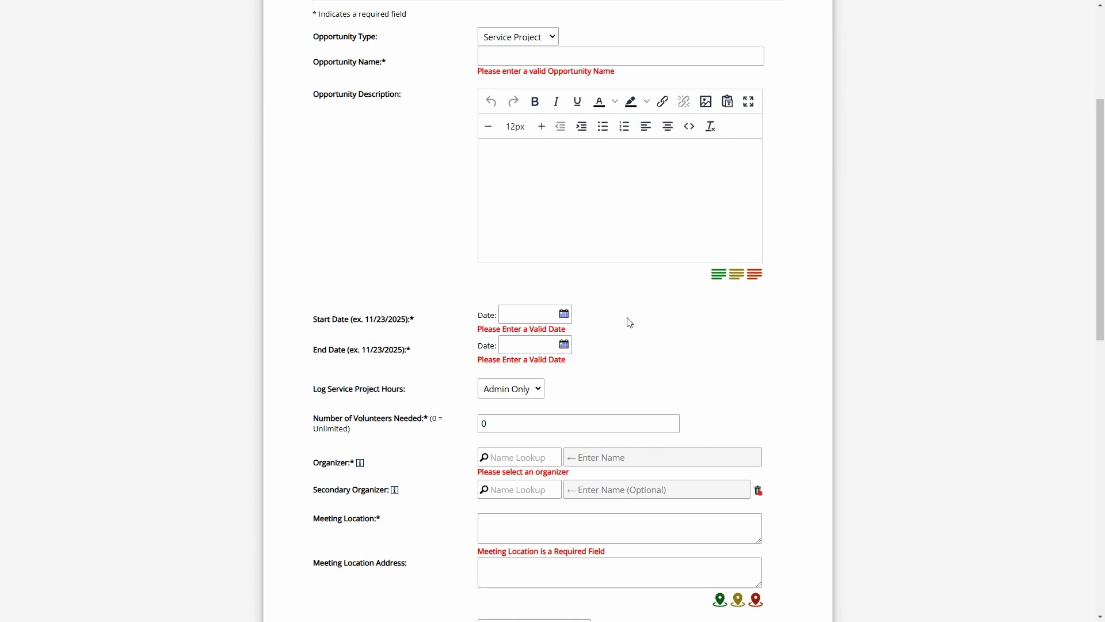
left_click(540, 314)
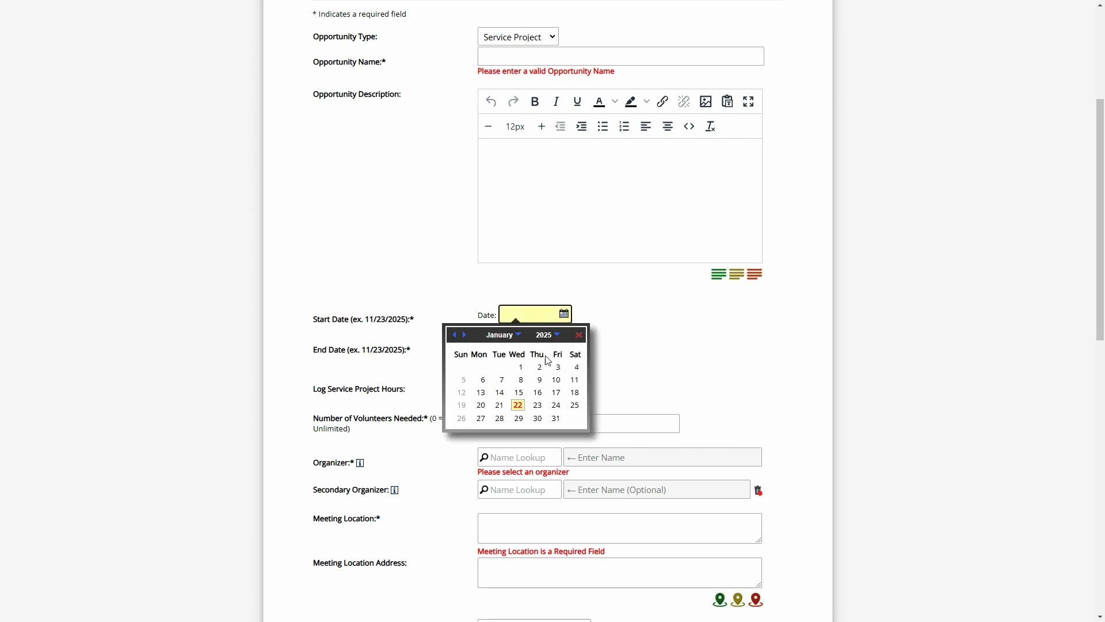
left_click(518, 368)
Set the End Date to June 30, then change its year to 2050
left_click(528, 345)
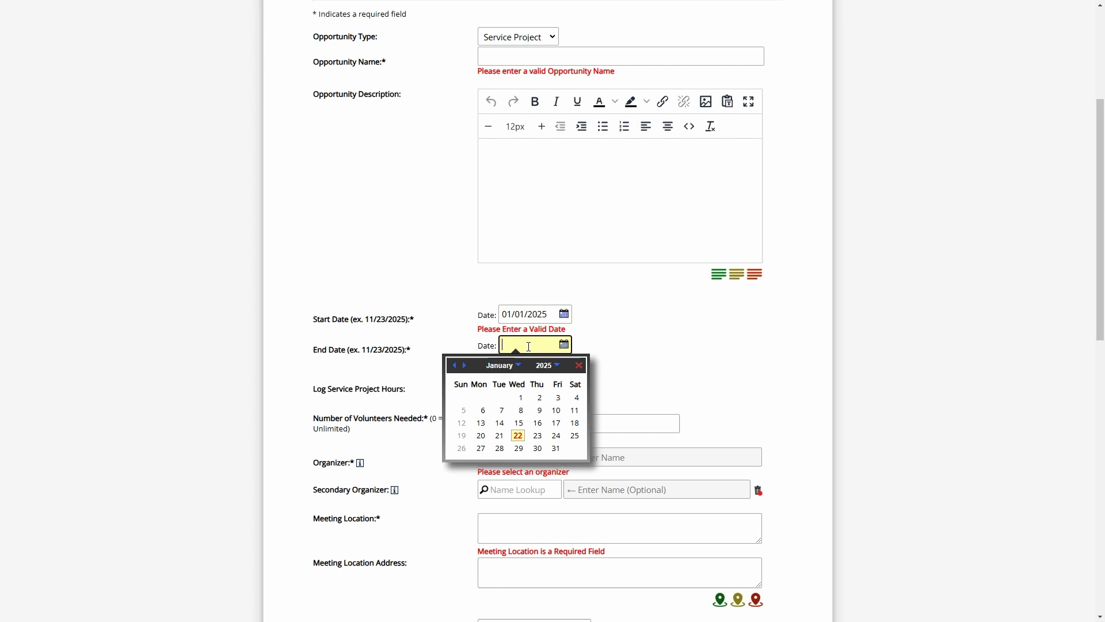
left_click(502, 365)
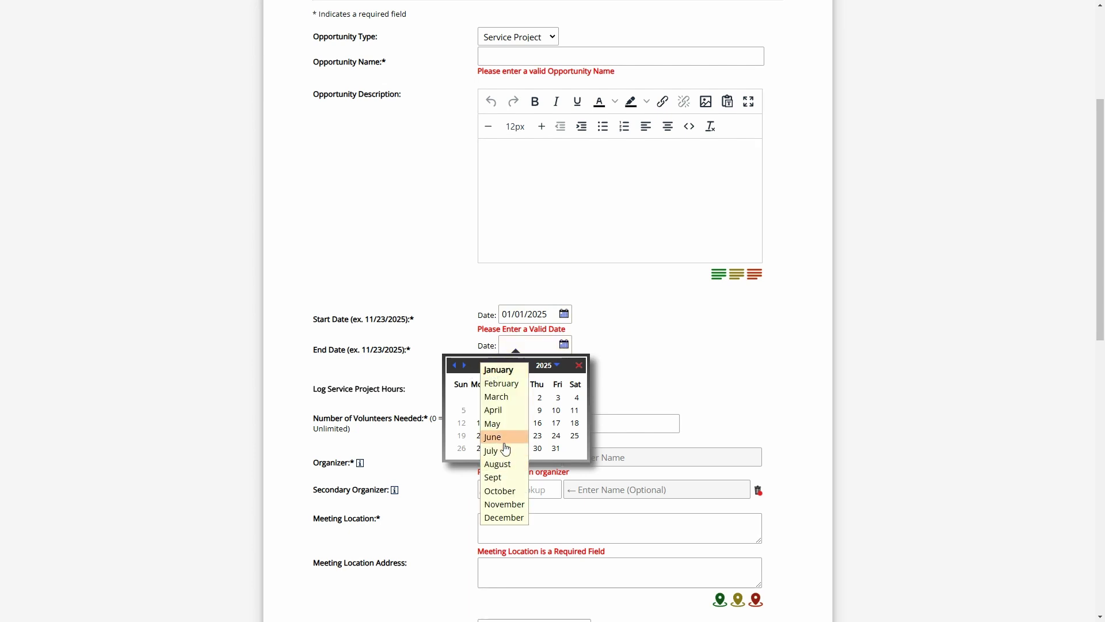
left_click(506, 441)
left_click(481, 448)
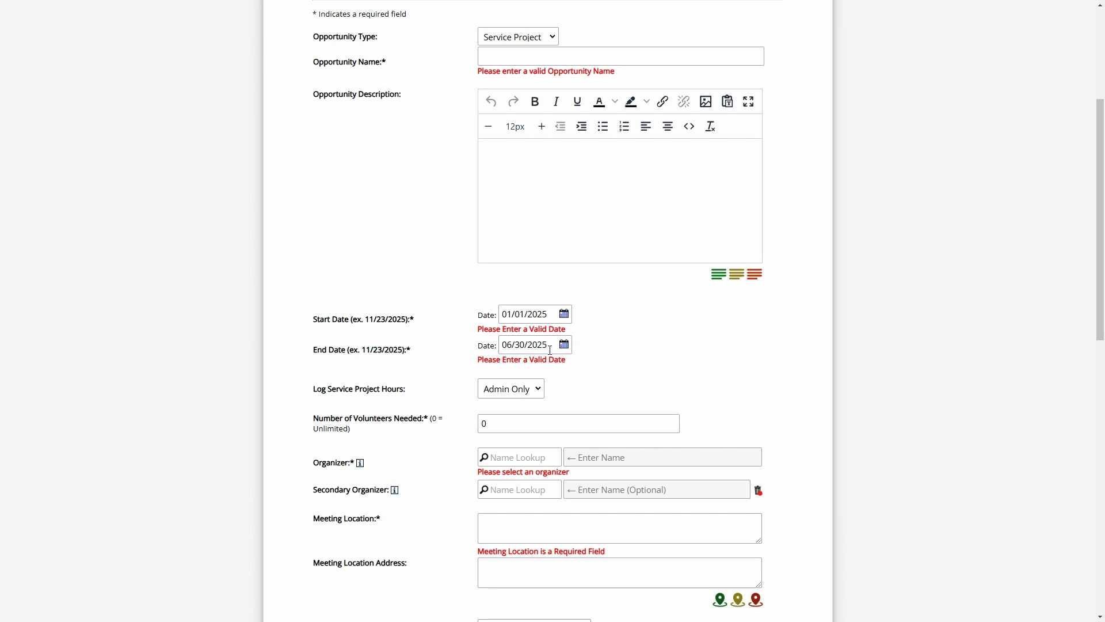
left_click(553, 346)
left_click(586, 344)
left_click_drag(548, 345, 537, 349)
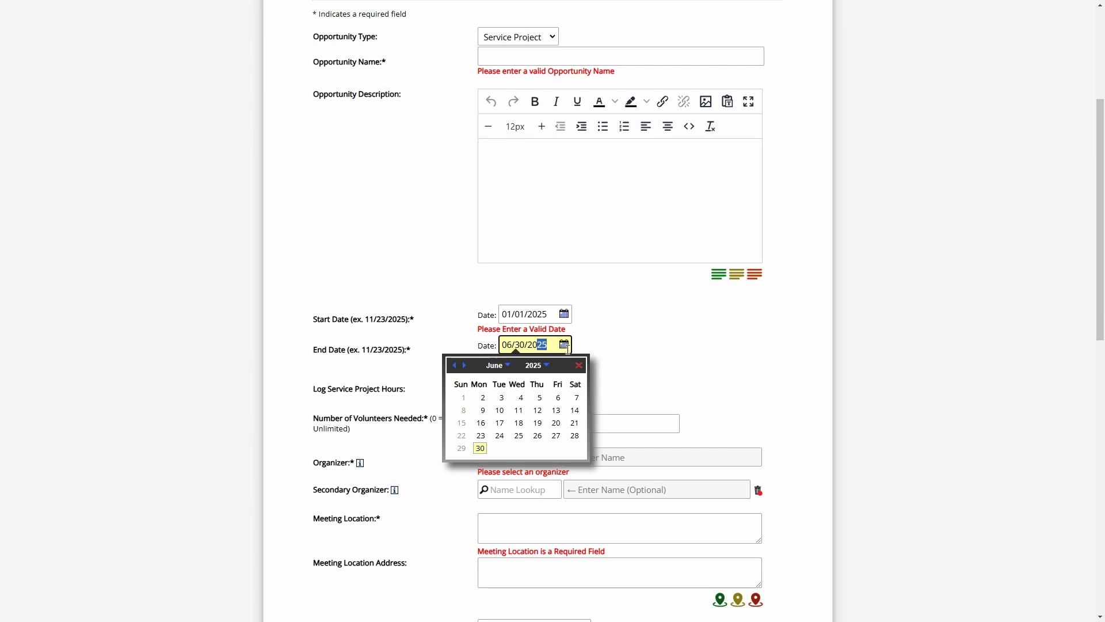
type("50")
left_click(653, 354)
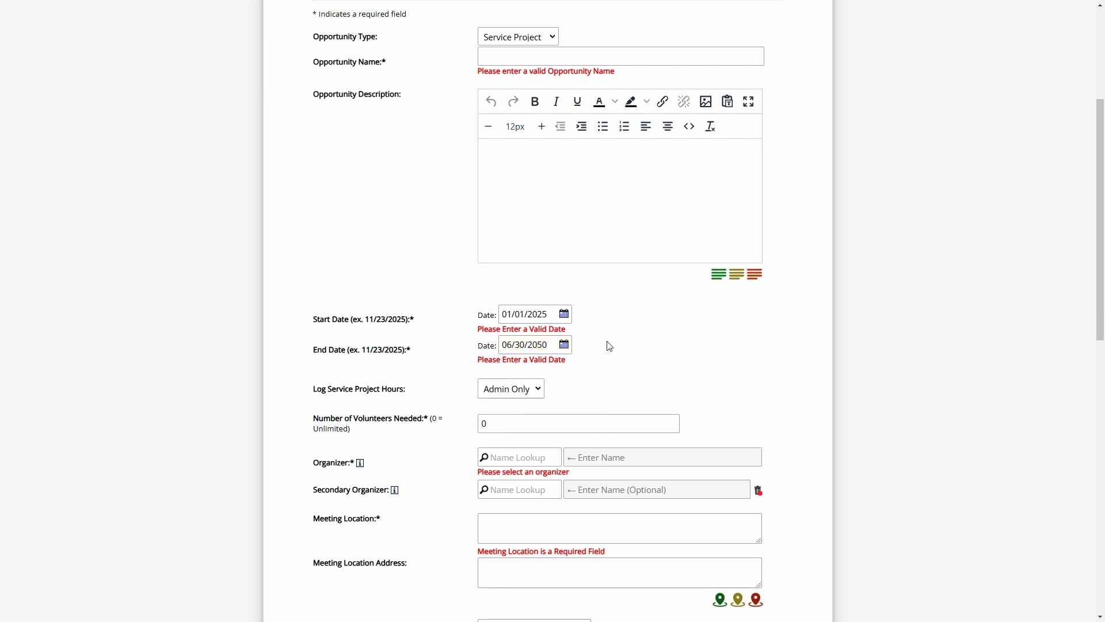
Expand Advanced Options and choose No for Display Service Project Dates
scroll(604, 341, "down", 1)
scroll(604, 341, "down", 15)
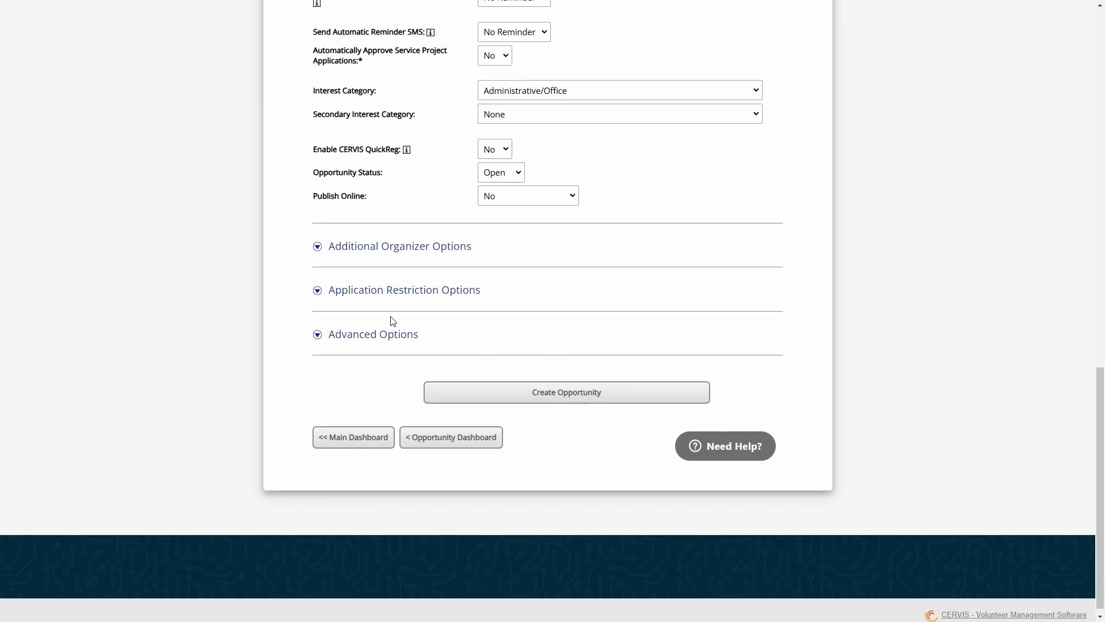
left_click(372, 336)
scroll(371, 339, "down", 10)
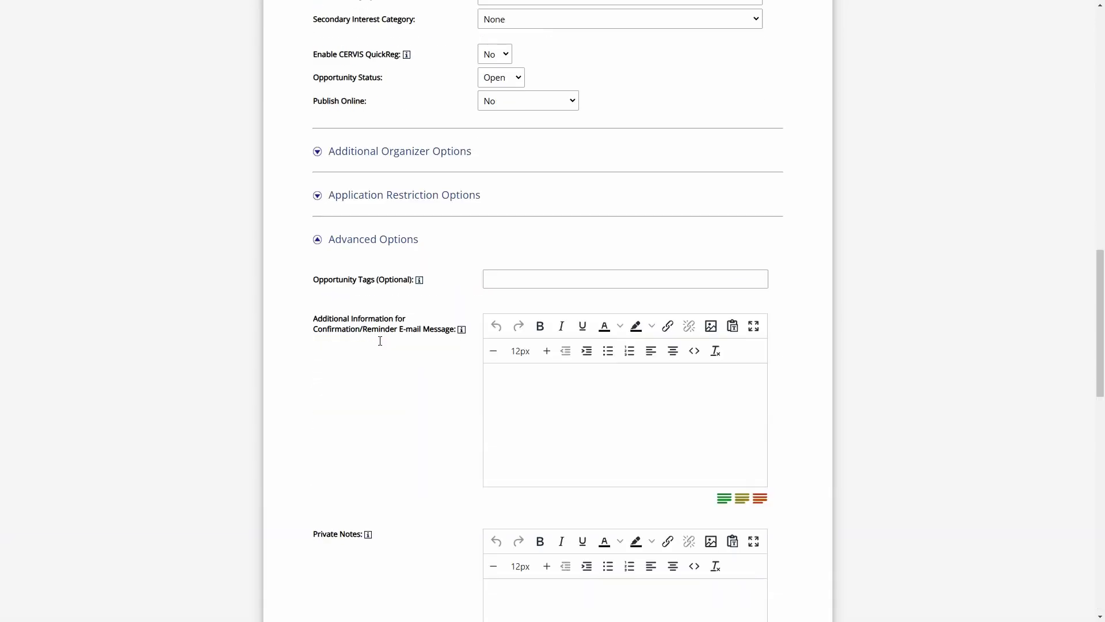
left_click_drag(336, 362, 513, 363)
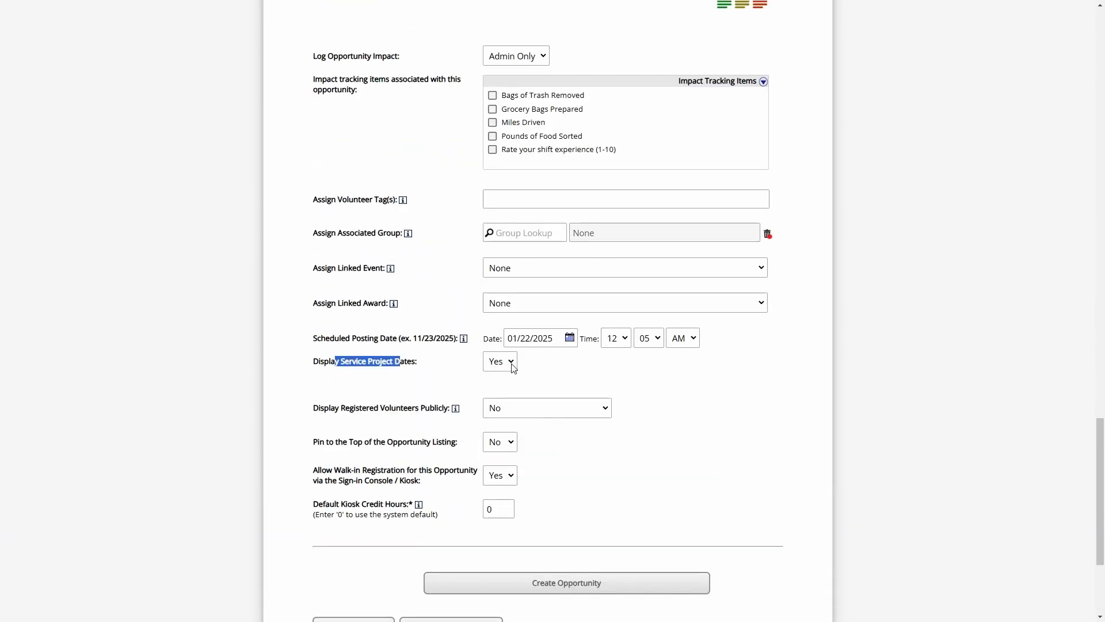
left_click(506, 369)
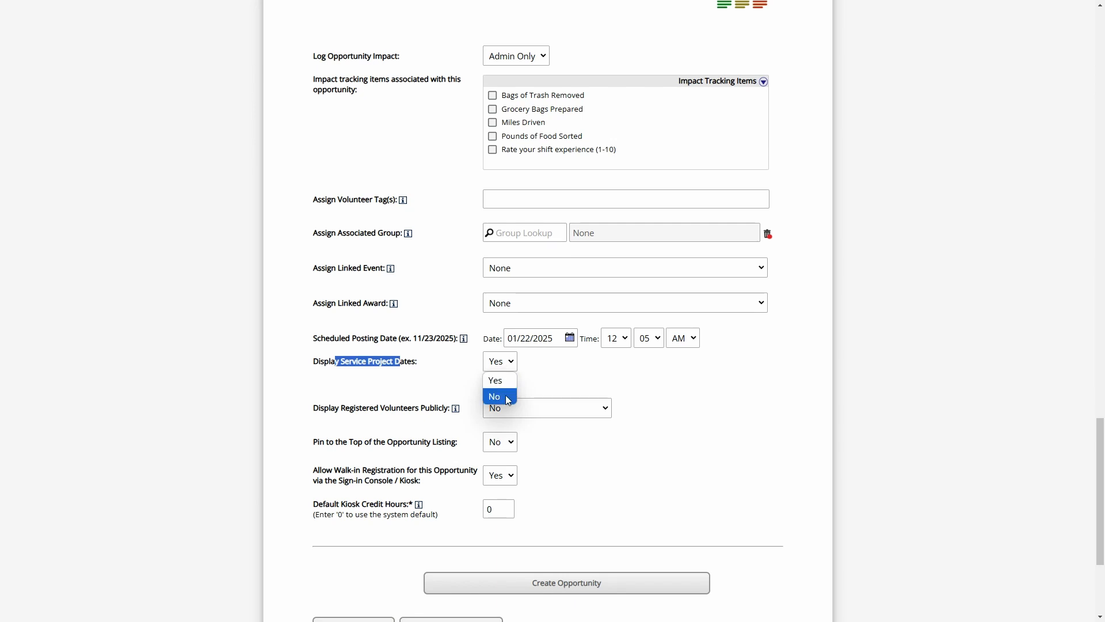
left_click(505, 396)
left_click(534, 367)
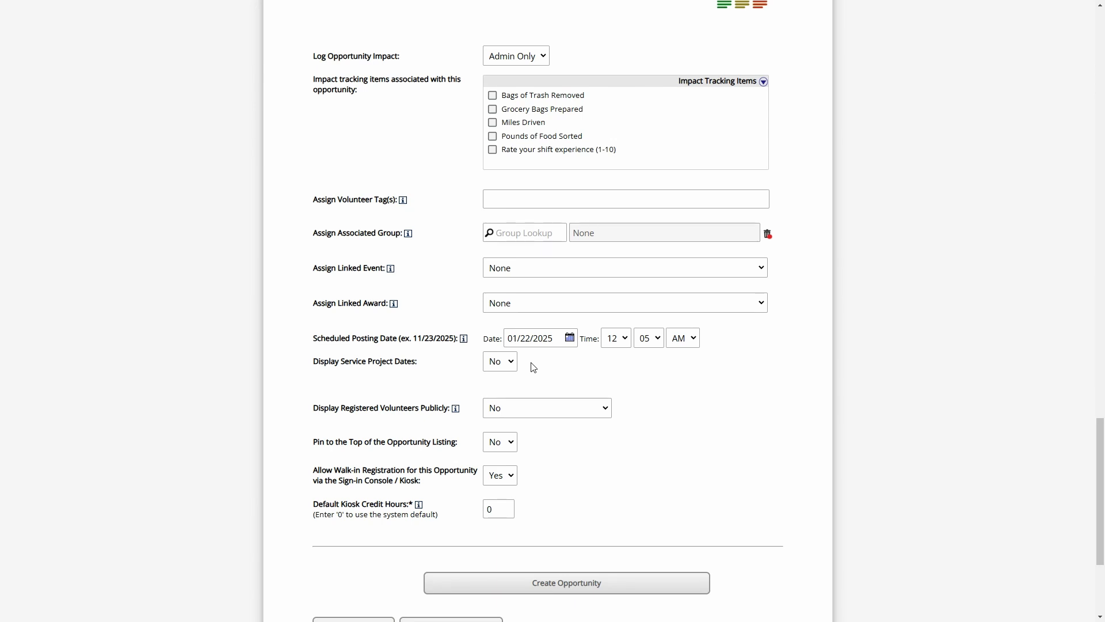
scroll(520, 359, "up", 20)
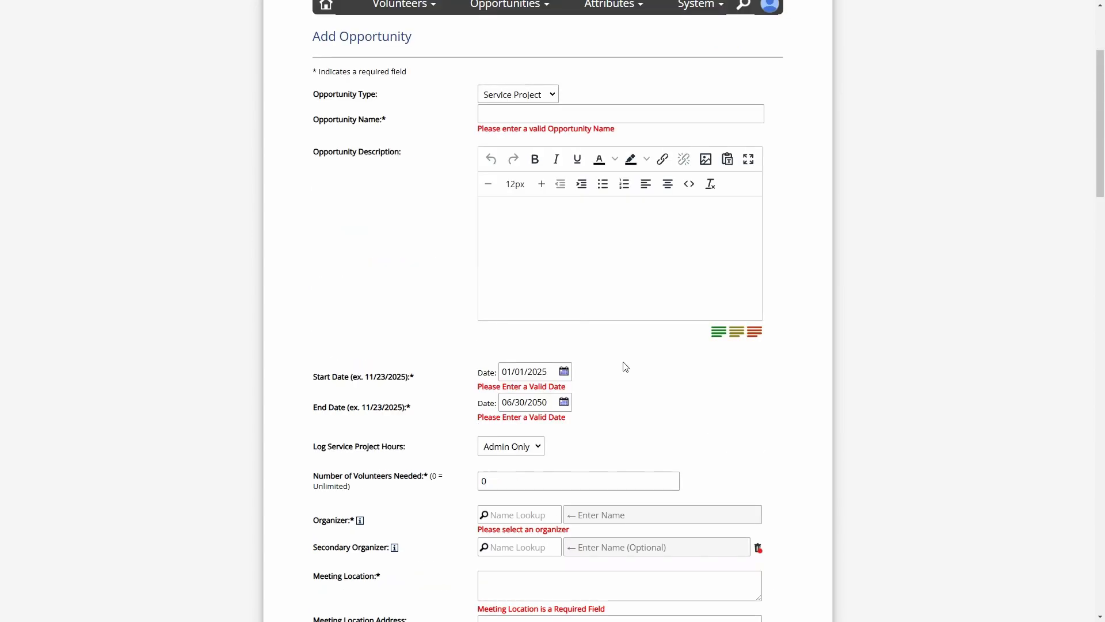
scroll(625, 367, "down", 2)
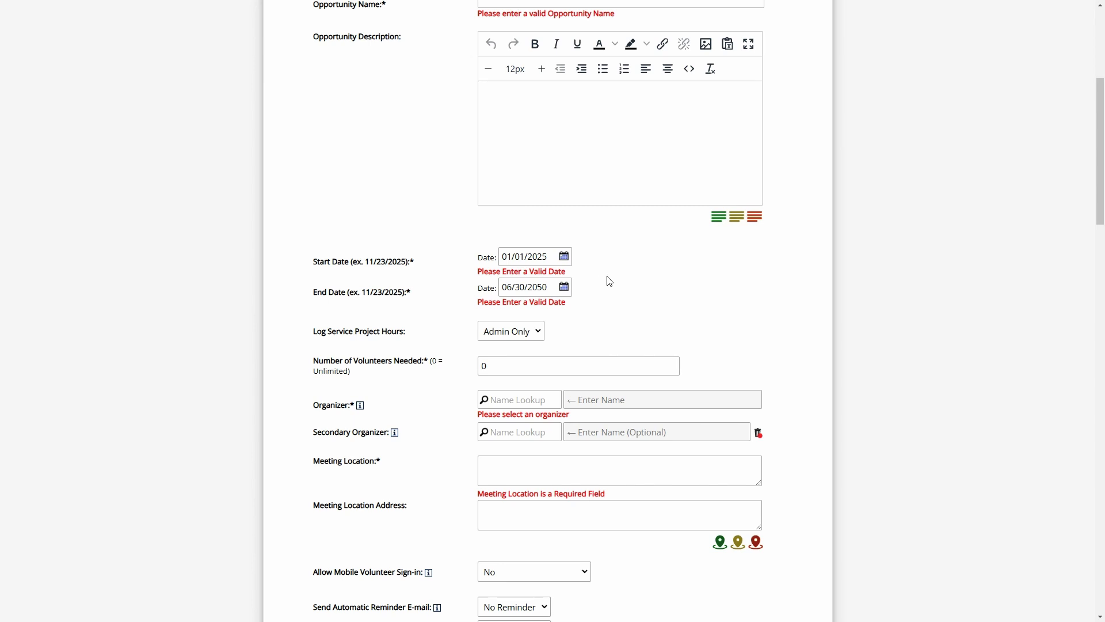
scroll(609, 271, "up", 4)
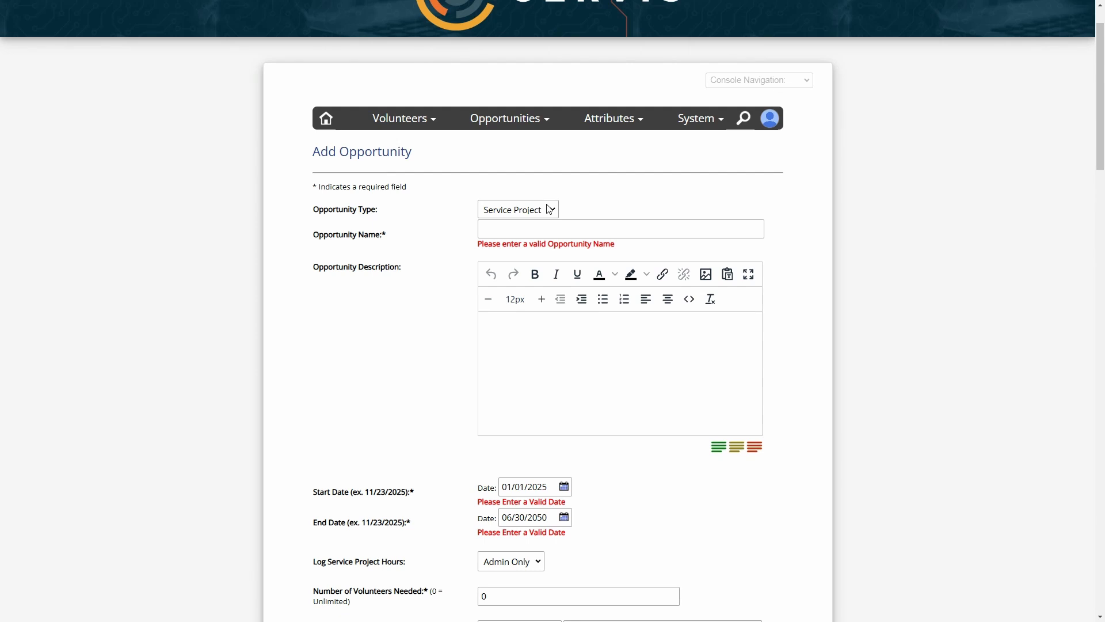
scroll(616, 203, "down", 2)
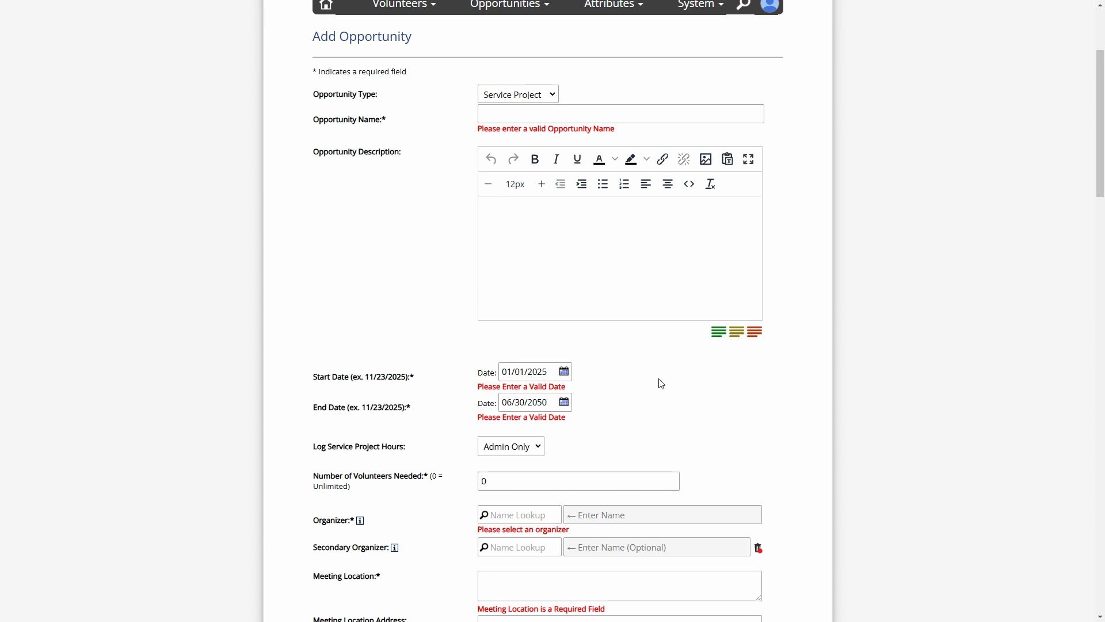
left_click(523, 98)
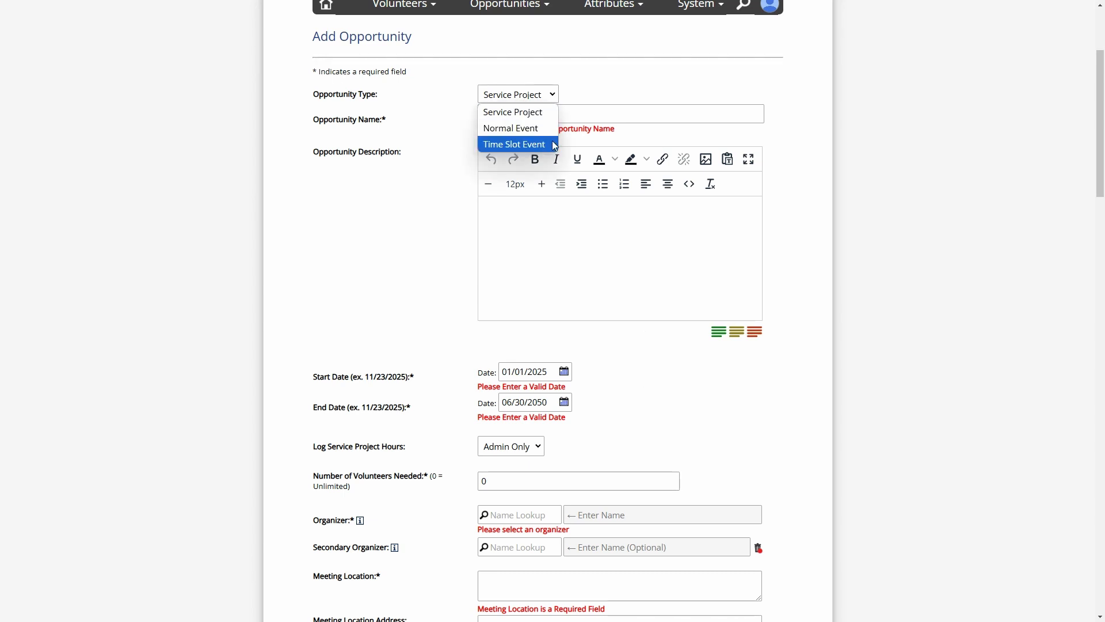
left_click(593, 92)
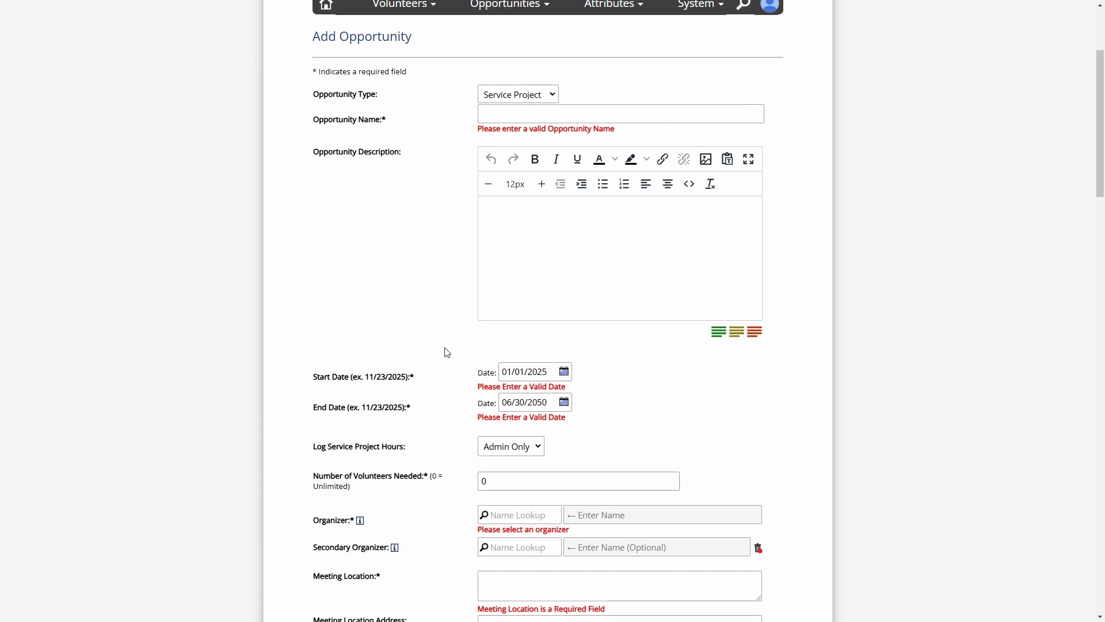
scroll(448, 352, "down", 3)
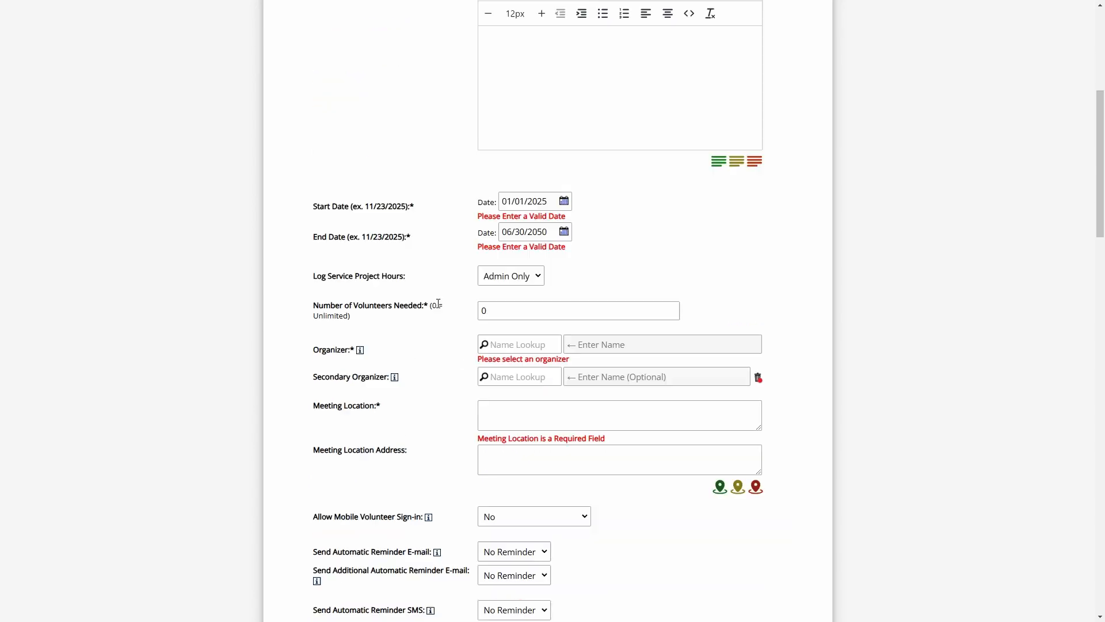
scroll(435, 400, "down", 1)
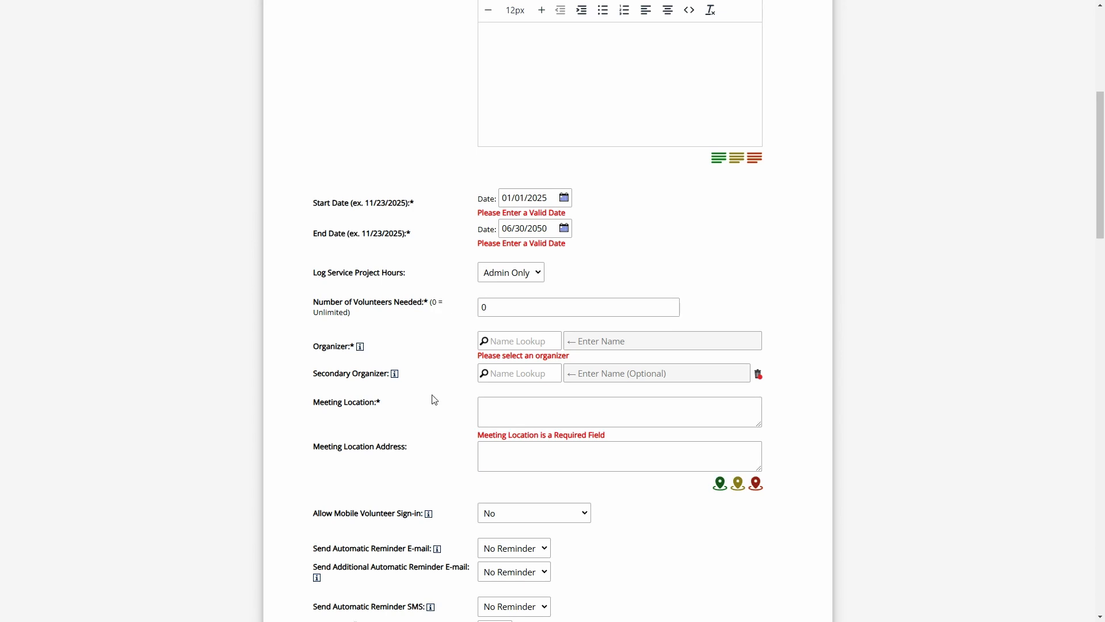
scroll(434, 400, "down", 2)
scroll(438, 402, "up", 9)
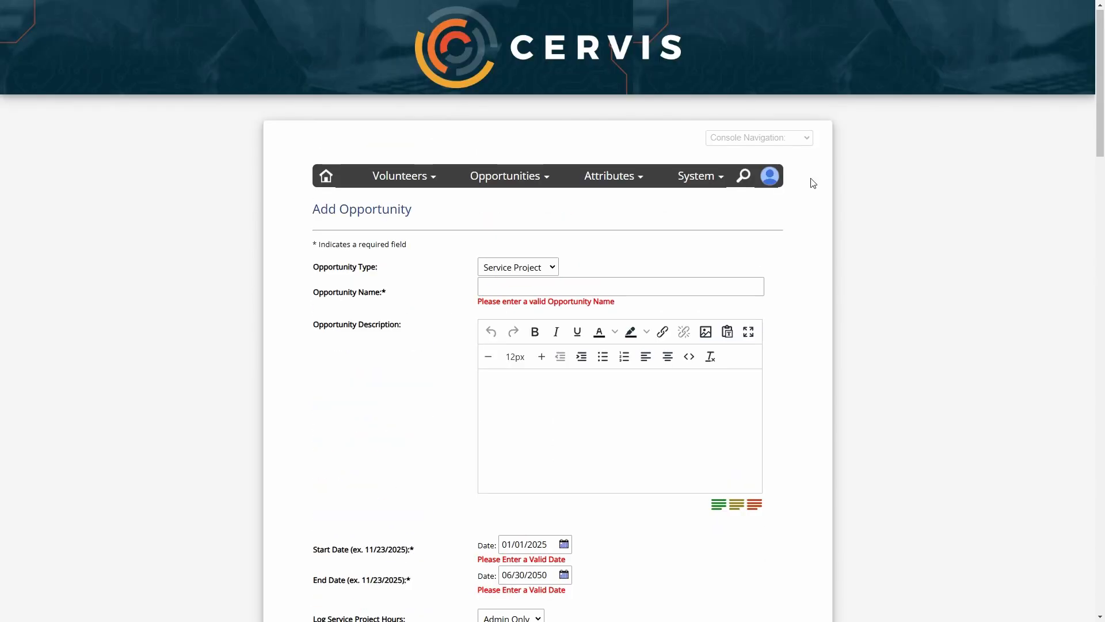
Go to the CERVIS Event Listing and open Reading Mentors at Howberston Elementary details
left_click(772, 139)
left_click(784, 182)
scroll(441, 203, "down", 2)
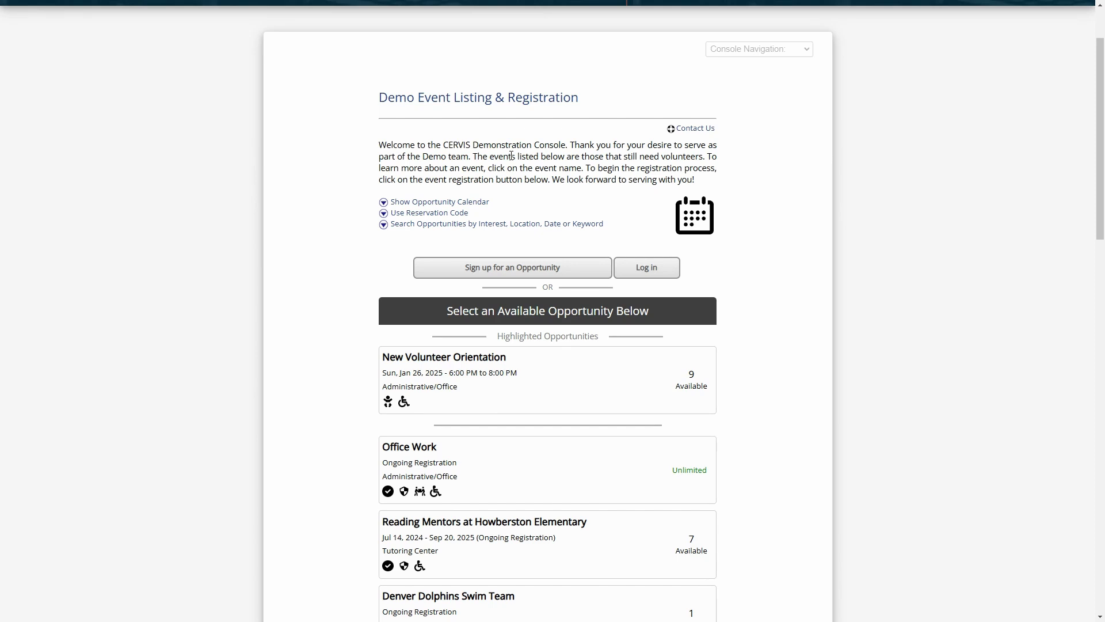
scroll(768, 259, "down", 3)
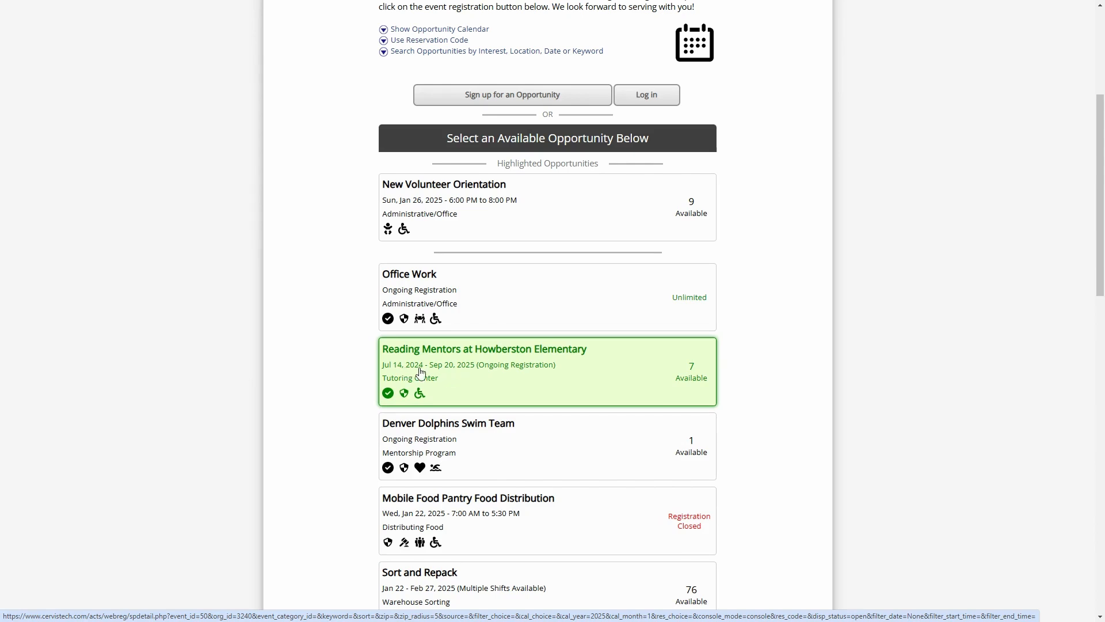
left_click(488, 351)
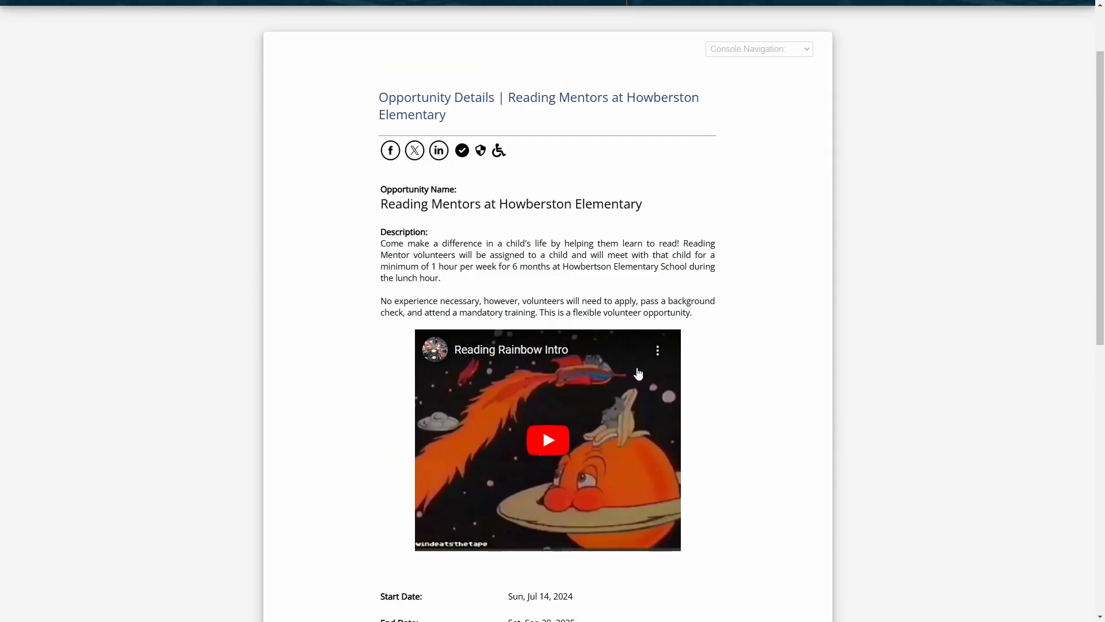
scroll(723, 368, "down", 7)
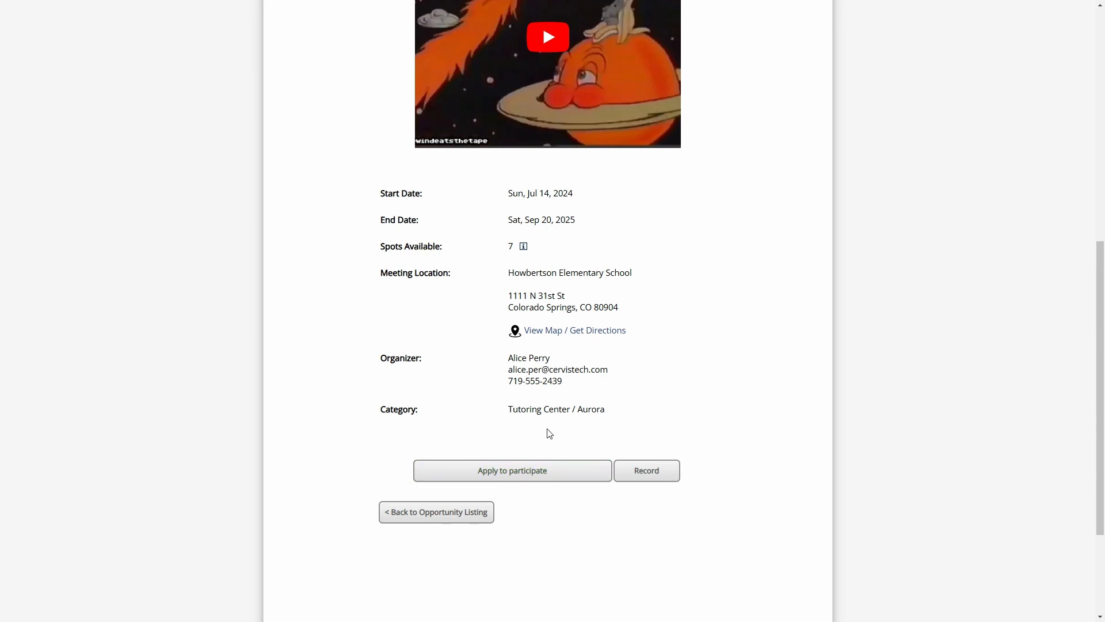
Choose 'Apply to participate' on the Reading Mentors opportunity page
left_click(523, 473)
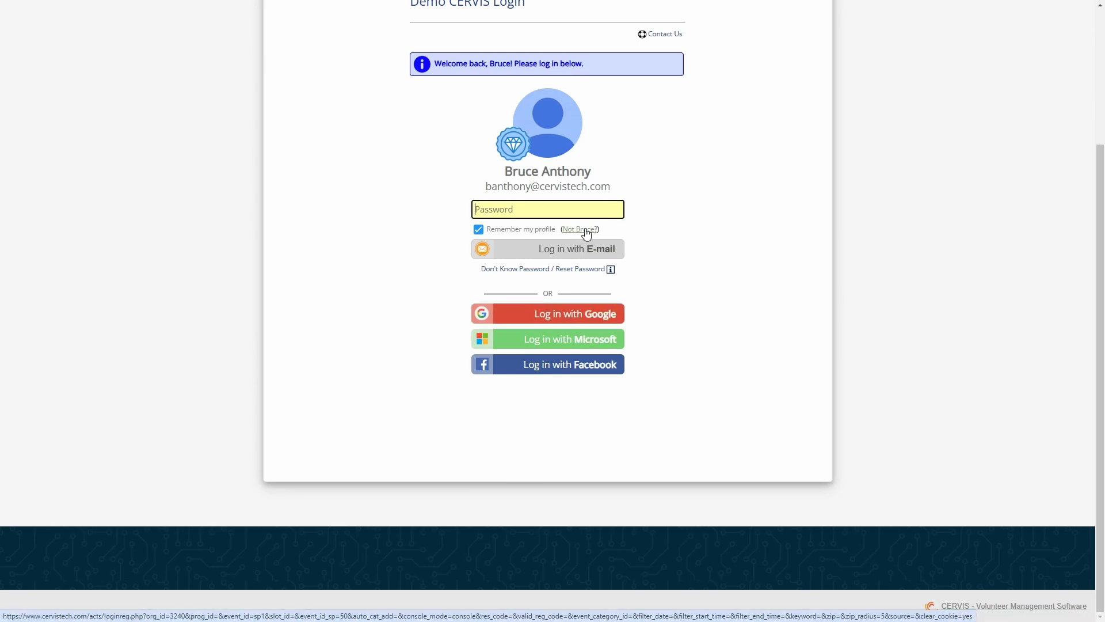
scroll(586, 233, "up", 2)
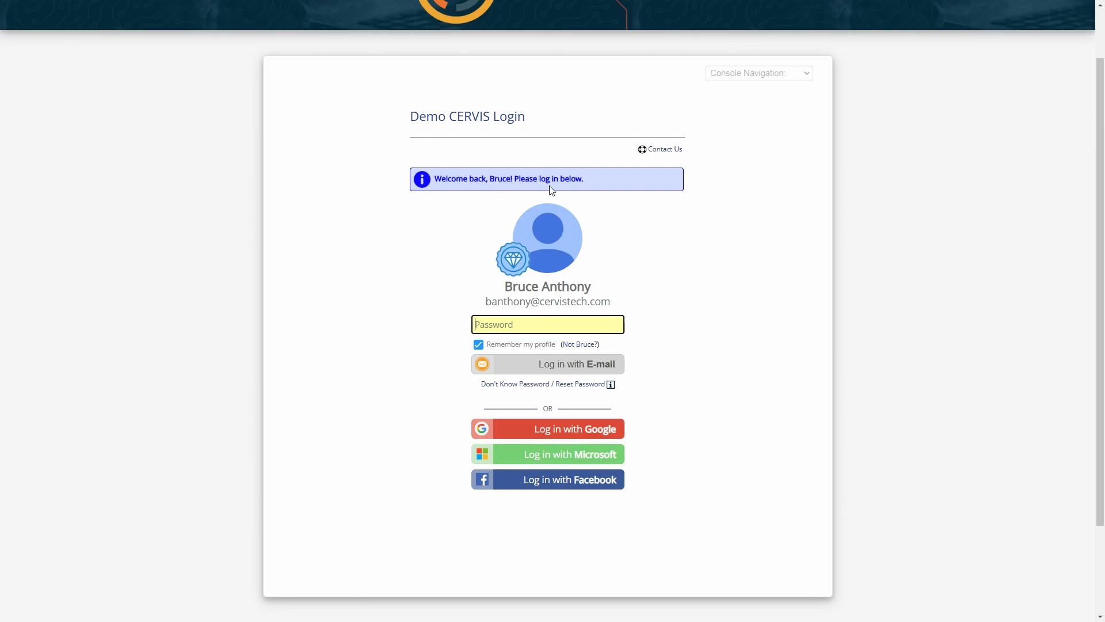
Drop the remembered volunteer, try a different e-mail and first name, then return to Account Check
left_click(589, 347)
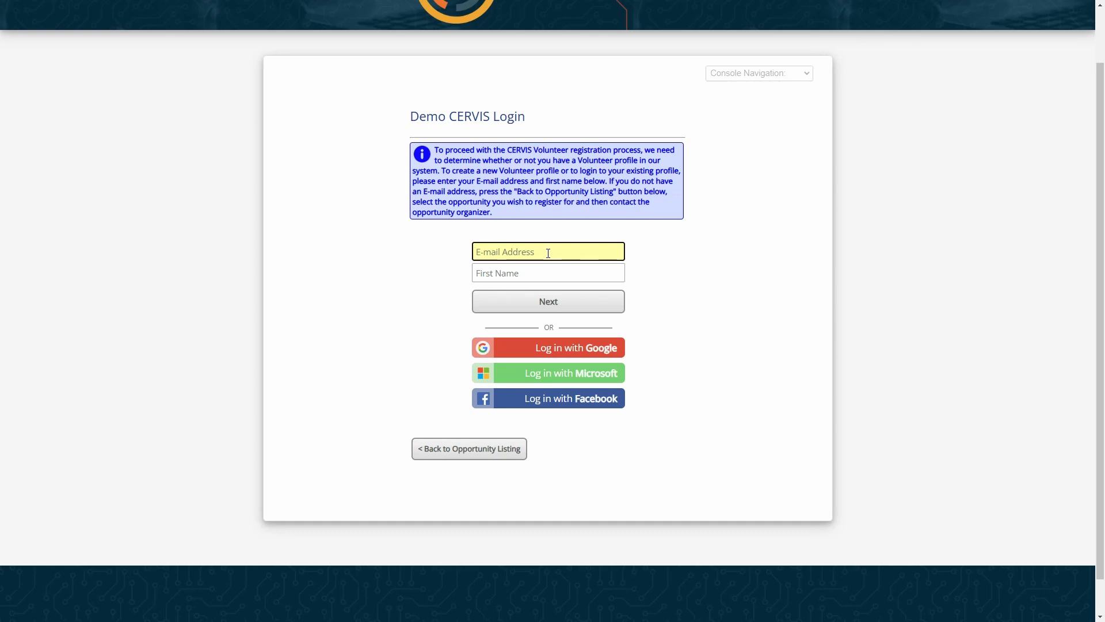
key("Tab")
type("Bet")
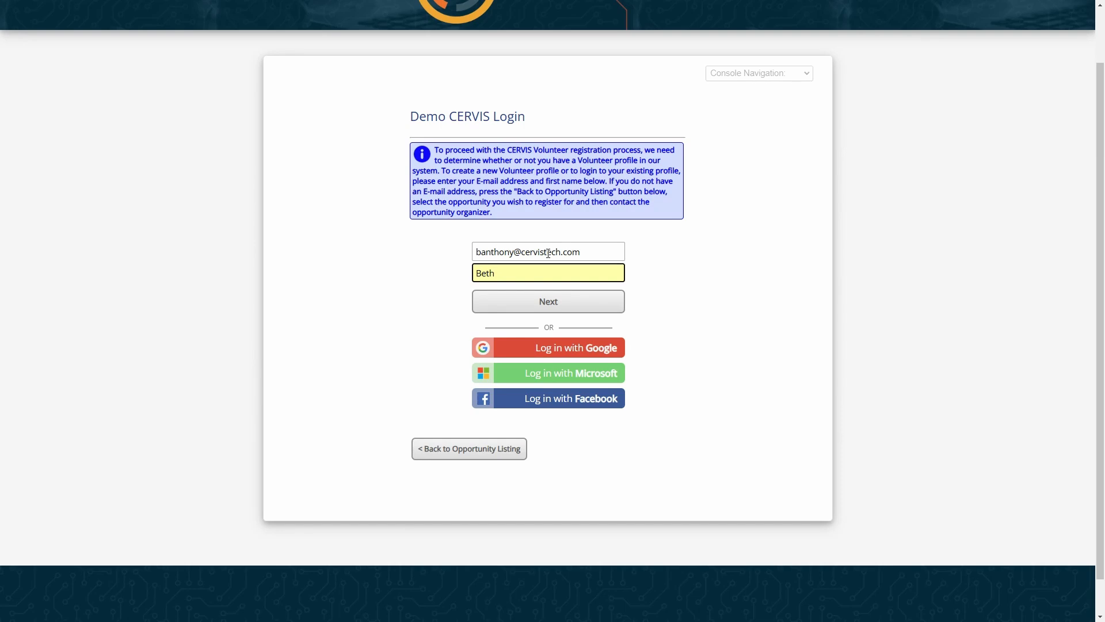
left_click(565, 302)
scroll(575, 305, "down", 2)
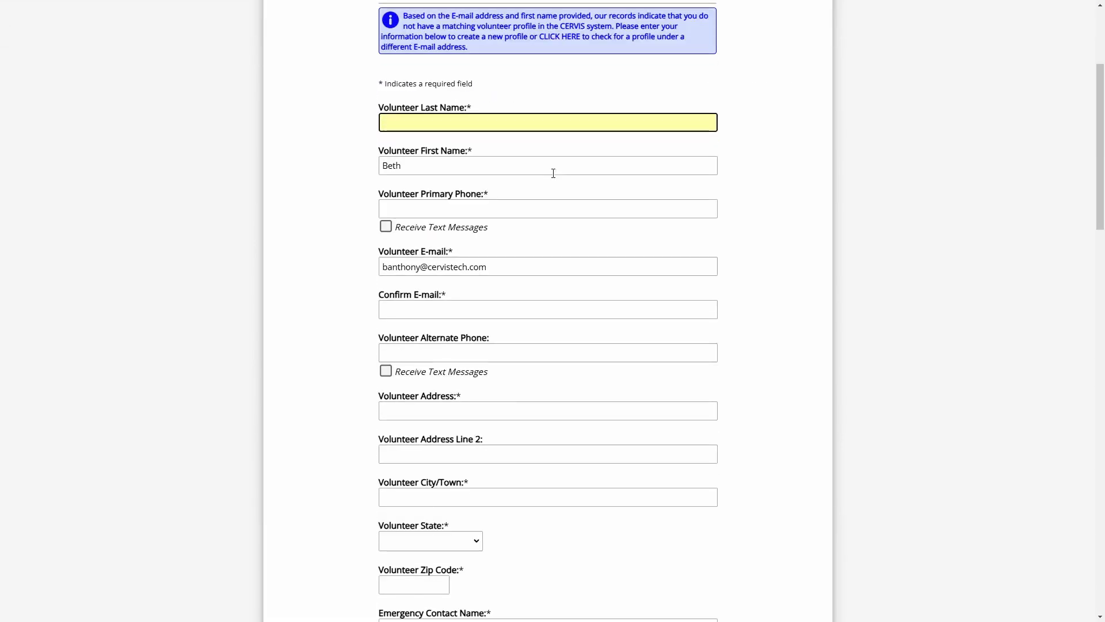
scroll(565, 480, "down", 20)
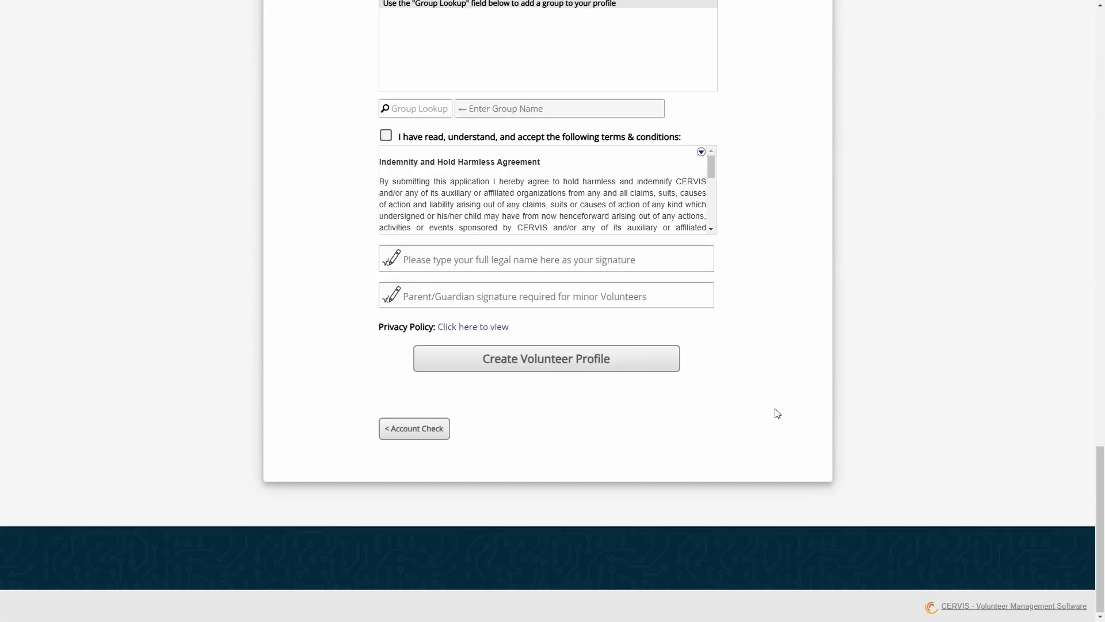
left_click(416, 433)
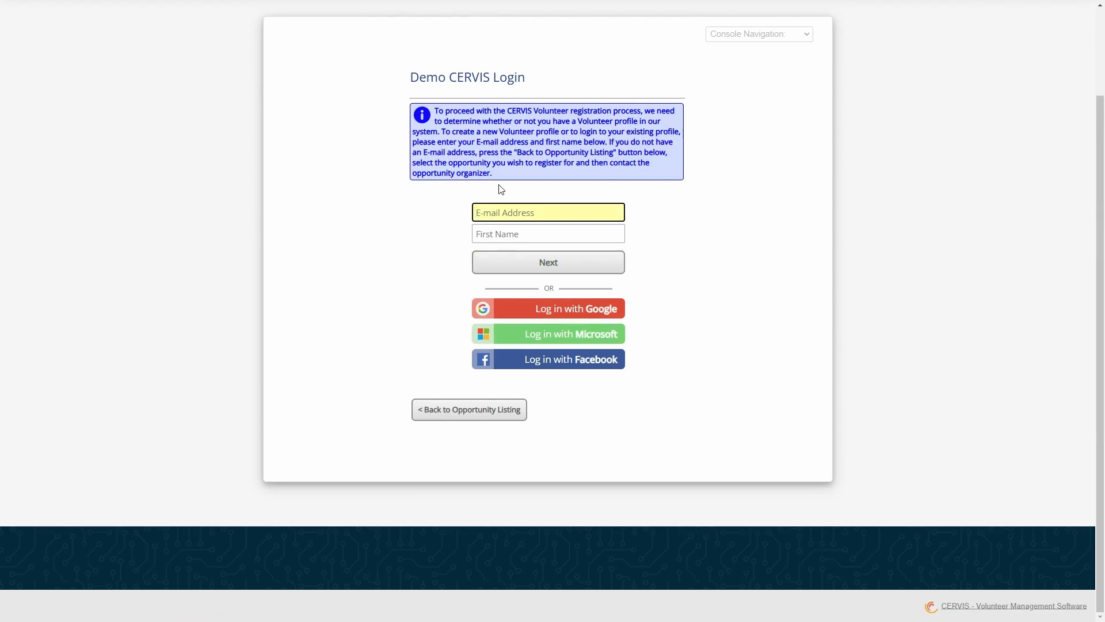
Log in with Google, select the volunteer as applicant, and submit the Reading Mentors application
left_click(599, 311)
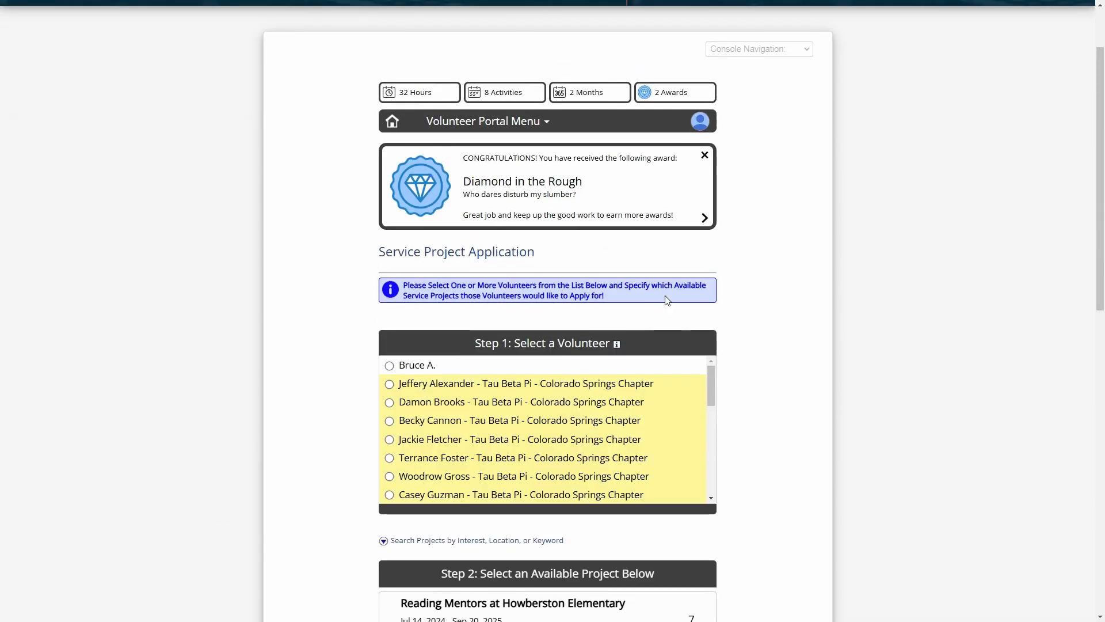
scroll(580, 337, "down", 3)
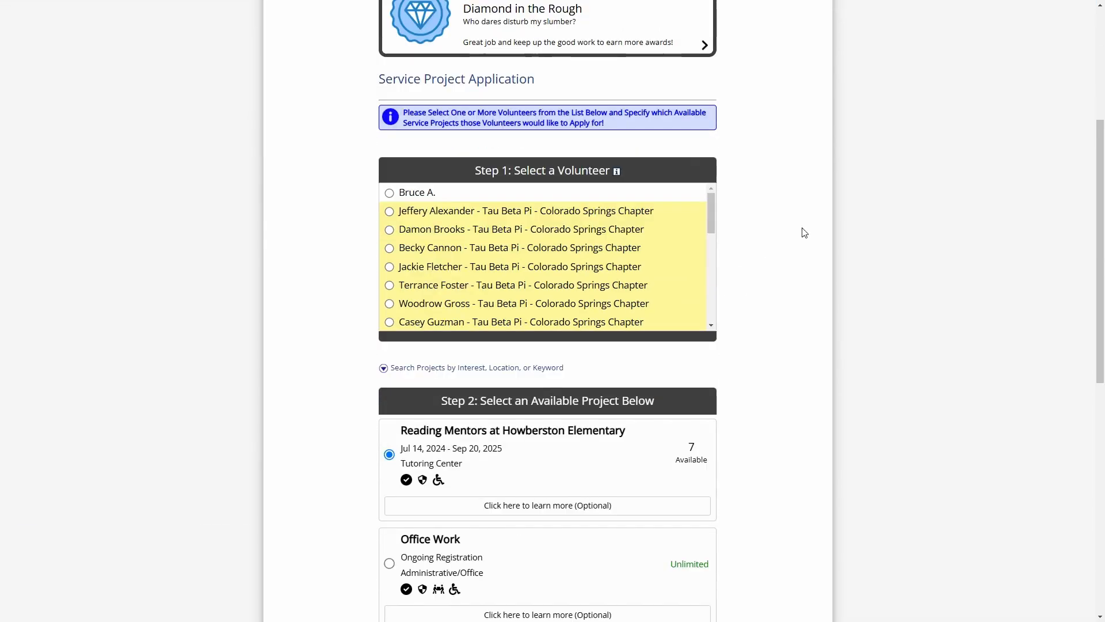
left_click(406, 196)
scroll(501, 281, "down", 3)
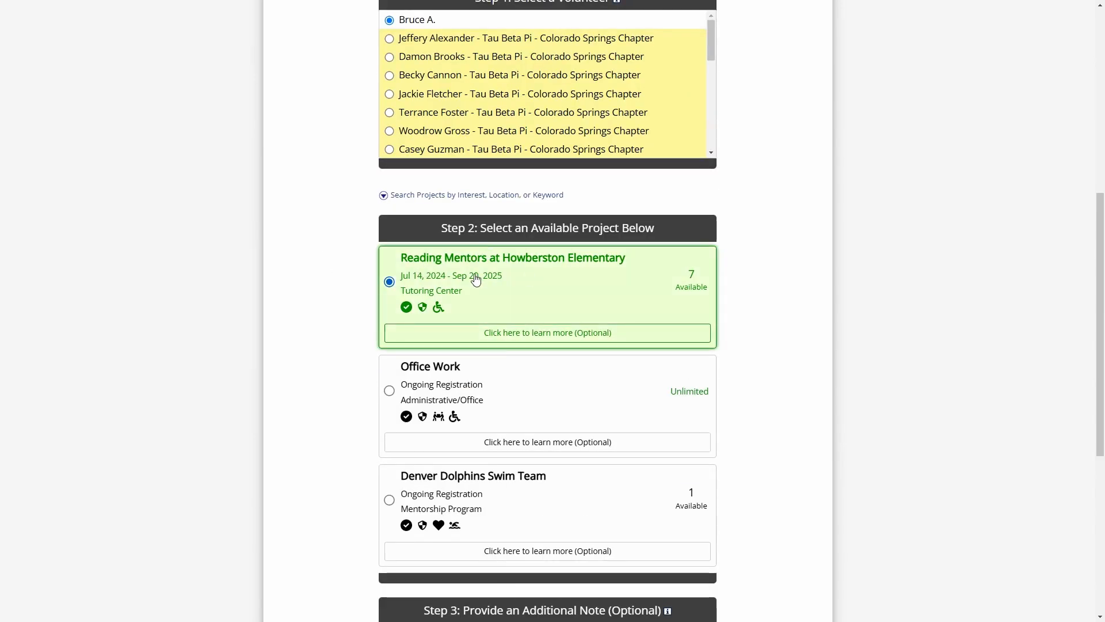
scroll(360, 326, "down", 5)
left_click(466, 370)
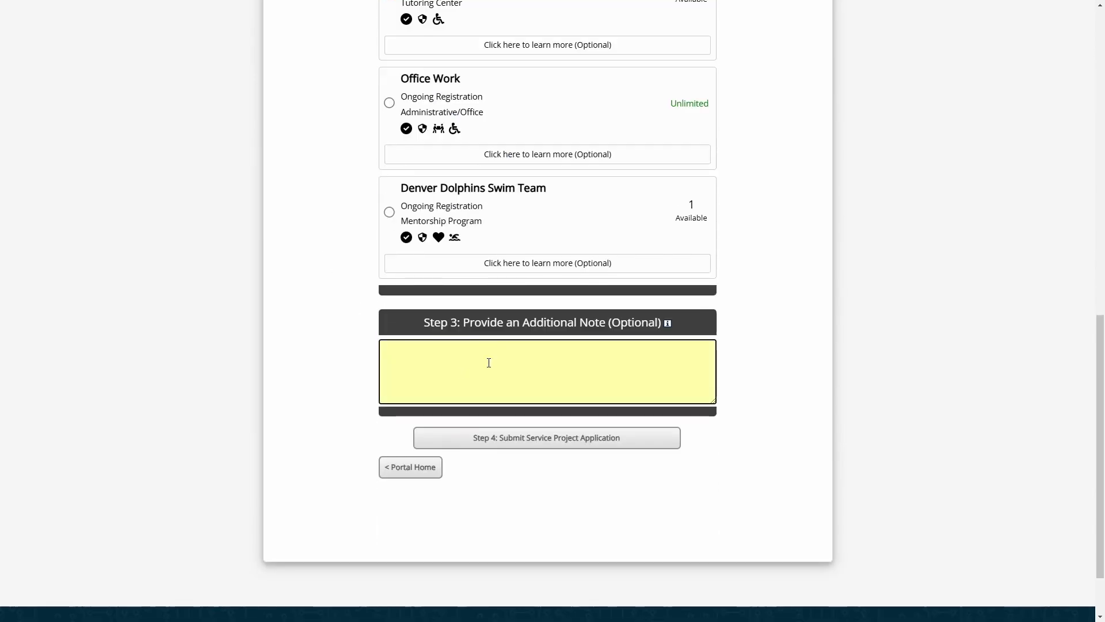
left_click(559, 444)
Enter the reference's name and phone number, and 'Employer' as current employer
scroll(693, 348, "up", 3)
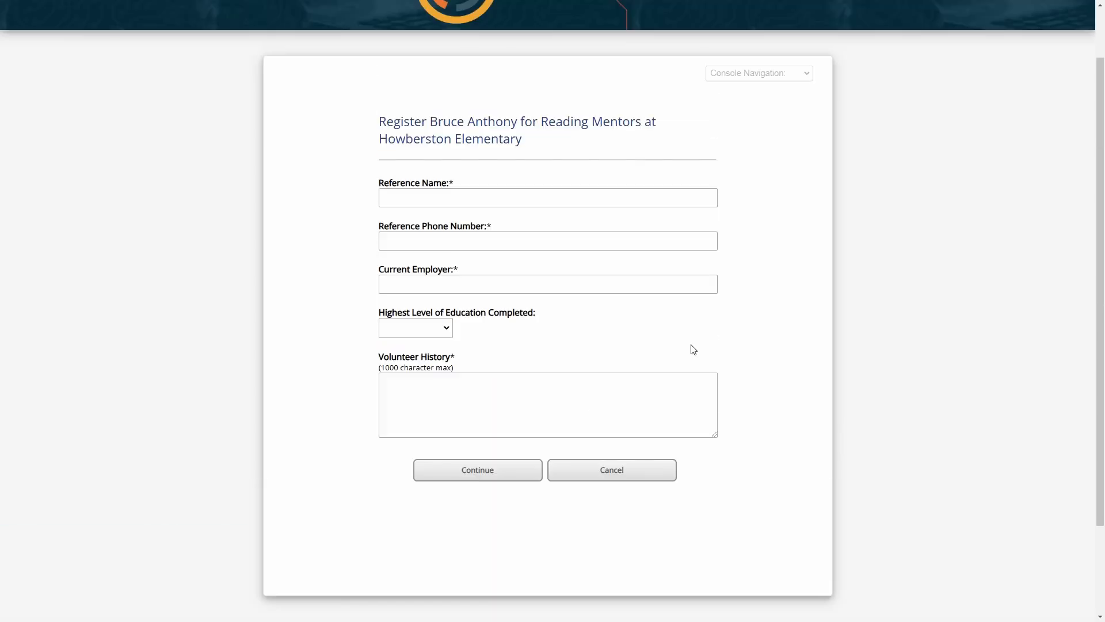
left_click(442, 200)
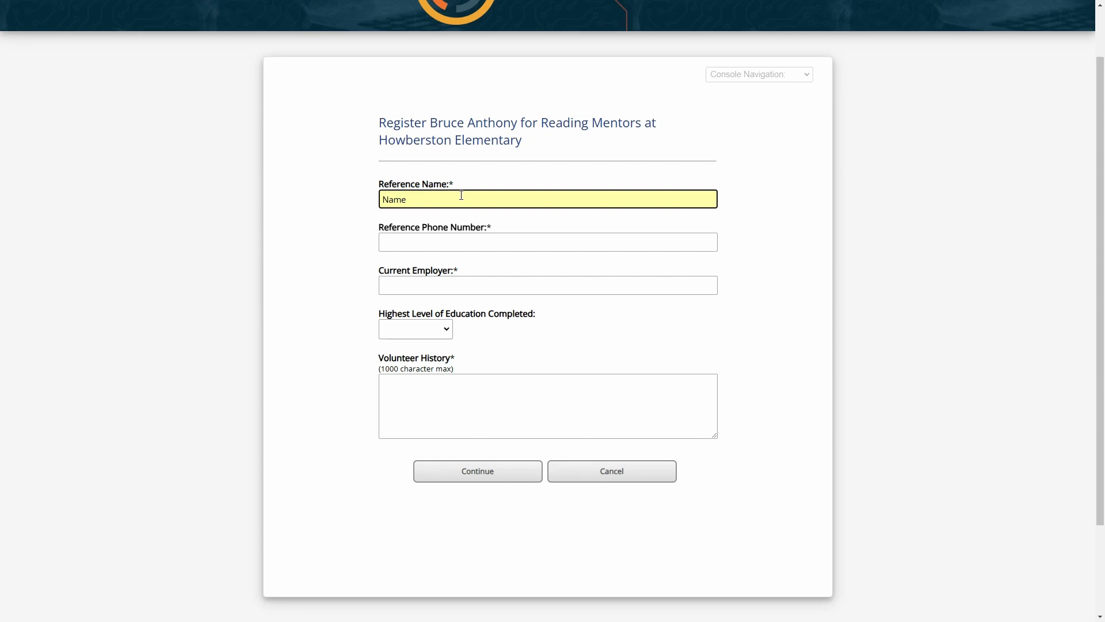
key("Tab")
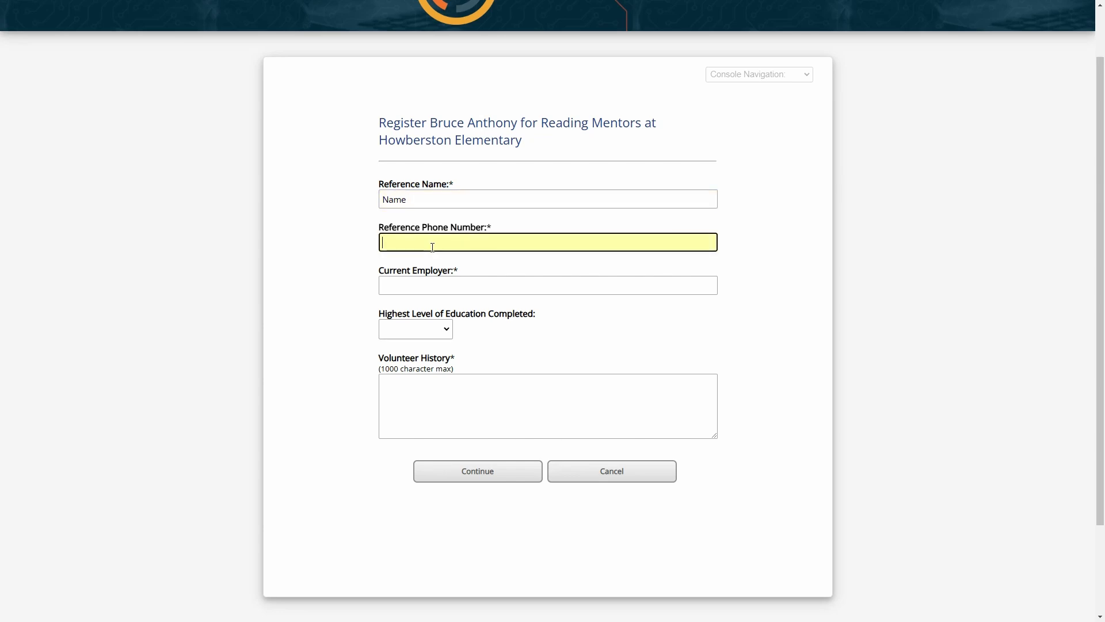
type("719-555-3601")
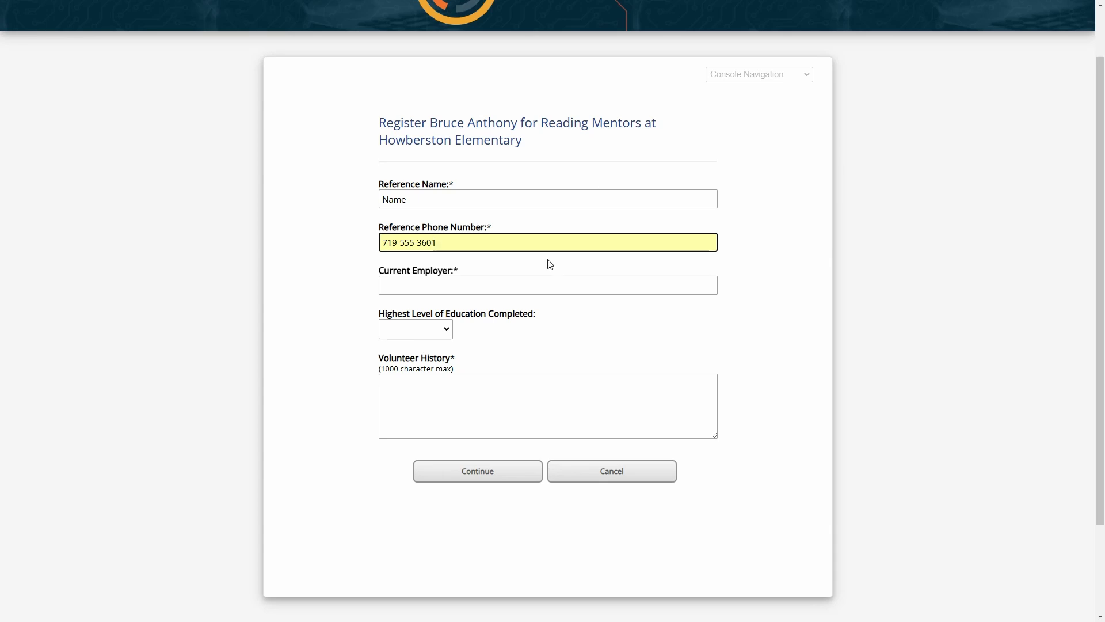
left_click(436, 285)
type("Employer")
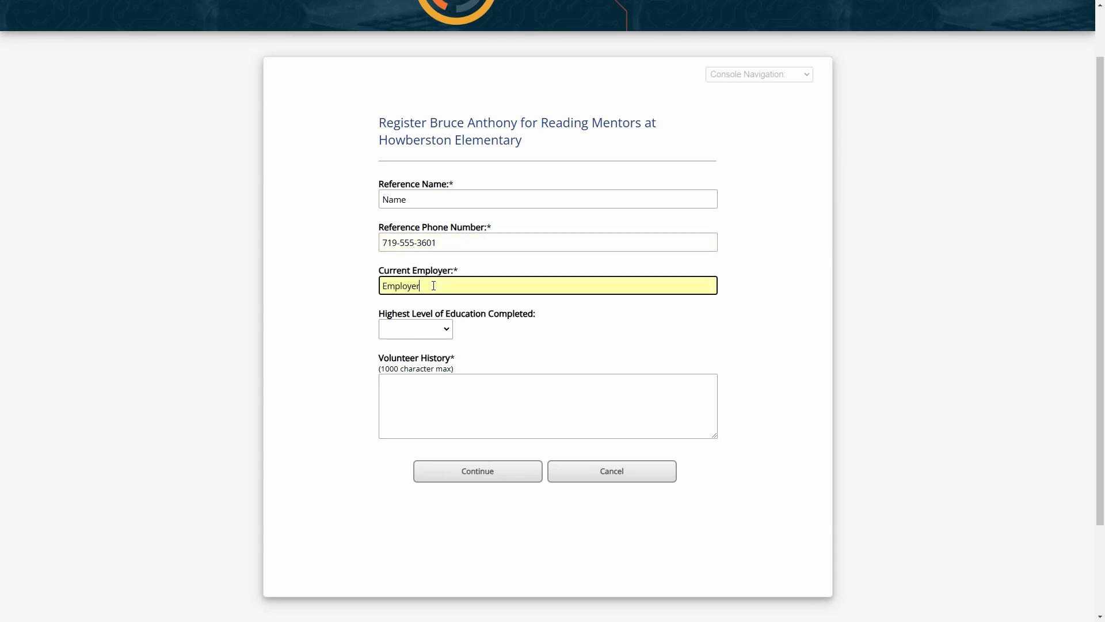
left_click_drag(511, 313, 555, 313)
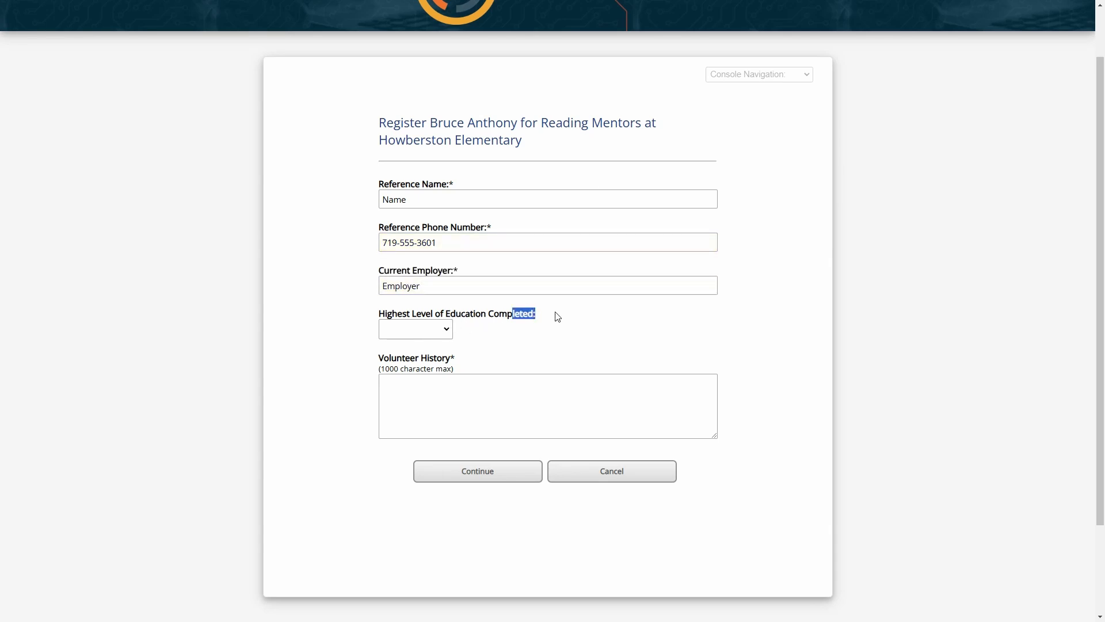
left_click(547, 318)
Pick the highest education level completed and submit the registration answers
left_click(438, 334)
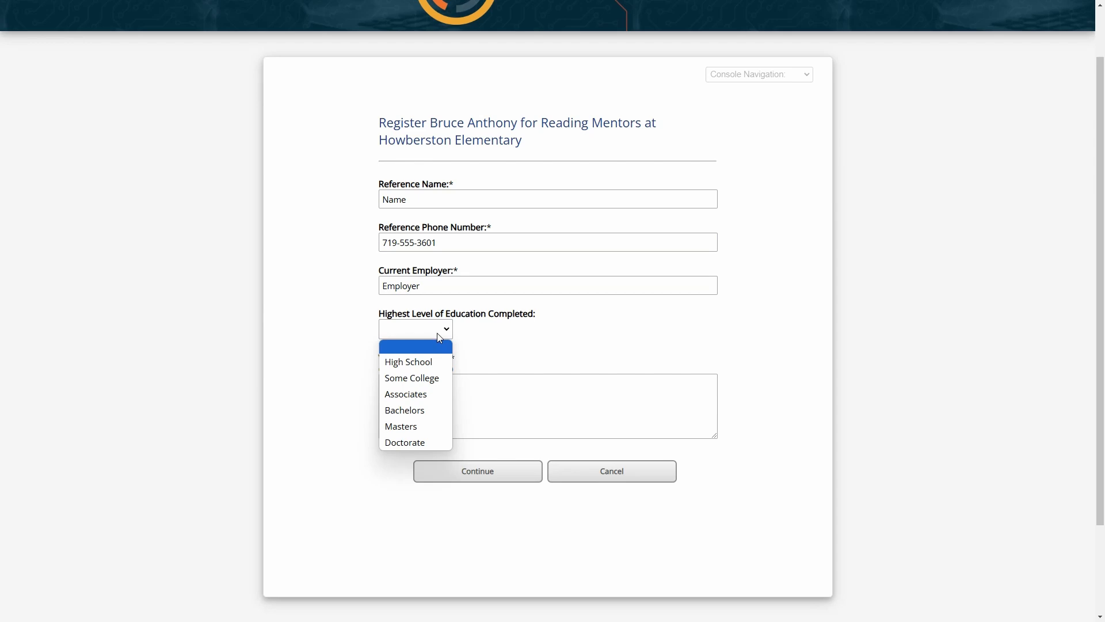
left_click(471, 316)
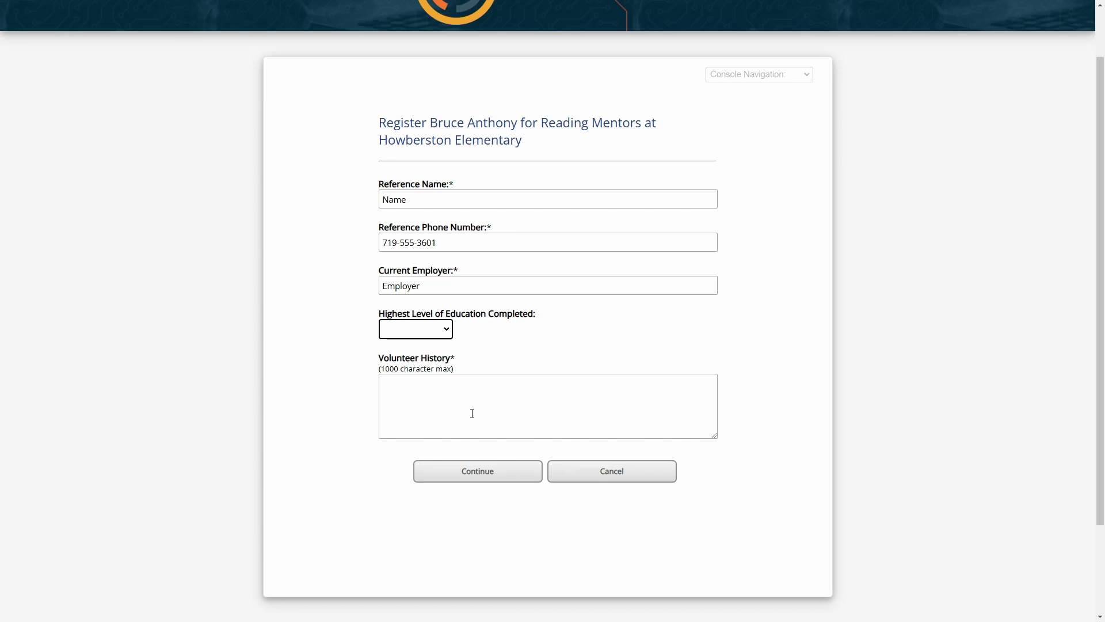
left_click(472, 413)
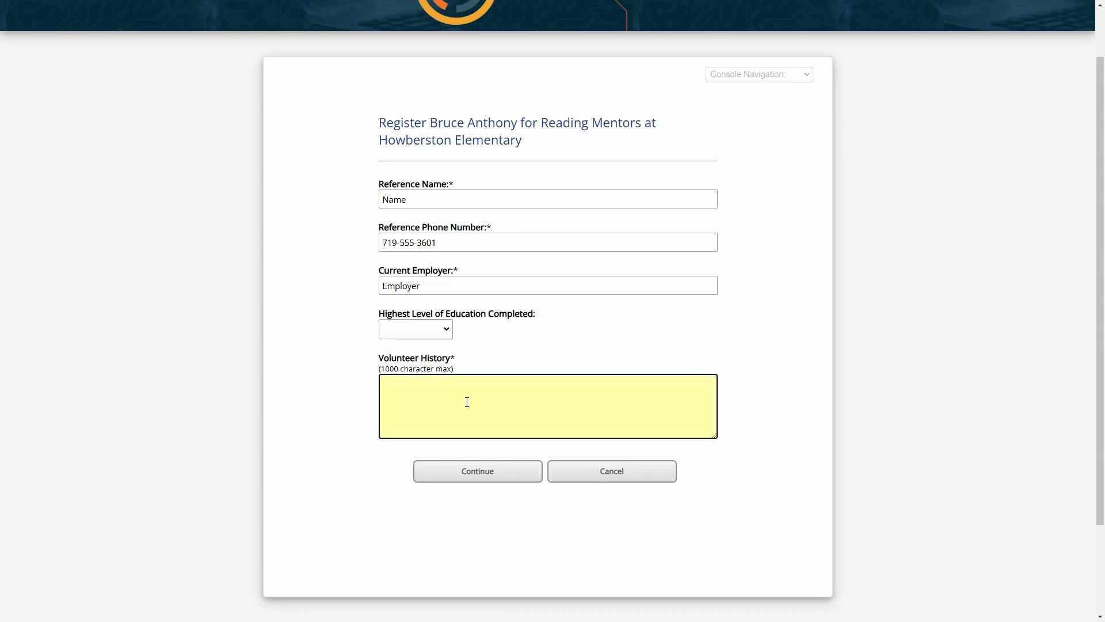
left_click(439, 328)
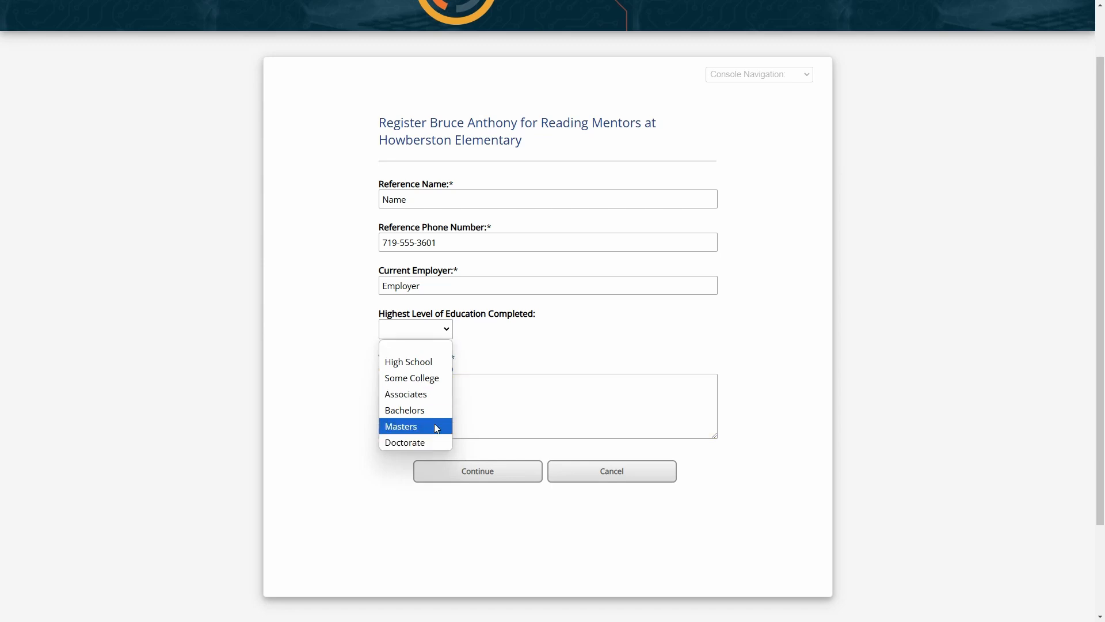
left_click(434, 406)
left_click(482, 480)
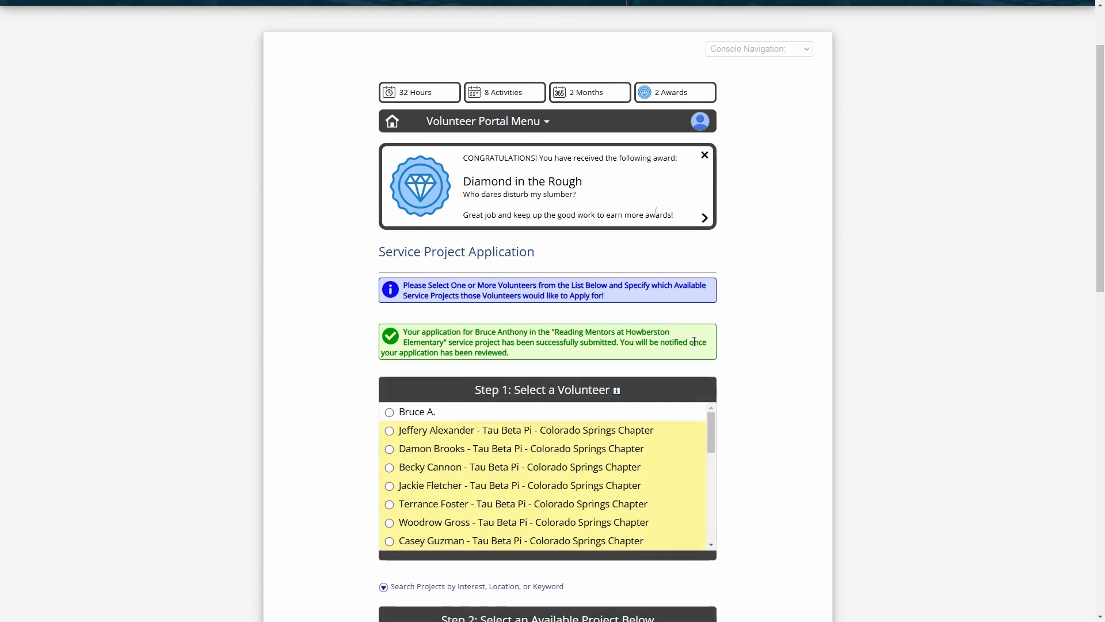
Switch to the Administrator access level from the profile menu
left_click(697, 123)
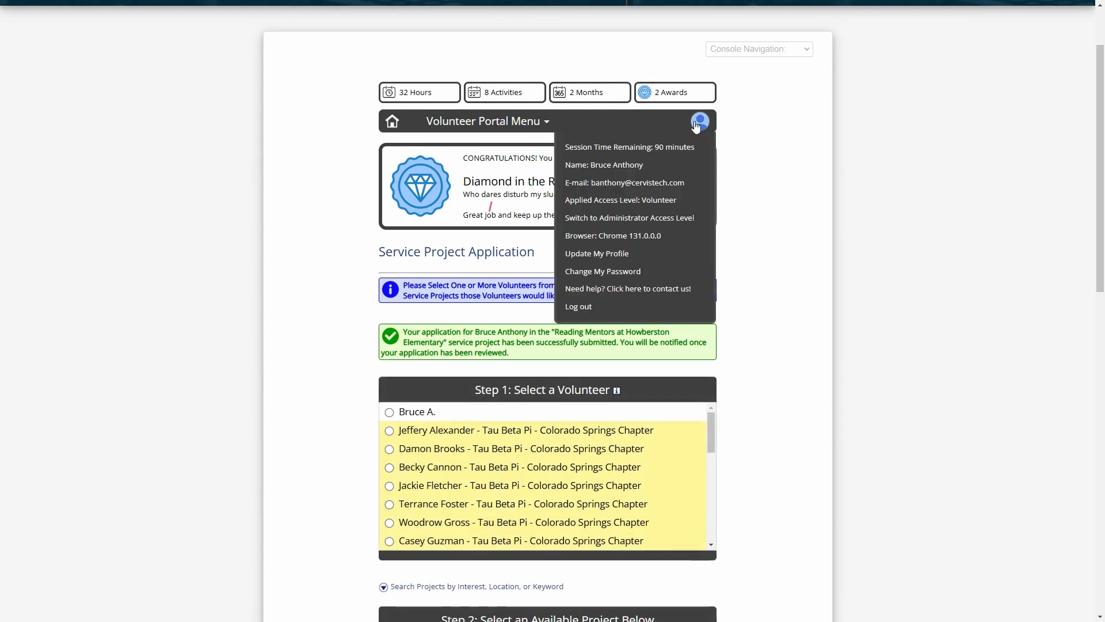
left_click(672, 219)
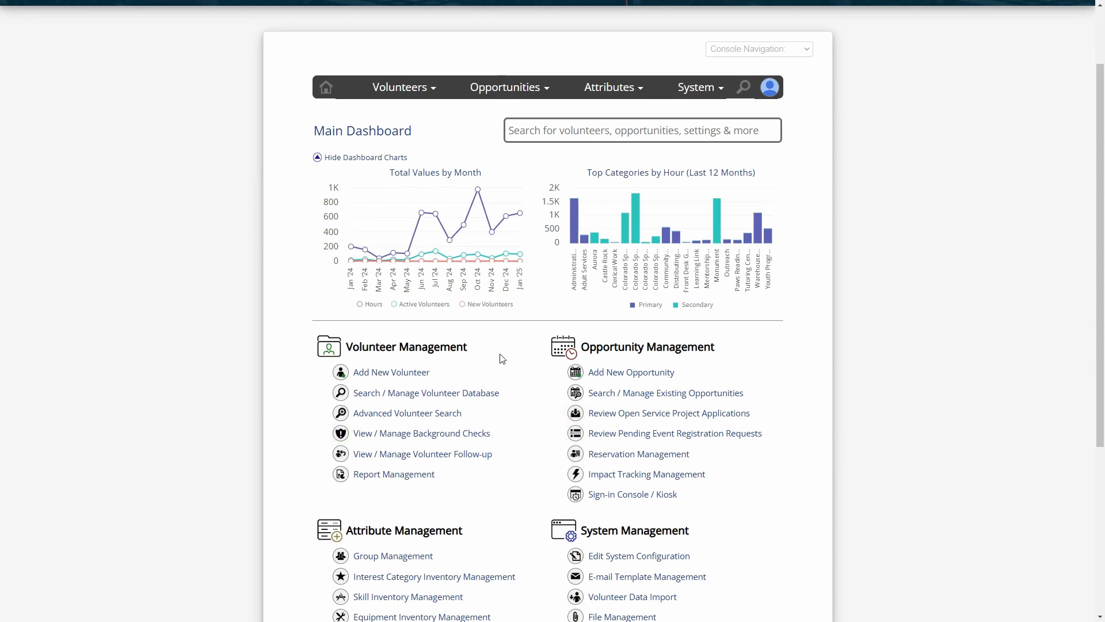
left_click_drag(606, 350, 677, 347)
left_click(678, 347)
scroll(734, 338, "down", 1)
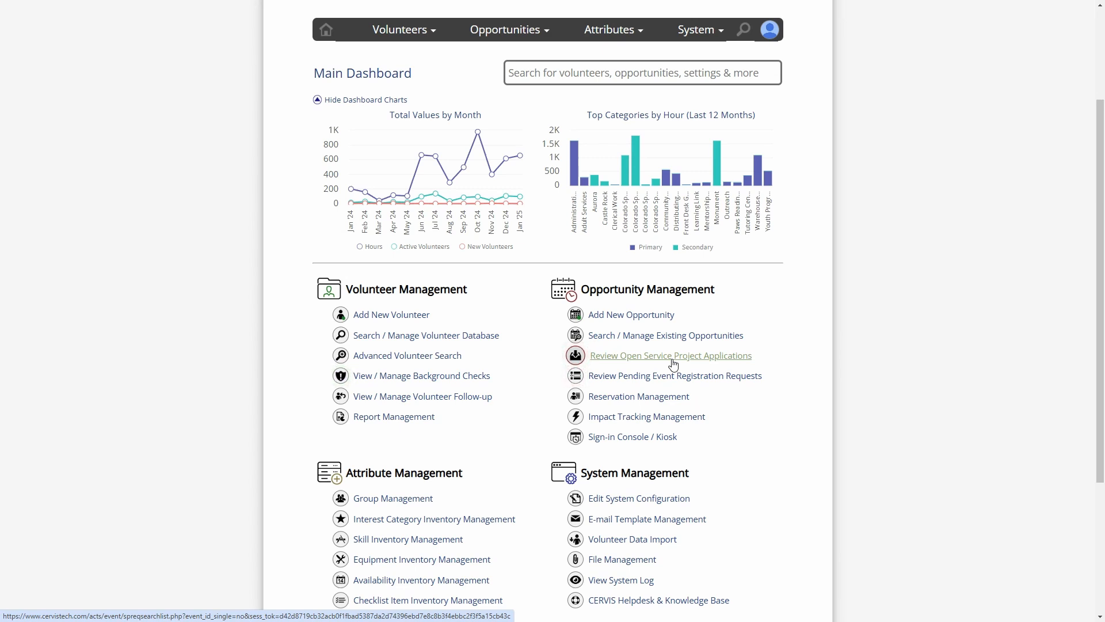
Open existing opportunities and review applications for Reading Mentors at Howberston Elementary
left_click(697, 341)
scroll(671, 338, "down", 8)
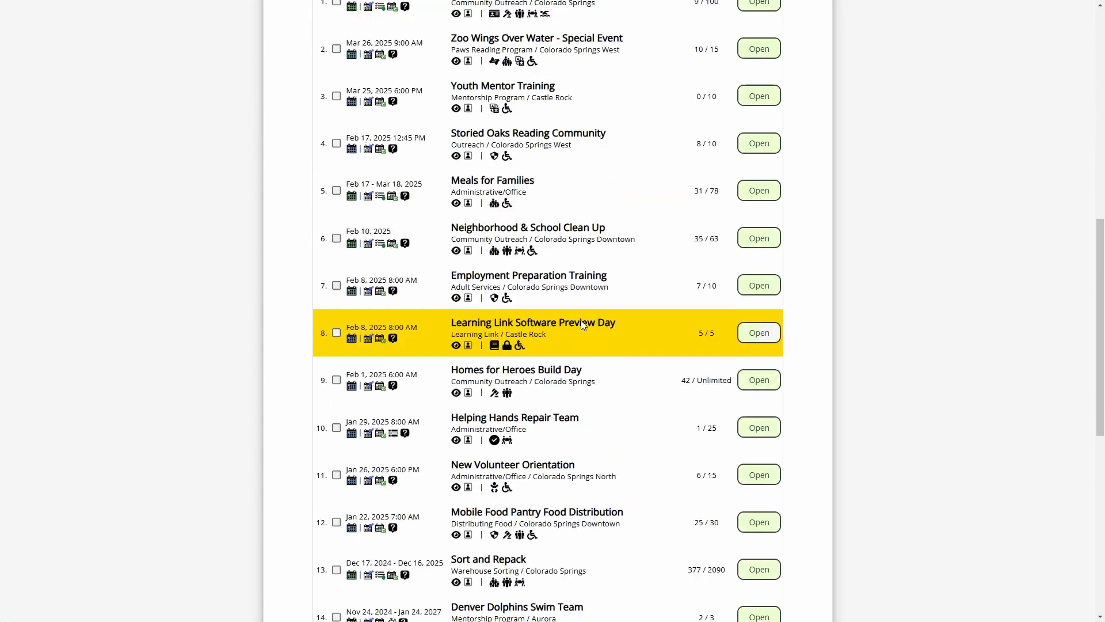
scroll(582, 325, "down", 5)
scroll(533, 453, "down", 1)
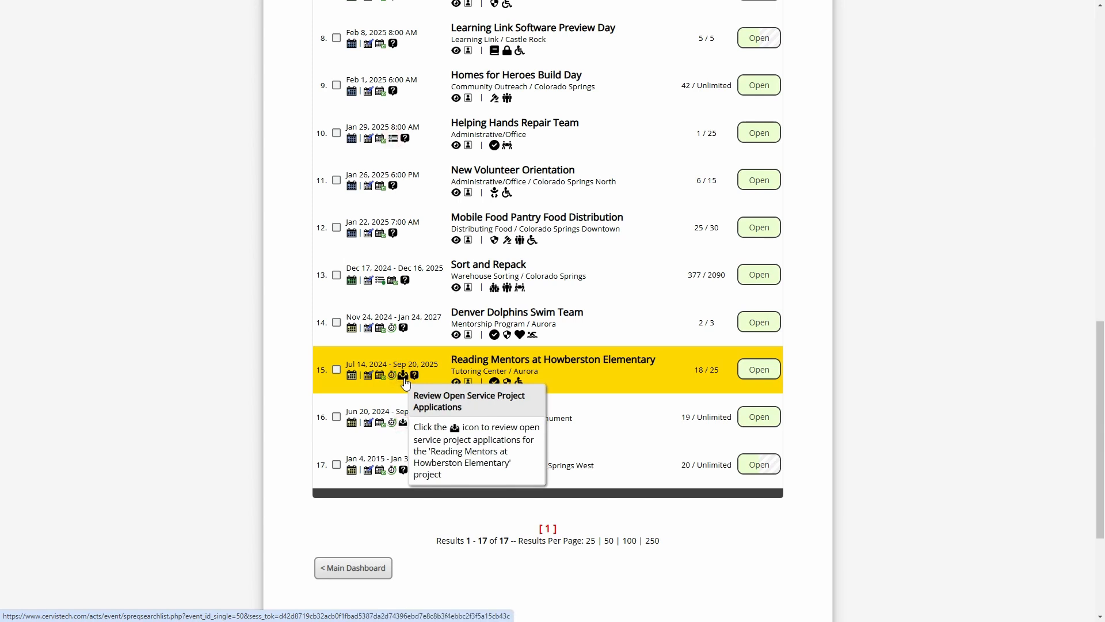
left_click(402, 375)
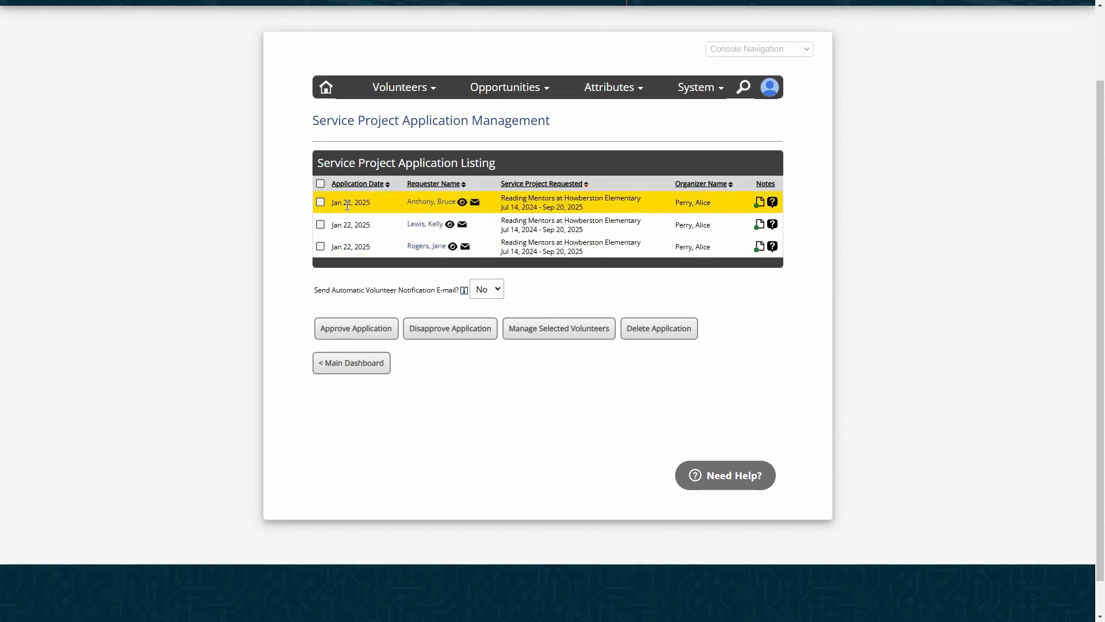
left_click(774, 205)
left_click_drag(675, 202, 684, 267)
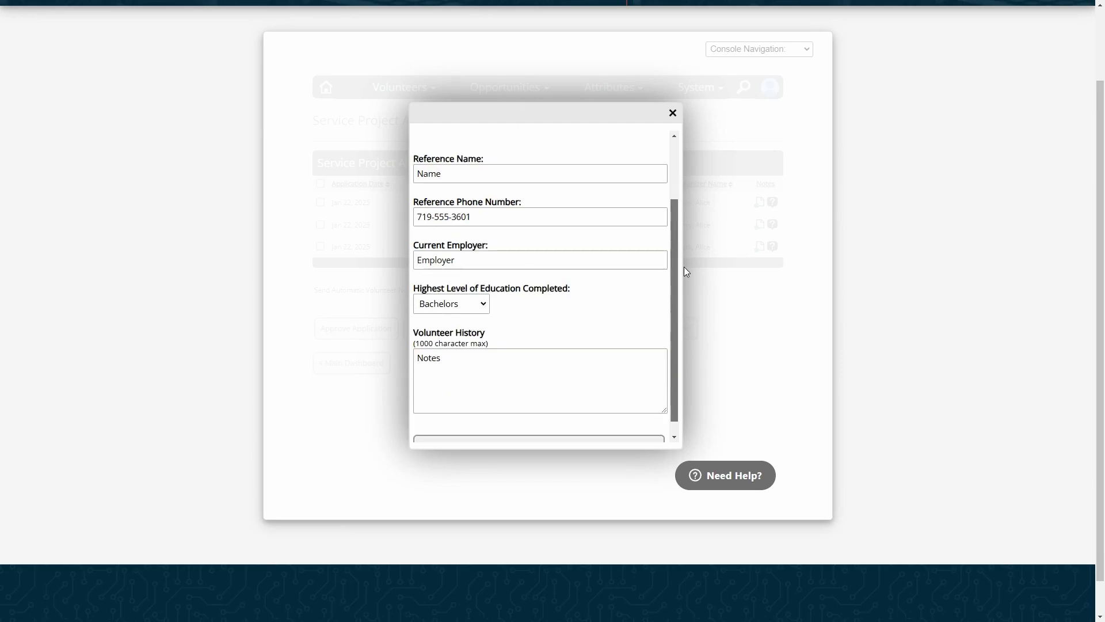
left_click_drag(673, 229, 693, 172)
left_click(501, 258)
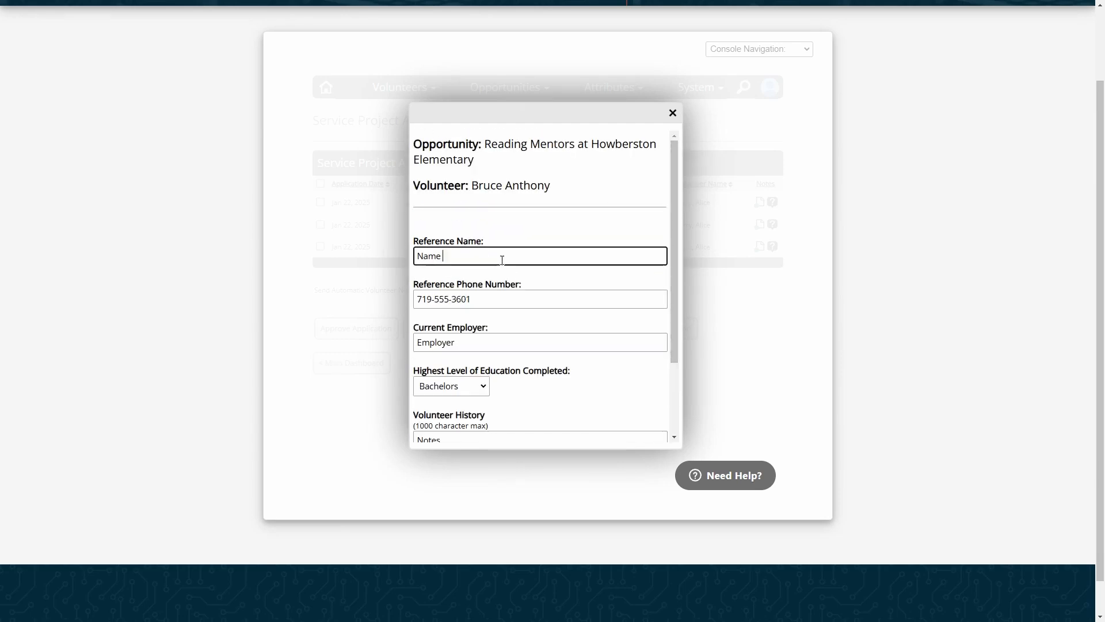
left_click(521, 298)
left_click(540, 323)
left_click(542, 297)
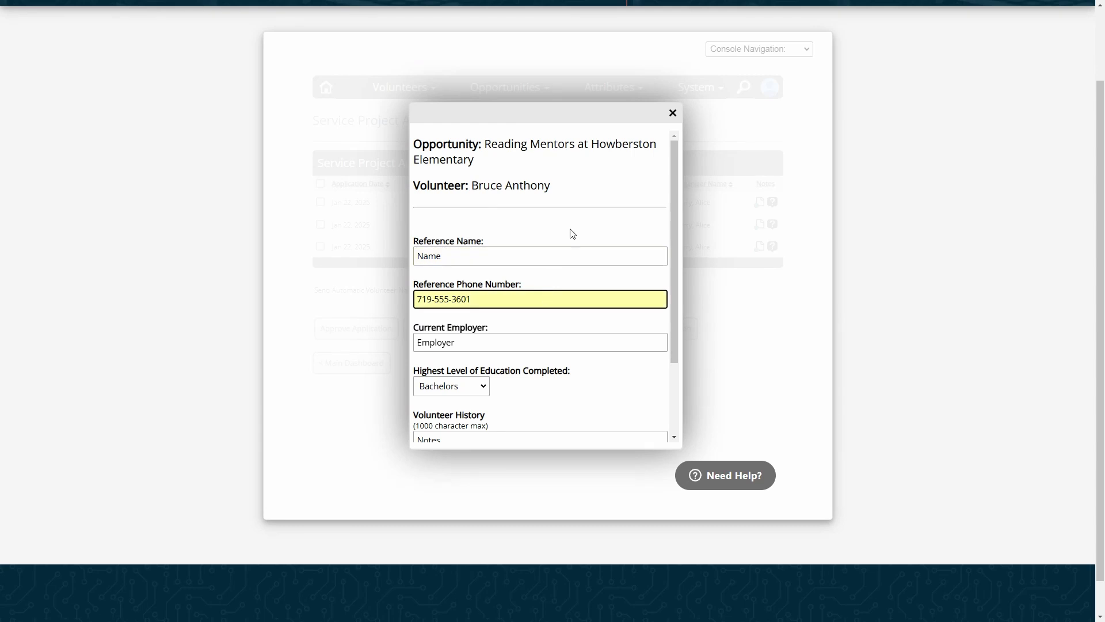
left_click(672, 112)
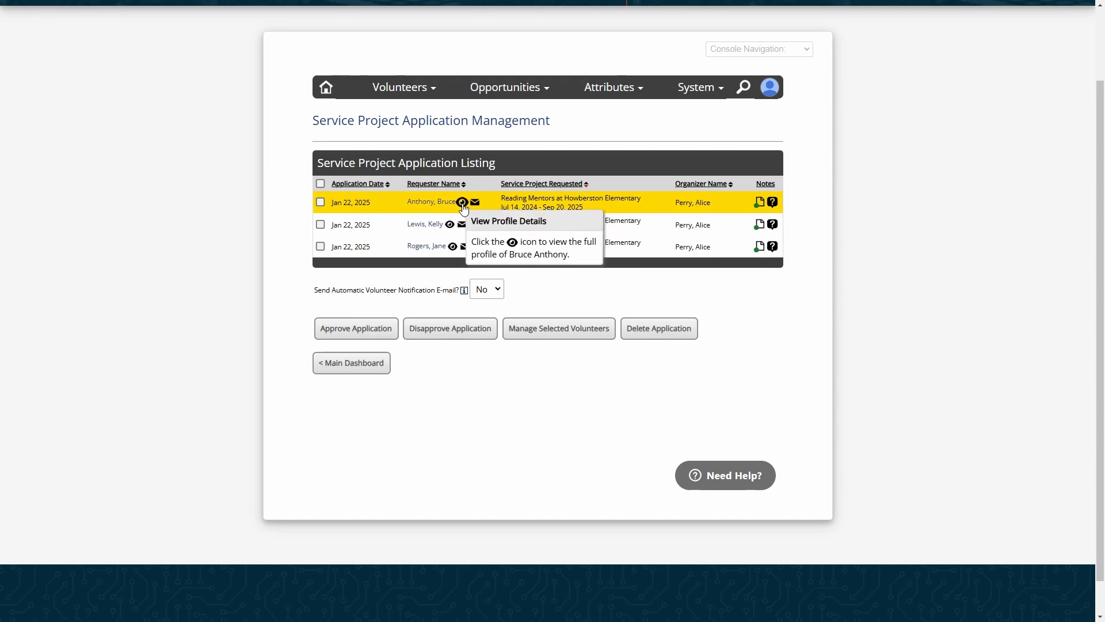
mouse_move(455, 207)
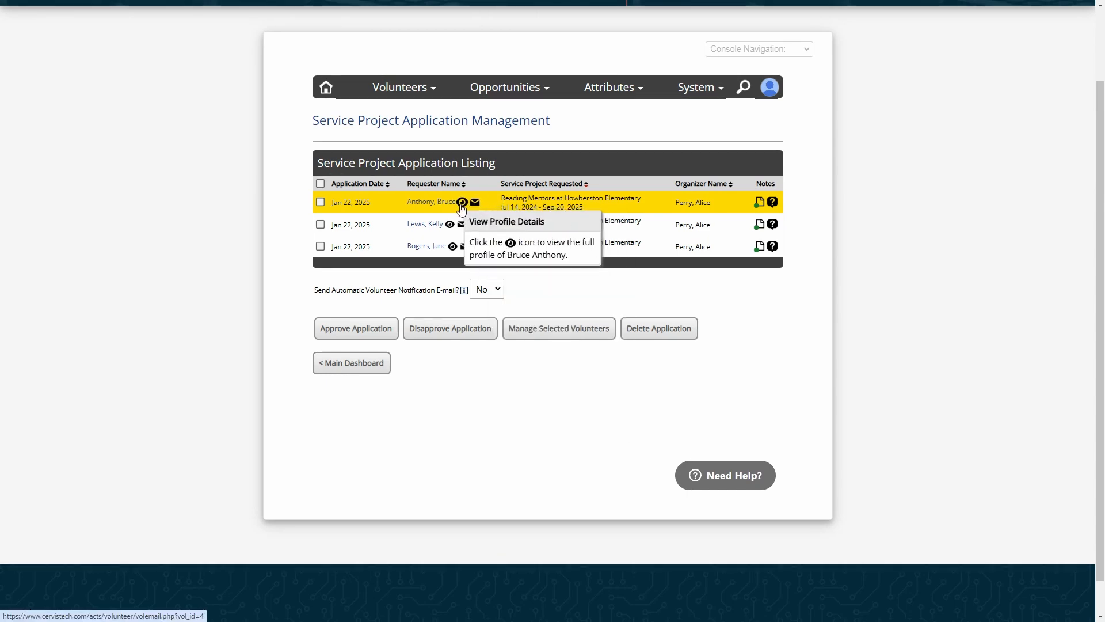
left_click(461, 202)
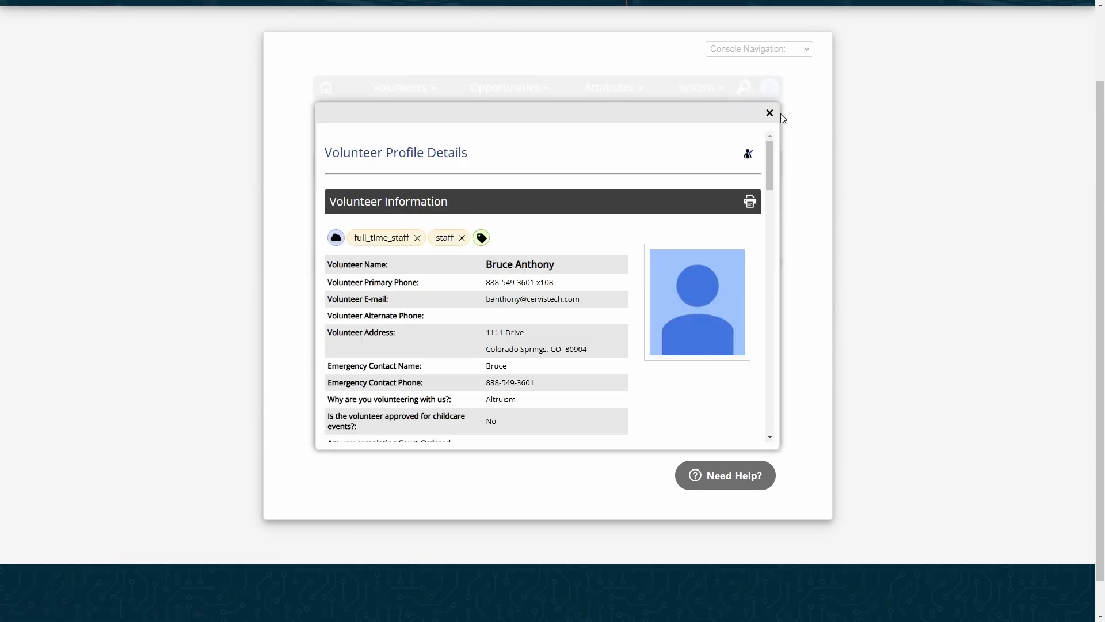
left_click(769, 113)
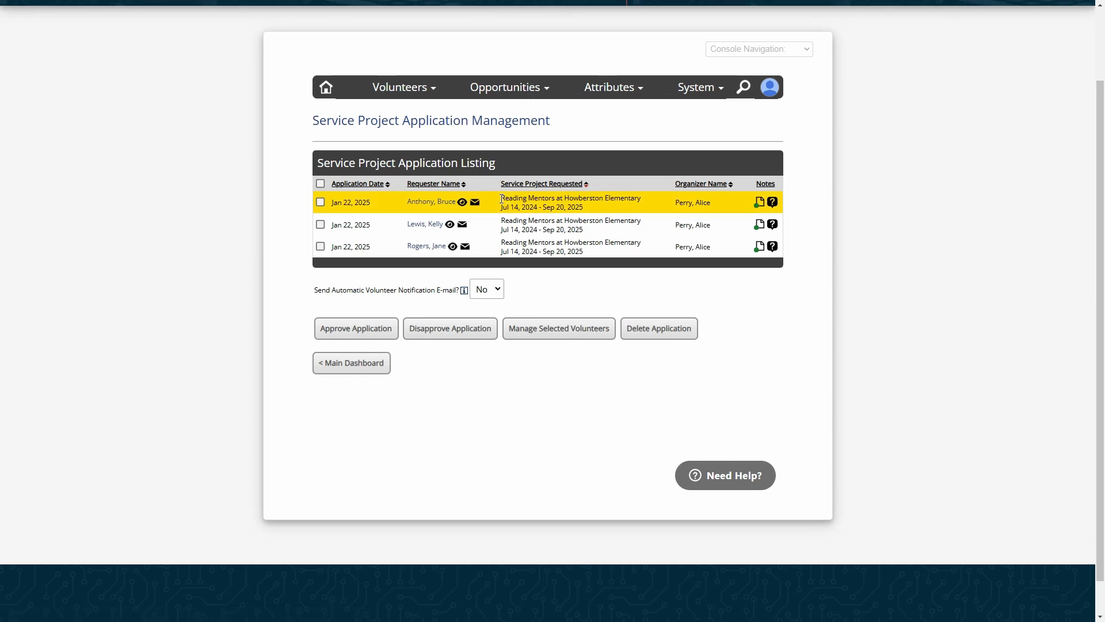
Select the first Reading Mentors applicant and set the notification e-mail option to Yes
left_click(320, 203)
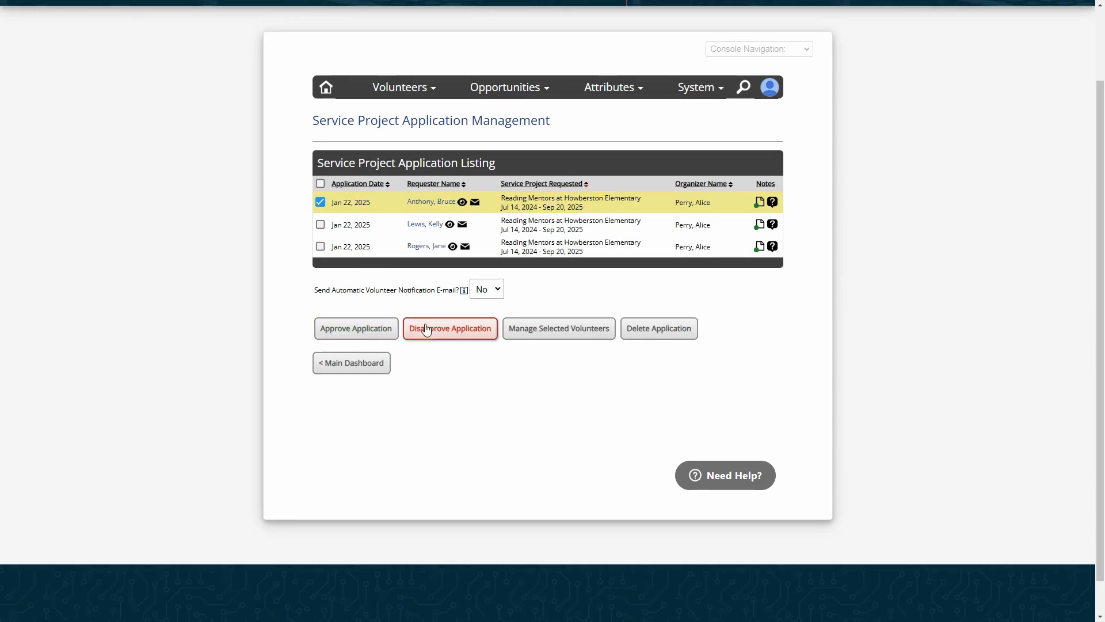
left_click_drag(327, 290, 412, 290)
left_click(412, 290)
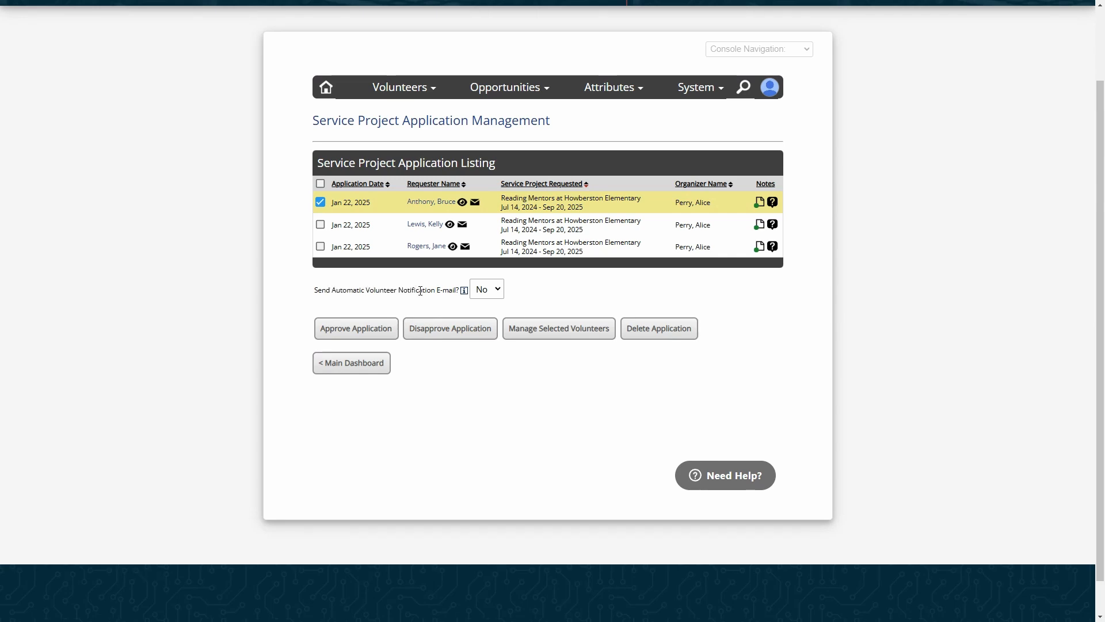
left_click(483, 289)
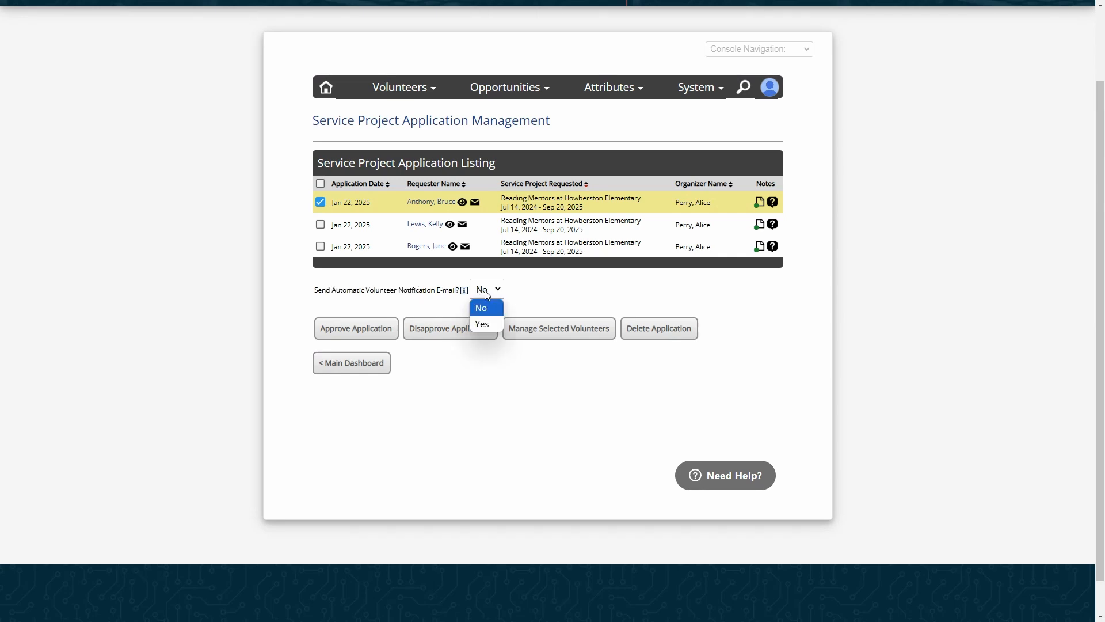
left_click(492, 324)
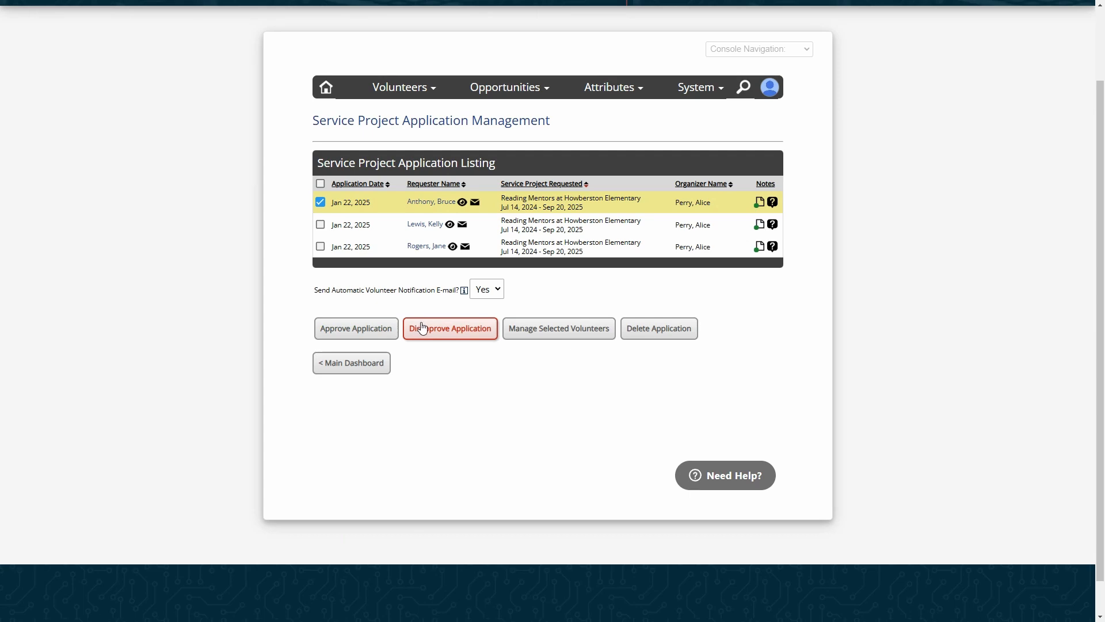
Approve and confirm the selected application, then begin adding a new opportunity
mouse_move(678, 97)
mouse_move(654, 113)
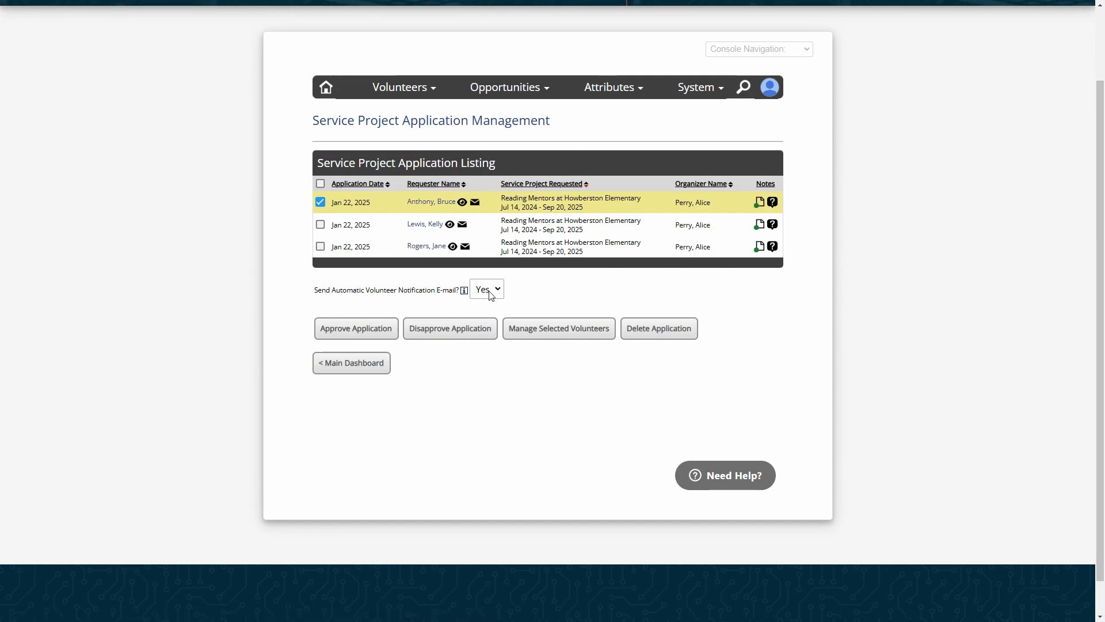
left_click(356, 335)
left_click(552, 278)
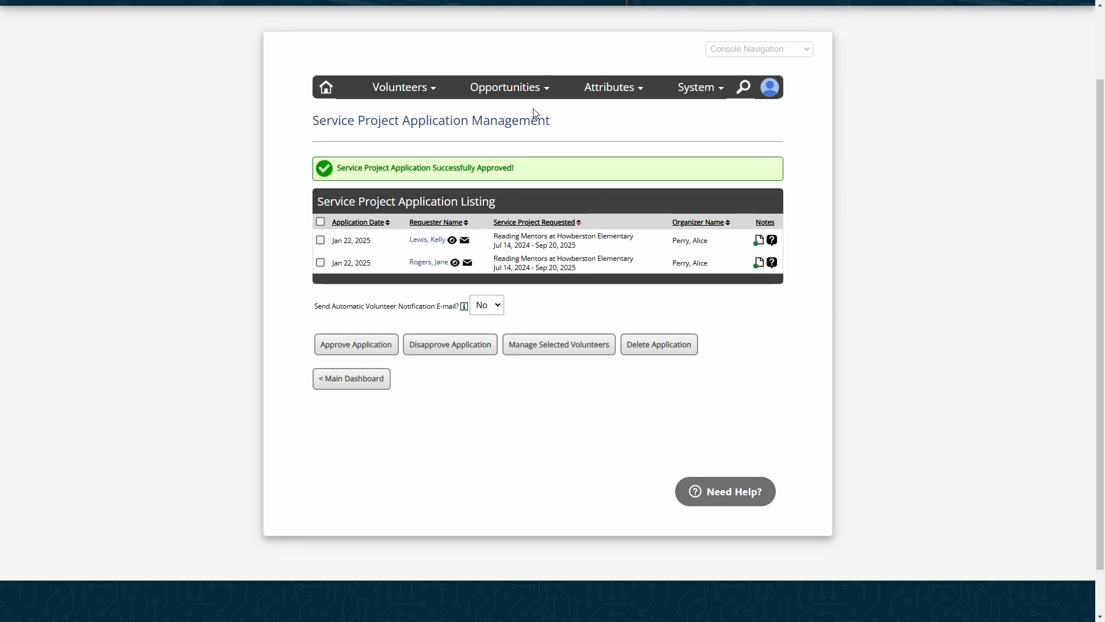
left_click(507, 87)
left_click(506, 112)
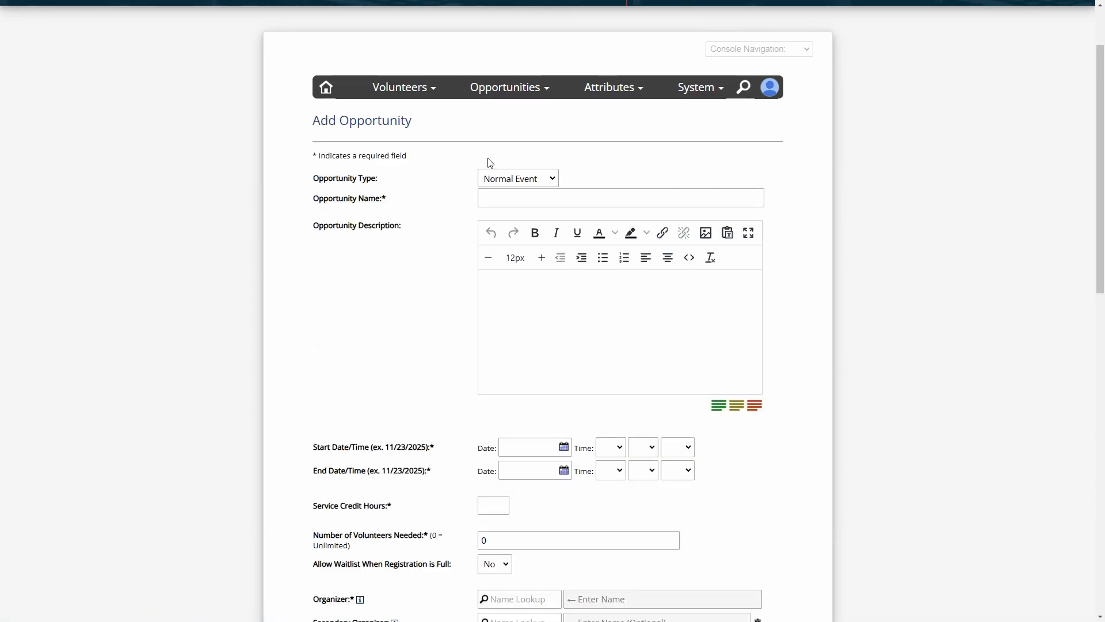
Keep Normal Event as the type, look over Advanced Options, then go back to the Main Dashboard unsaved
left_click(530, 183)
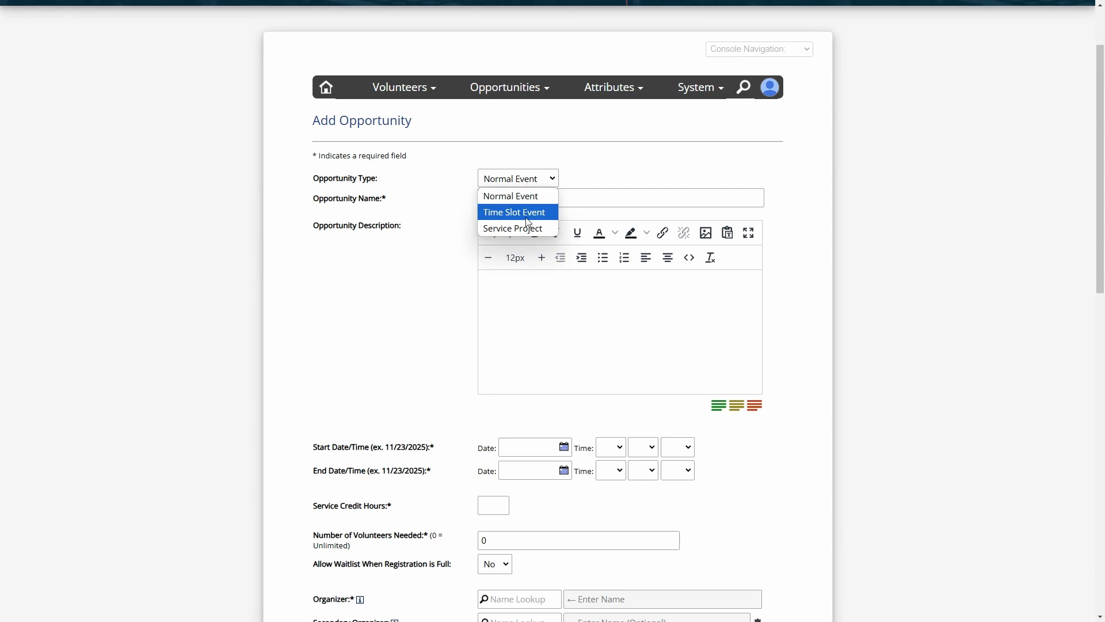
left_click(449, 187)
scroll(461, 223, "down", 15)
left_click(374, 332)
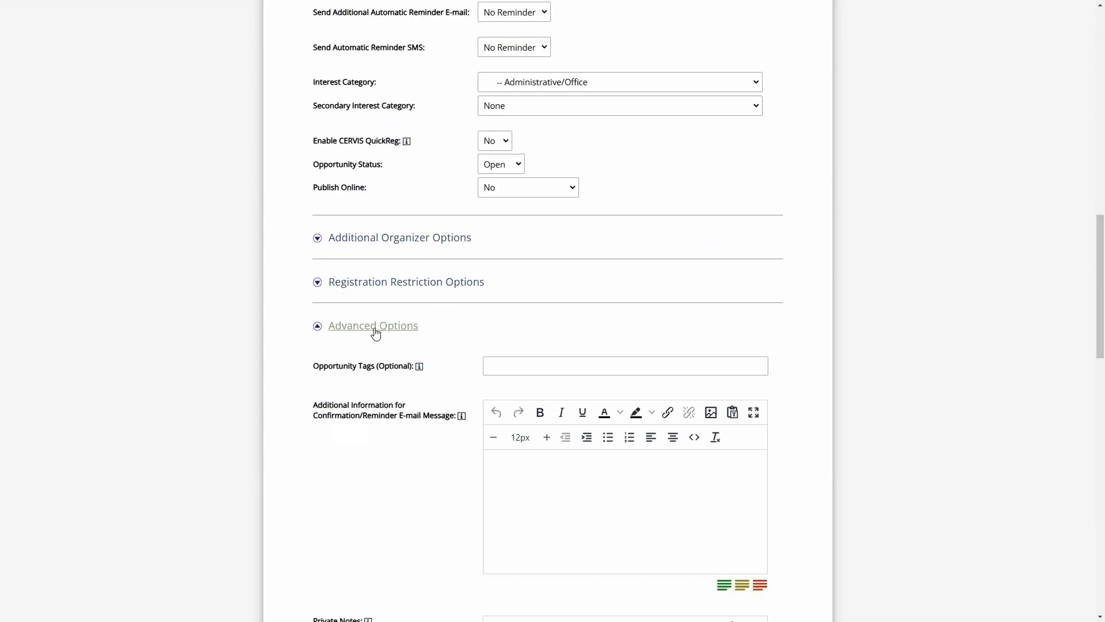
scroll(414, 317, "down", 12)
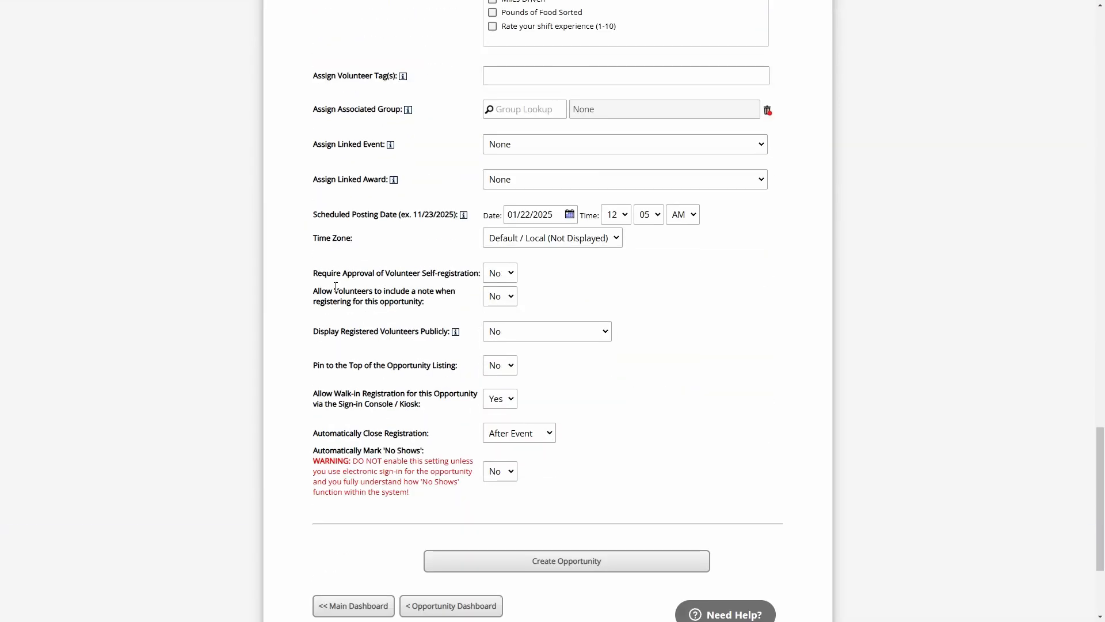
left_click_drag(316, 273, 481, 276)
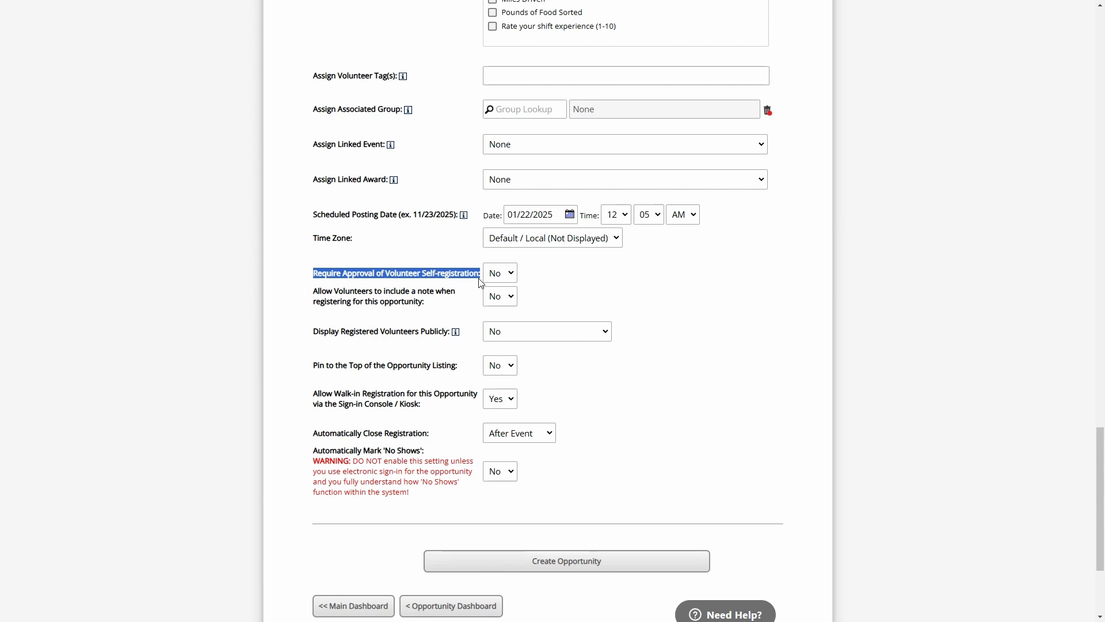
left_click(468, 271)
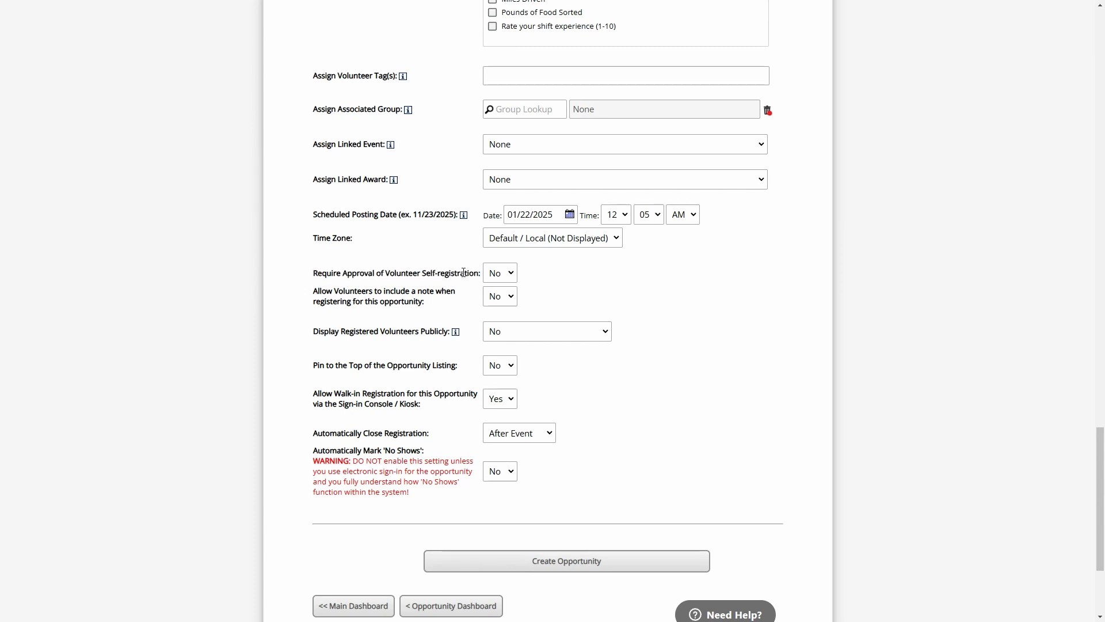
left_click(382, 610)
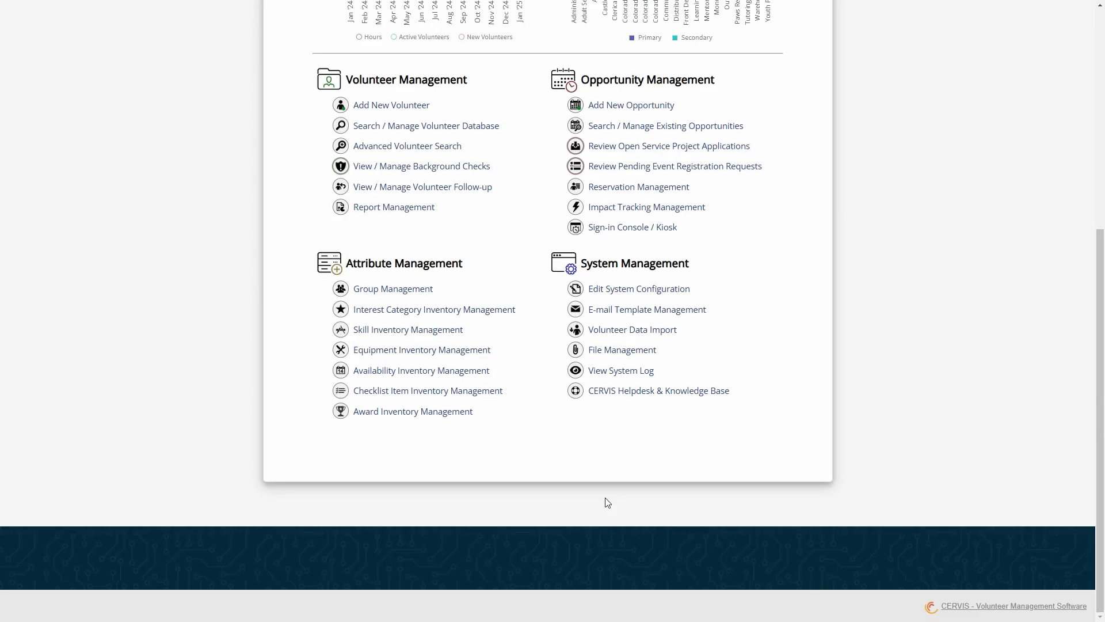
scroll(802, 253, "up", 3)
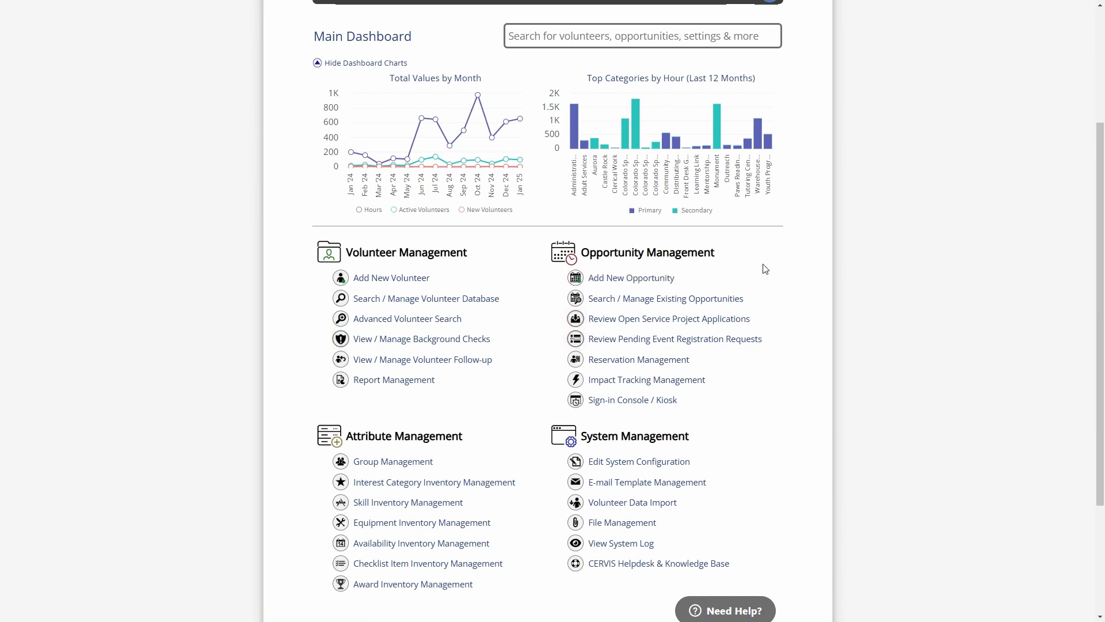
scroll(754, 284, "up", 3)
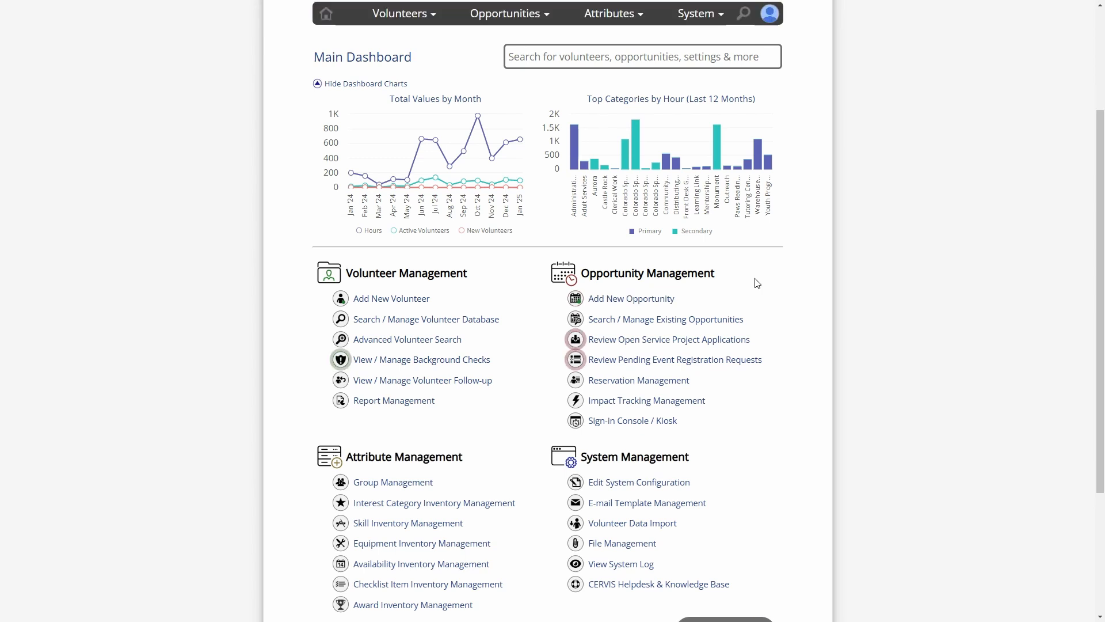
left_click(759, 127)
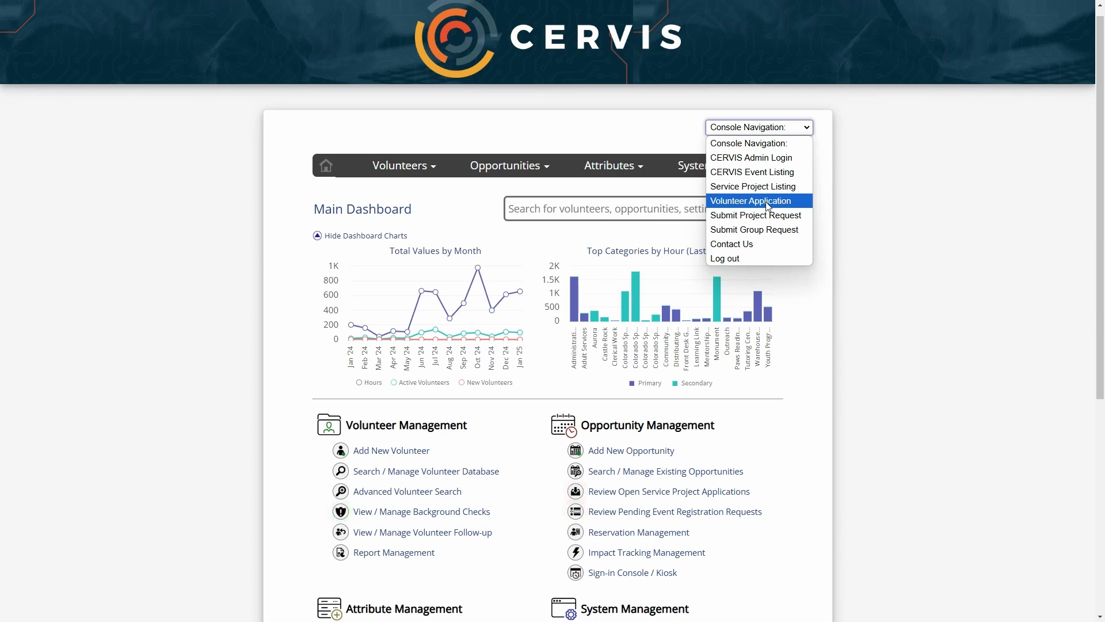
left_click(837, 209)
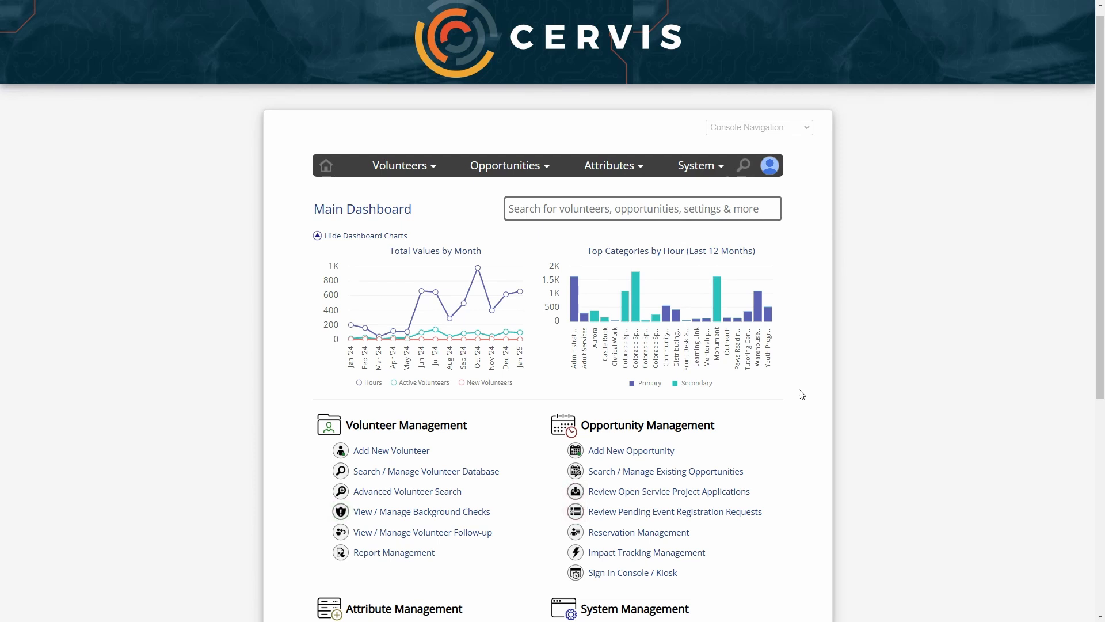
scroll(801, 398, "down", 3)
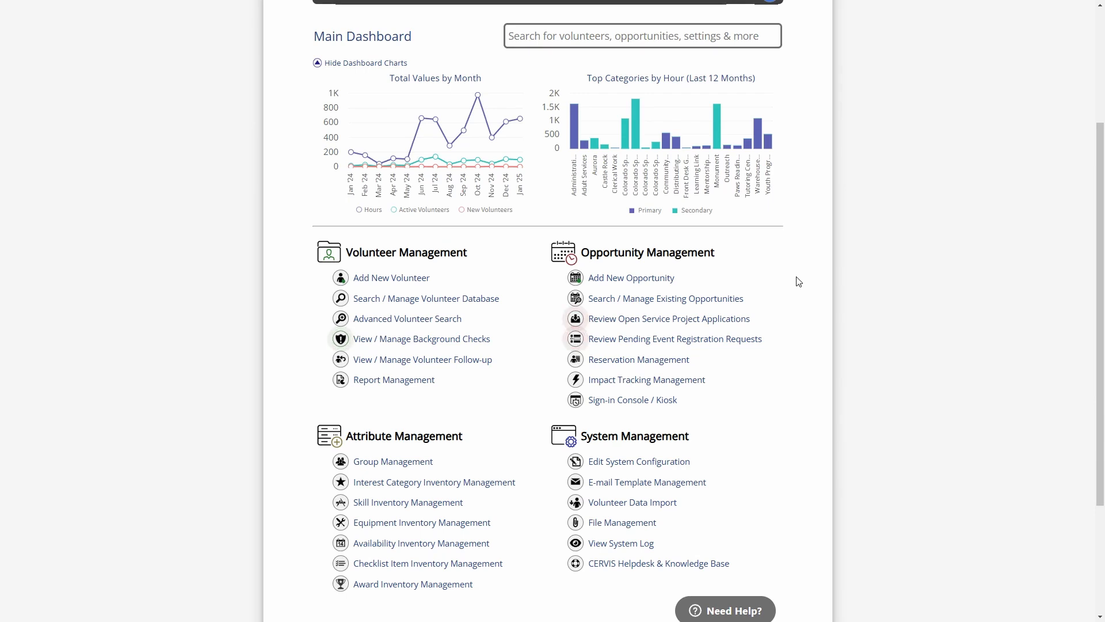
Add a Service Project opportunity and name it 'New Volunteer Application - Program Name'
left_click(619, 277)
left_click(528, 86)
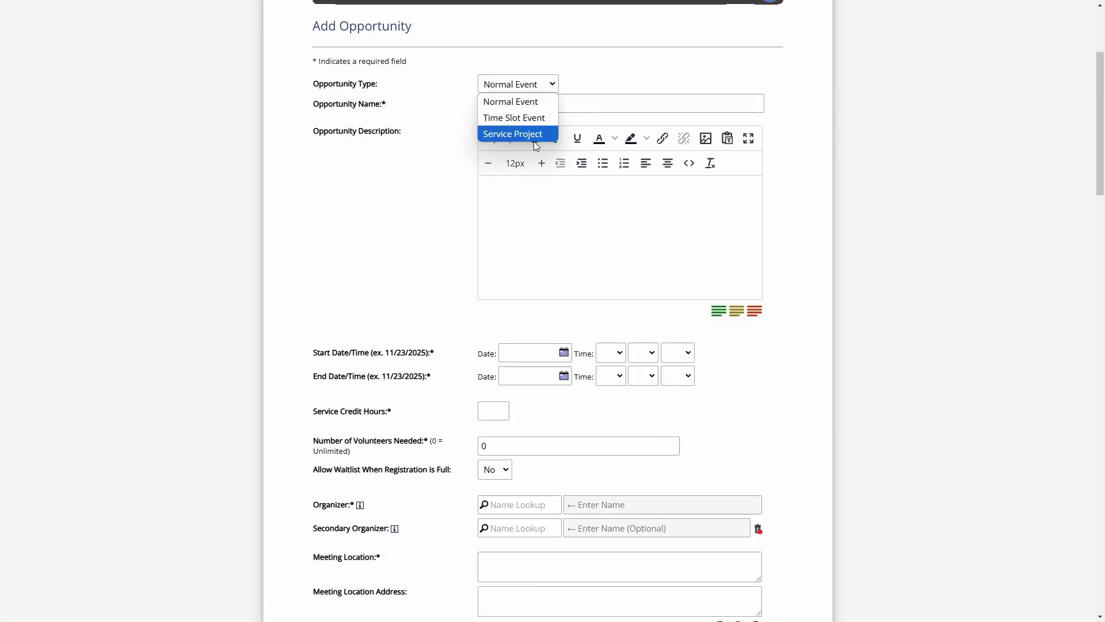
left_click(529, 136)
left_click(504, 108)
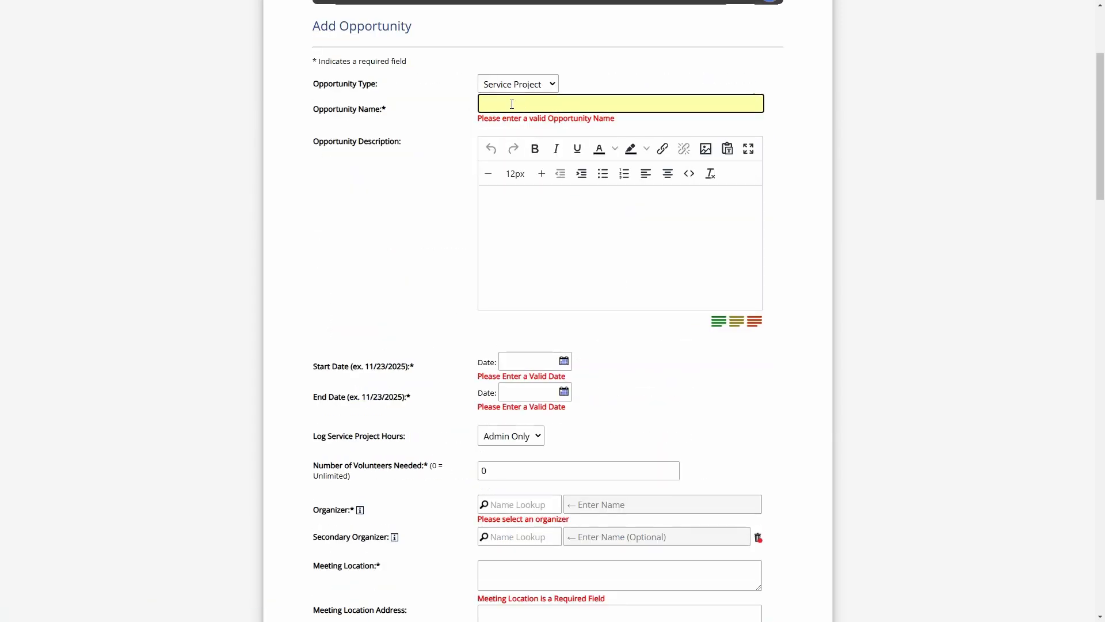
type("New Voluhnteer")
key("BackSpace")
key("BackSpace")
key("BackSpace")
key("BackSpace")
key("BackSpace")
key("BackSpace")
type("nteer fApplication - Program Name")
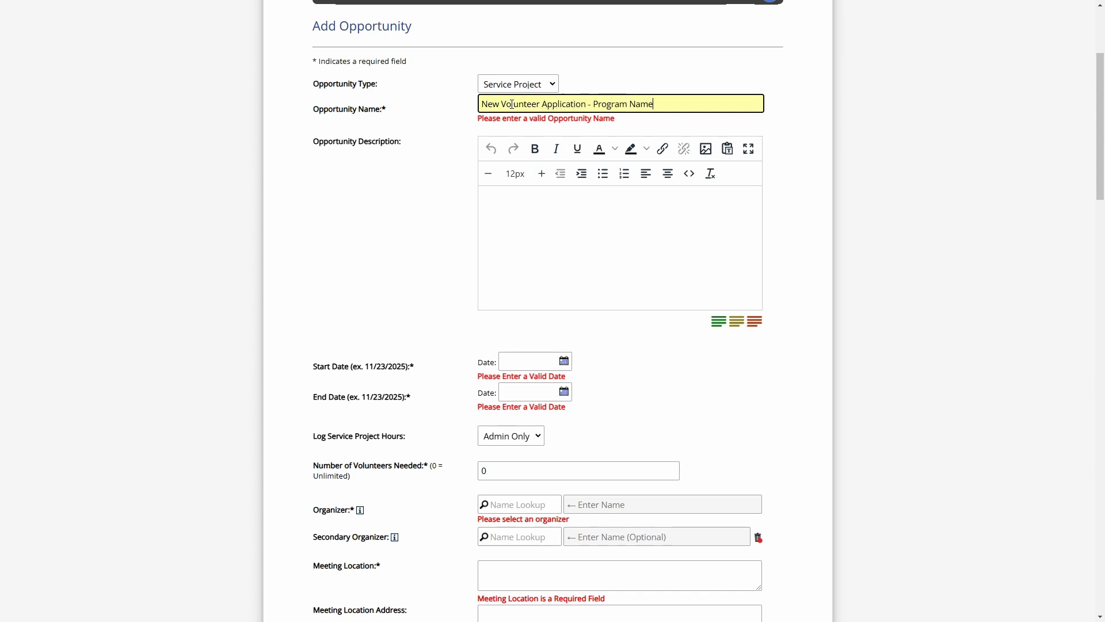
left_click(616, 249)
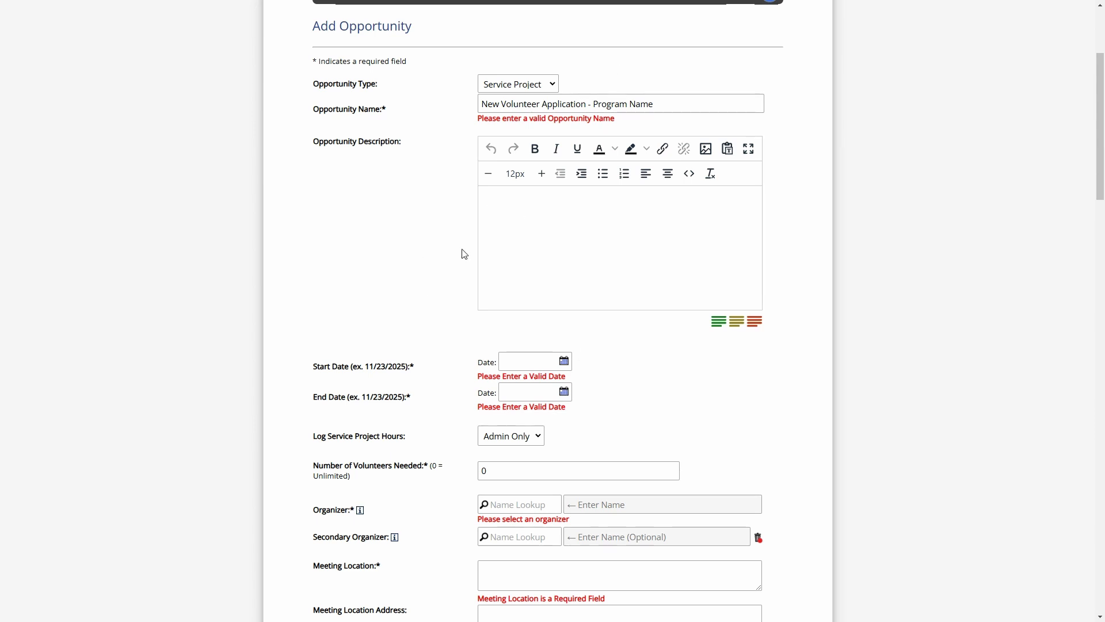
scroll(472, 240, "down", 2)
scroll(472, 240, "down", 1)
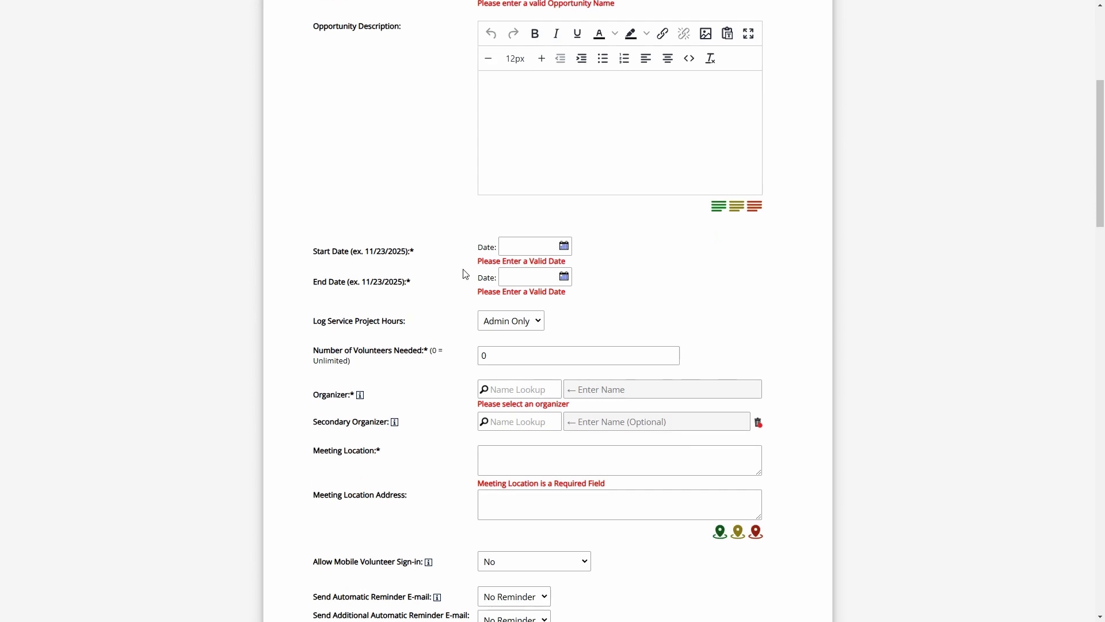
left_click_drag(325, 321, 424, 326)
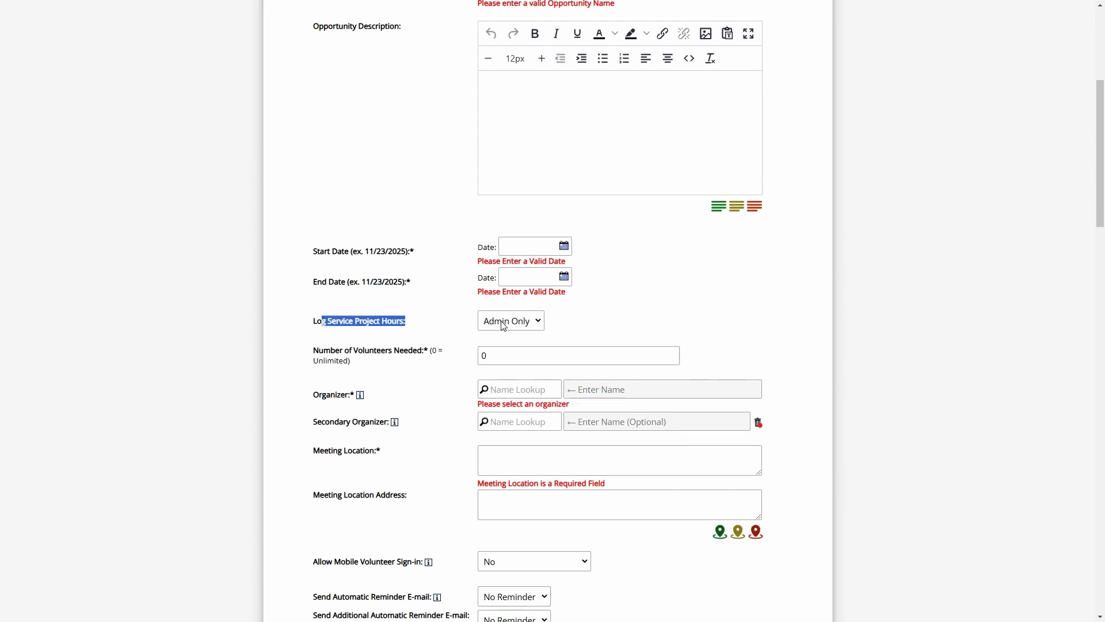
left_click(460, 321)
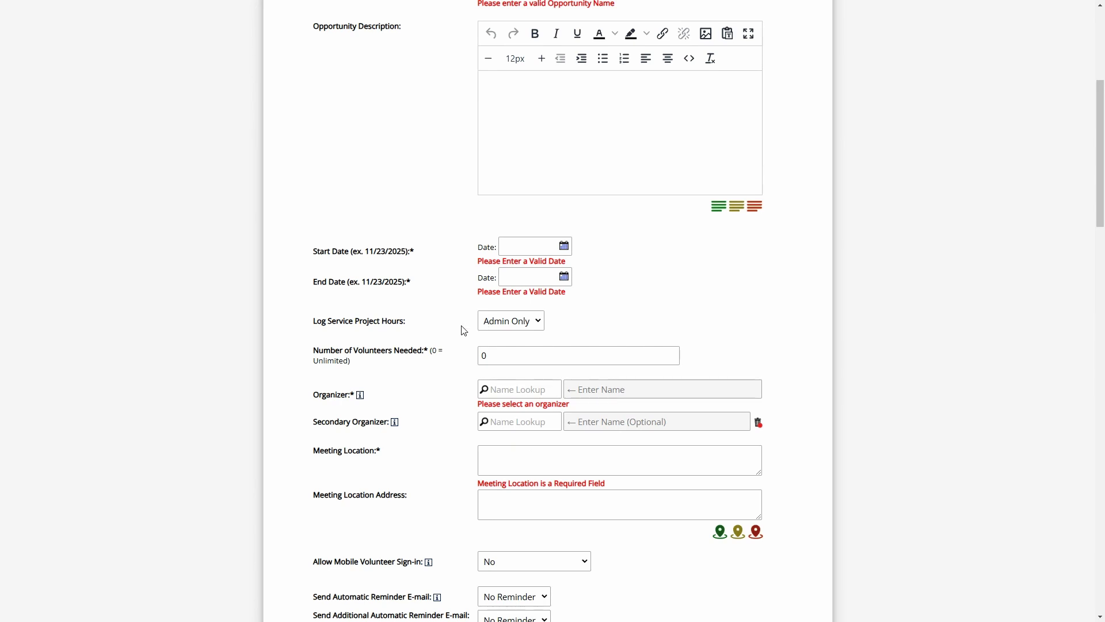
scroll(527, 240, "up", 2)
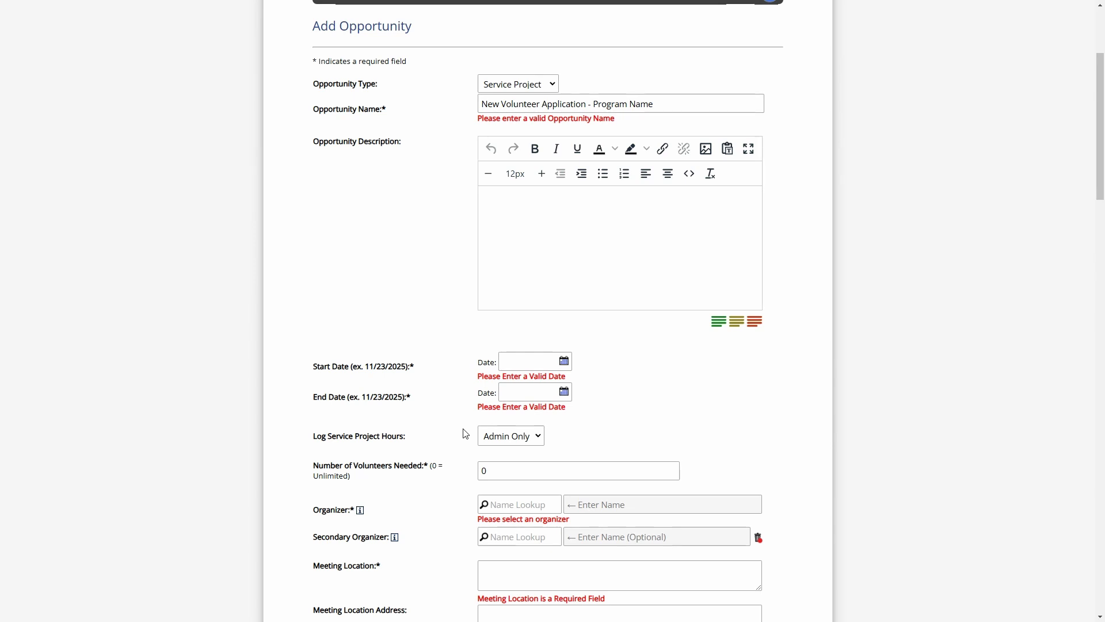
left_click(573, 255)
left_click_drag(492, 104, 696, 103)
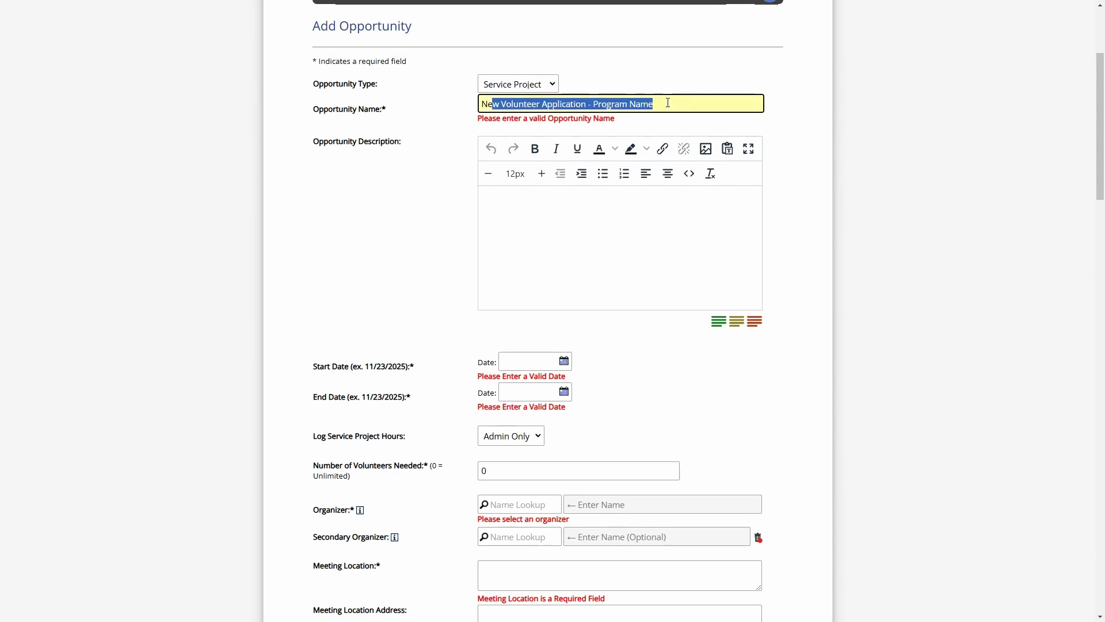
Set the End Date to 01/22/2050 with the date picker
left_click(584, 255)
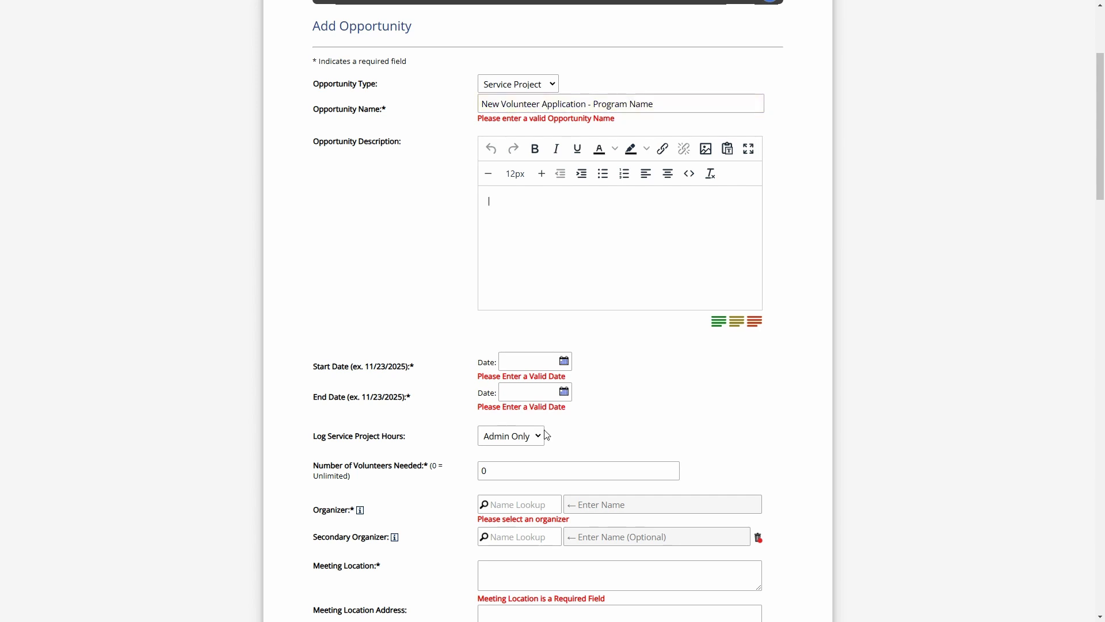
left_click(528, 386)
left_click(556, 414)
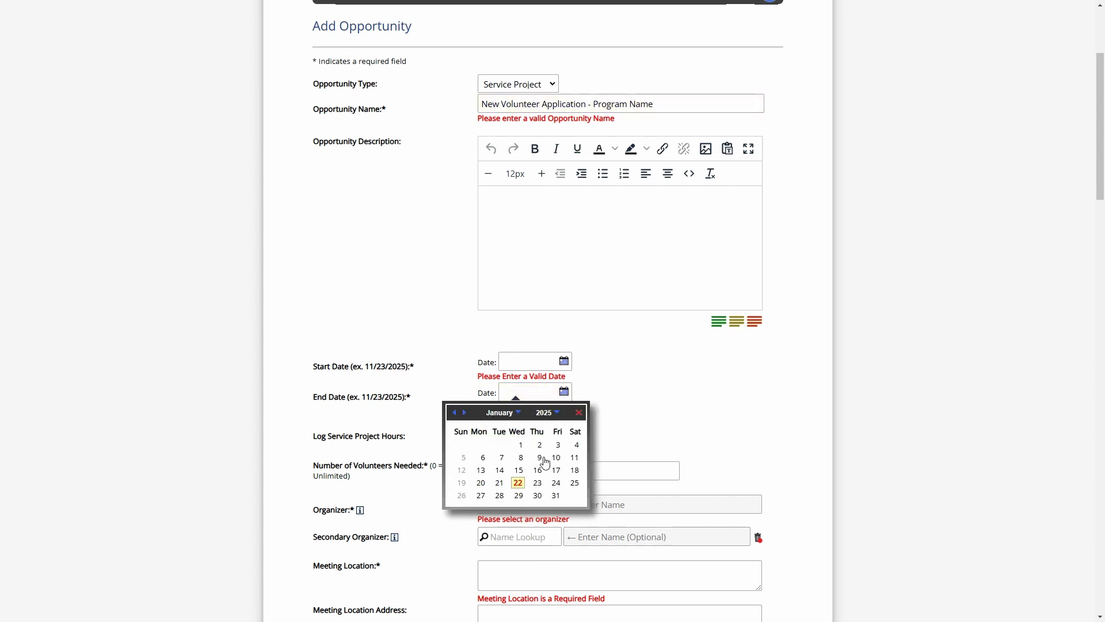
left_click(525, 485)
left_click_drag(548, 392, 541, 393)
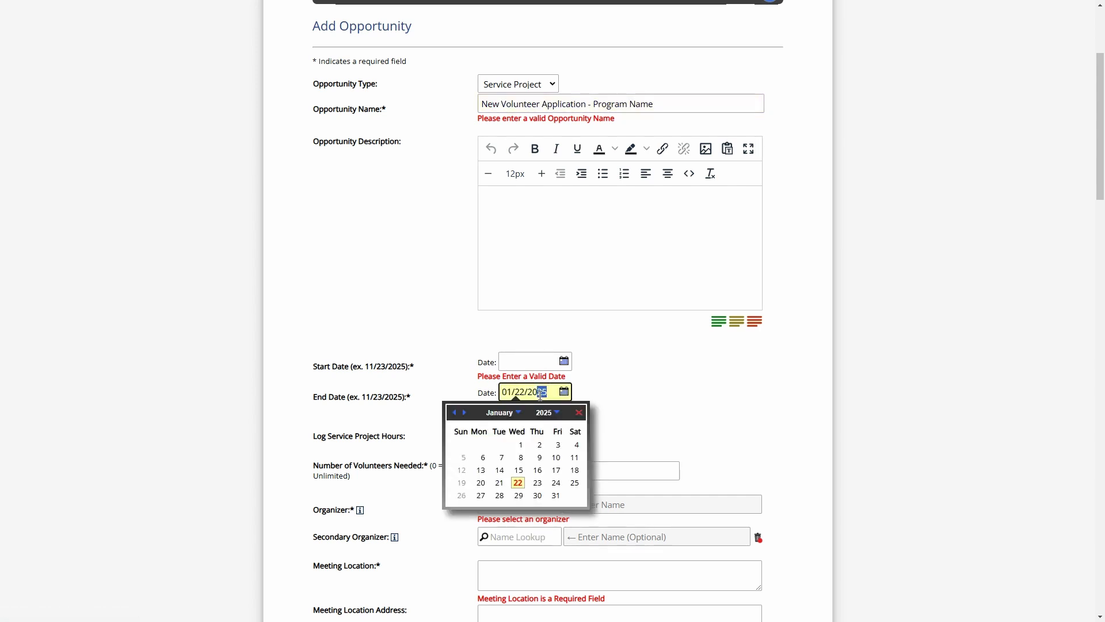
type("50")
left_click(649, 365)
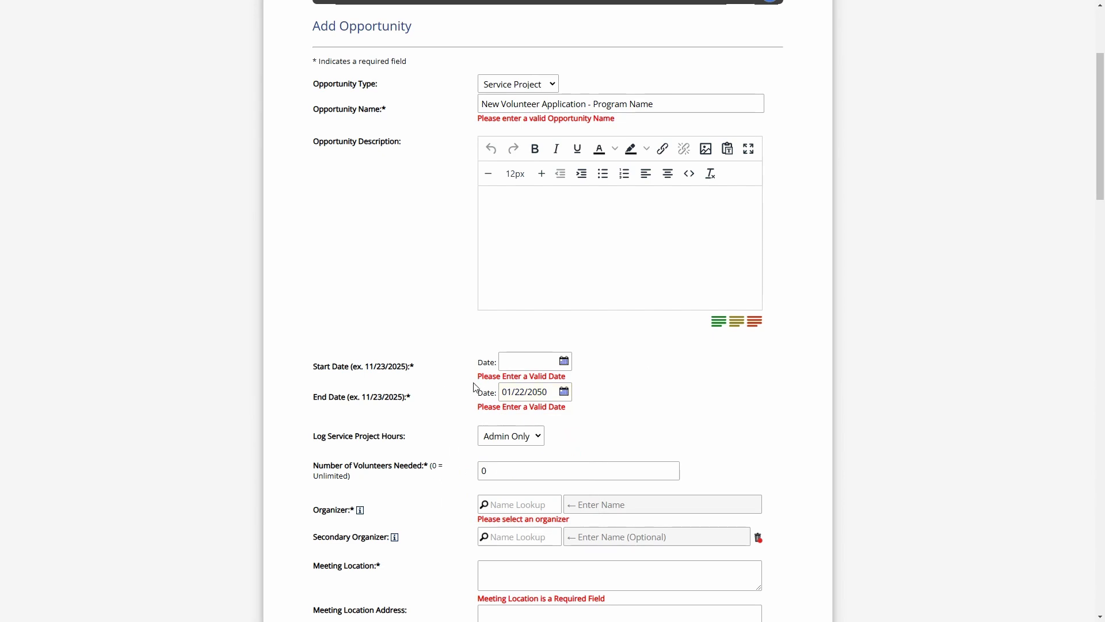
Set Display Service Project Dates to No
scroll(475, 387, "down", 20)
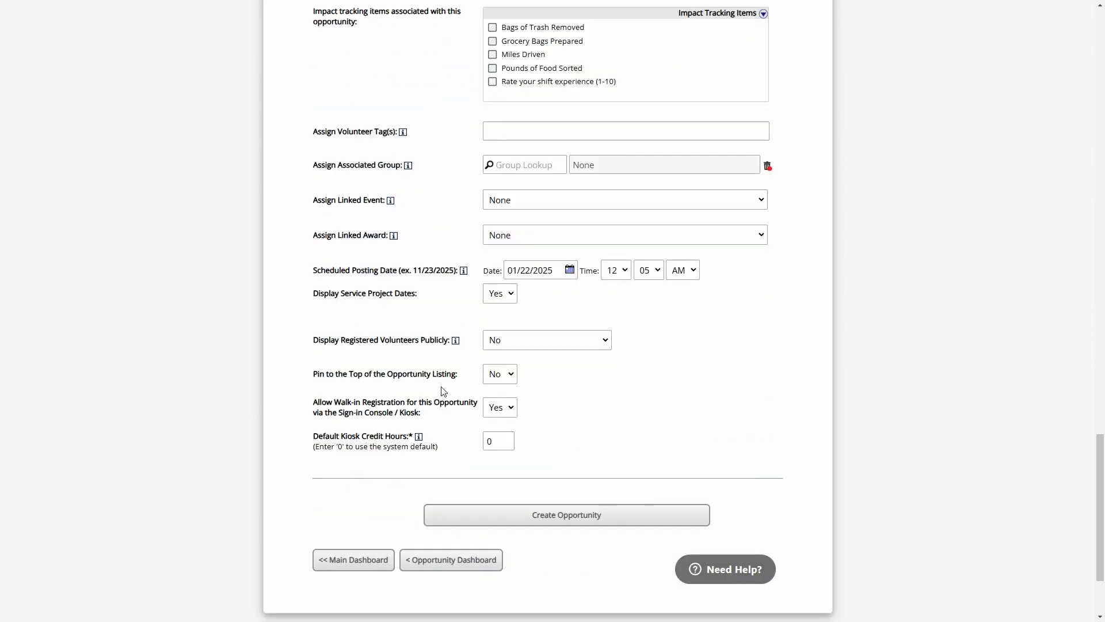
left_click_drag(329, 294, 430, 296)
left_click(506, 295)
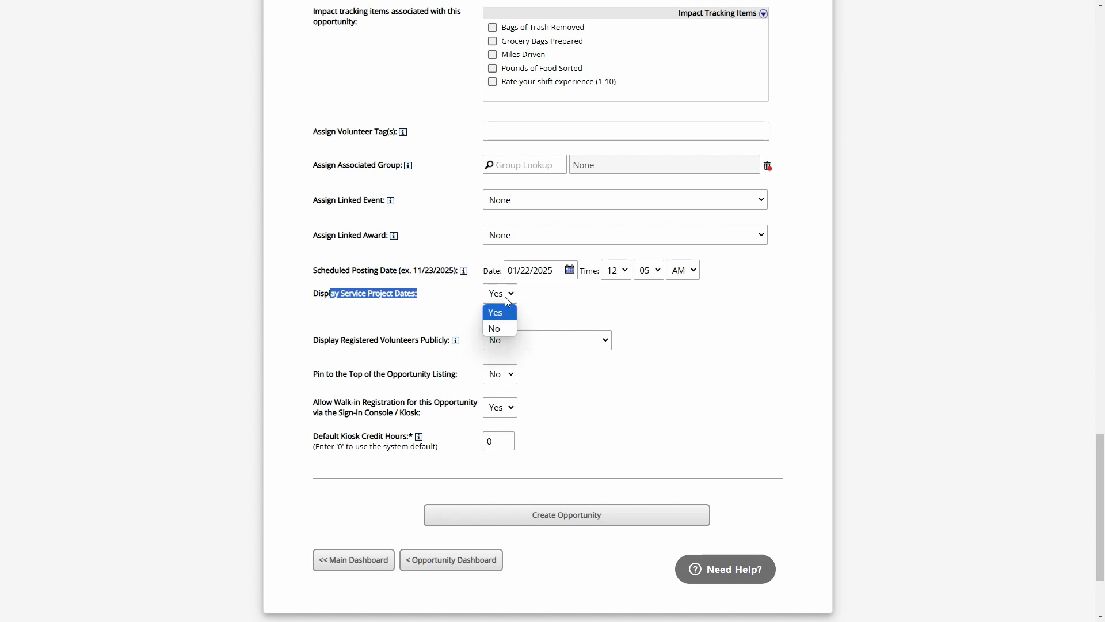
left_click(503, 327)
left_click(533, 305)
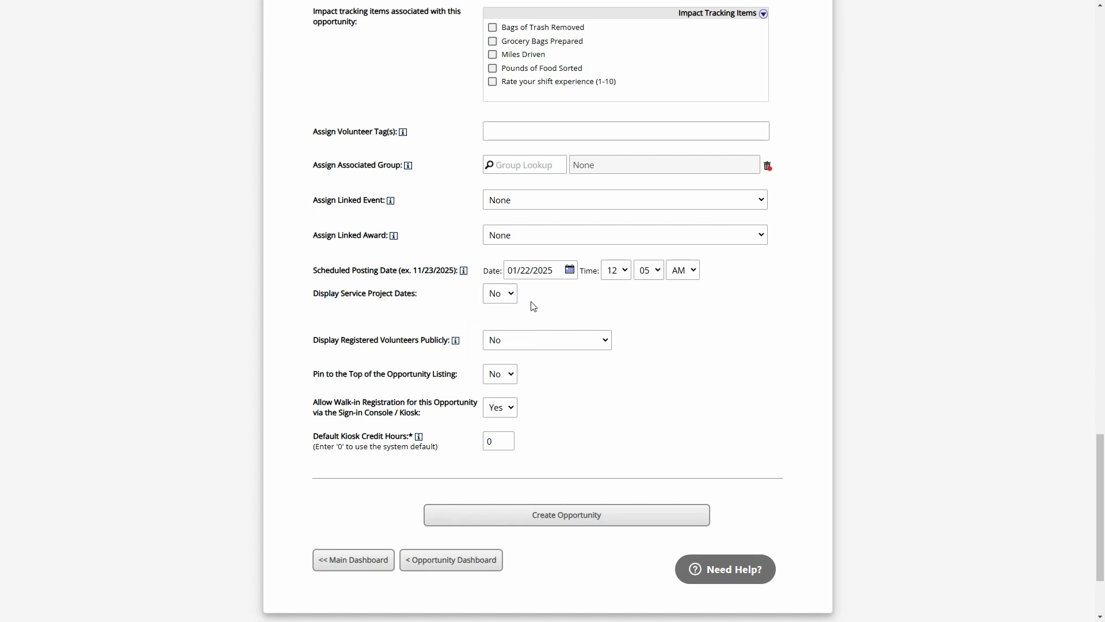
Set the Start Date to 01/22/2025
scroll(529, 303, "up", 14)
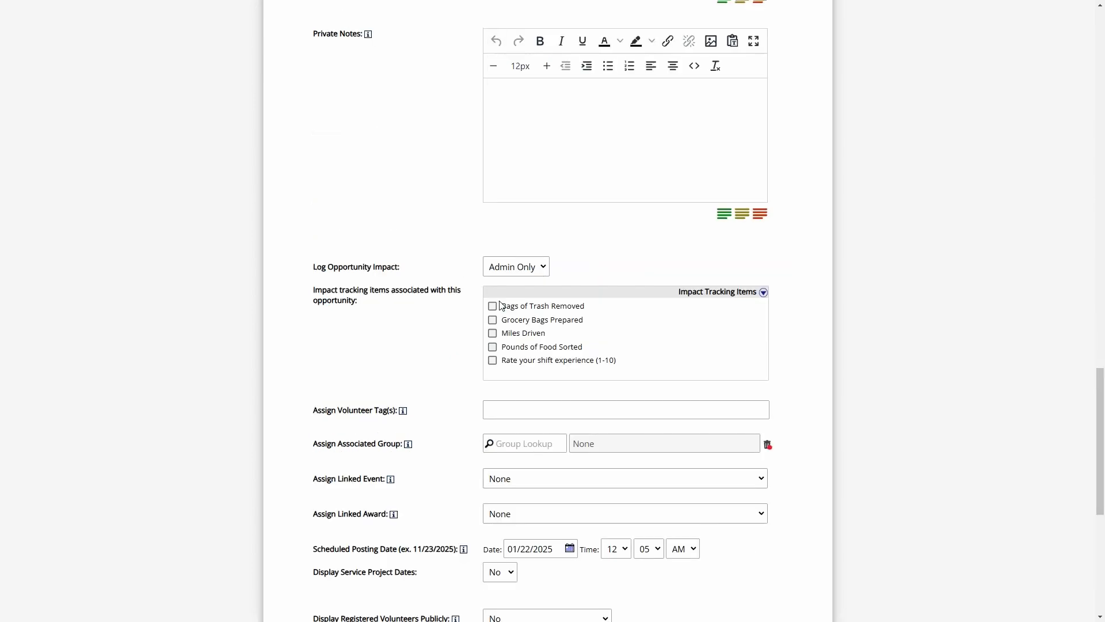
scroll(468, 316, "up", 11)
left_click(521, 186)
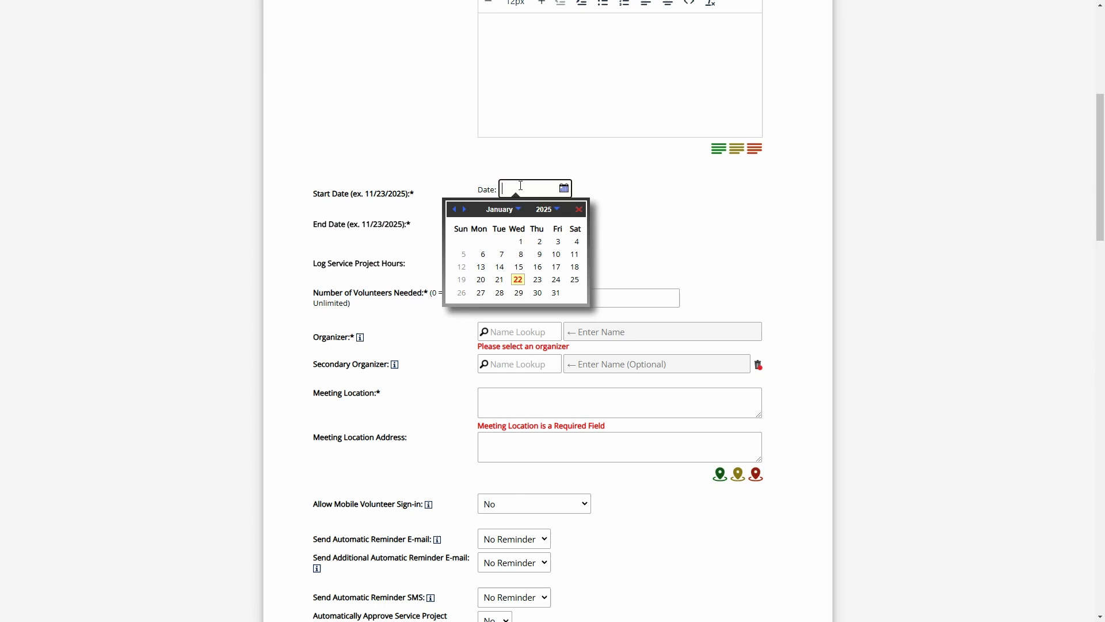
left_click(519, 284)
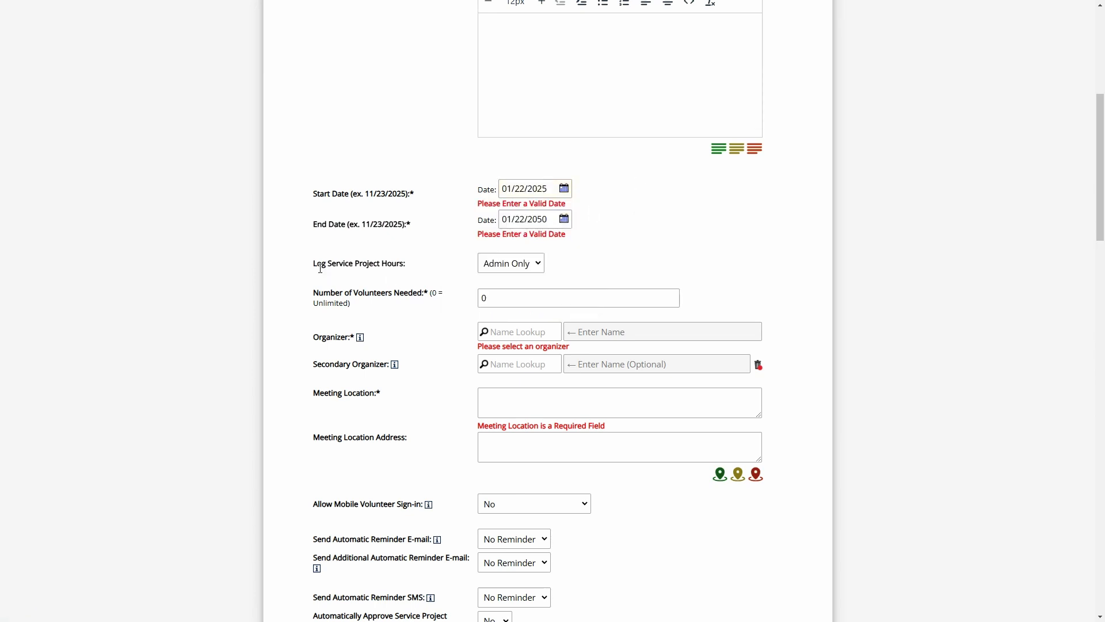
left_click_drag(318, 263, 412, 266)
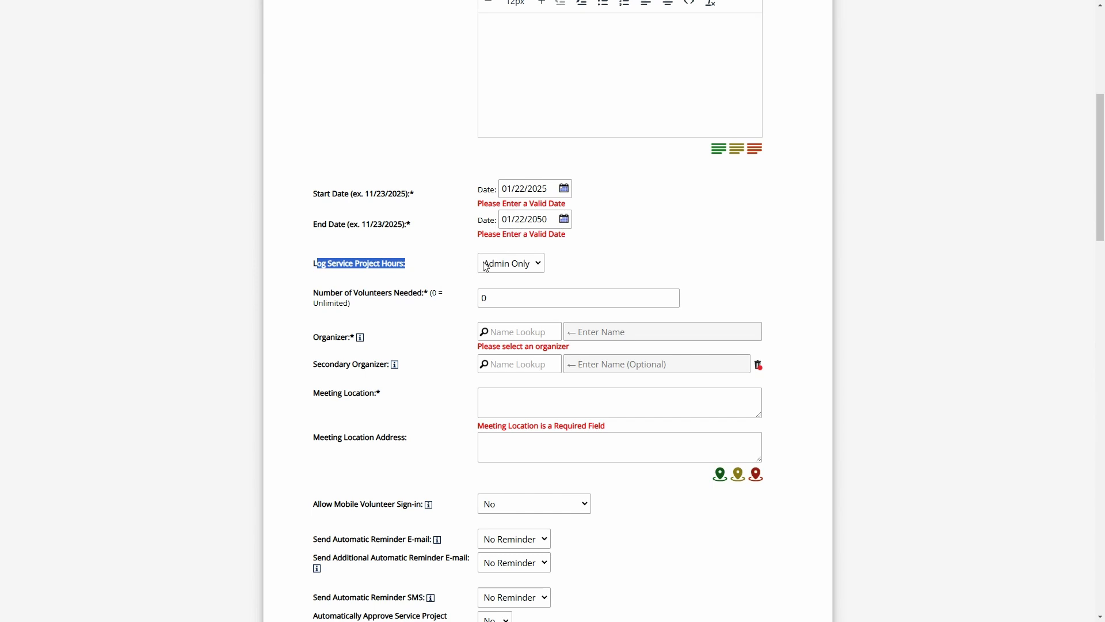
left_click(449, 266)
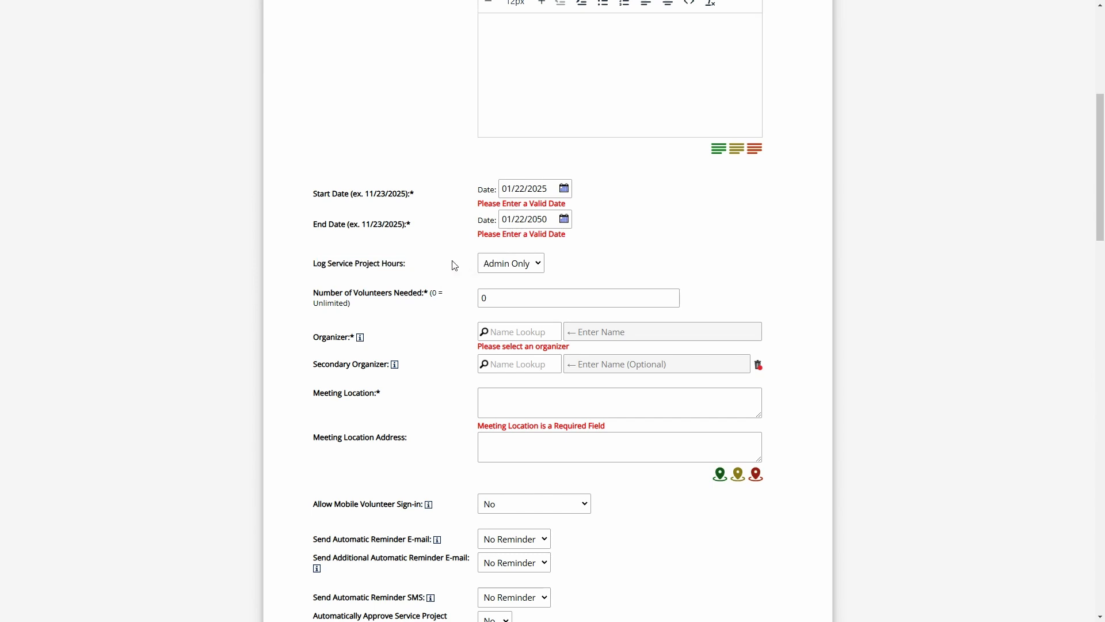
scroll(452, 256, "down", 4)
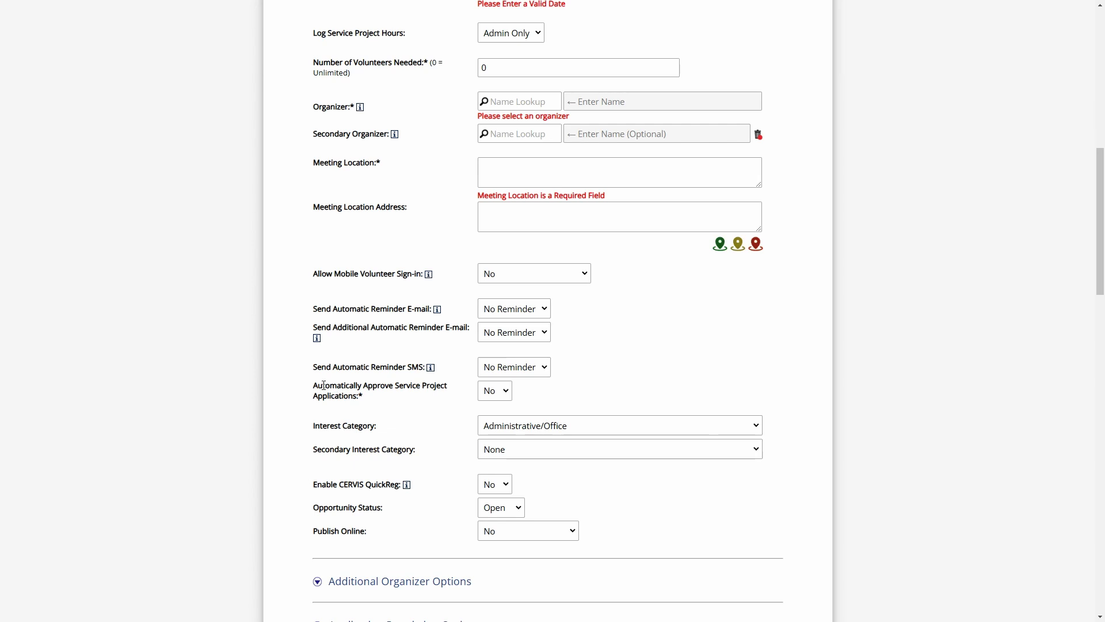
Choose Yes - Open for the Publish Online setting
left_click_drag(316, 385, 377, 395)
left_click(377, 399)
scroll(471, 536, "down", 1)
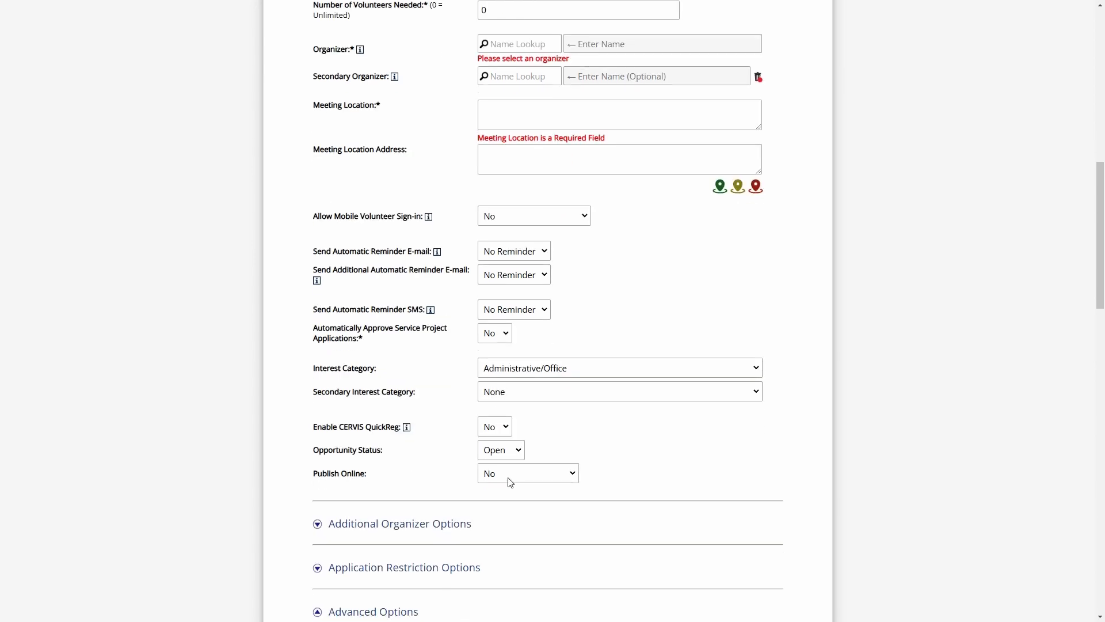
left_click(512, 477)
left_click(512, 506)
From Search / Manage Existing Opportunities, open the registration questions for Reading Mentors at Howberston Elementary
scroll(468, 457, "up", 15)
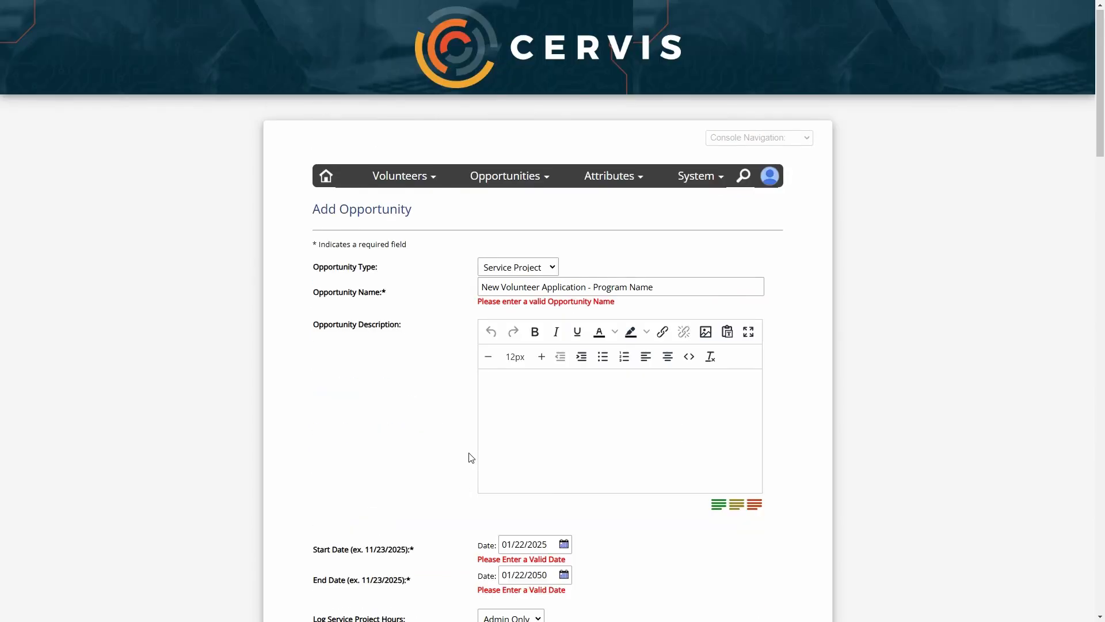
left_click(508, 175)
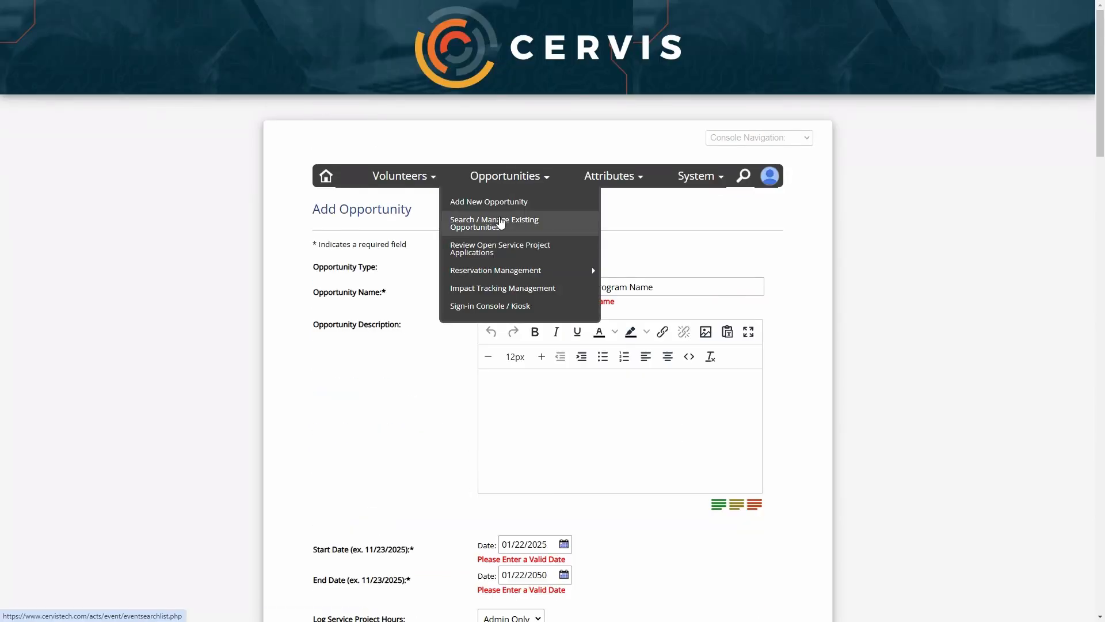
left_click(499, 228)
scroll(592, 241, "down", 8)
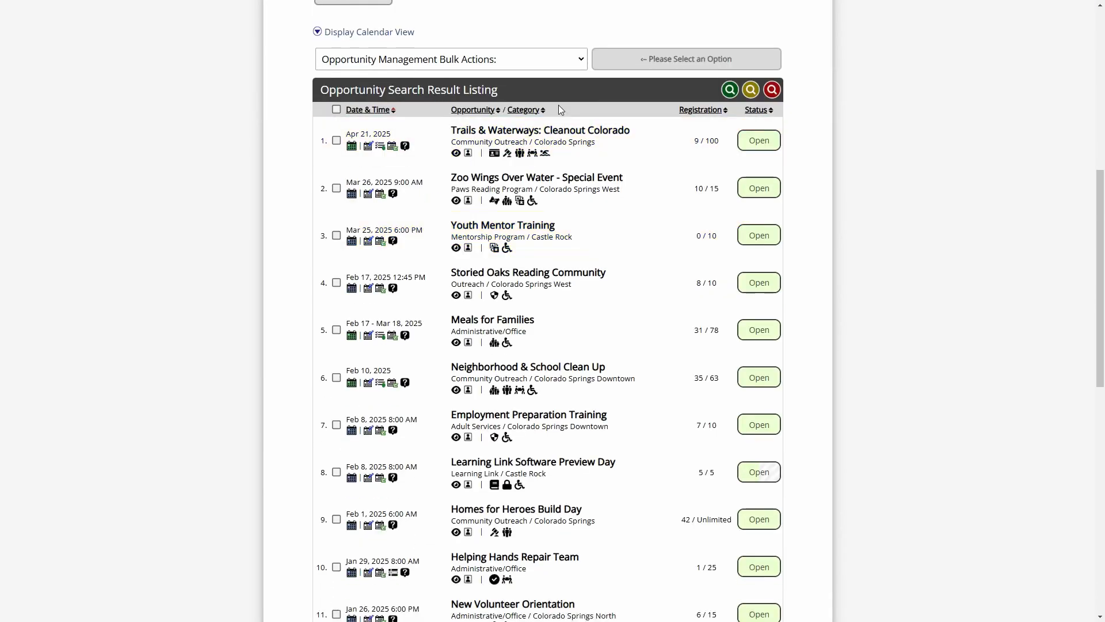
scroll(600, 482, "down", 7)
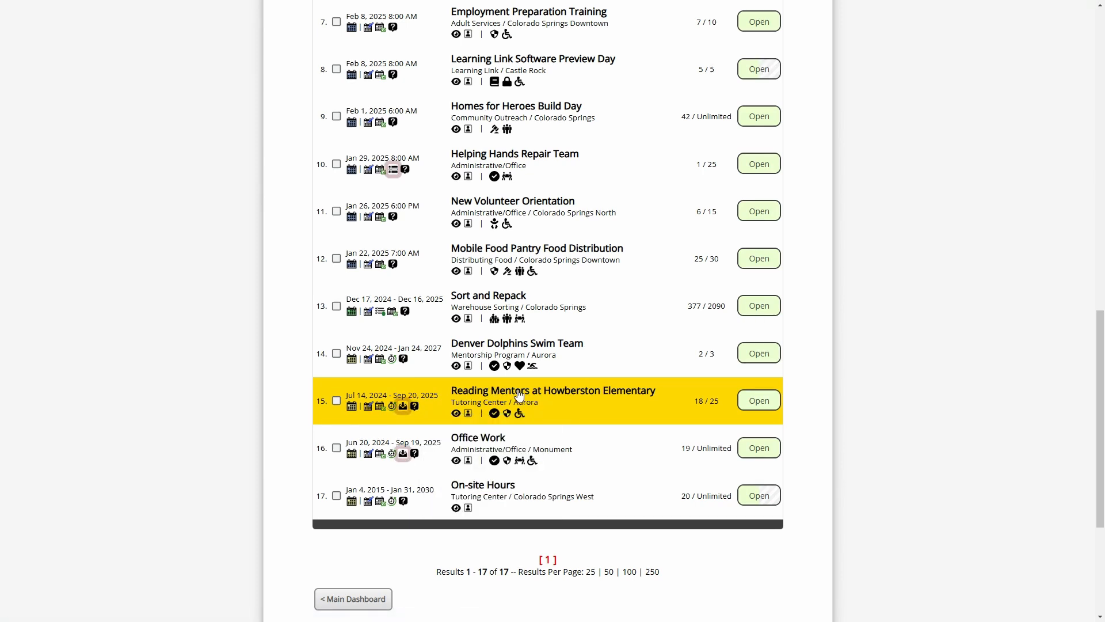
left_click(415, 406)
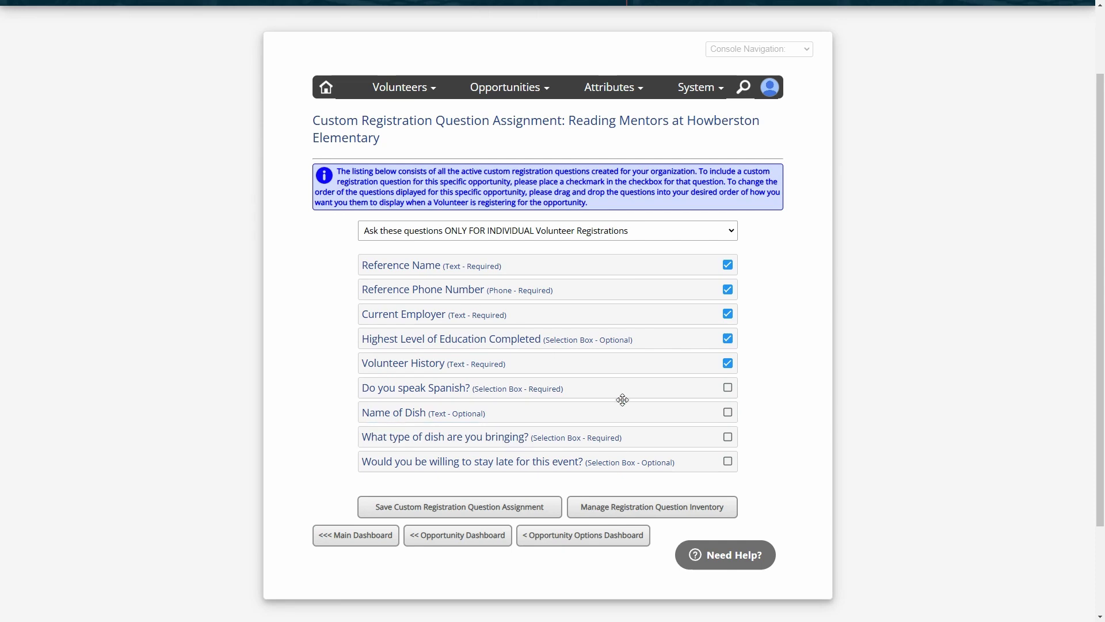
Review the Question Type, Requirement and Status choices in the registration question inventory
left_click(647, 516)
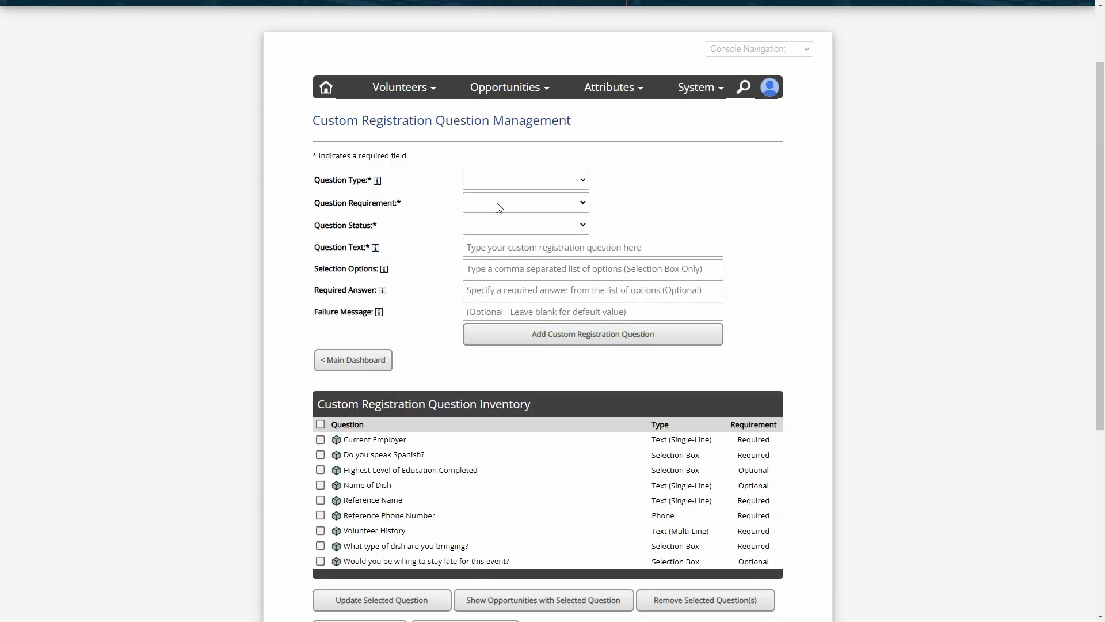
left_click(492, 182)
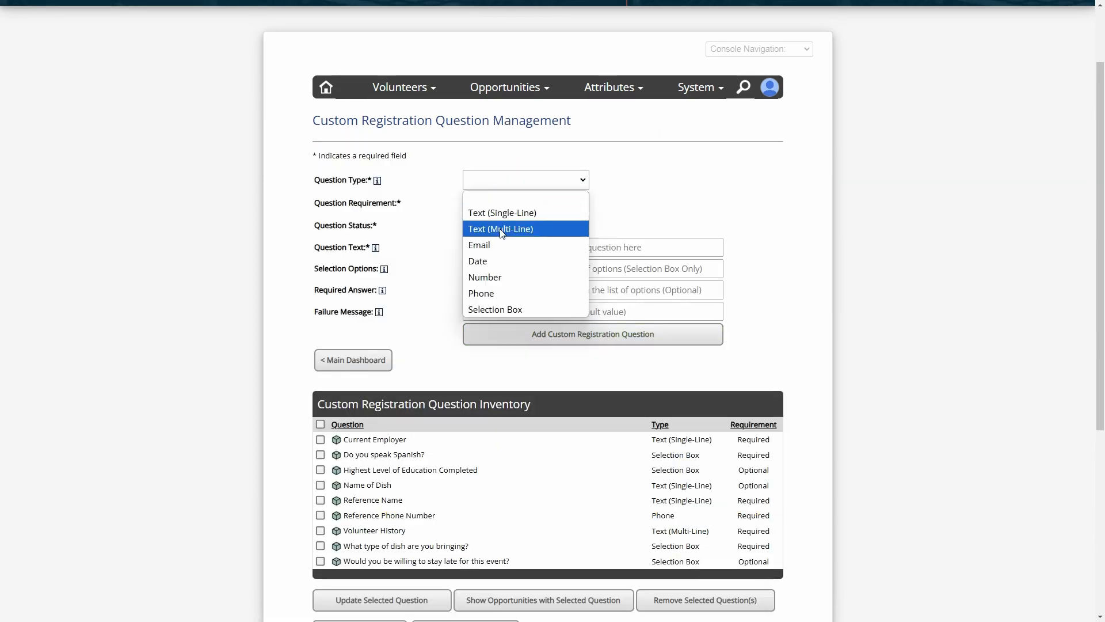
left_click(520, 183)
left_click(517, 202)
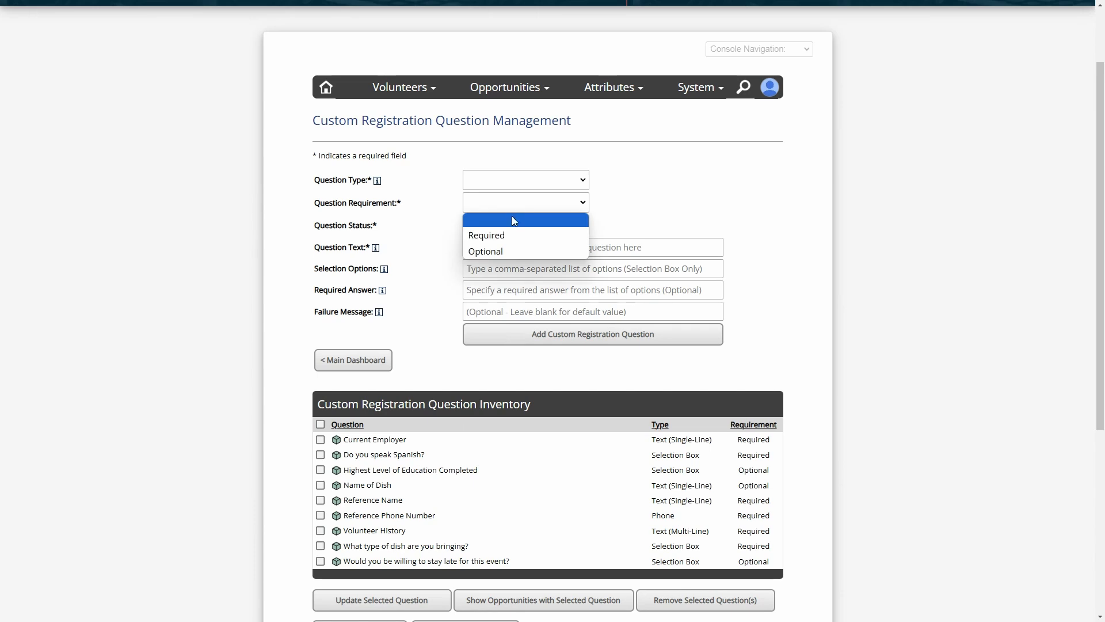
left_click(478, 226)
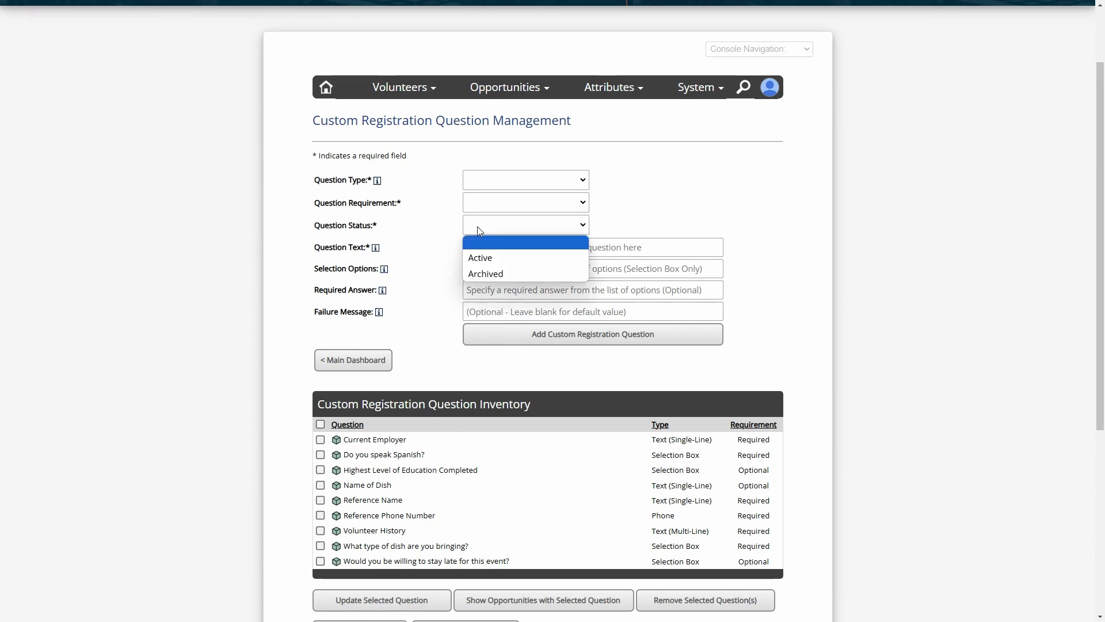
left_click(442, 242)
left_click(484, 249)
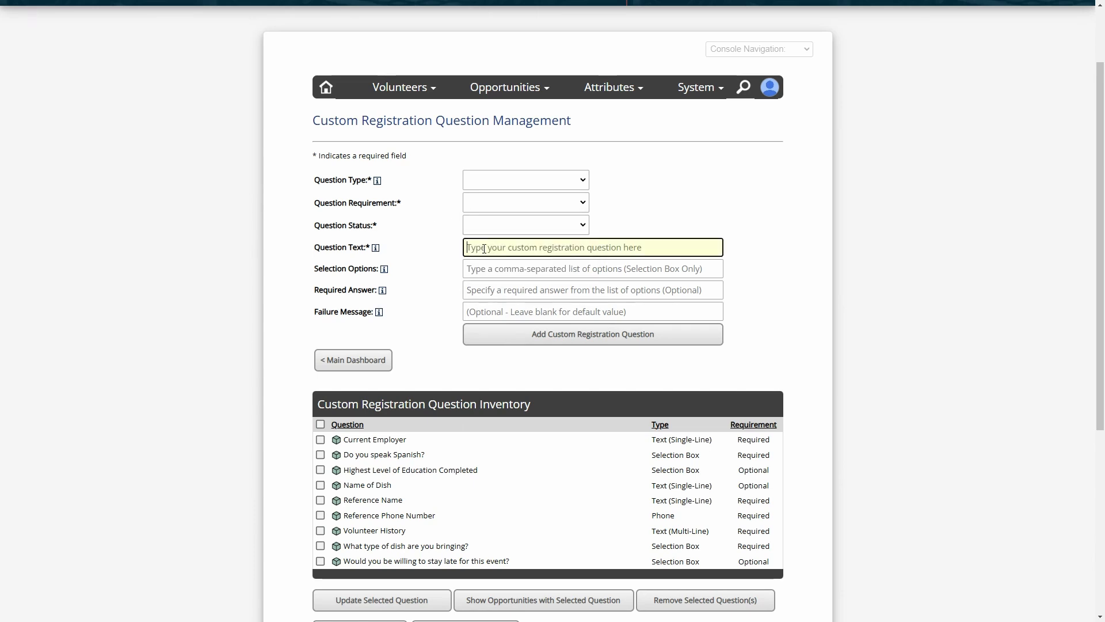
left_click(514, 269)
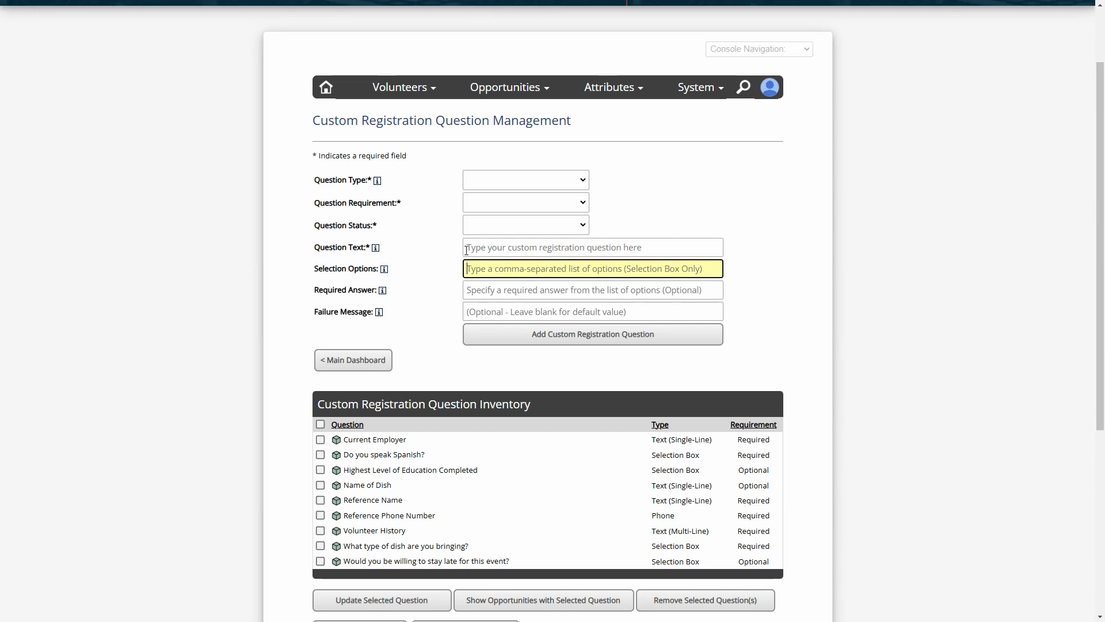
left_click(432, 262)
scroll(420, 348, "down", 2)
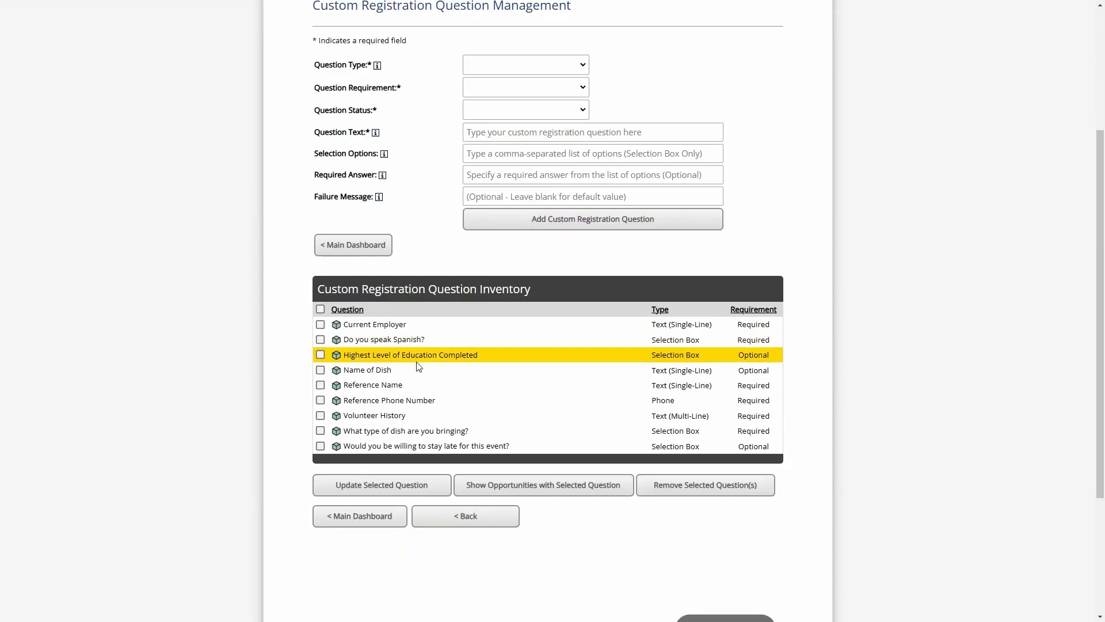
Load the Highest Level of Education Completed question and inspect its options and required answer
left_click(380, 361)
left_click(402, 483)
left_click(470, 302)
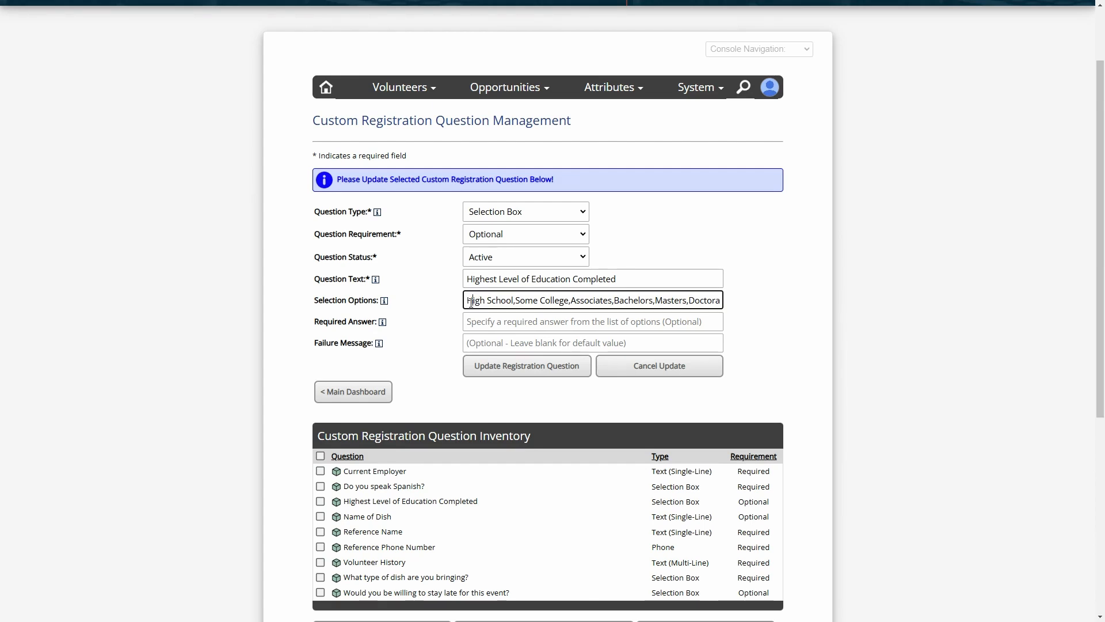
left_click_drag(472, 302, 728, 317)
left_click(709, 300)
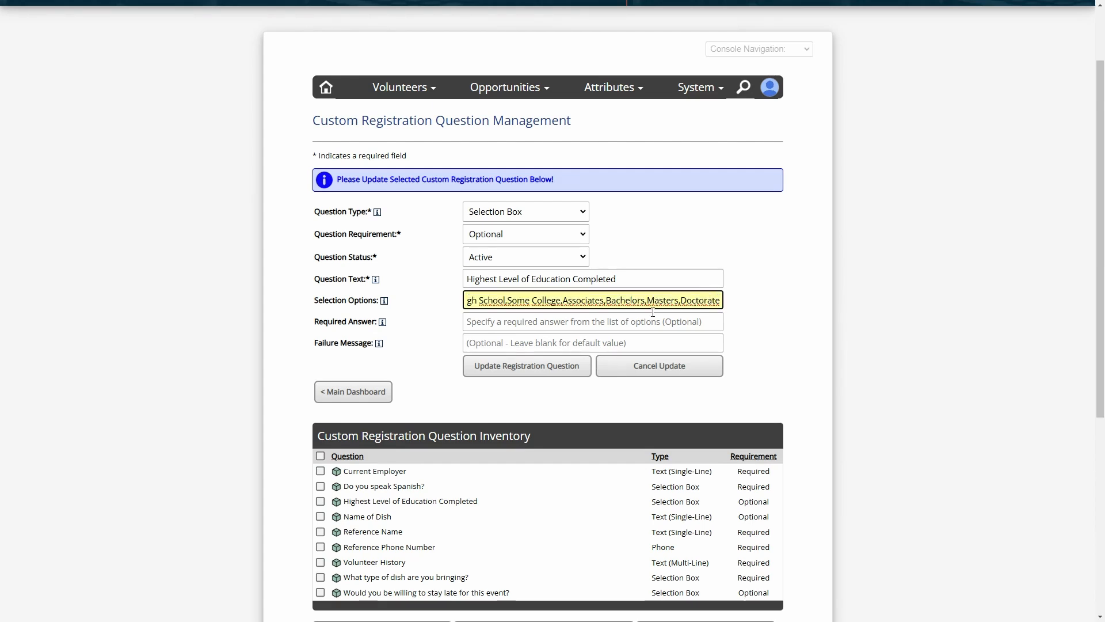
left_click_drag(506, 299, 434, 305)
left_click(548, 302)
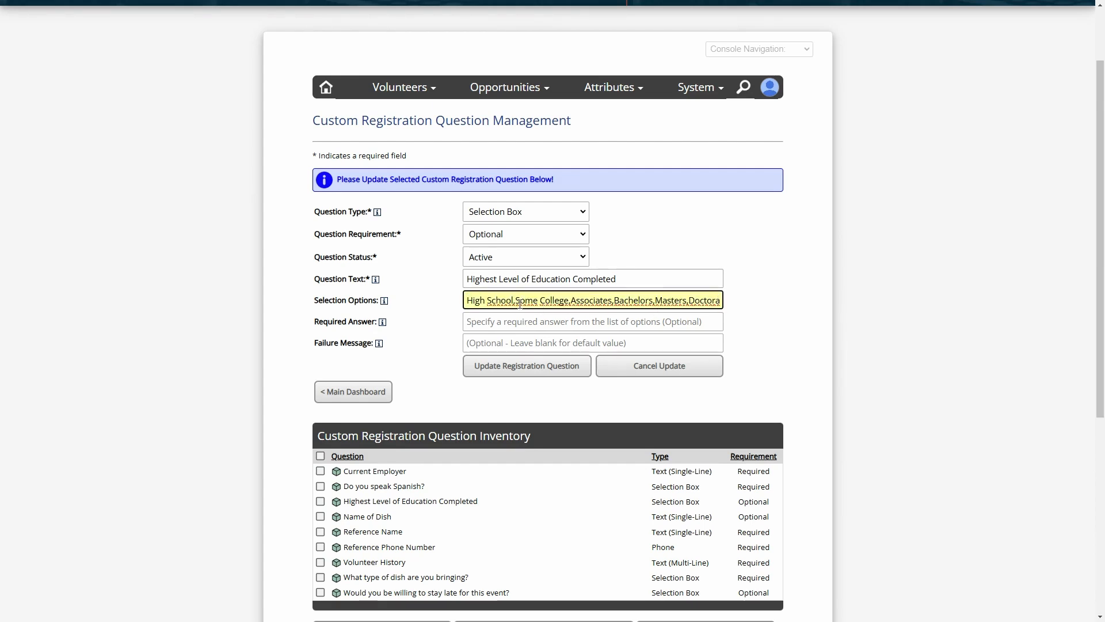
left_click(571, 303)
left_click(458, 314)
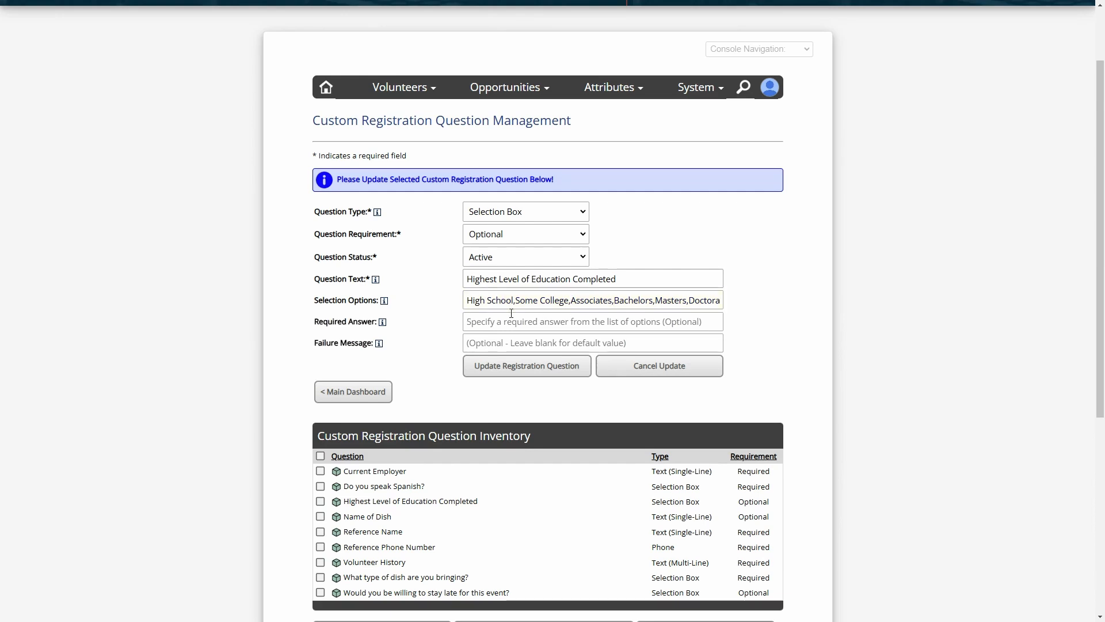
left_click(482, 322)
left_click(430, 323)
left_click(472, 322)
left_click(432, 323)
scroll(449, 421, "down", 1)
scroll(449, 437, "down", 2)
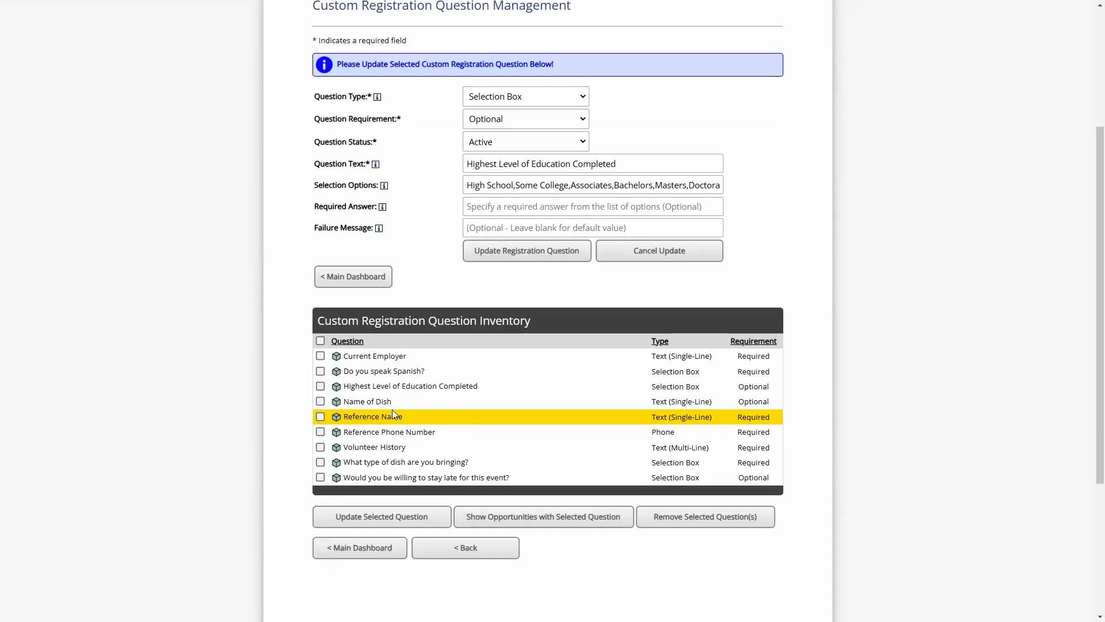
Inspect the 'Do you speak Spanish?' question's required answer Yes and failure message, then return to the dashboard
left_click(351, 374)
left_click(402, 517)
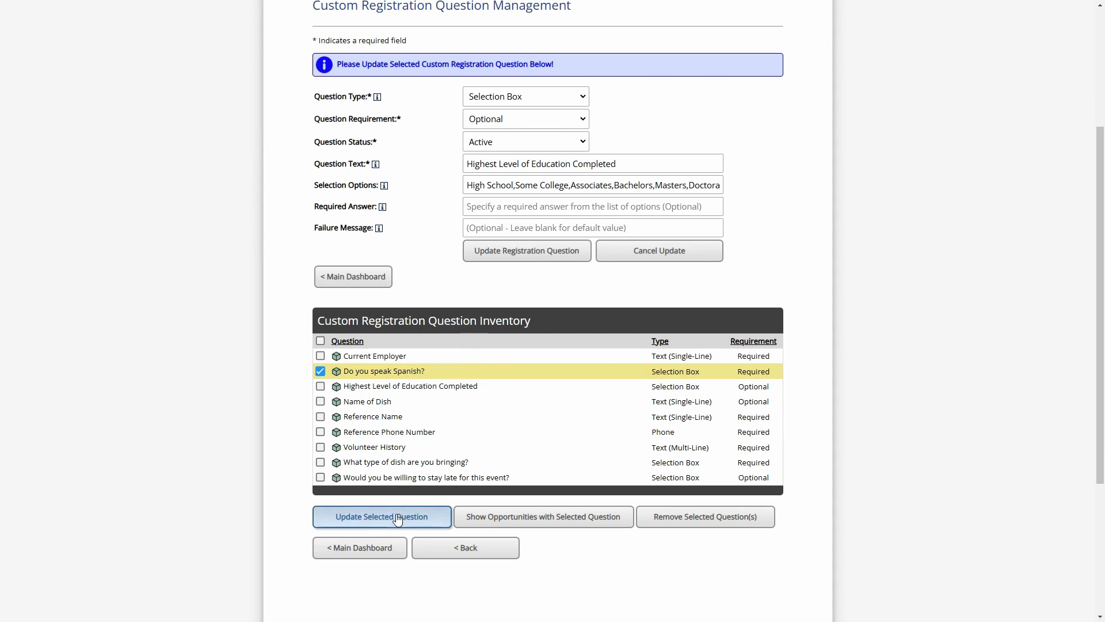
left_click_drag(485, 322, 448, 320)
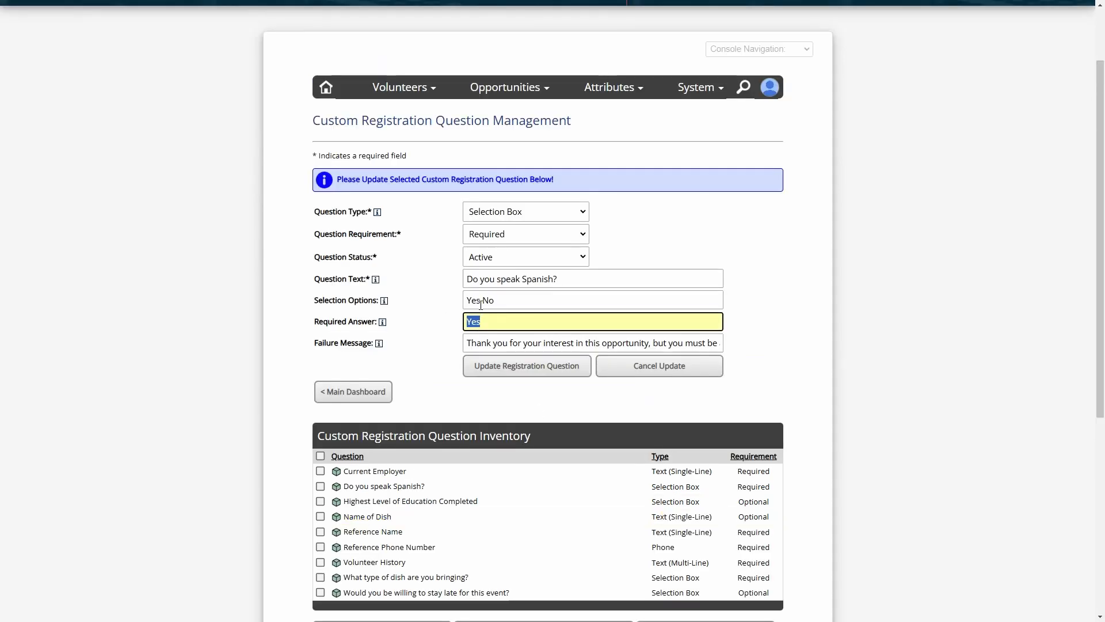
left_click(484, 320)
double_click(483, 321)
left_click_drag(487, 344, 759, 348)
left_click(674, 344)
left_click(669, 344)
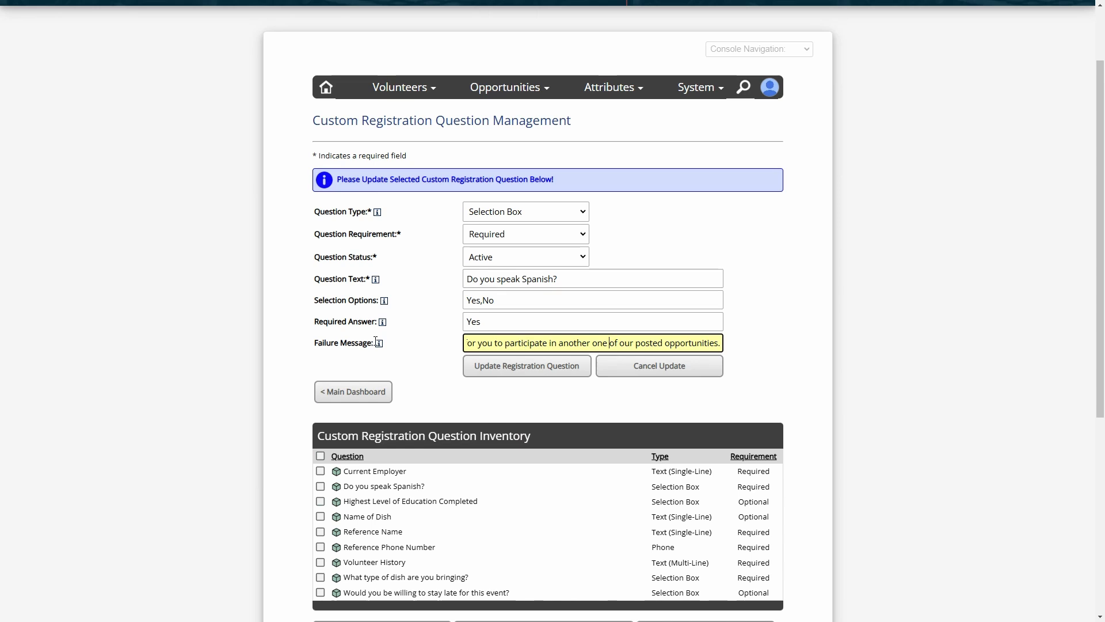
left_click(348, 342)
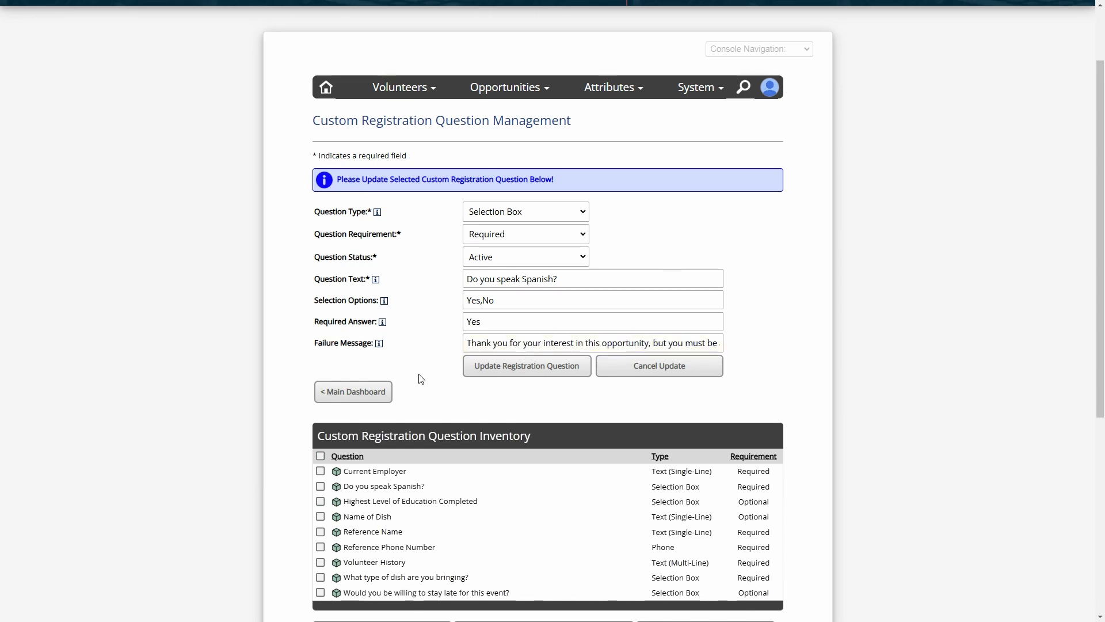
scroll(422, 377, "down", 2)
left_click(397, 282)
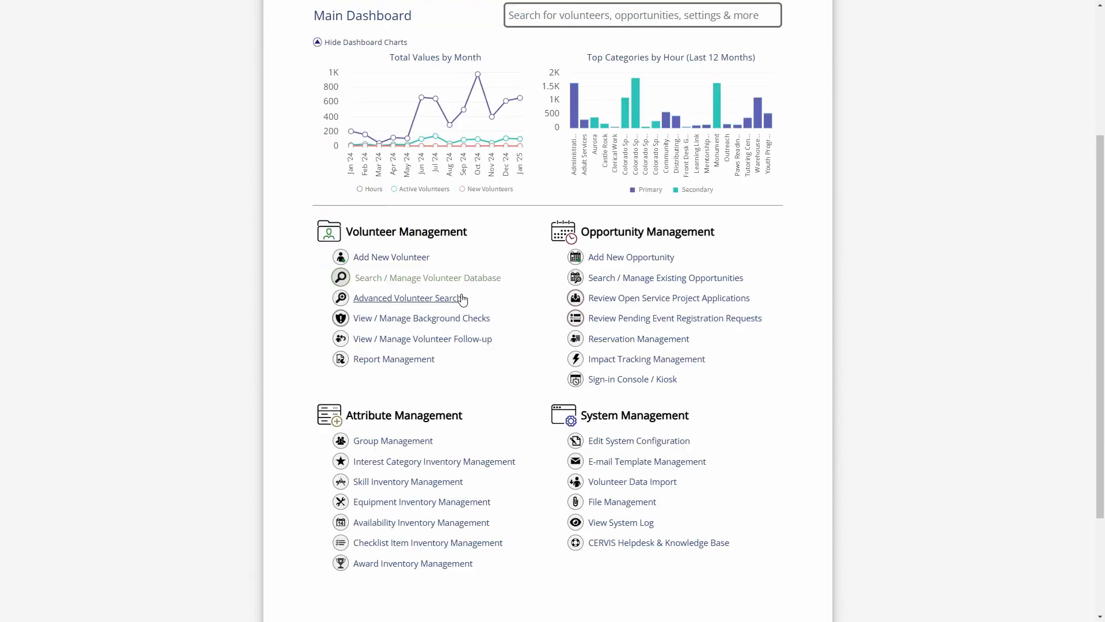
scroll(518, 294, "down", 1)
Open Reading Mentors' assigned registration questions, drag Volunteer History, then go to its opportunity options
left_click(659, 225)
scroll(414, 345, "down", 10)
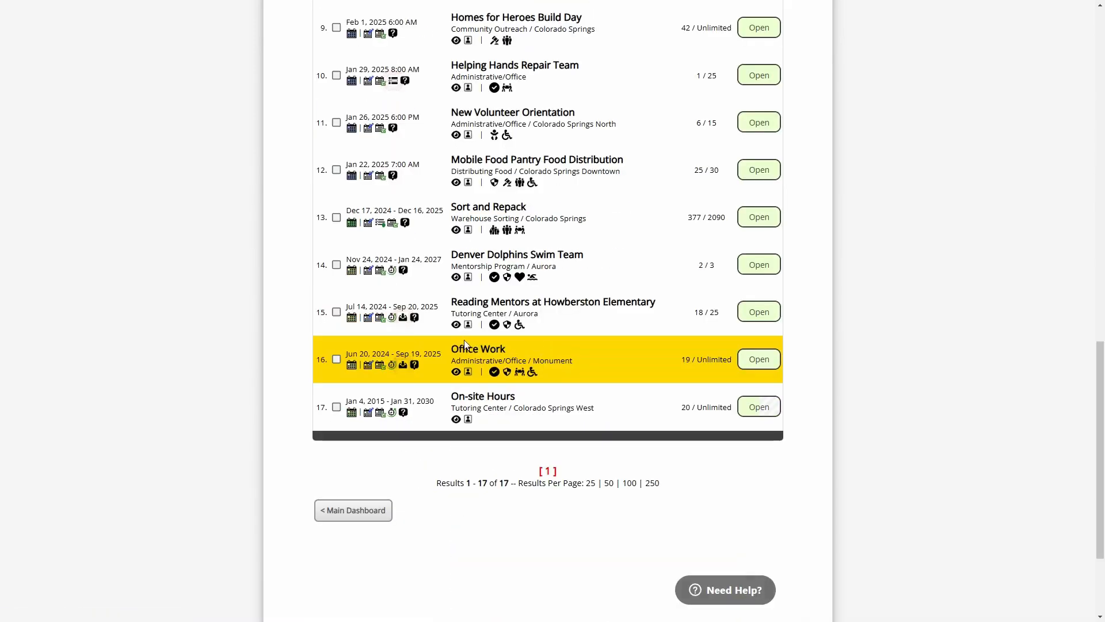
left_click(414, 322)
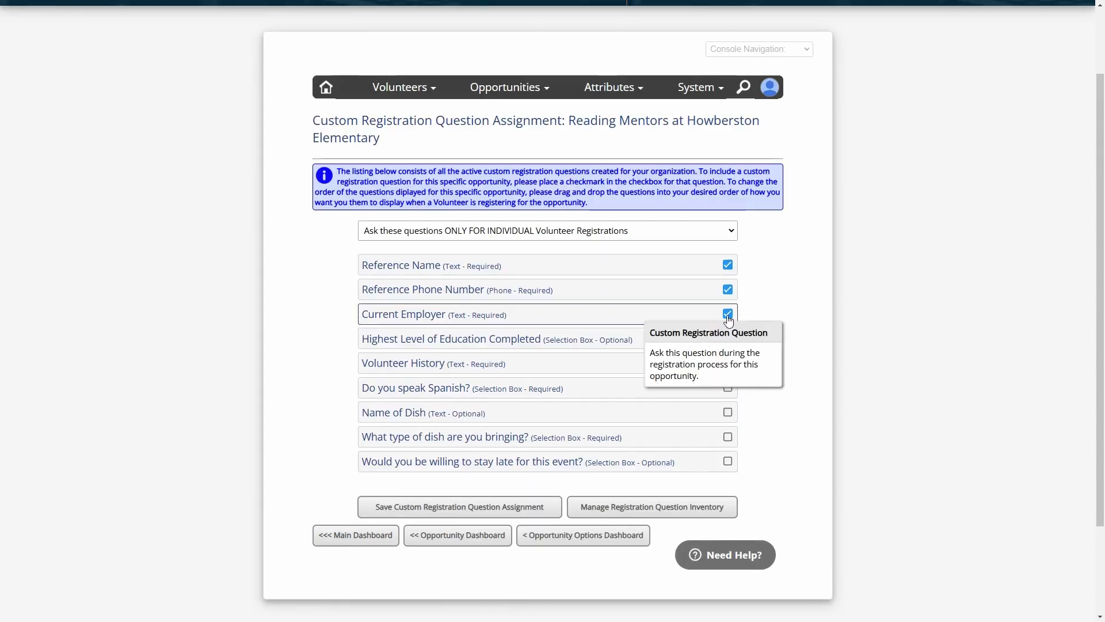
mouse_move(575, 360)
left_mouse_down()
mouse_move(579, 328)
mouse_move(585, 362)
left_mouse_up()
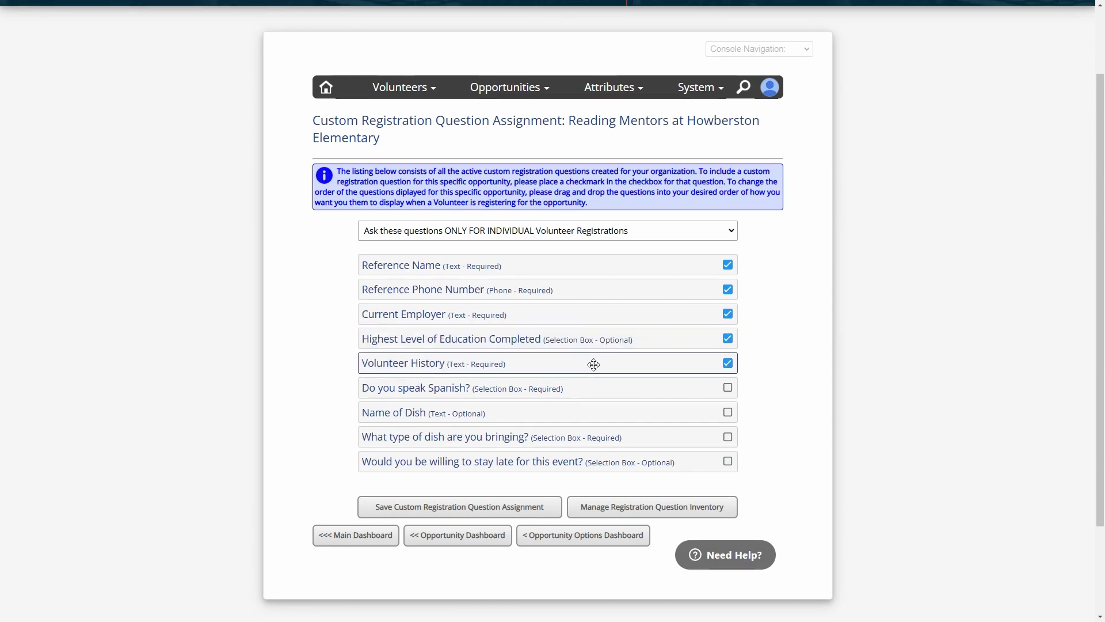
left_click(575, 542)
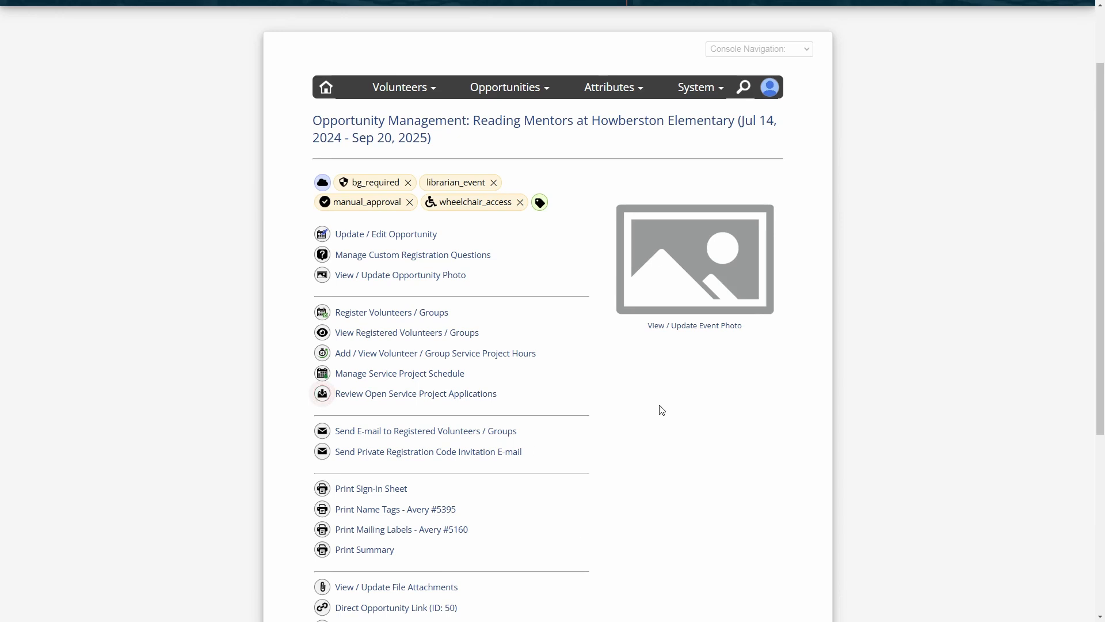
Return to the opportunity dashboard and open Reading Mentors at Howberston Elementary (row 15) for editing
scroll(661, 409, "down", 5)
left_click(477, 433)
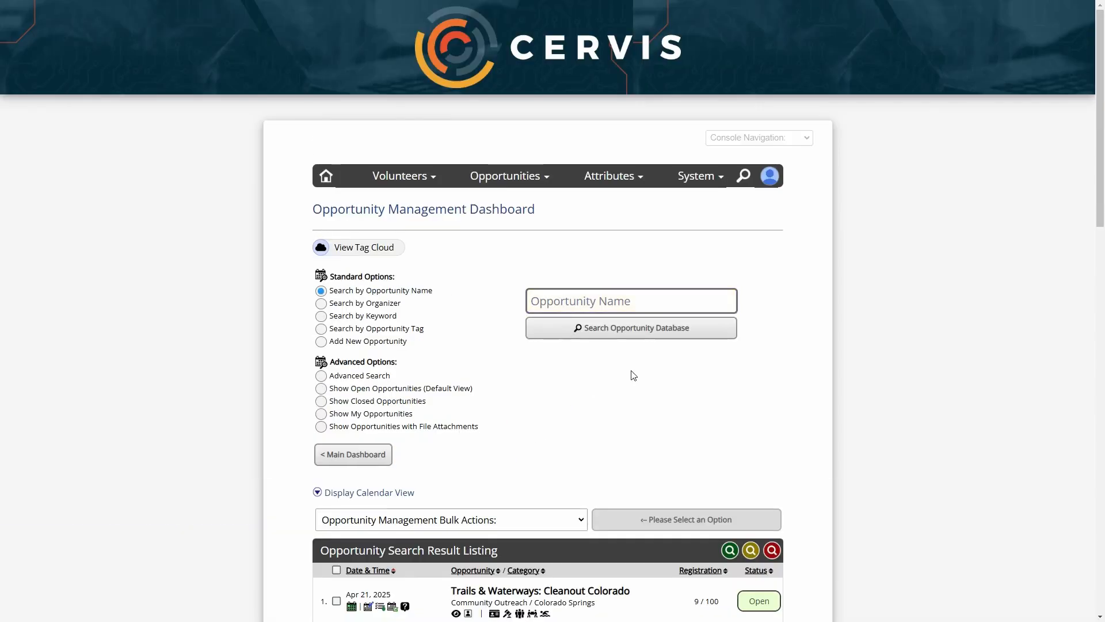
scroll(593, 358, "down", 5)
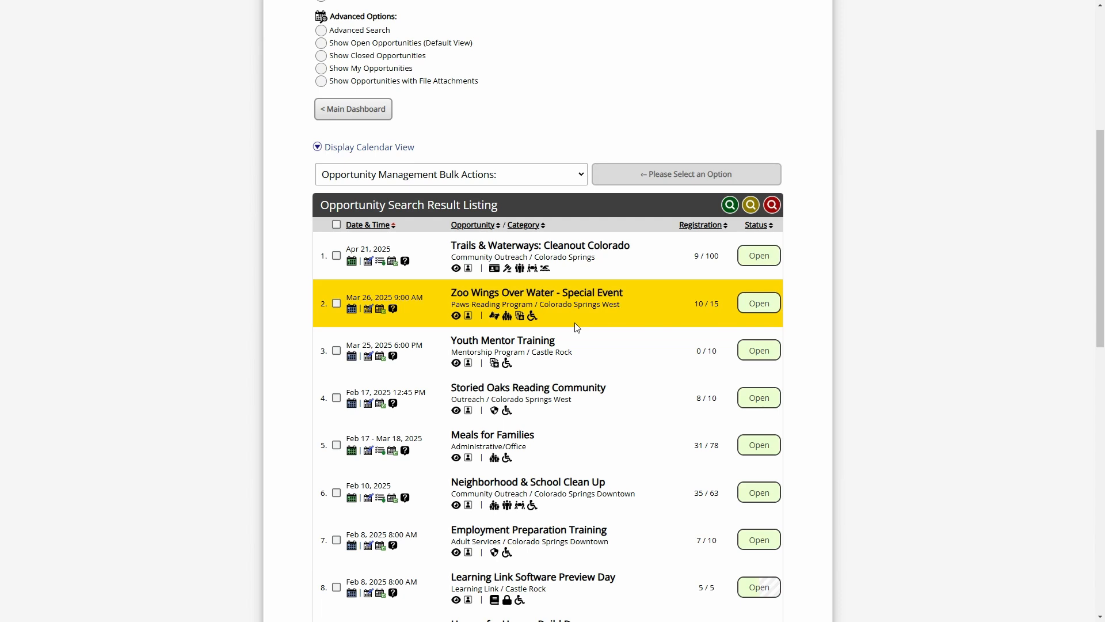
scroll(818, 236, "down", 5)
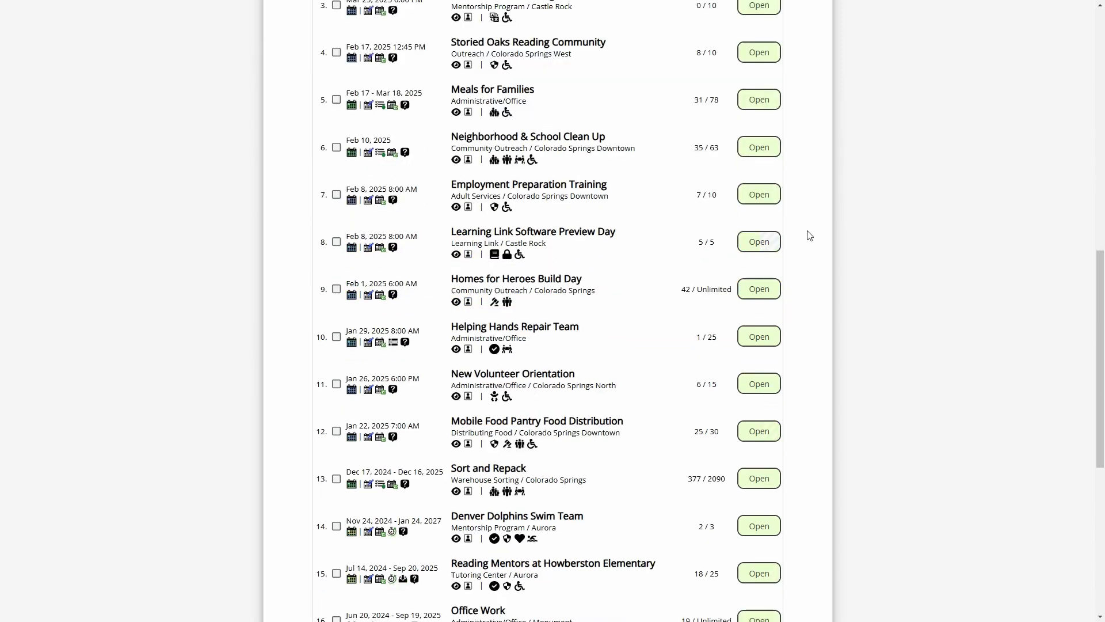
scroll(810, 234, "down", 5)
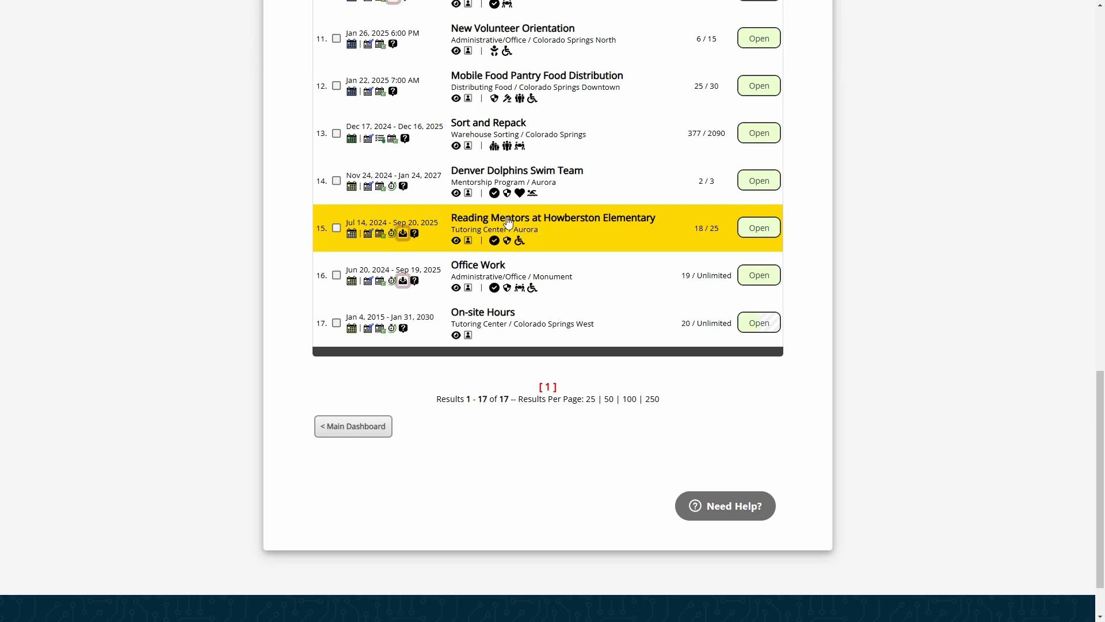
left_click(366, 234)
scroll(376, 236, "up", 10)
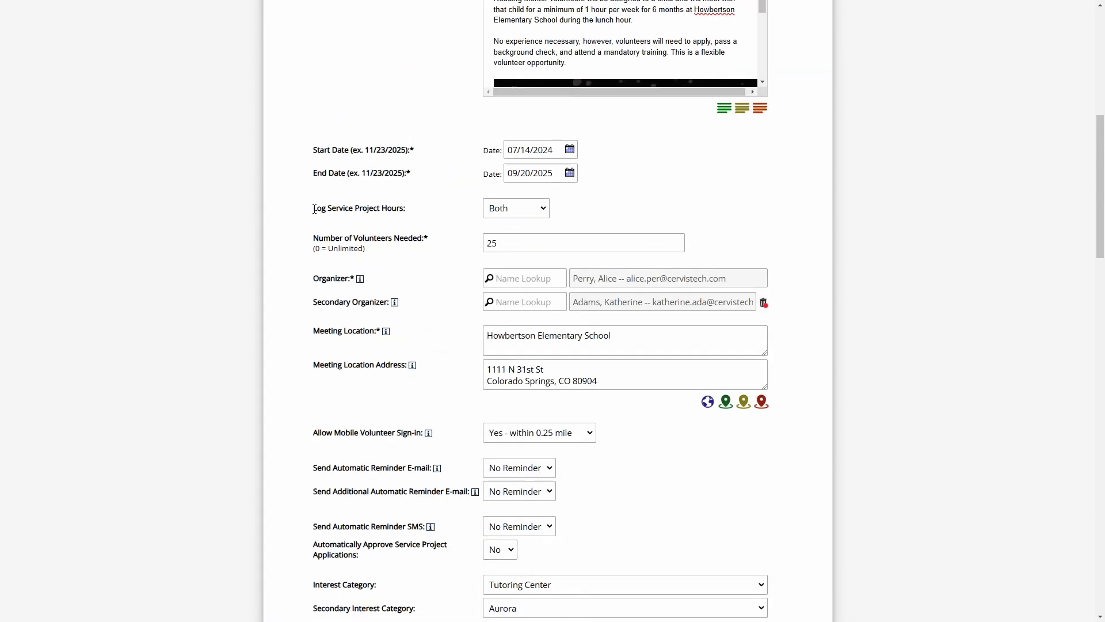
Switch Log Service Project Hours from Both to Admin Only
left_click_drag(313, 208, 437, 226)
scroll(449, 286, "up", 2)
scroll(450, 285, "down", 2)
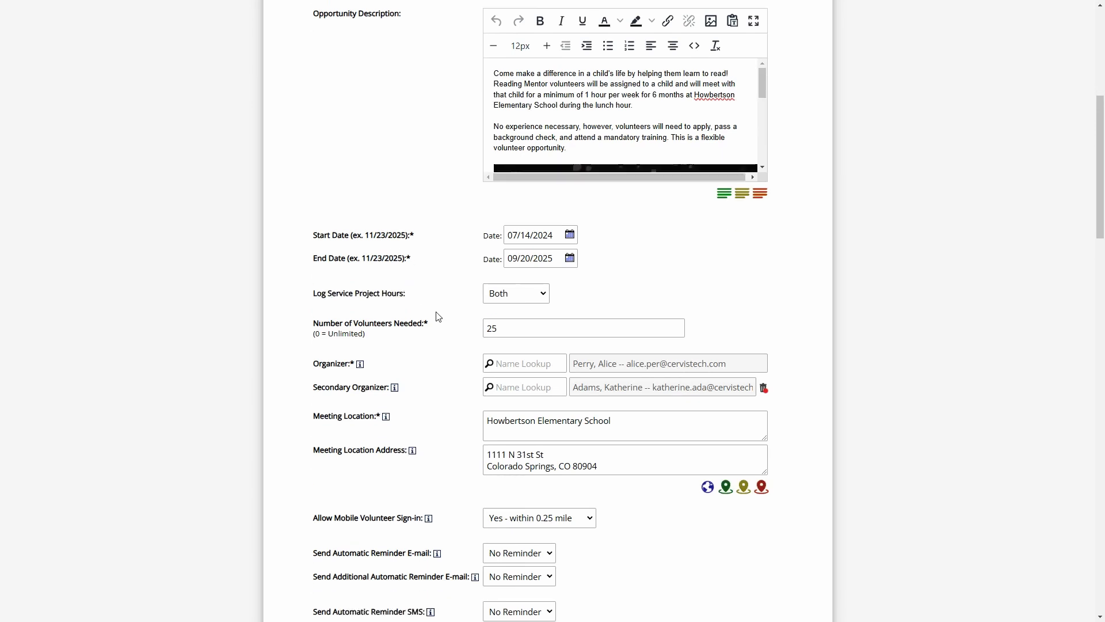
left_click(529, 211)
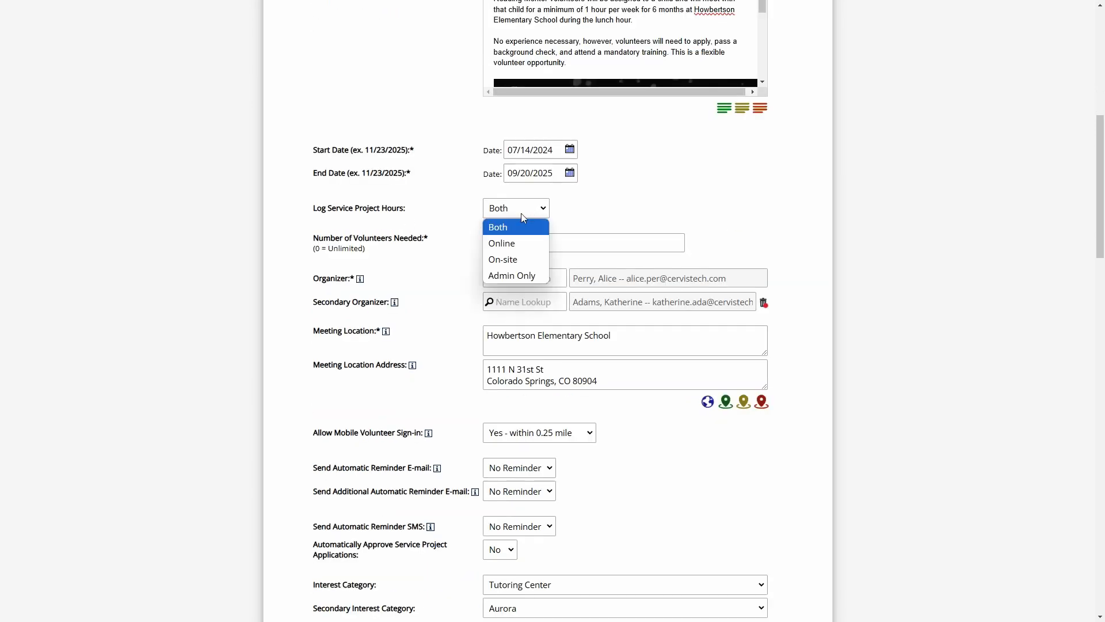
left_click(521, 278)
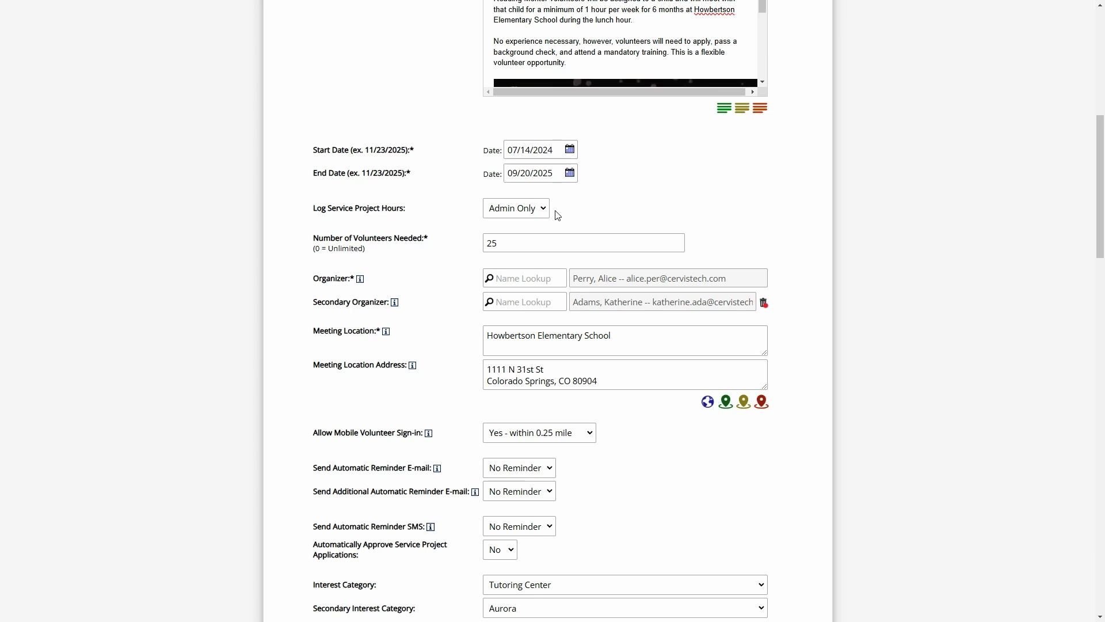
left_click(522, 214)
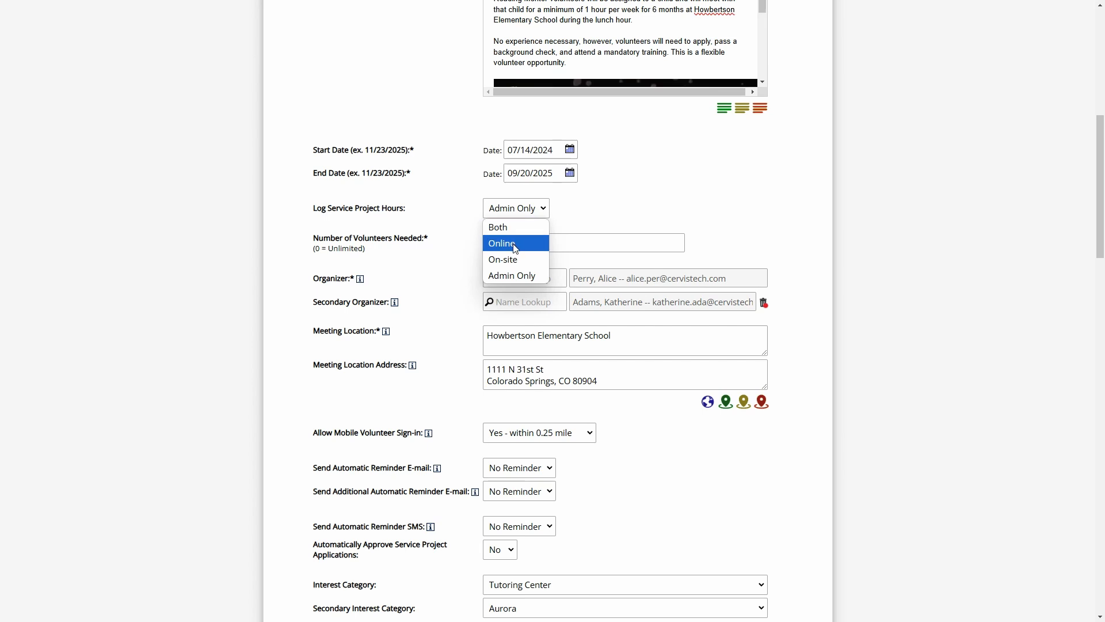
Switch Log Service Project Hours from Admin Only to Online and redisplay its dropdown options
left_click(526, 244)
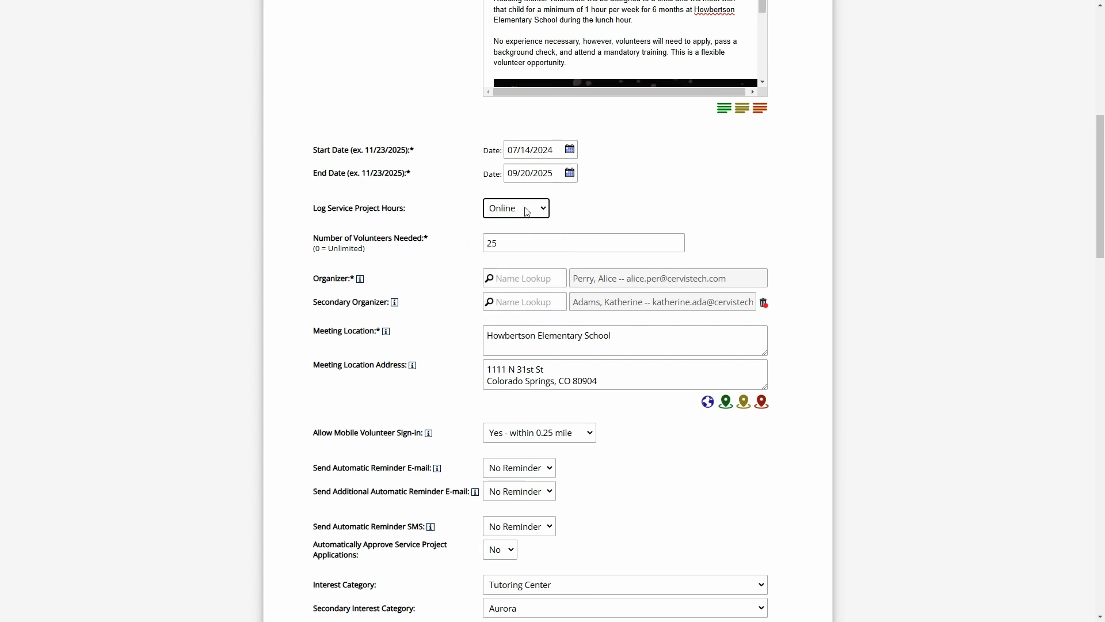
left_click(565, 214)
double_click(537, 150)
left_click(631, 165)
left_click(527, 208)
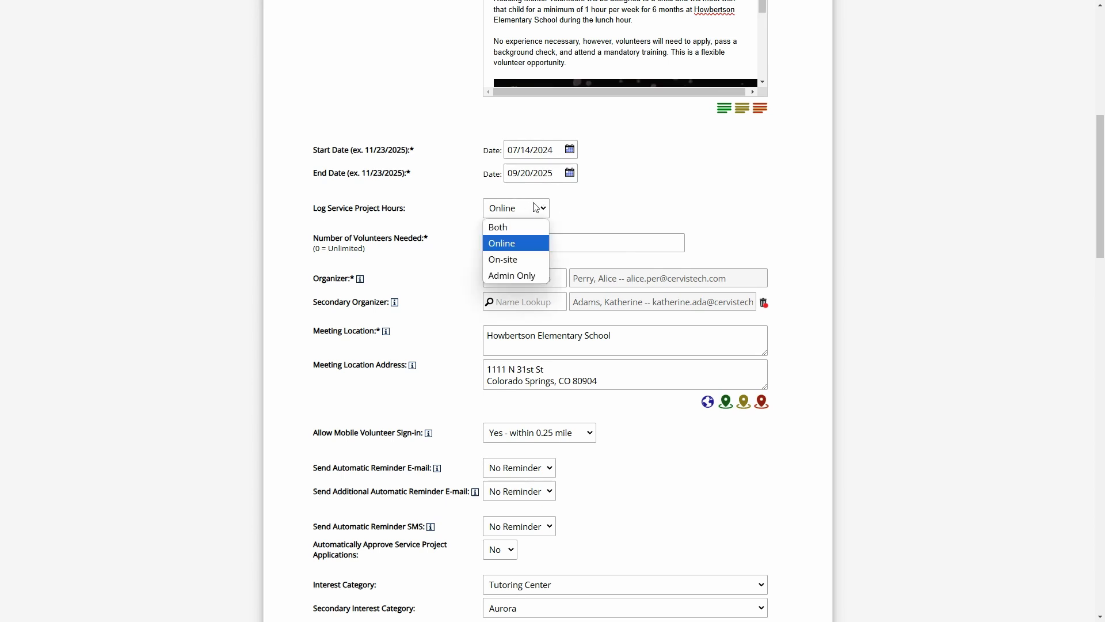
left_click(523, 265)
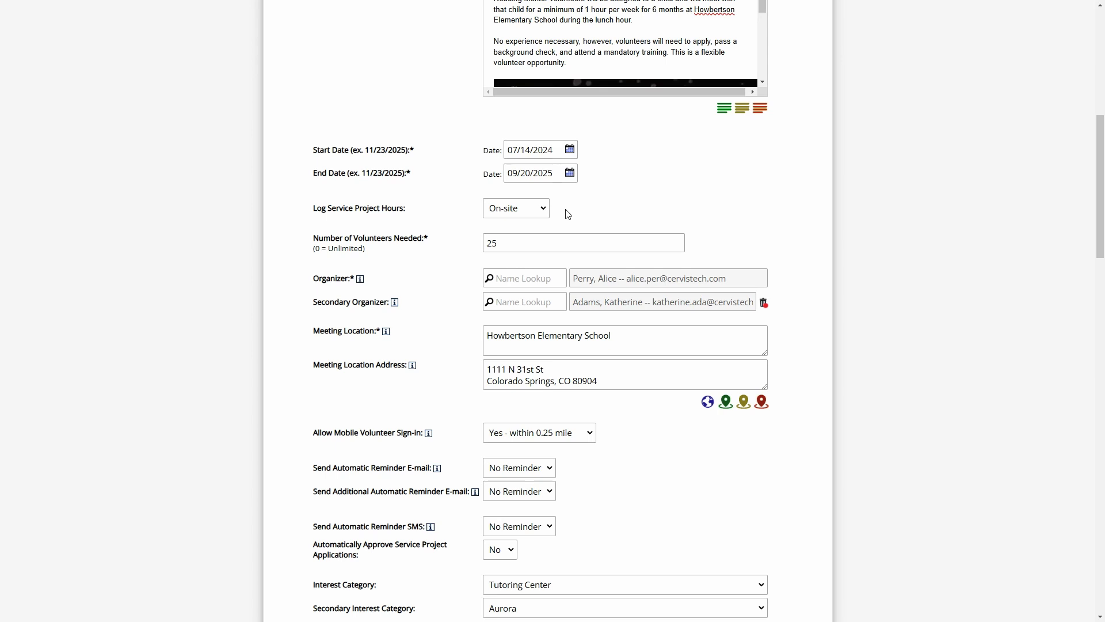
left_click_drag(331, 433, 414, 433)
left_click(482, 441)
scroll(467, 441, "down", 1)
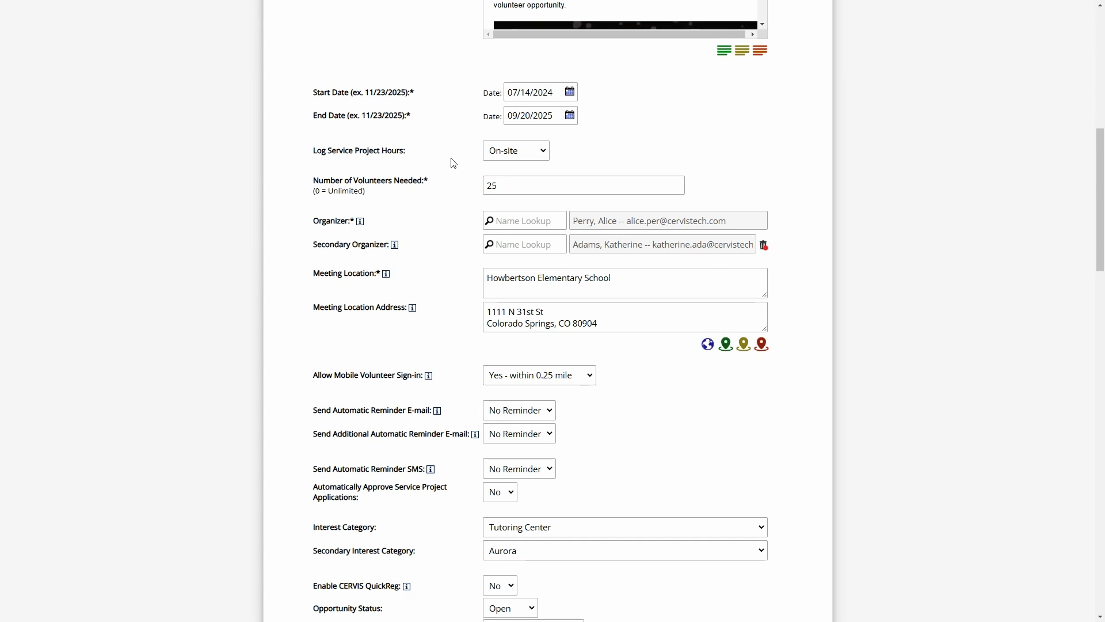
Replace the 0.00 Default Kiosk Credit Hours value at the bottom of the form with 2.5
scroll(457, 188, "down", 11)
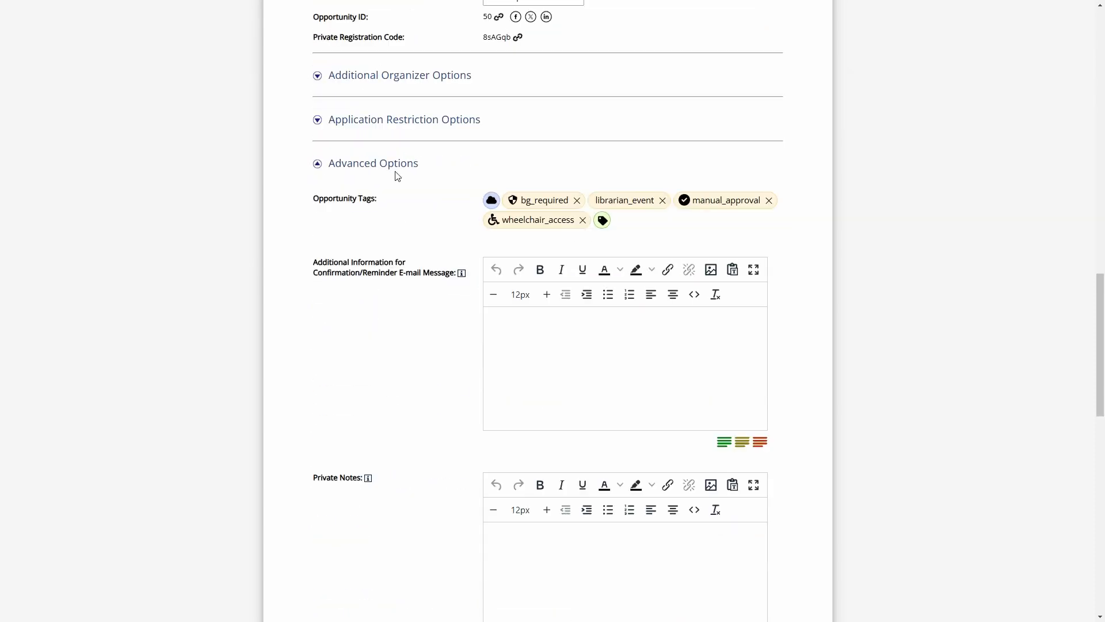
scroll(415, 198, "down", 15)
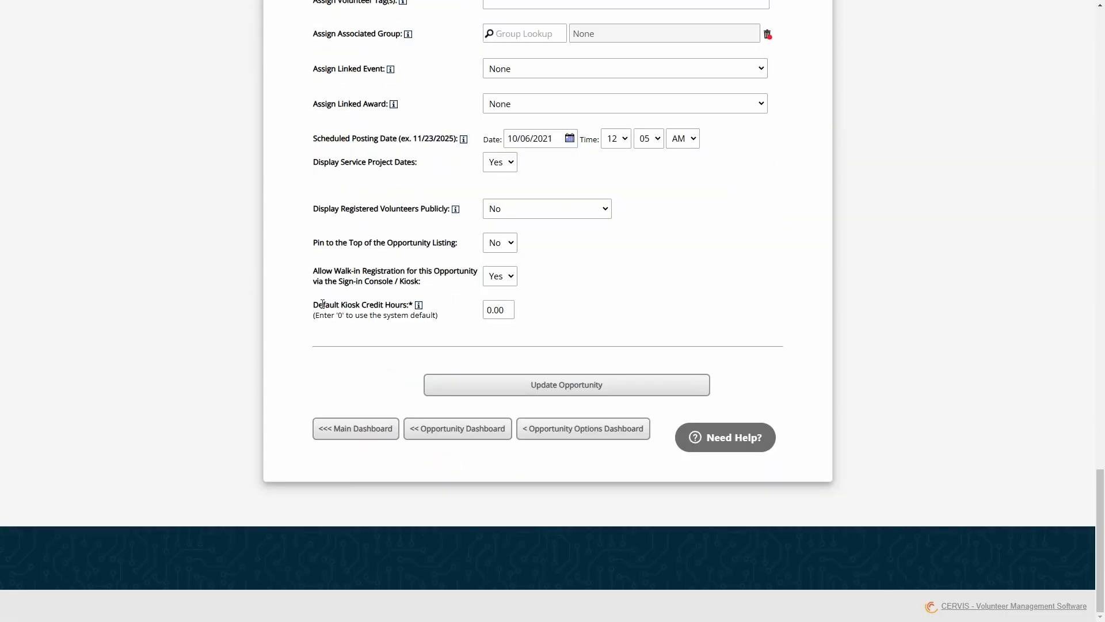
left_click_drag(323, 304, 400, 314)
left_click(403, 315)
left_click(509, 312)
left_click(366, 316)
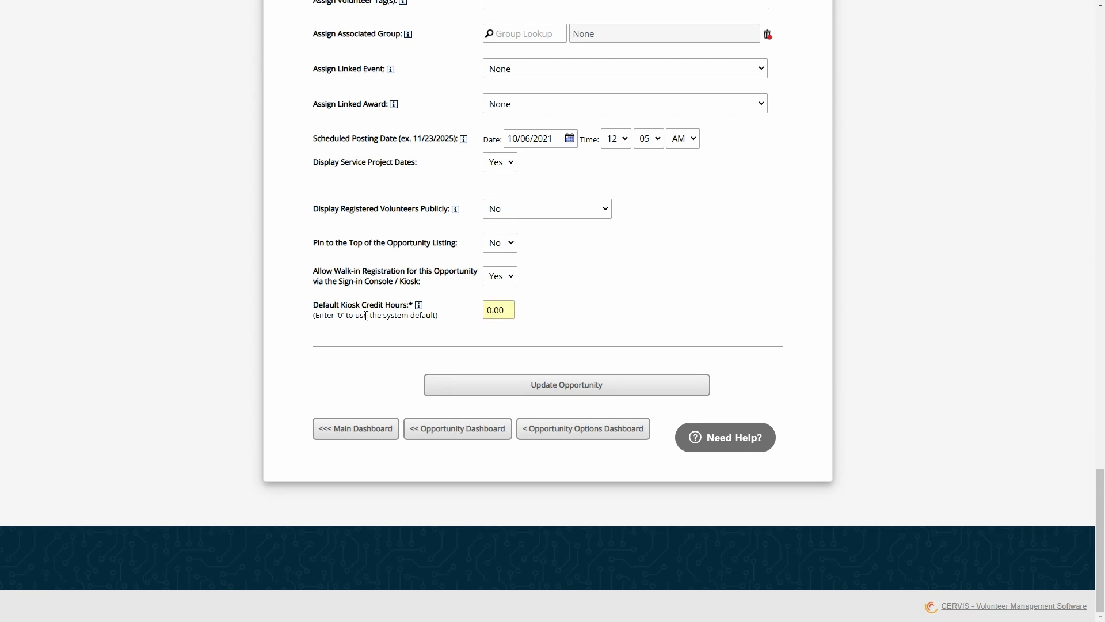
left_click_drag(365, 315, 440, 322)
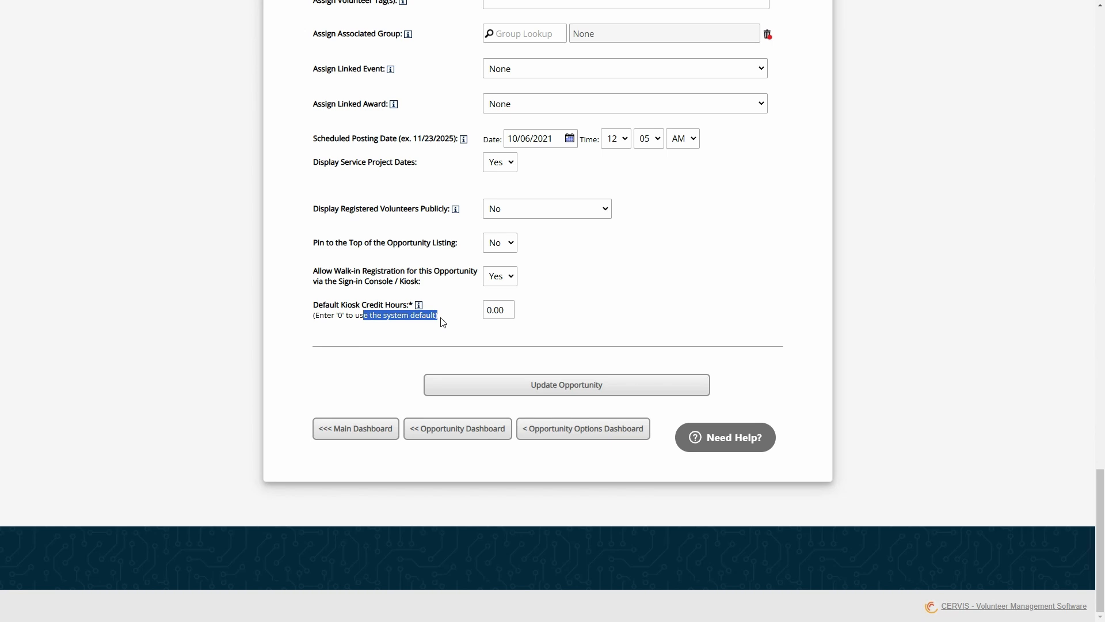
left_click(442, 320)
left_click_drag(507, 309, 488, 311)
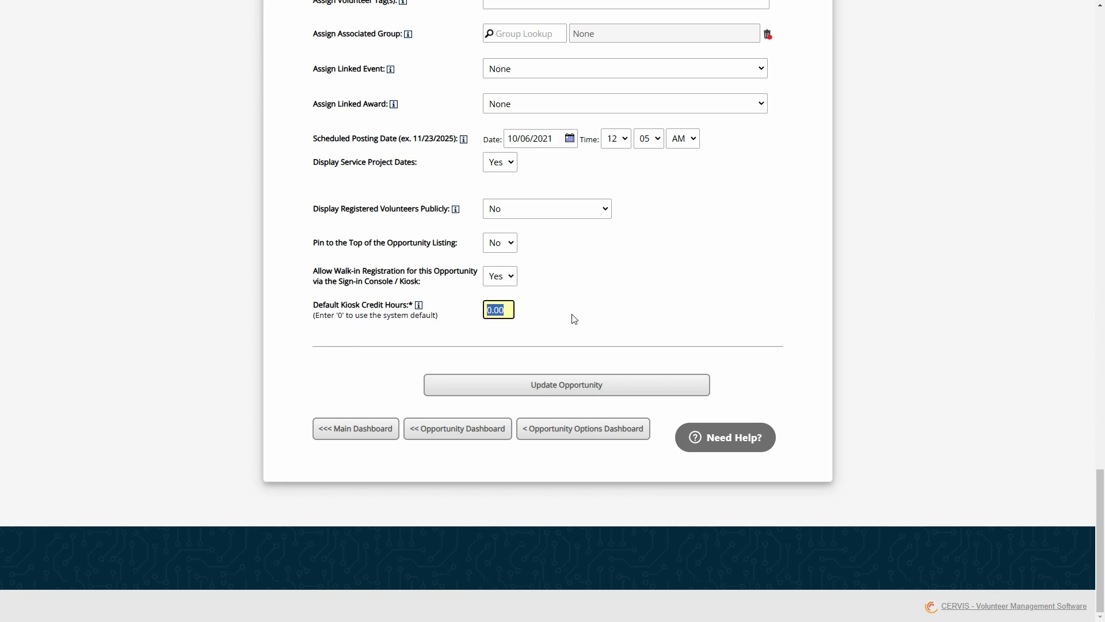
type("2.5")
left_click(543, 317)
Choose Both instead of On-site in the Log Service Project Hours dropdown
scroll(548, 323, "up", 20)
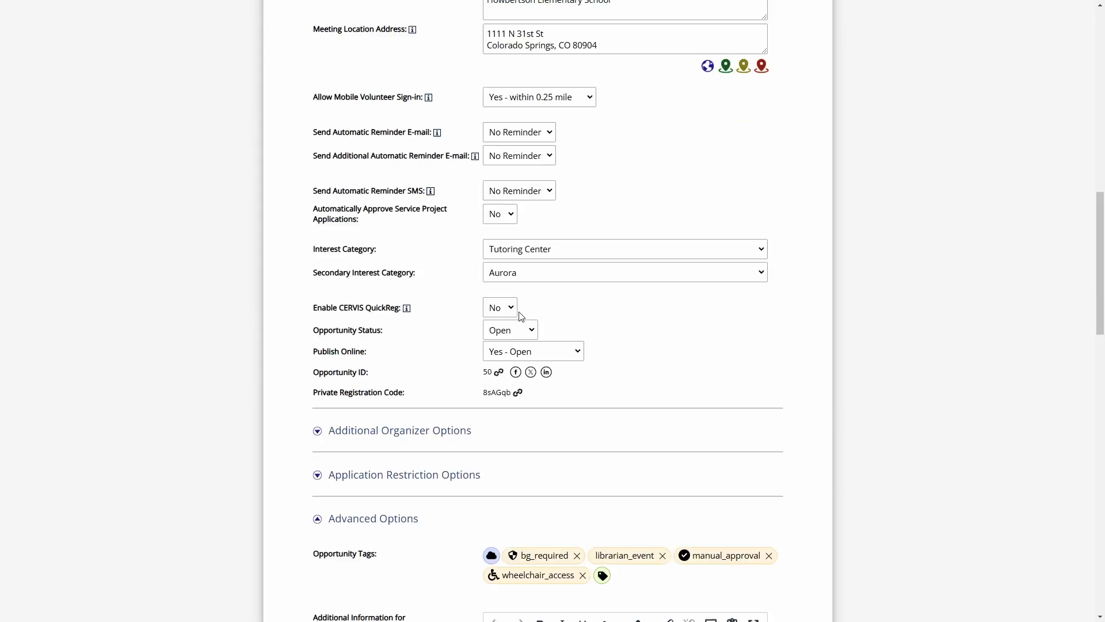
scroll(514, 305, "up", 3)
left_click_drag(446, 218, 336, 217)
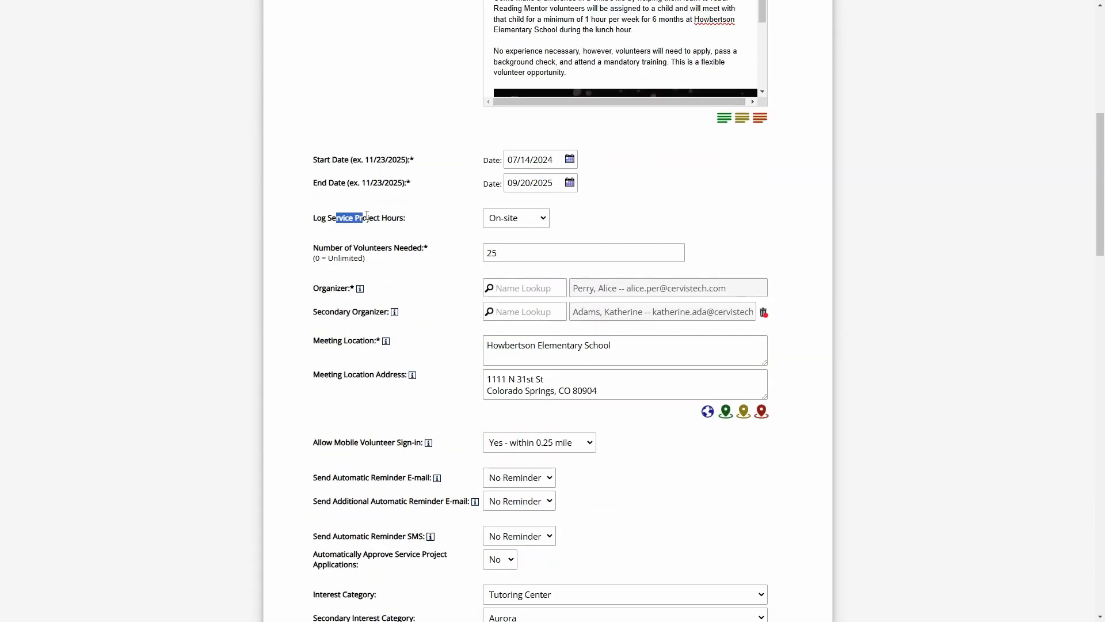
left_click(523, 219)
left_click(514, 236)
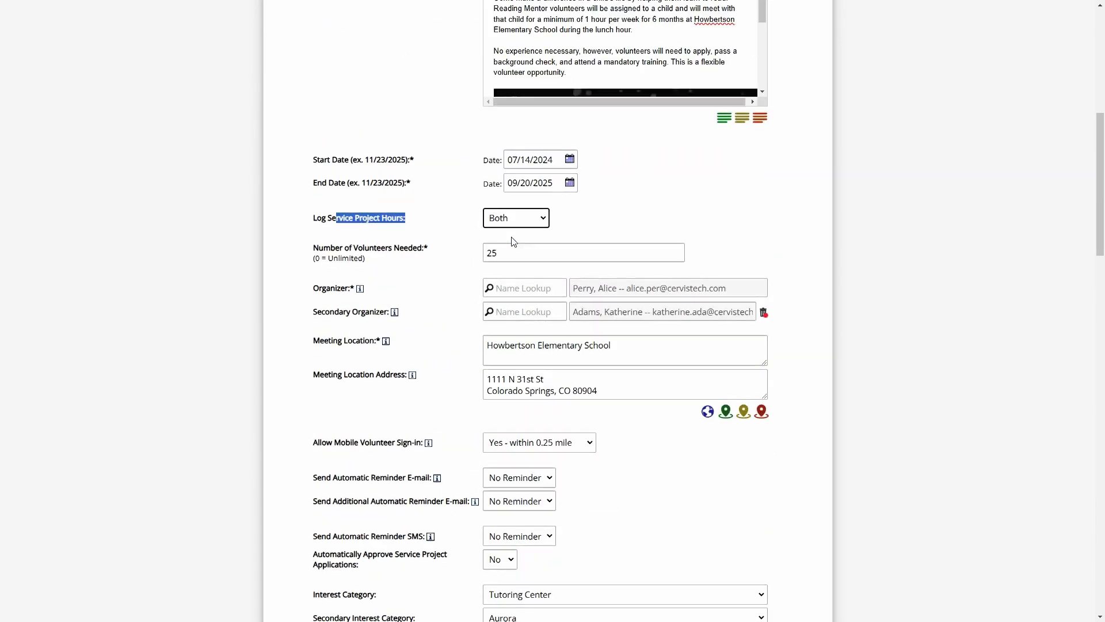
left_click(513, 221)
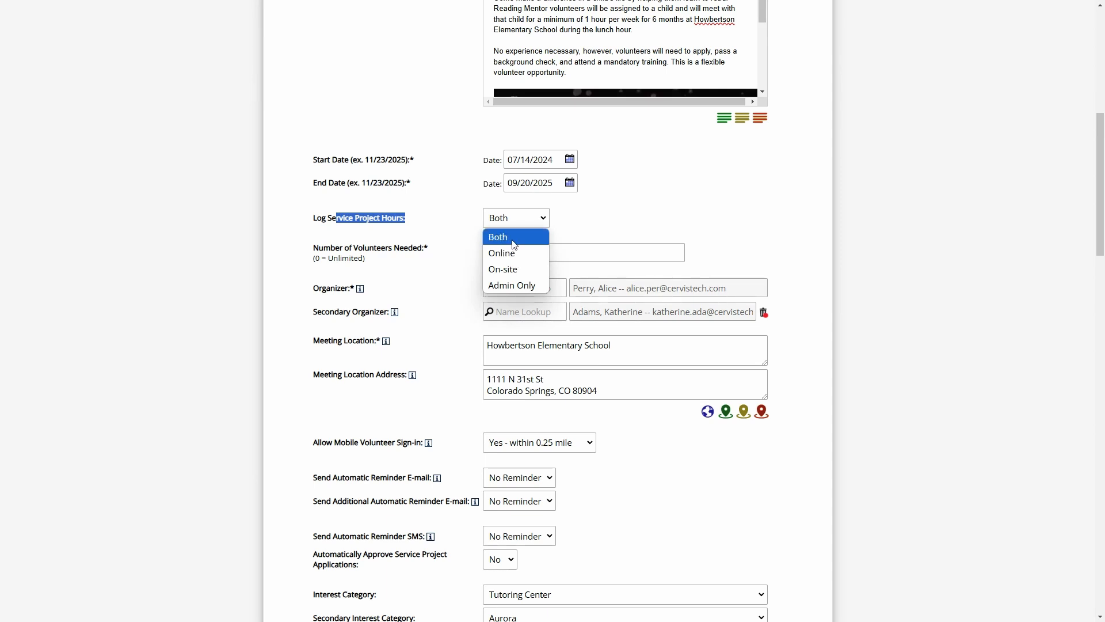
left_click(514, 244)
Return to the top of the page and open the account options menu
left_click(519, 230)
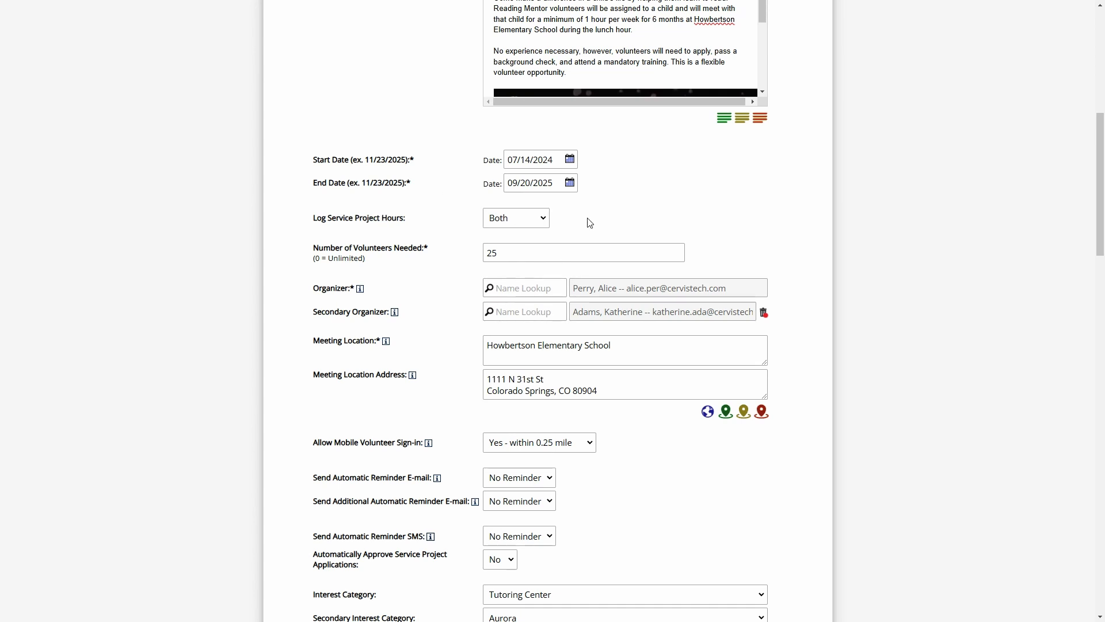
scroll(586, 227, "up", 8)
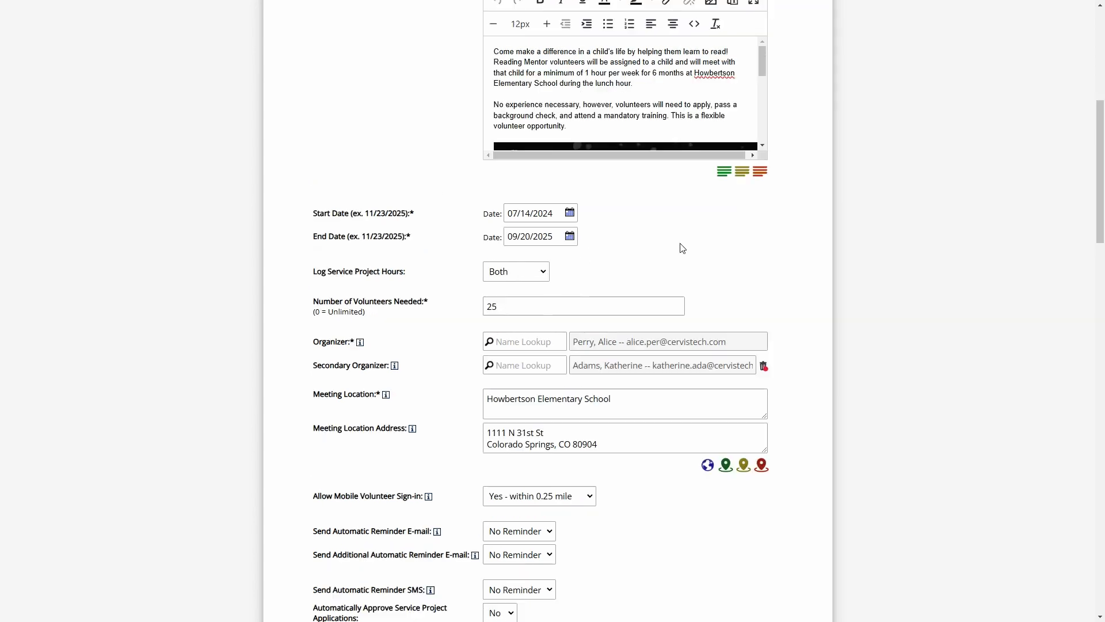
left_click(771, 176)
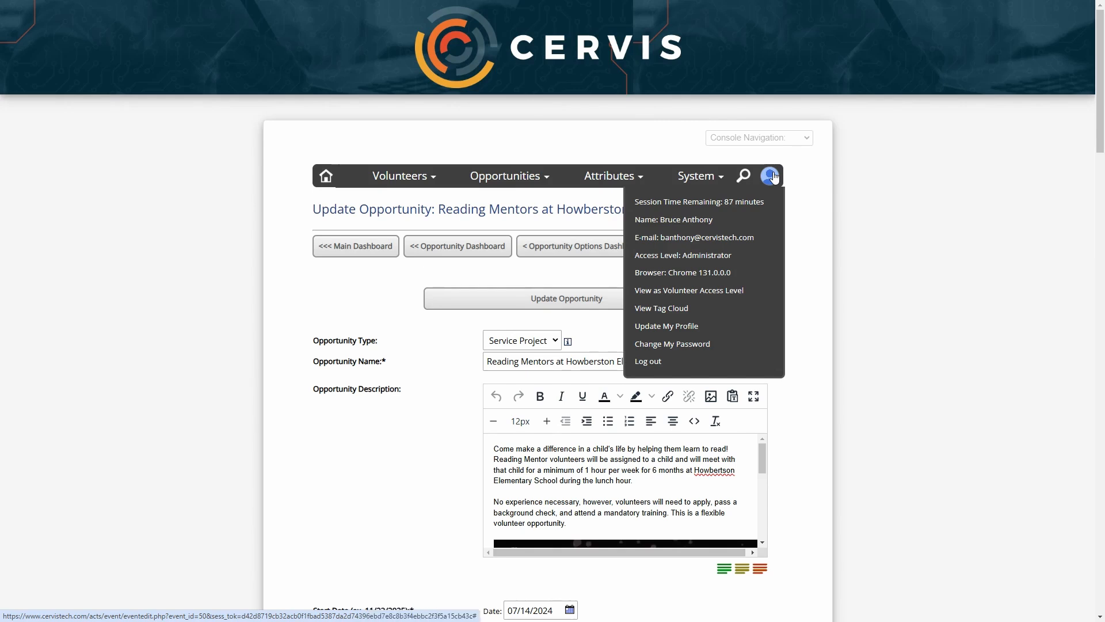
Switch to Volunteer access level and open Record or Update Service Project Activity
left_click(702, 290)
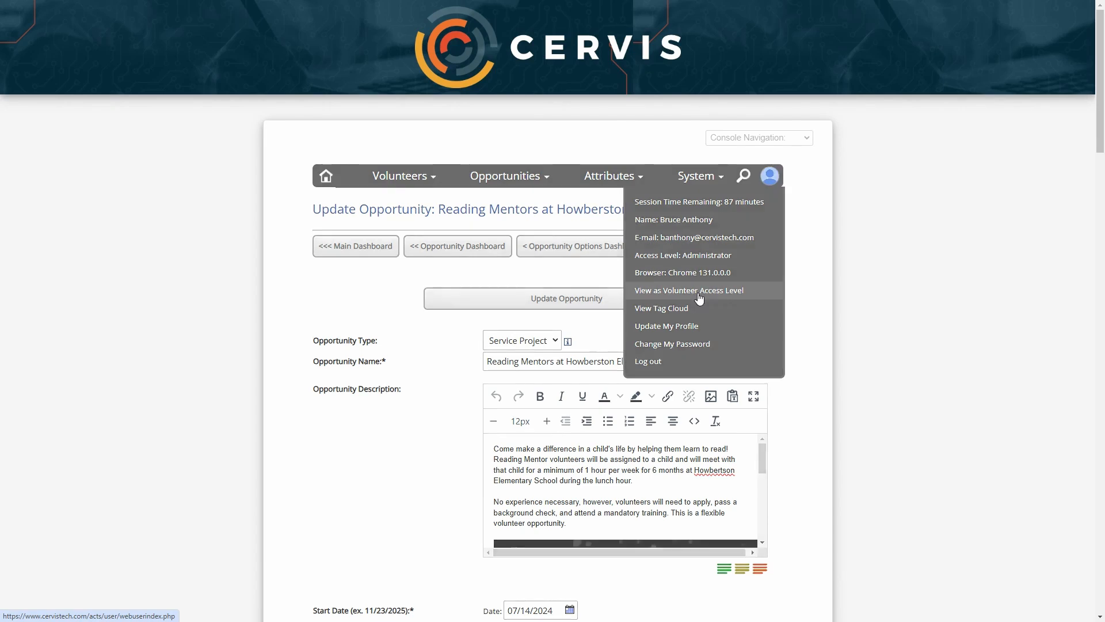
scroll(701, 261, "up", 3)
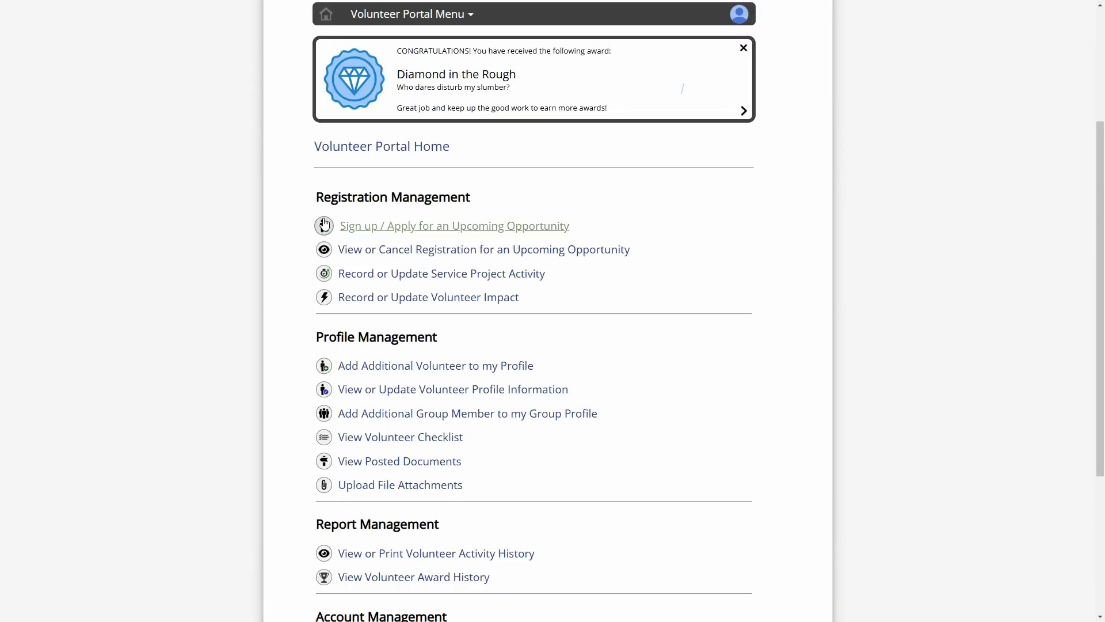
left_click_drag(331, 197, 452, 195)
left_click(458, 194)
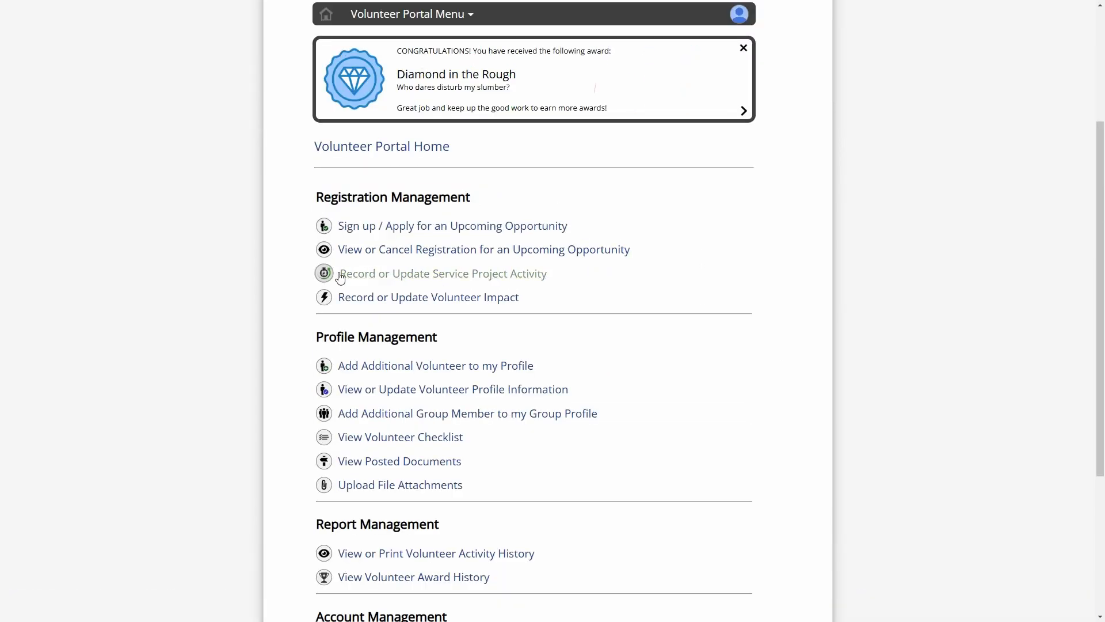
left_click(460, 282)
Record 2.5 service hours dated 01/21/2025 for Reading Mentors at Howberston Elementary
scroll(403, 288, "down", 4)
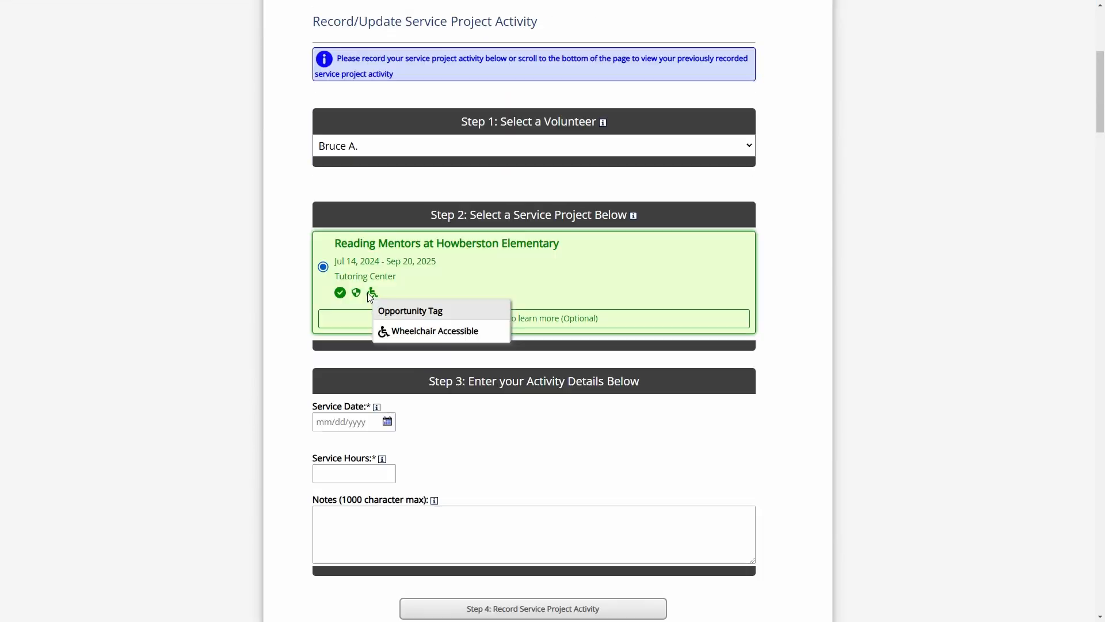
scroll(357, 282, "down", 3)
left_click(346, 250)
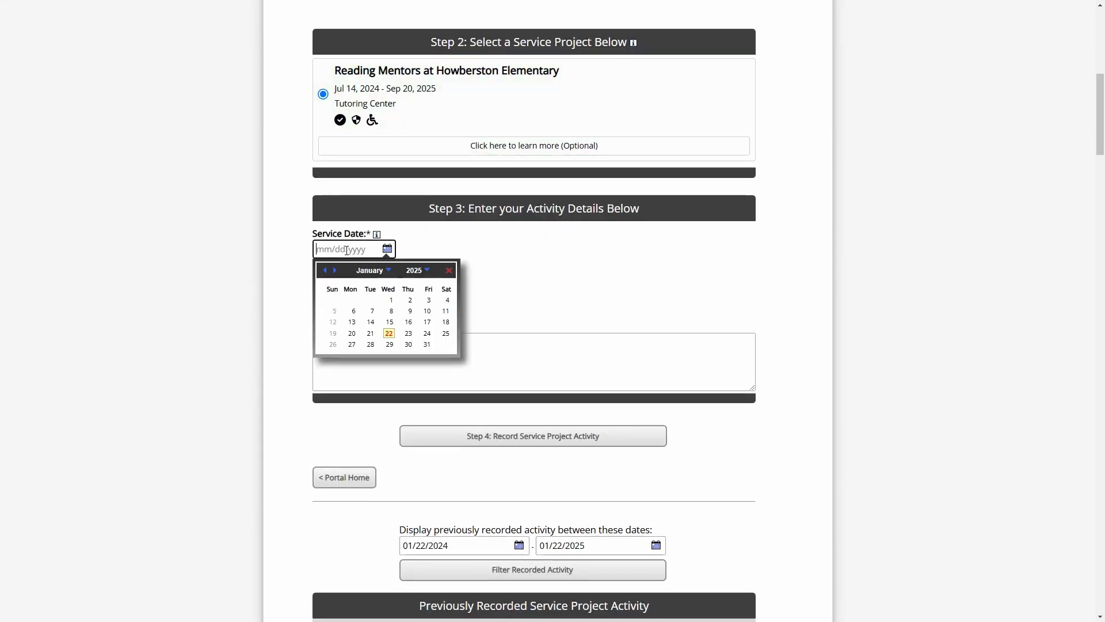
left_click(370, 334)
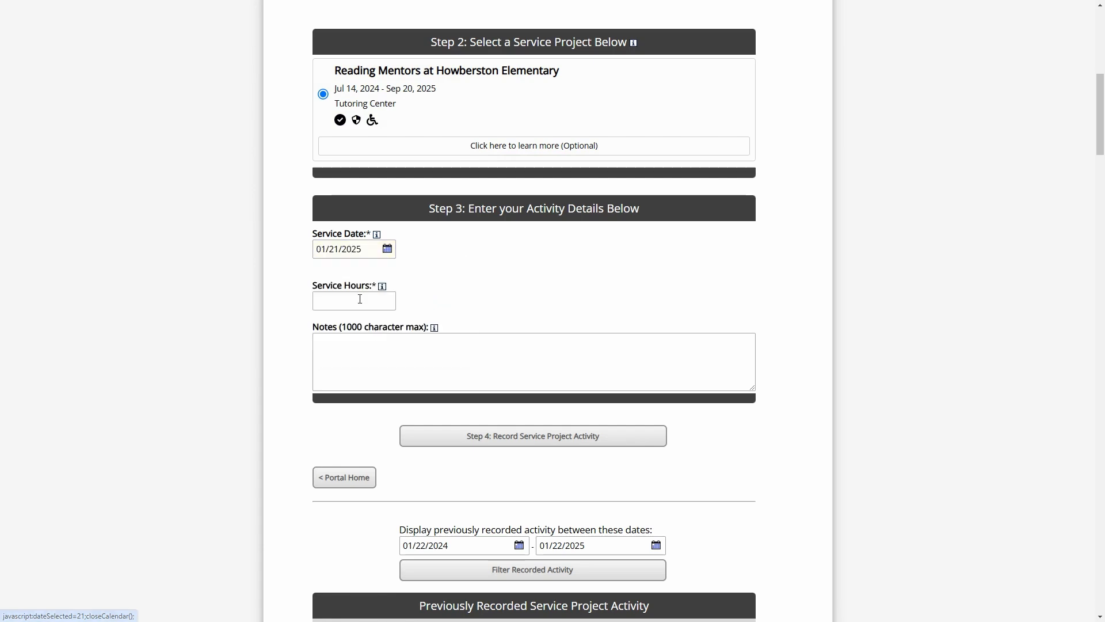
left_click(382, 301)
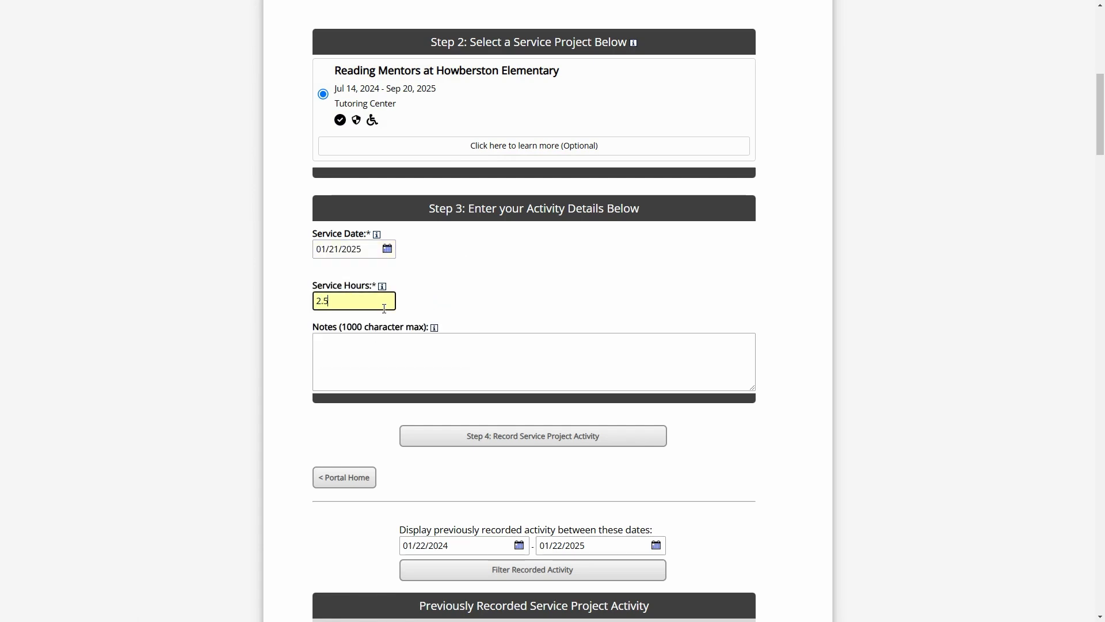
left_click(354, 352)
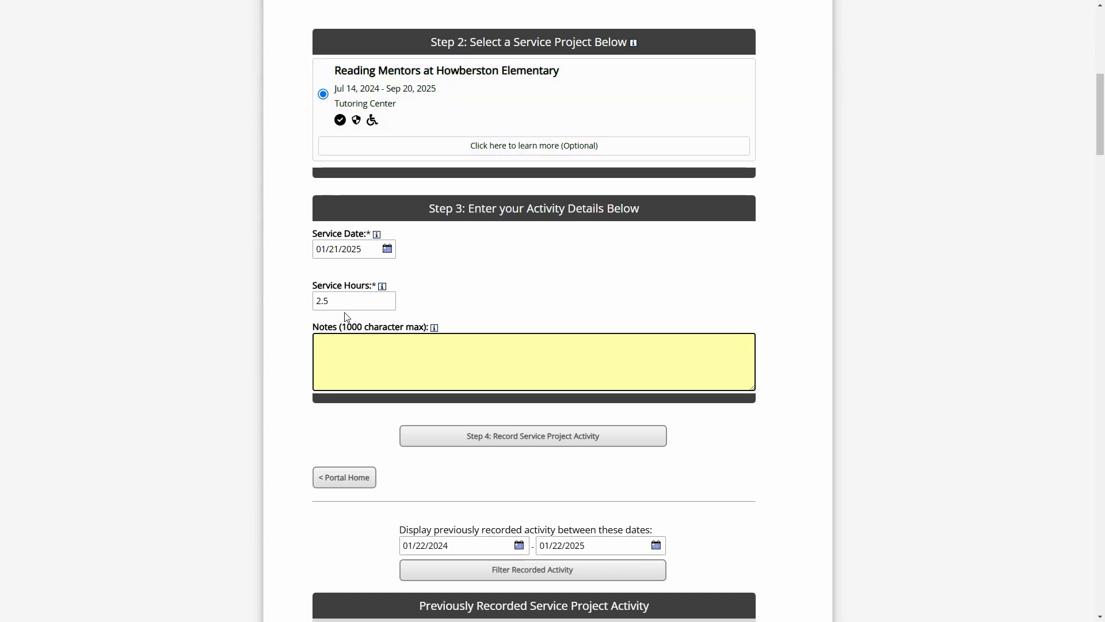
scroll(521, 345, "up", 2)
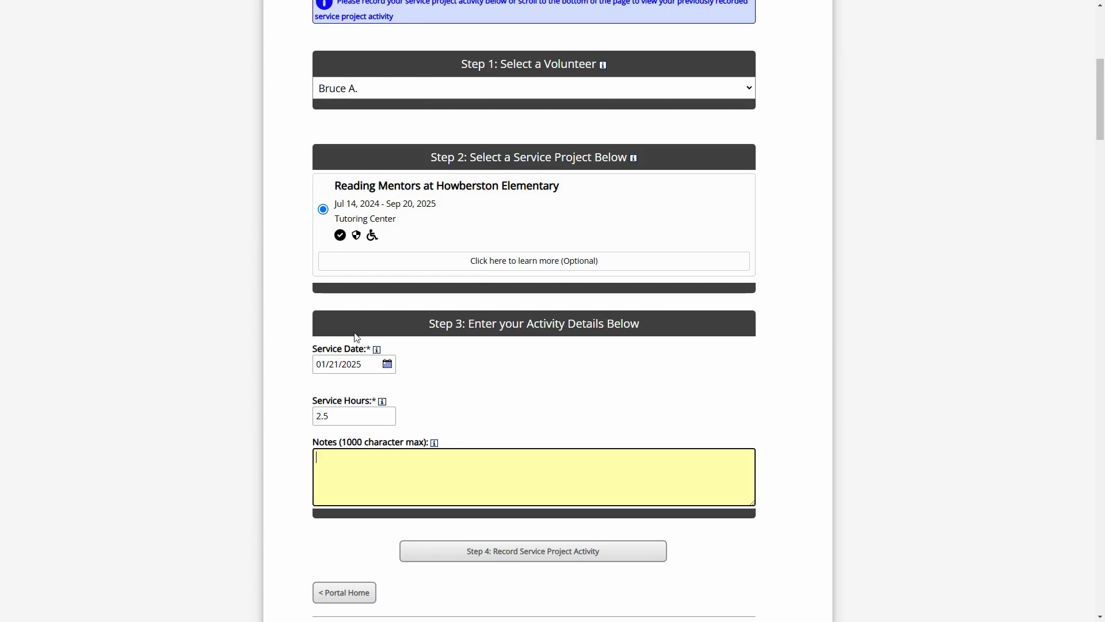
left_click(536, 547)
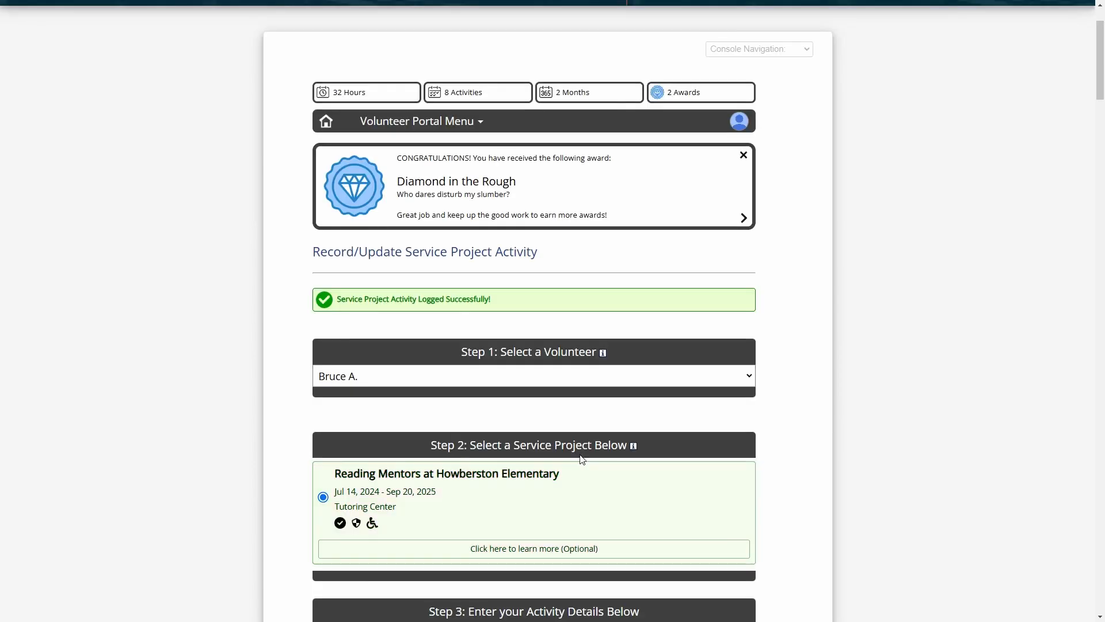
Check the new 2.50-hour entry under Previously Recorded Service Project Activity, then return to Portal Home
scroll(581, 457, "down", 8)
scroll(456, 336, "down", 5)
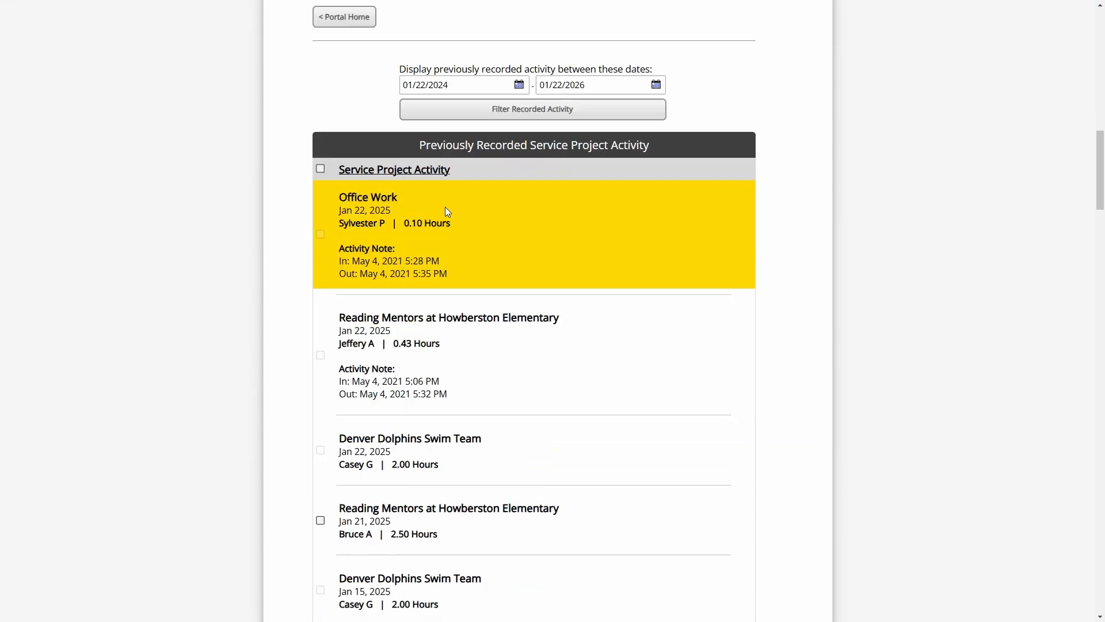
scroll(513, 514, "down", 2)
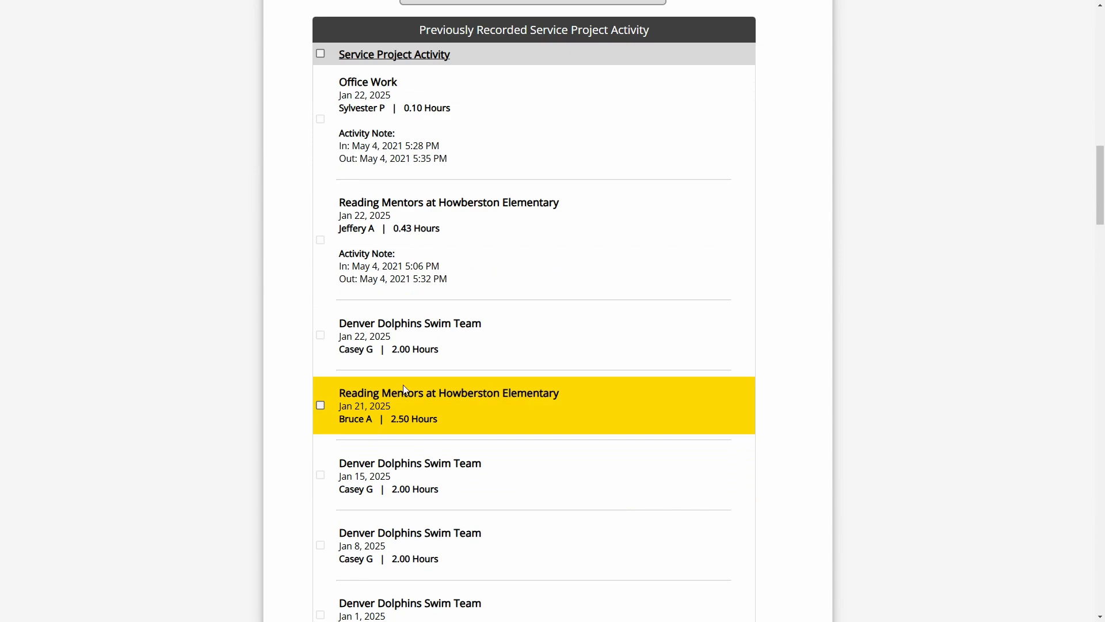
scroll(278, 377, "up", 8)
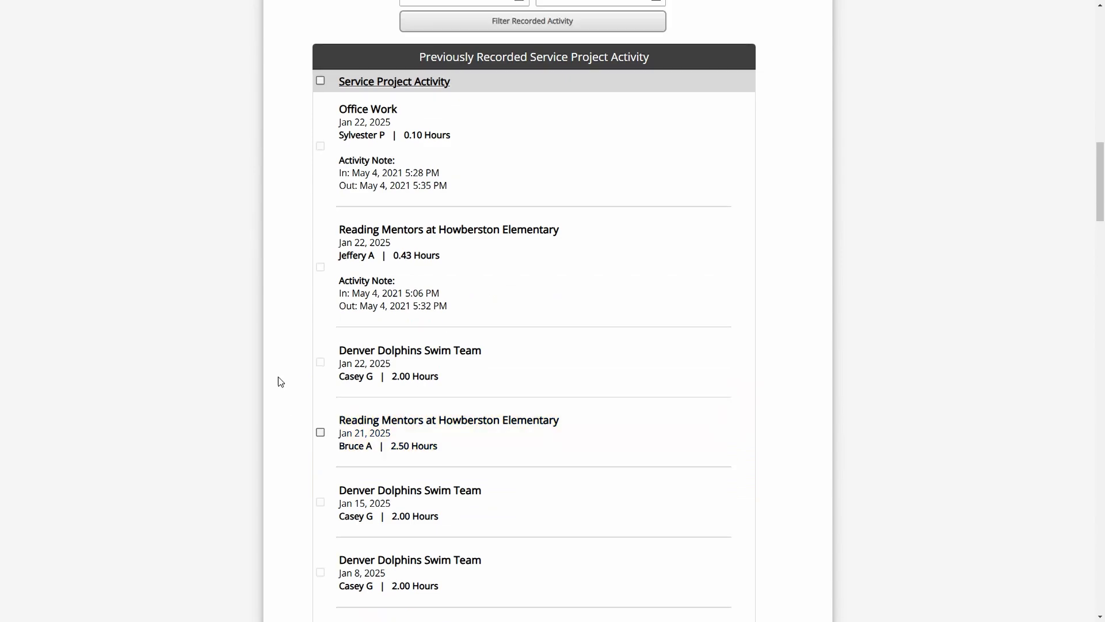
scroll(364, 339, "up", 3)
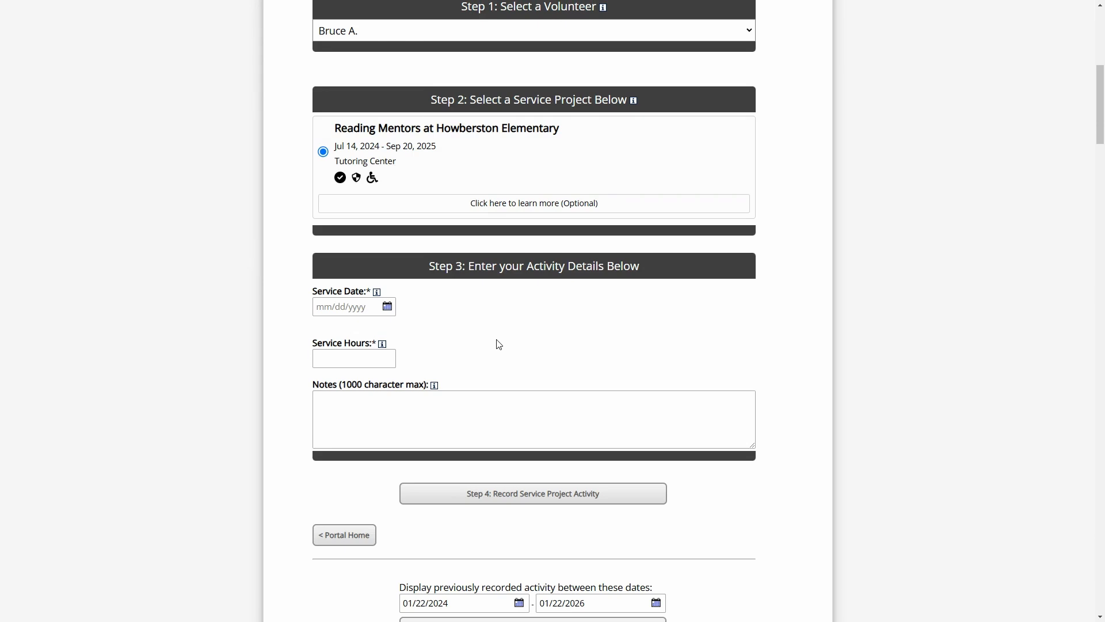
left_click(351, 537)
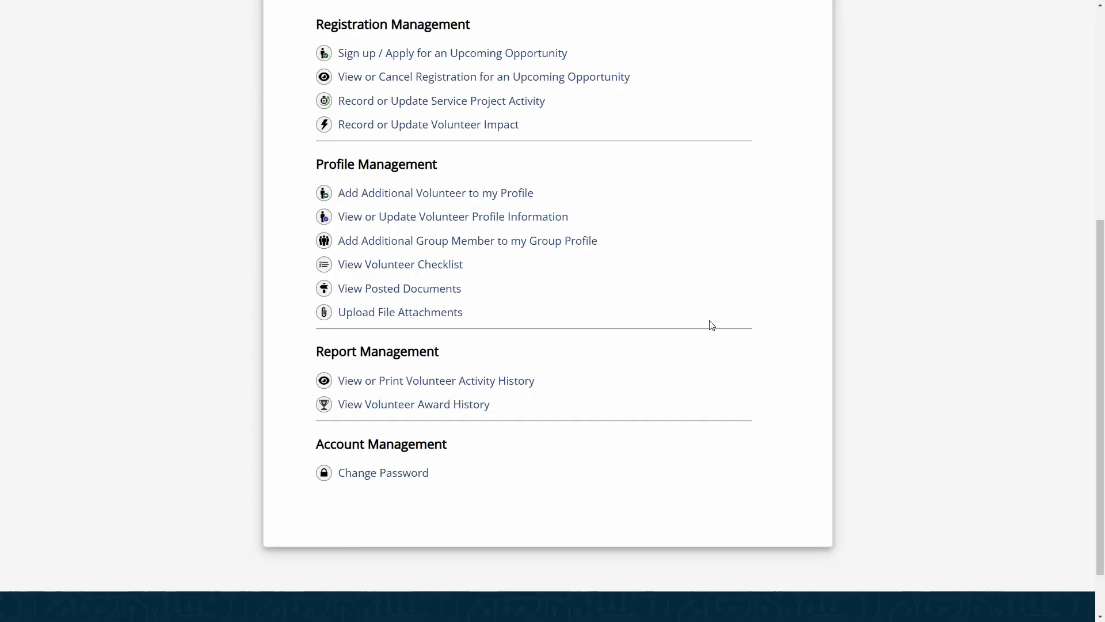
Switch back to the administrator access level
scroll(719, 318, "up", 3)
left_click(739, 186)
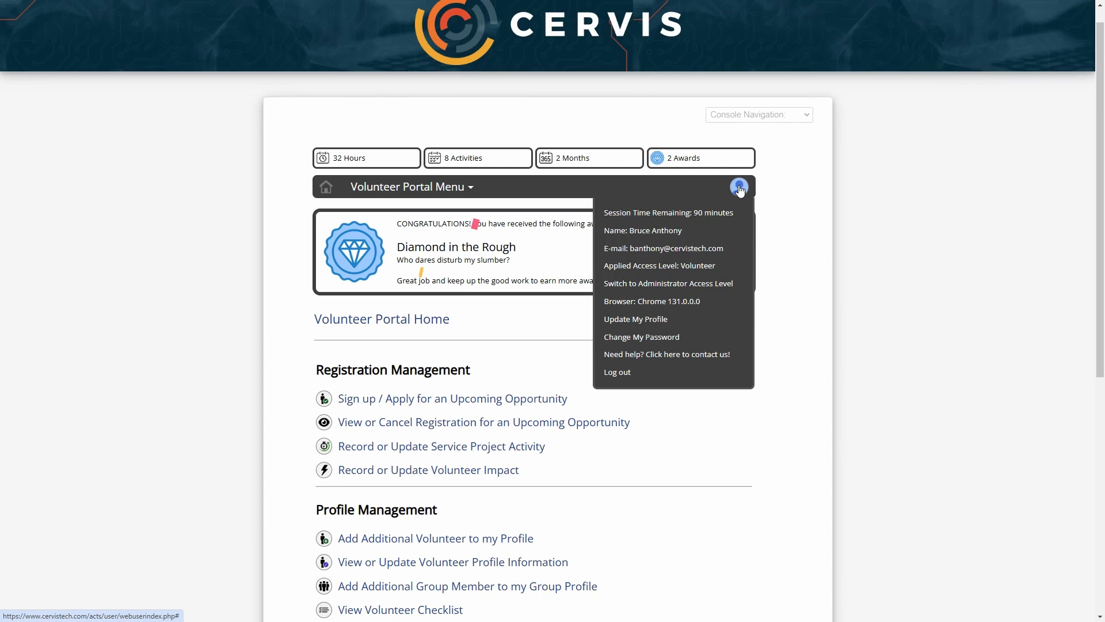
left_click(694, 284)
Open the Reading Mentors at Howberston Elementary activity log from Search / Manage Existing Opportunities
scroll(692, 282, "down", 5)
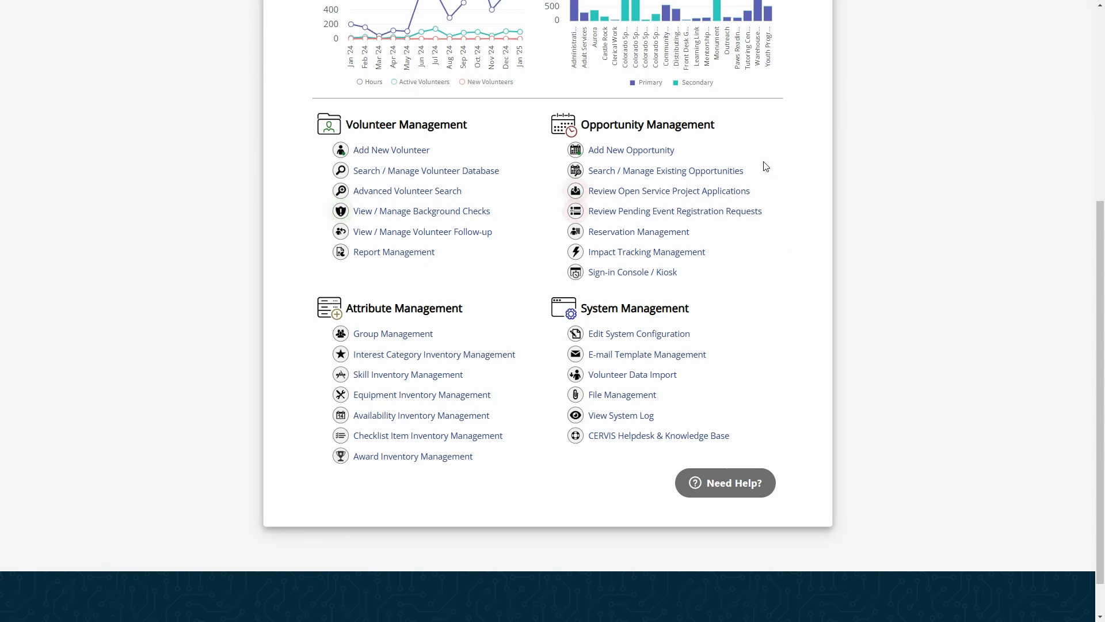
left_click(688, 172)
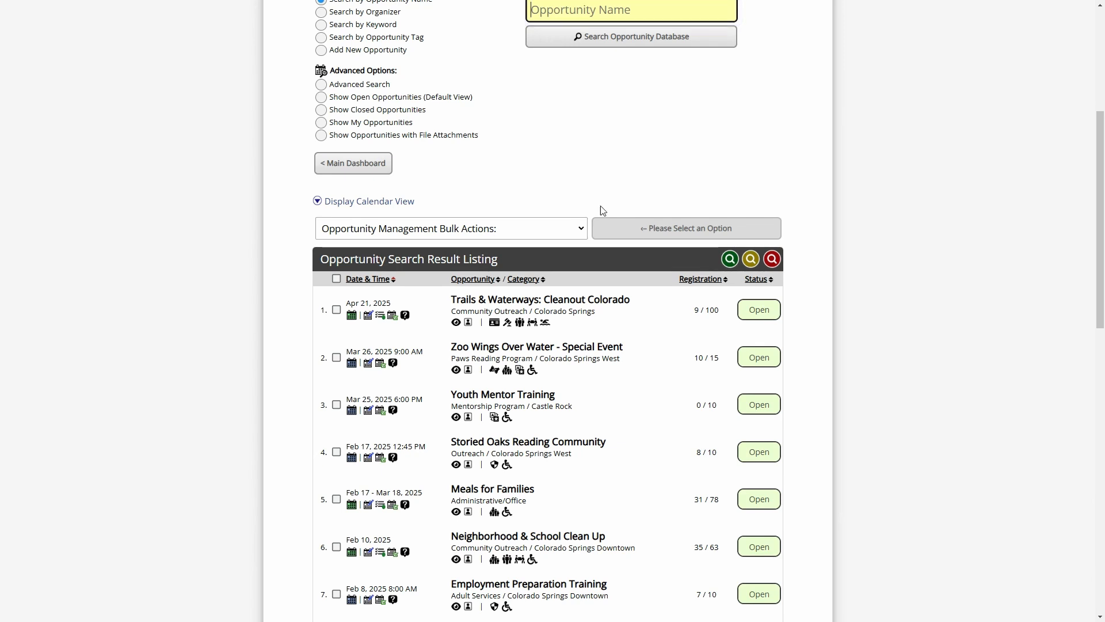
scroll(637, 173, "down", 13)
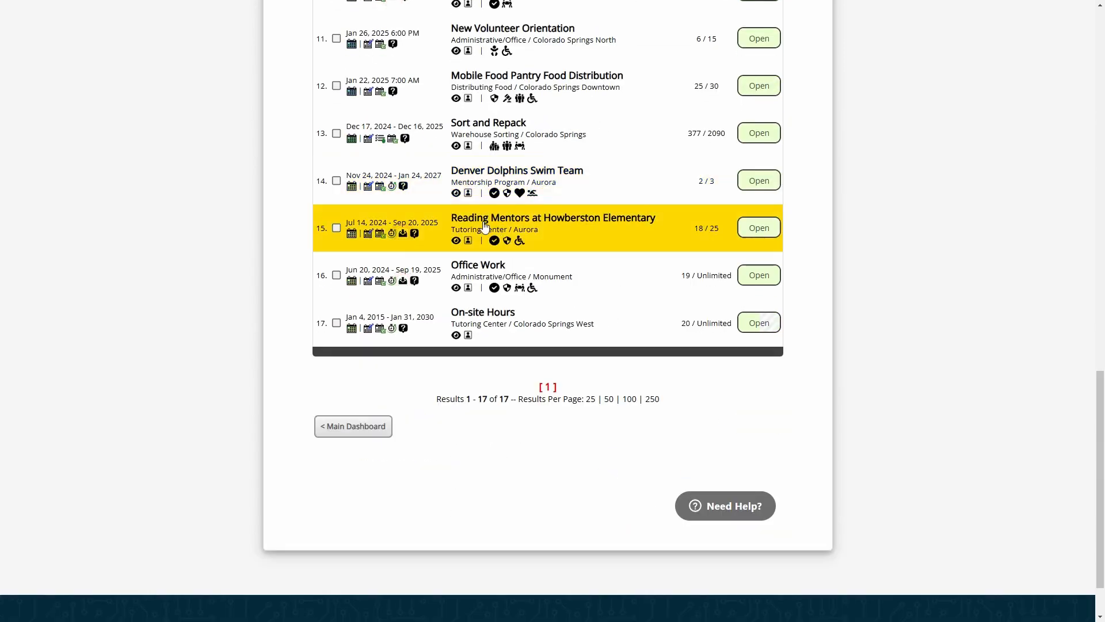
left_click(391, 233)
scroll(403, 270, "up", 7)
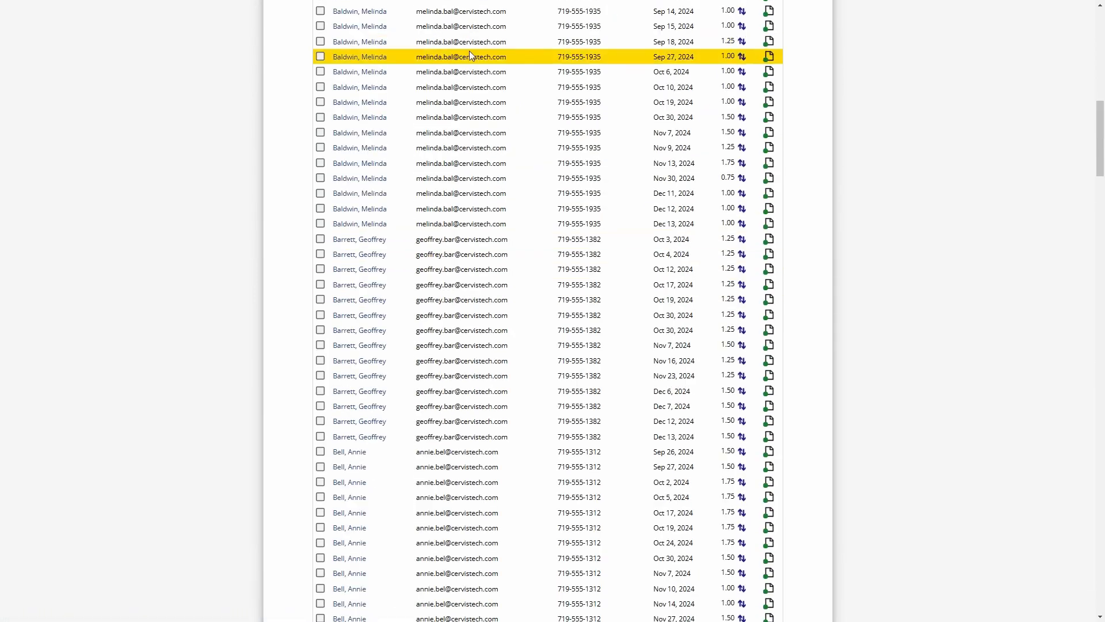
scroll(496, 343, "up", 6)
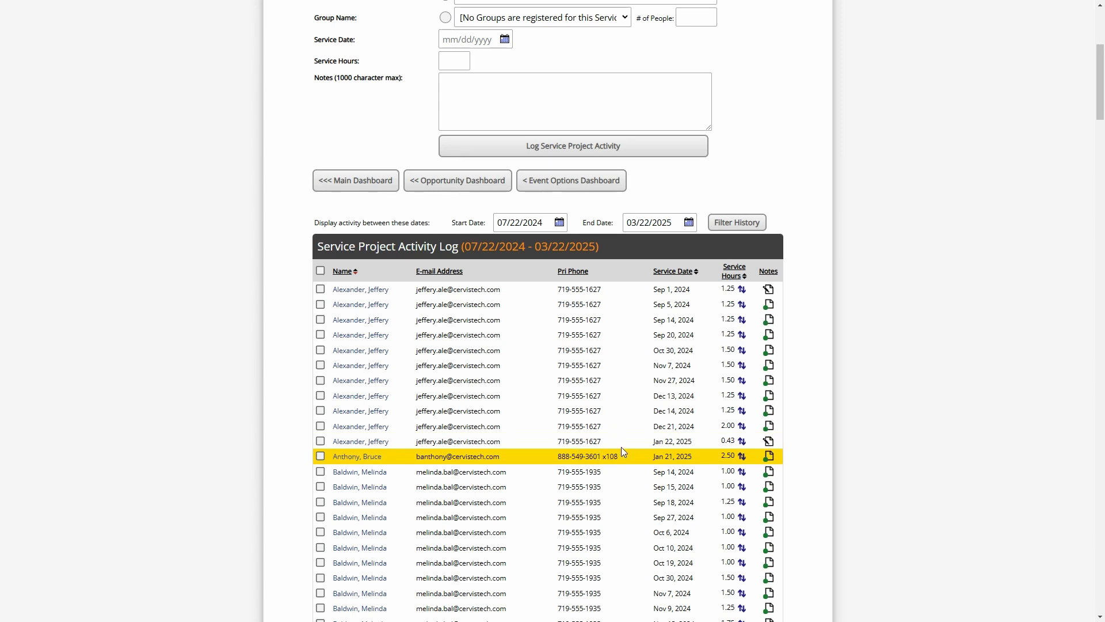
Adjust the Jan 21, 2025 entry to 1.25 actual hours, then open the volunteer's management page
left_click(742, 456)
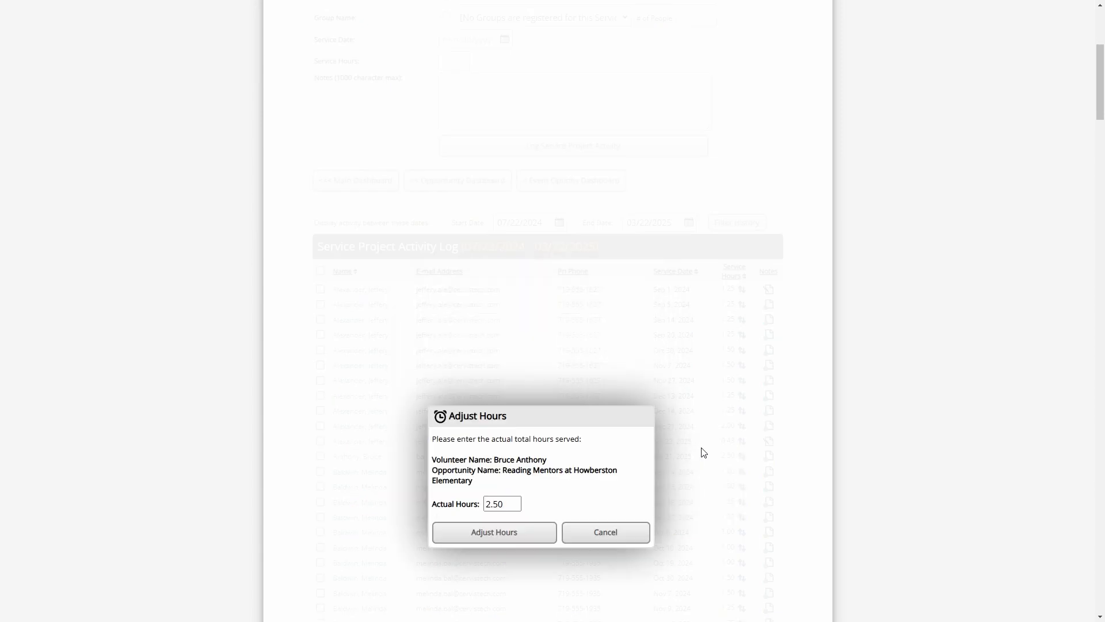
type("1.")
left_click(480, 539)
scroll(741, 469, "down", 2)
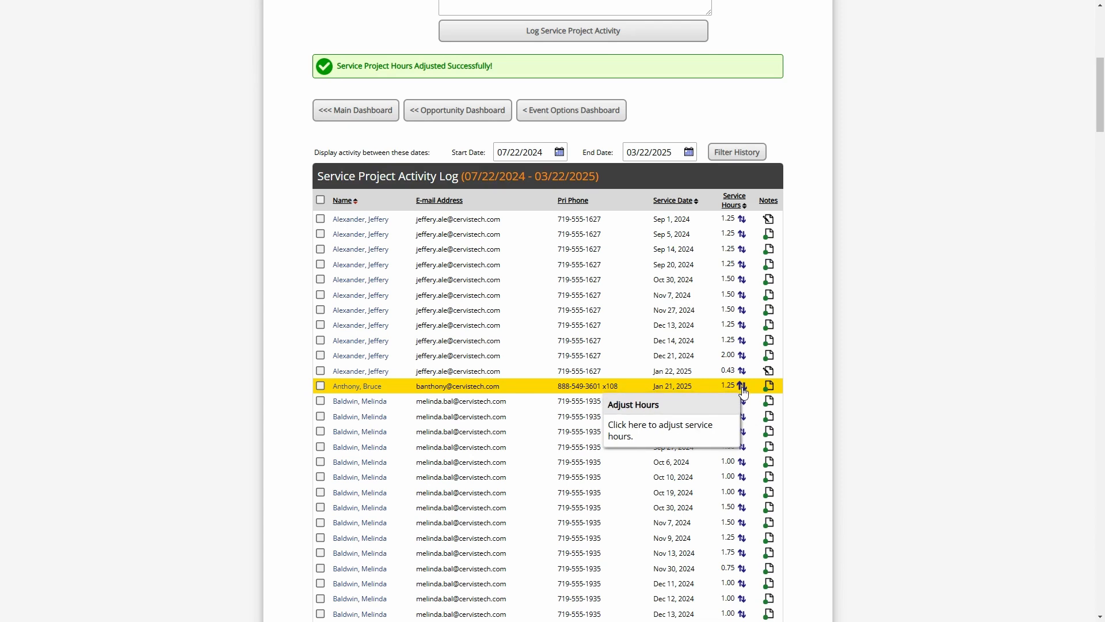
left_click(359, 393)
Review the volunteer's logged service hours and registration history, then return to the Main Dashboard
scroll(498, 308, "up", 4)
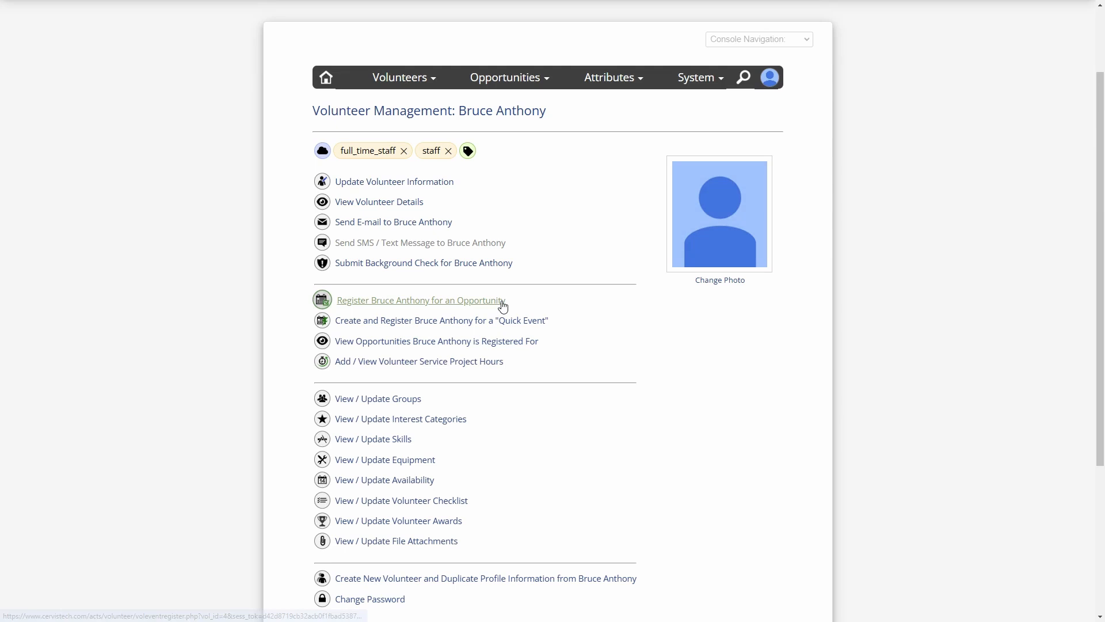
left_click(397, 363)
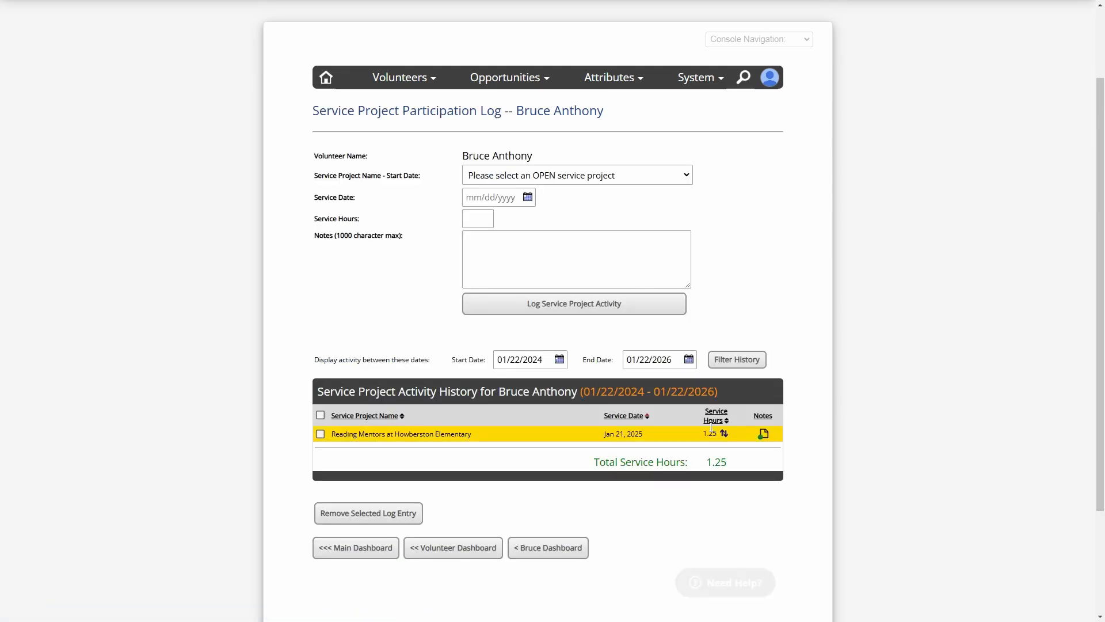
left_click(562, 550)
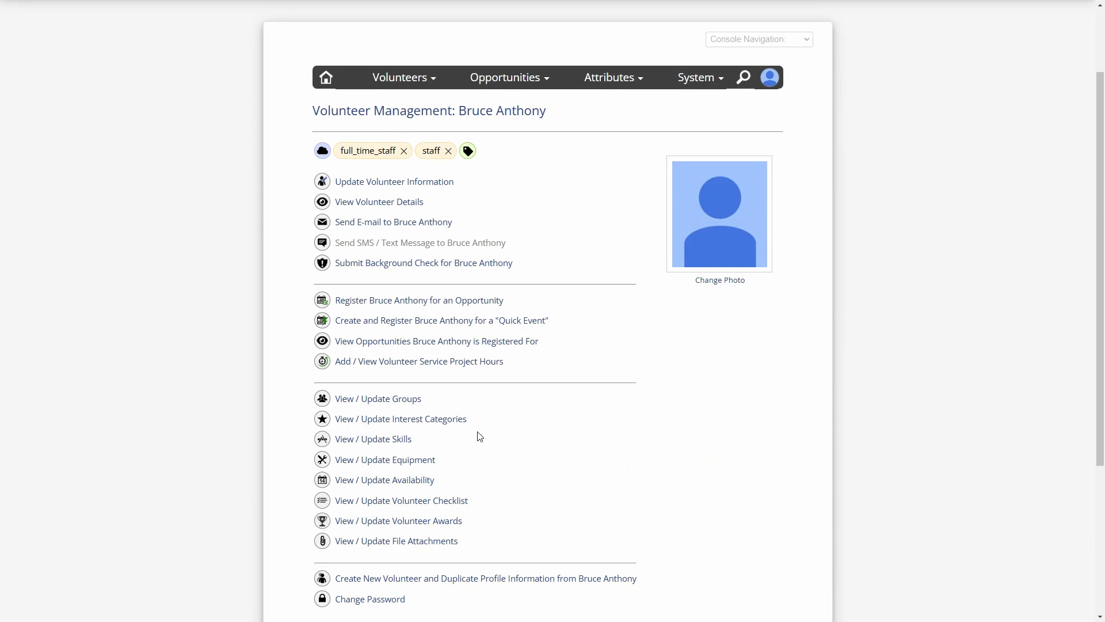
left_click(388, 299)
scroll(620, 348, "down", 7)
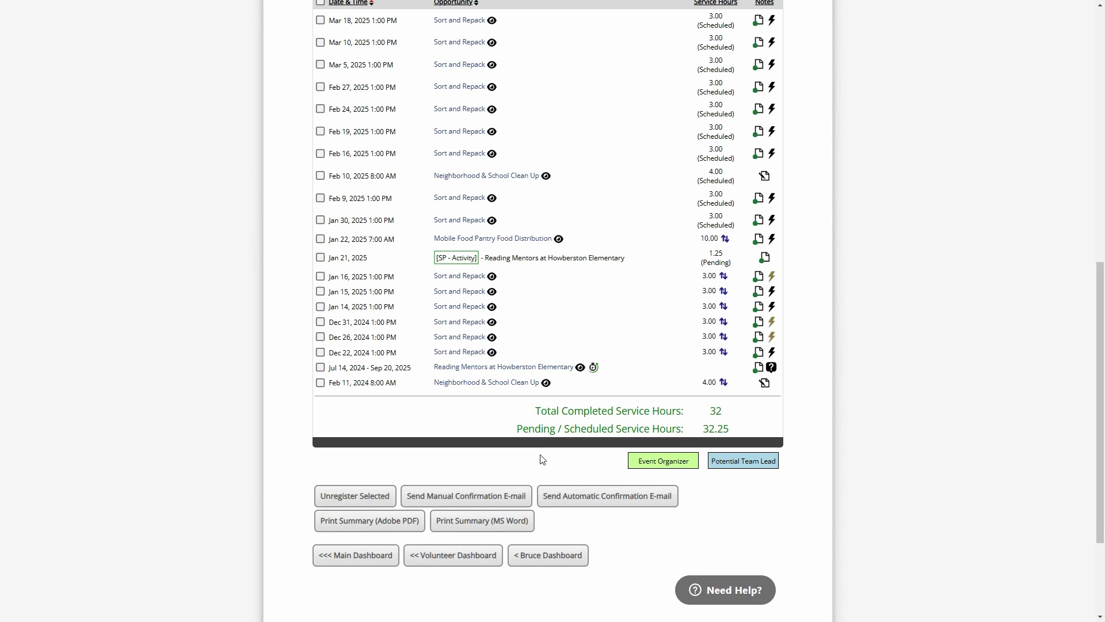
left_click(470, 558)
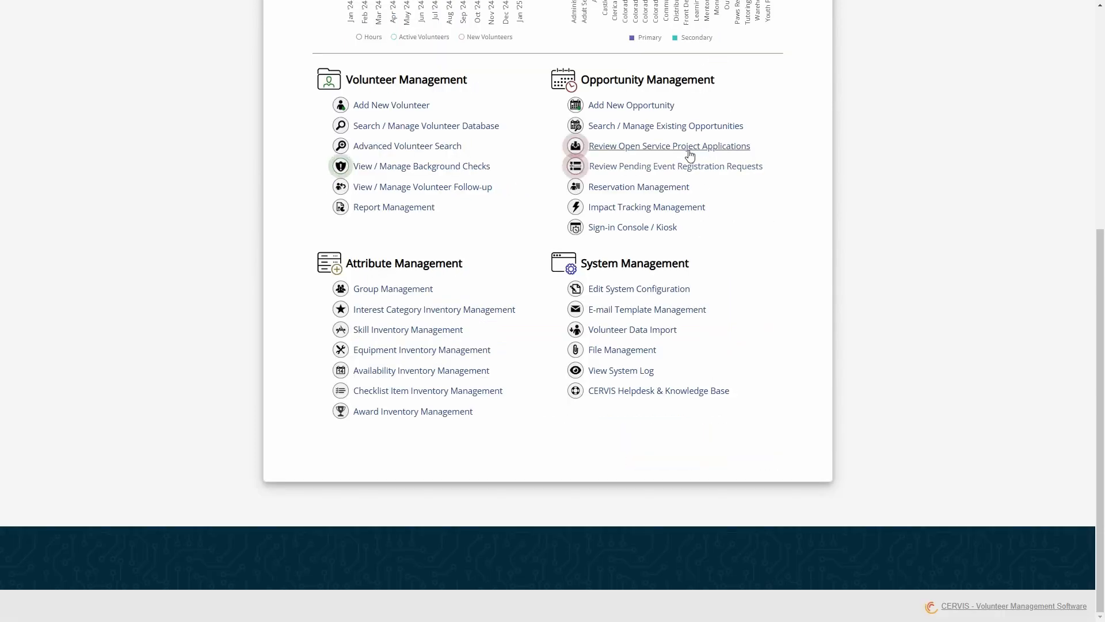
Open the Reading Mentors at Howberston Elementary activity log and tick the Sep 26, 2024 entry
left_click(671, 127)
scroll(529, 407, "down", 15)
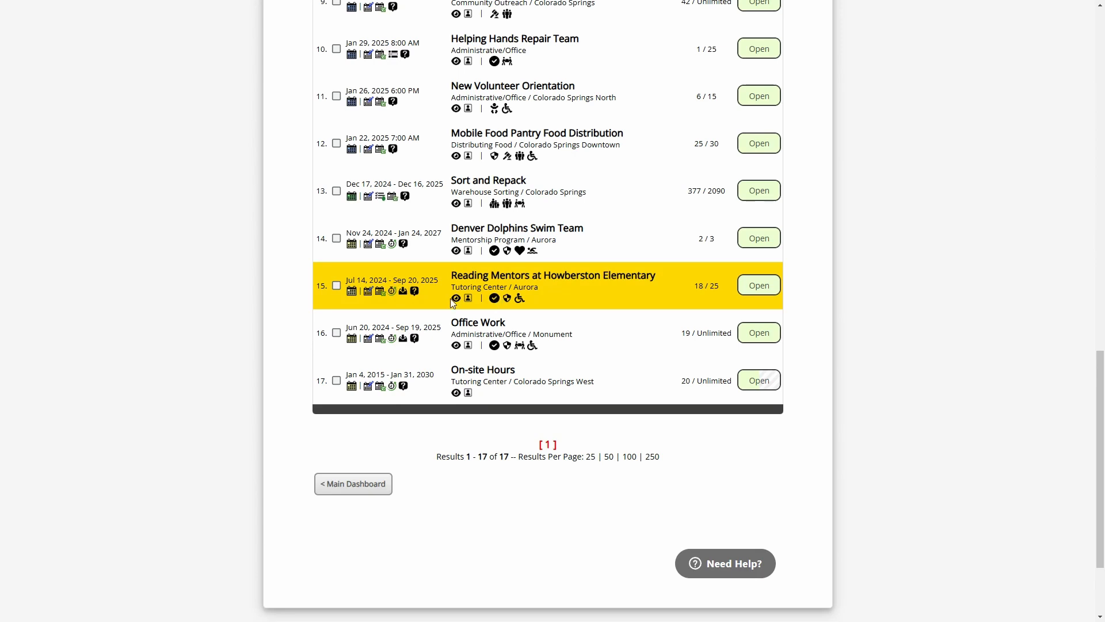
left_click(392, 295)
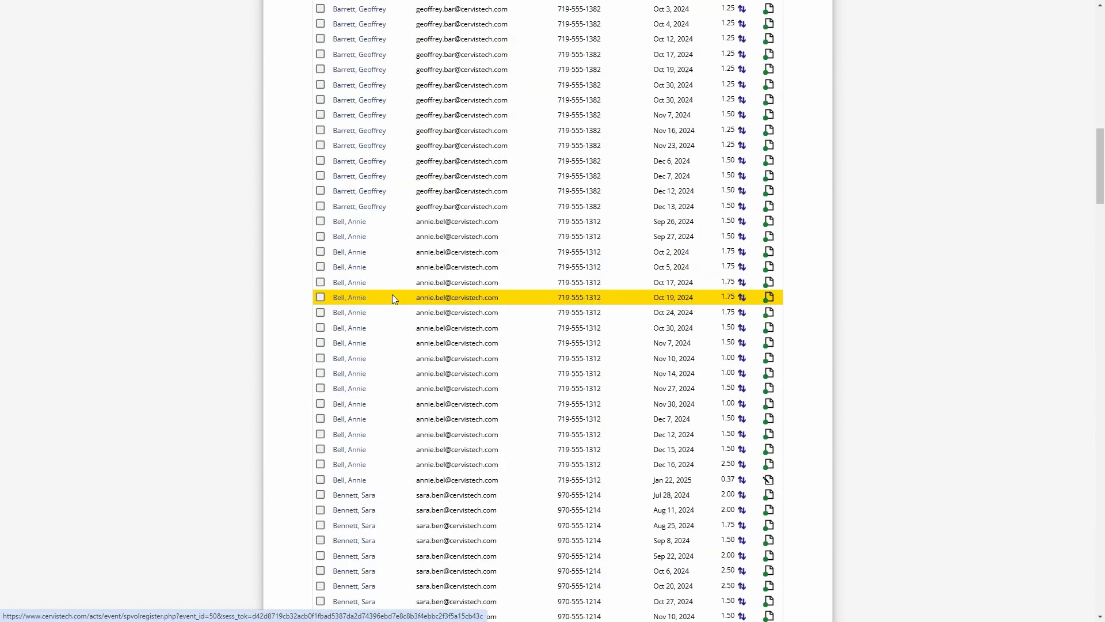
left_click(320, 221)
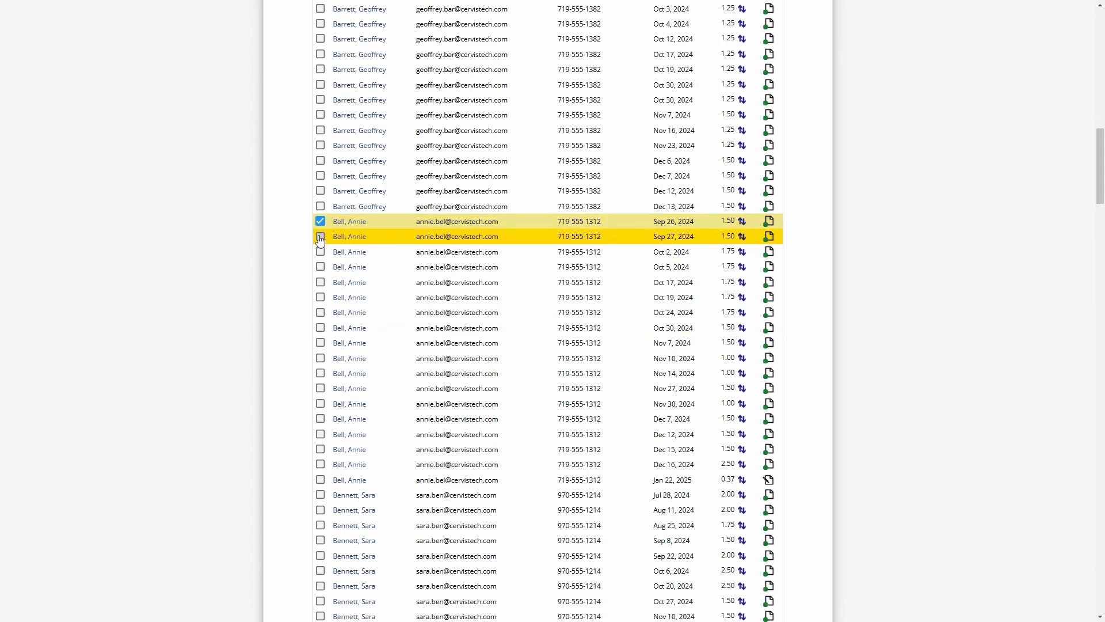
scroll(524, 343, "down", 20)
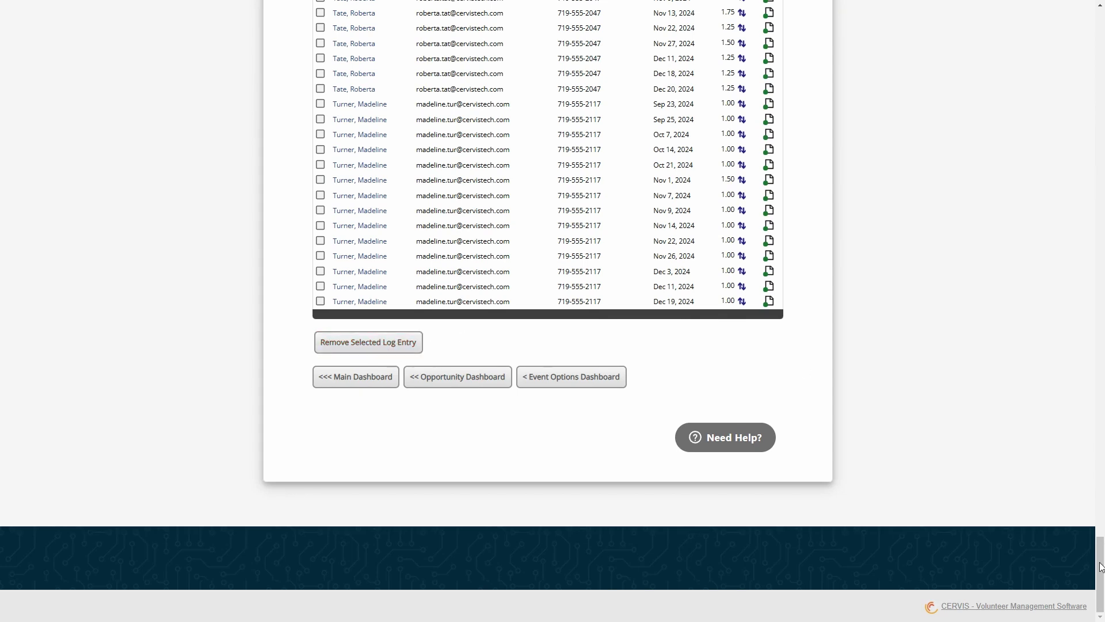
left_click_drag(1100, 567, 1100, 48)
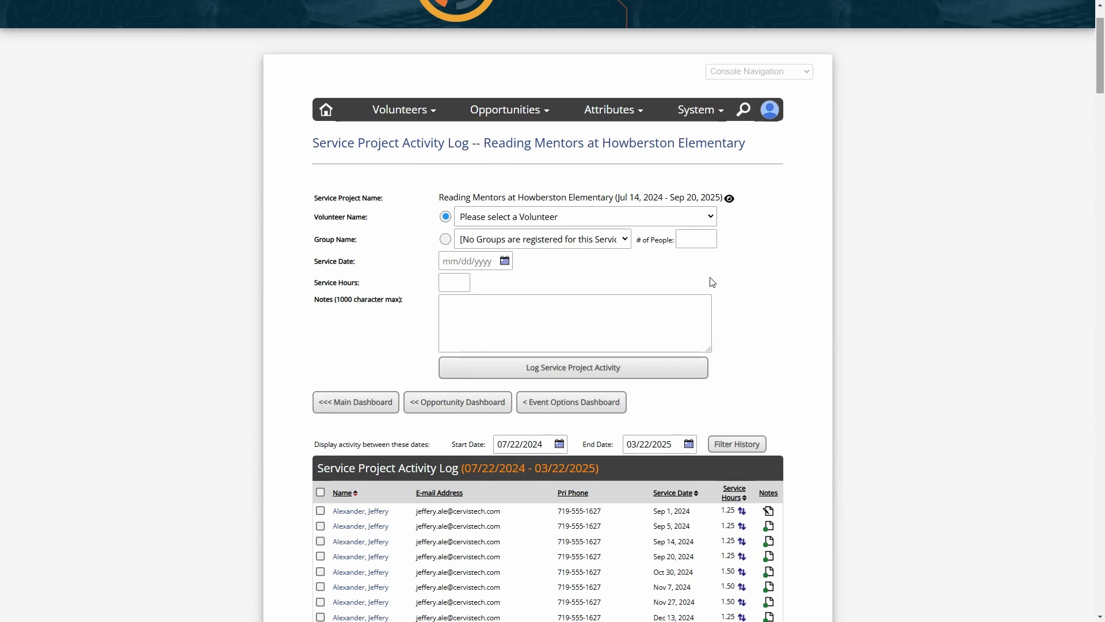
Log 3 service hours dated 01/22/2025 for the selected volunteer
left_click(526, 219)
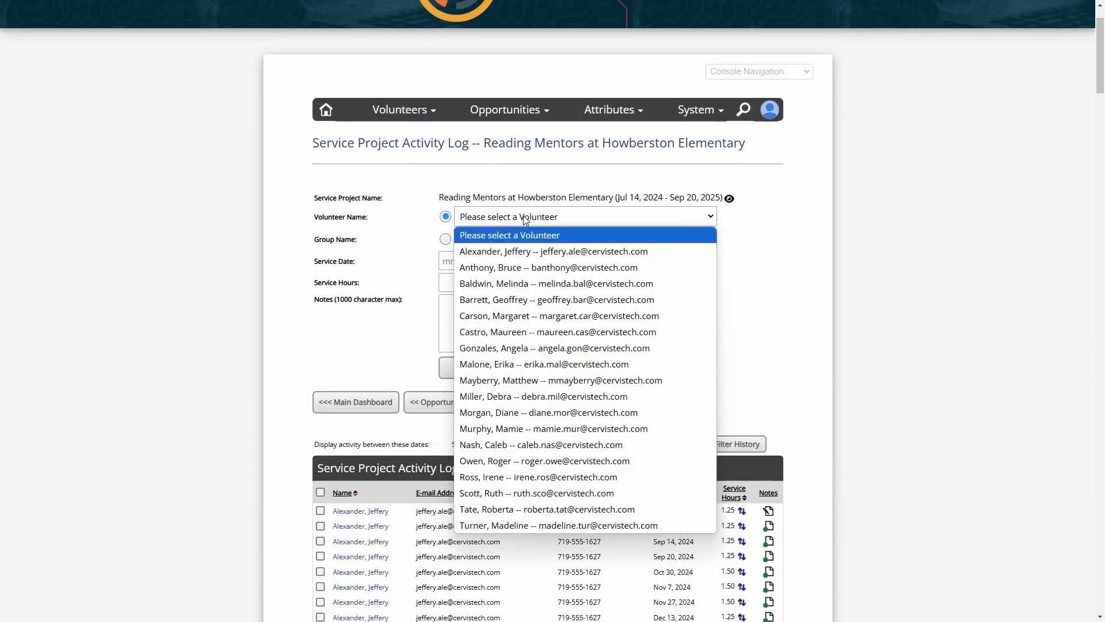
left_click(514, 268)
left_click_drag(483, 142, 750, 145)
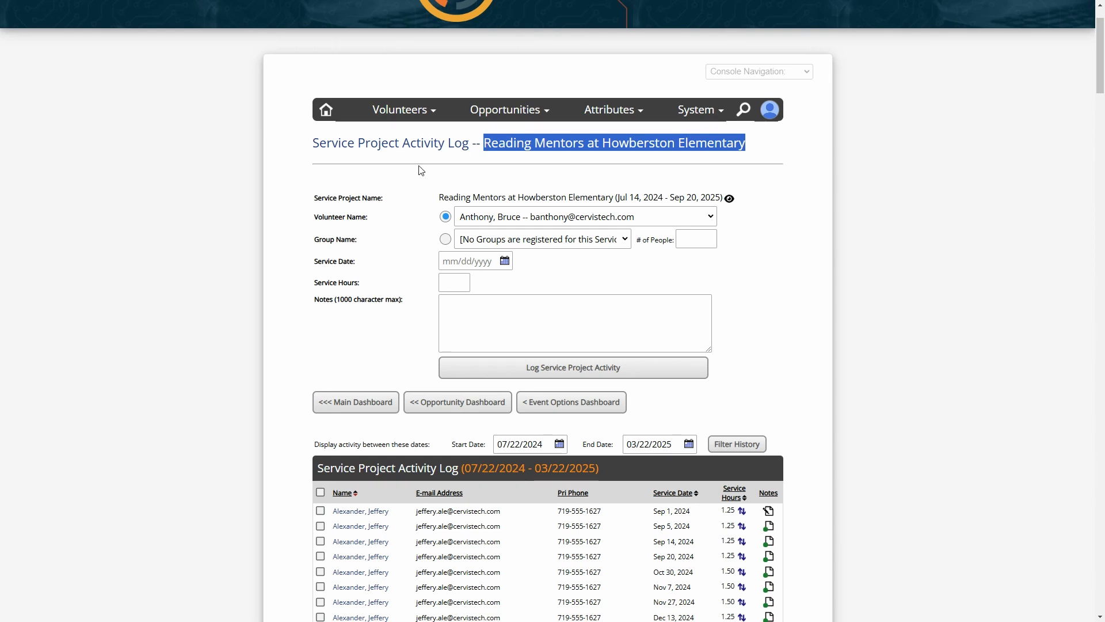
left_click(410, 264)
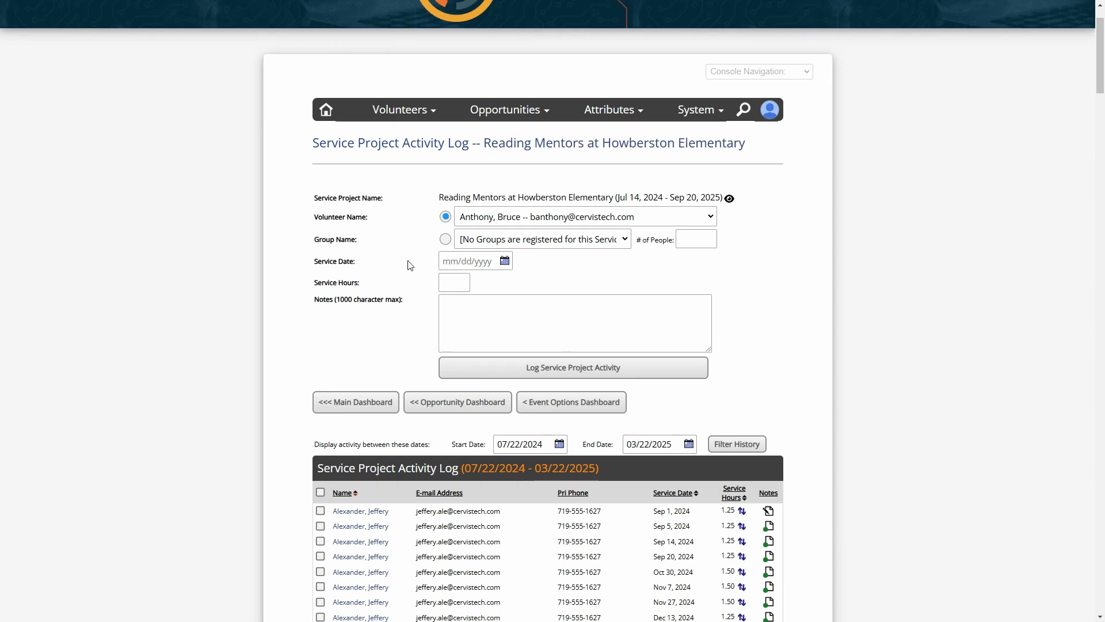
left_click(463, 261)
left_click(479, 347)
left_click(458, 282)
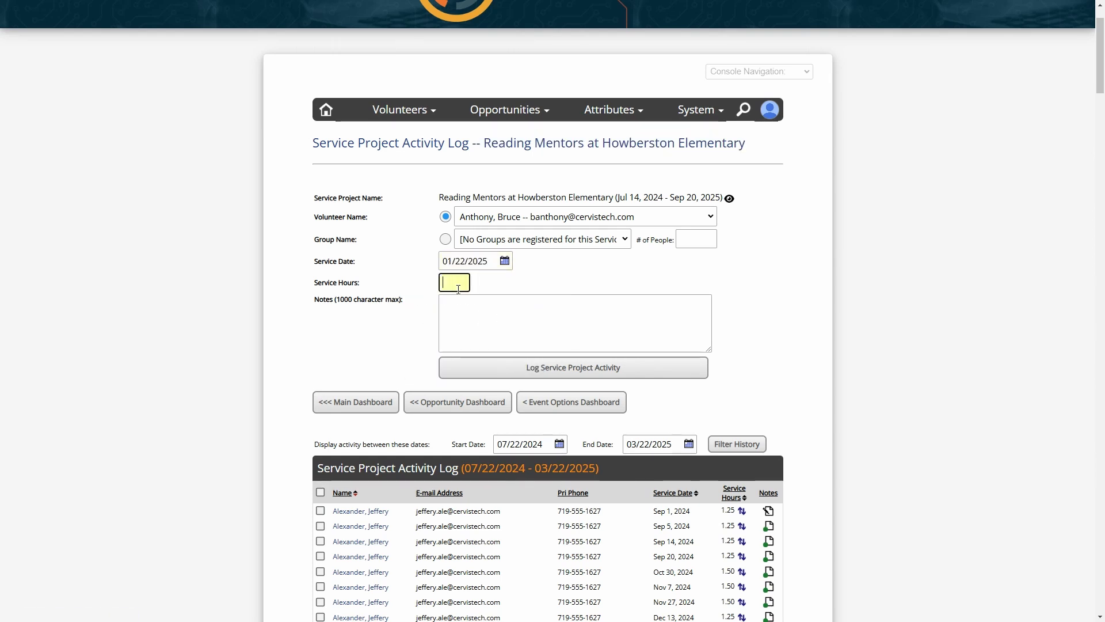
type("3")
key("Tab")
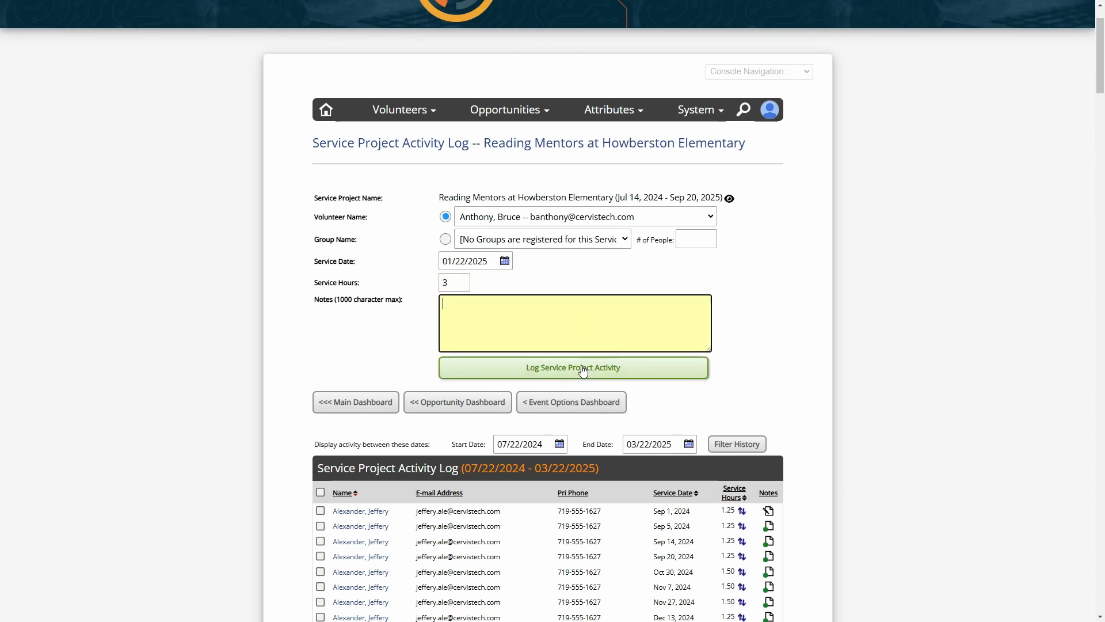
left_click(580, 366)
Verify the new 3.00-hour Jan 22, 2025 entry in the activity log
scroll(702, 264, "down", 5)
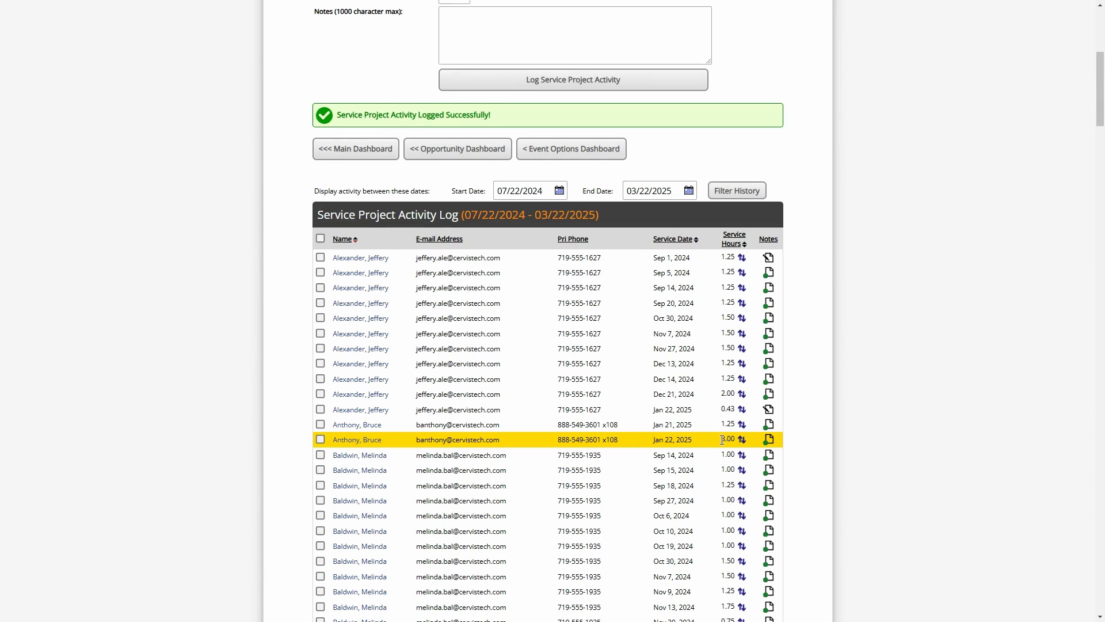
left_click_drag(723, 440, 739, 441)
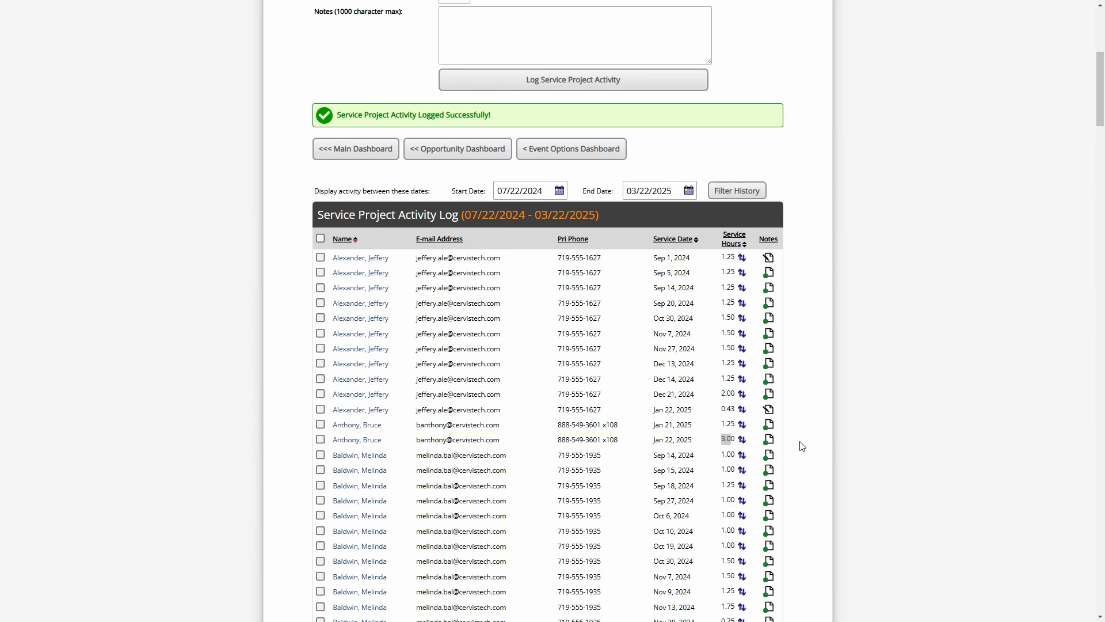
left_click(724, 439)
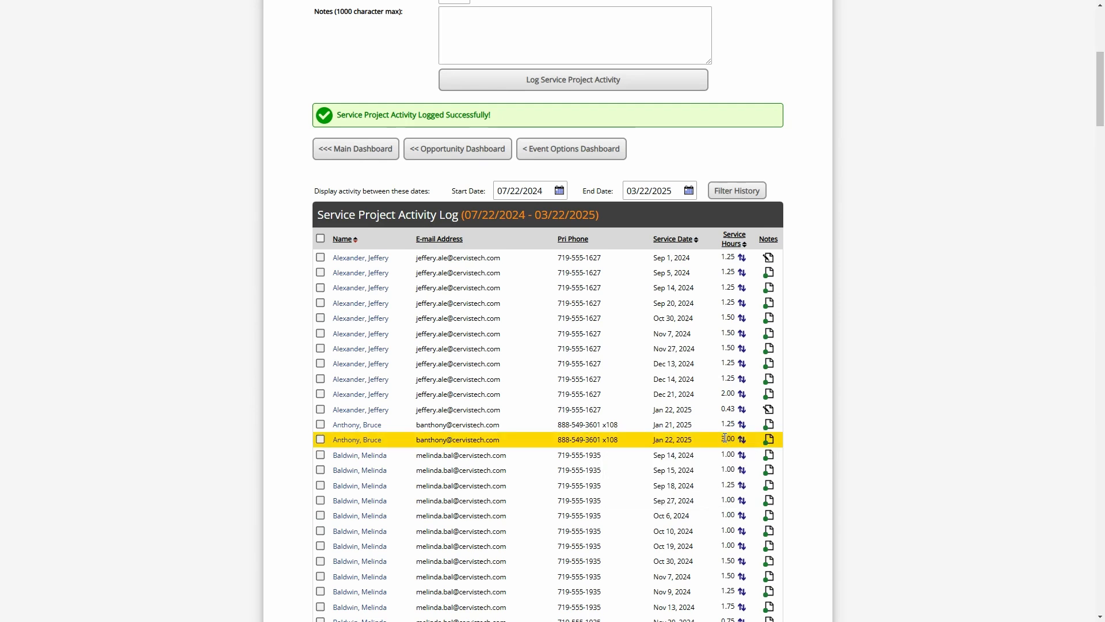
scroll(721, 448, "up", 5)
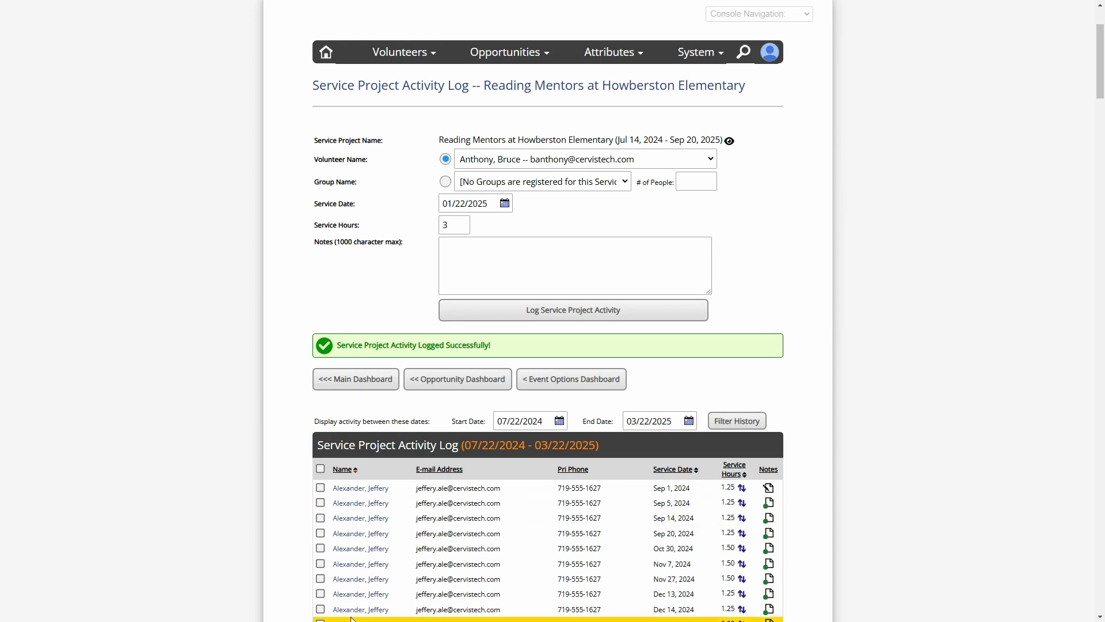
Return to the 17-result opportunity listing and scroll down to Reading Mentors at row 15
left_click_drag(449, 140, 576, 138)
left_click(577, 138)
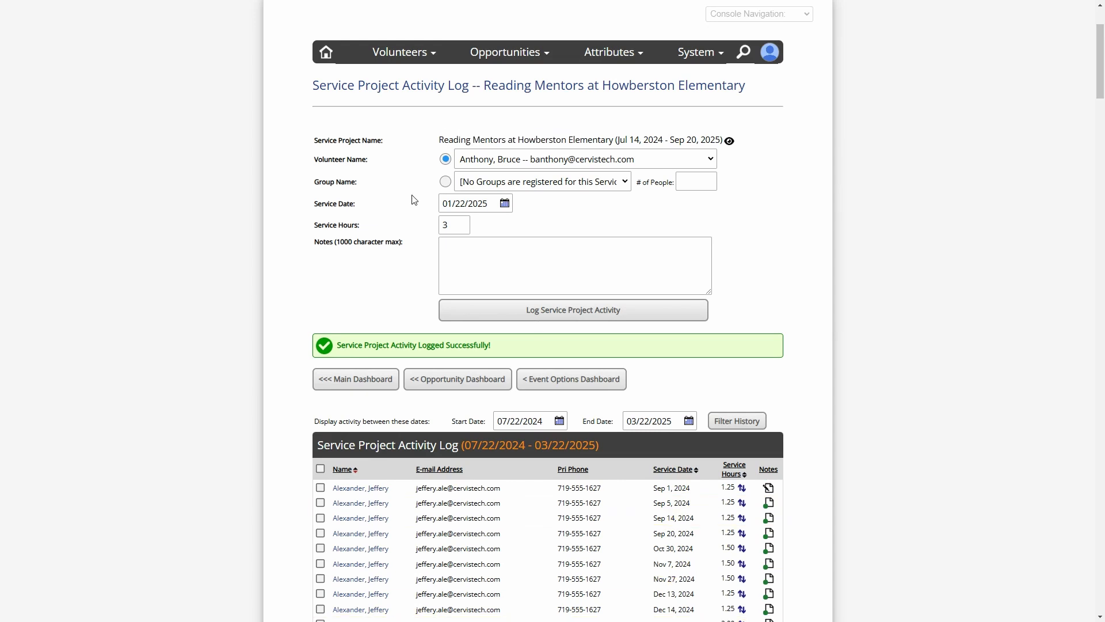
left_click(495, 379)
scroll(521, 375, "down", 6)
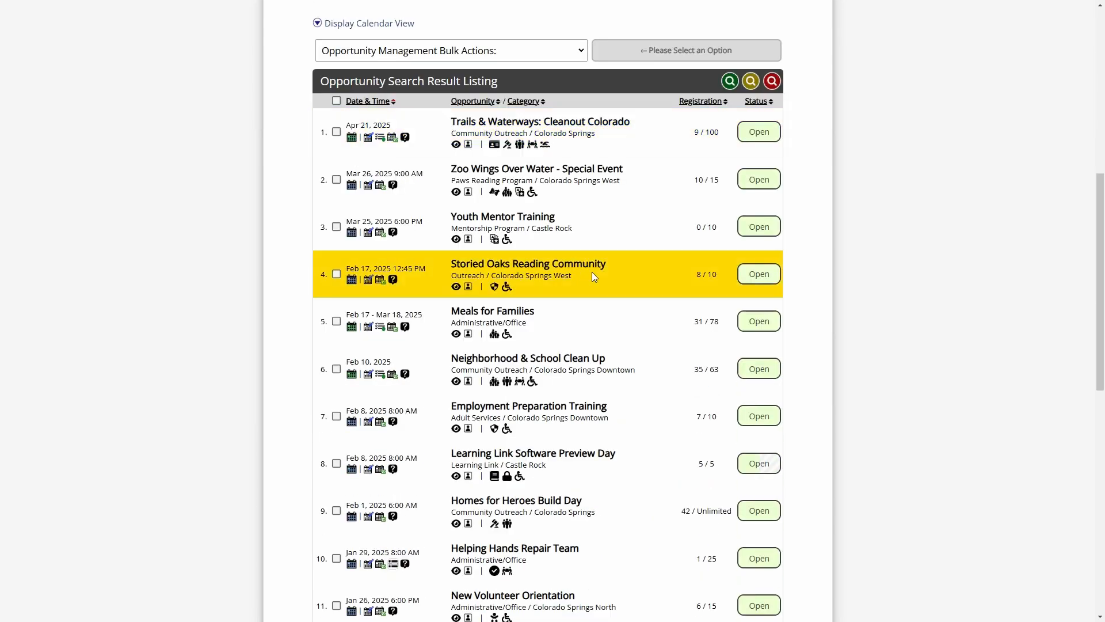
scroll(818, 316, "down", 4)
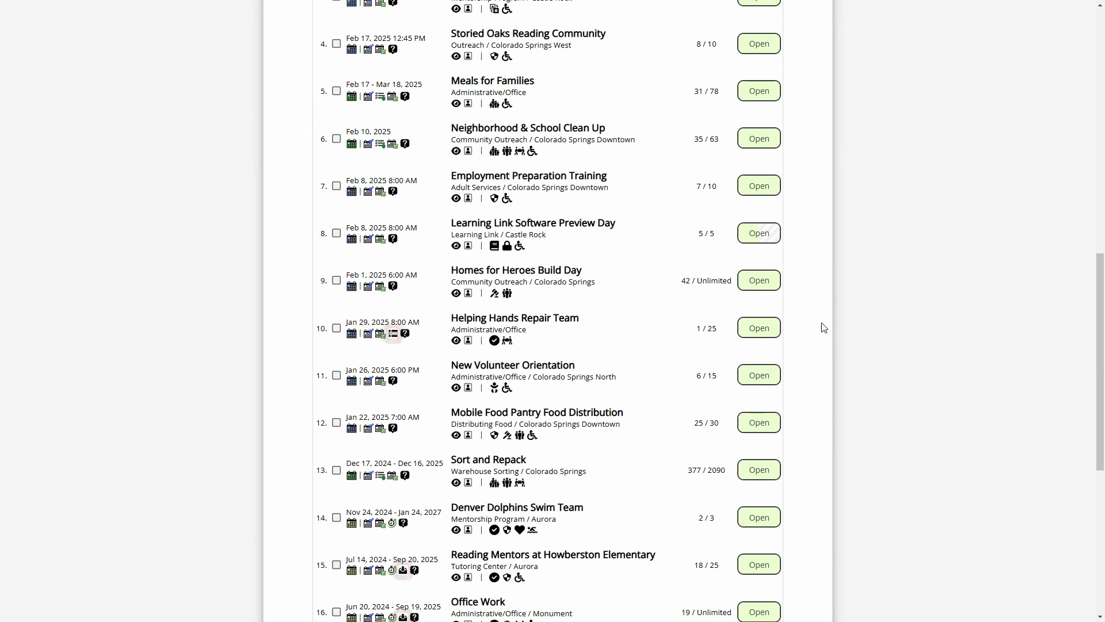
scroll(818, 325, "down", 3)
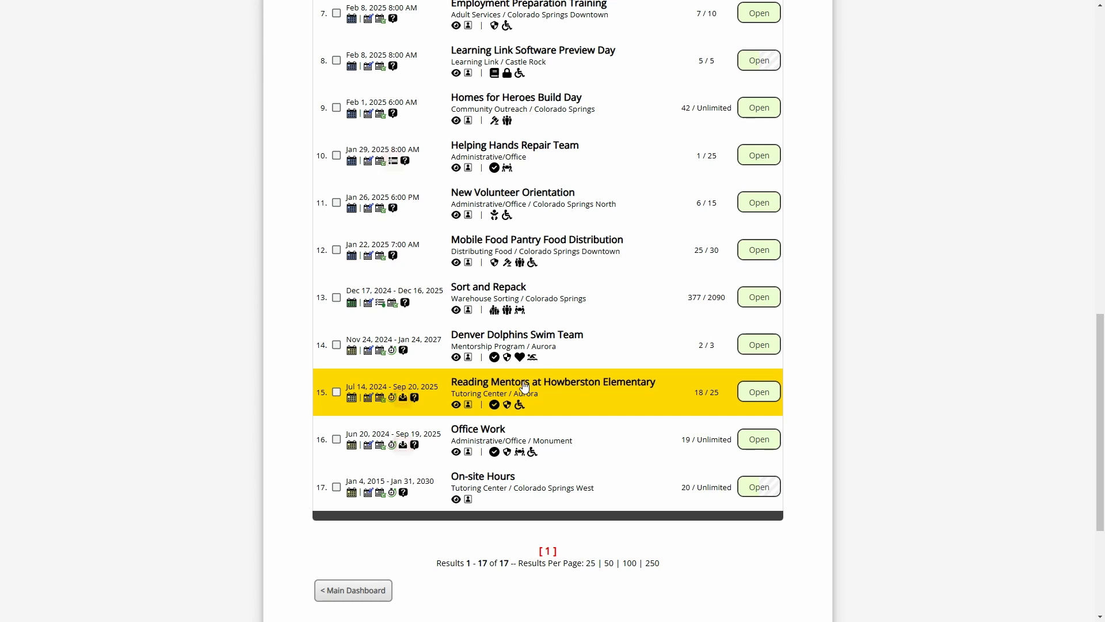
Open Reading Mentors at Howberston Elementary from row 15 of the opportunity list
left_click(505, 387)
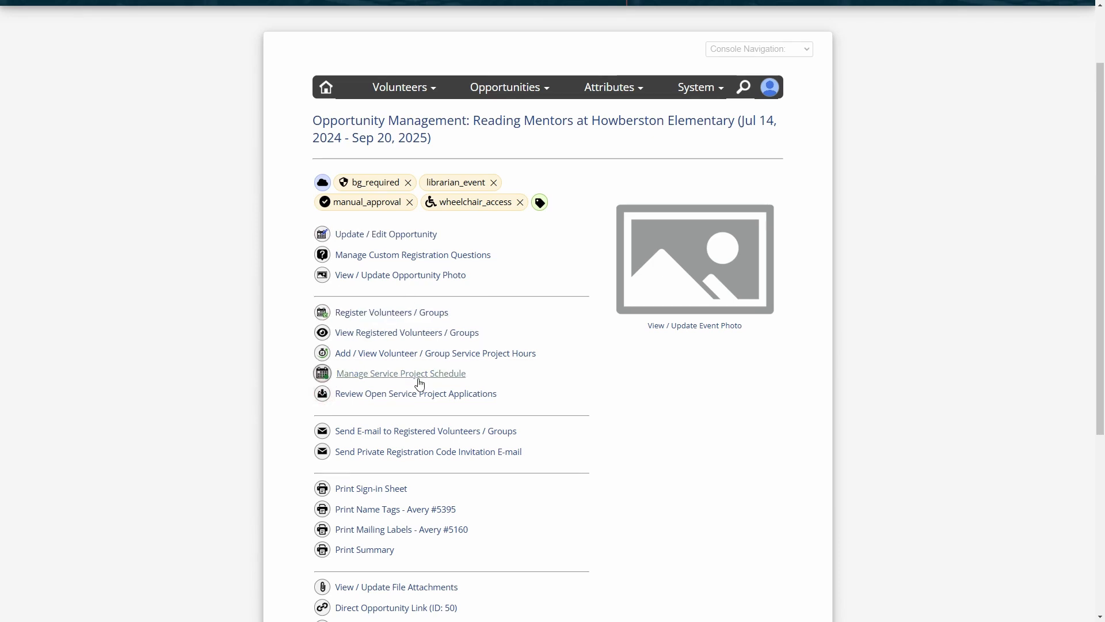
In the service project schedule, pick the volunteer and set start and end dates to 01/21/2025
left_click(375, 380)
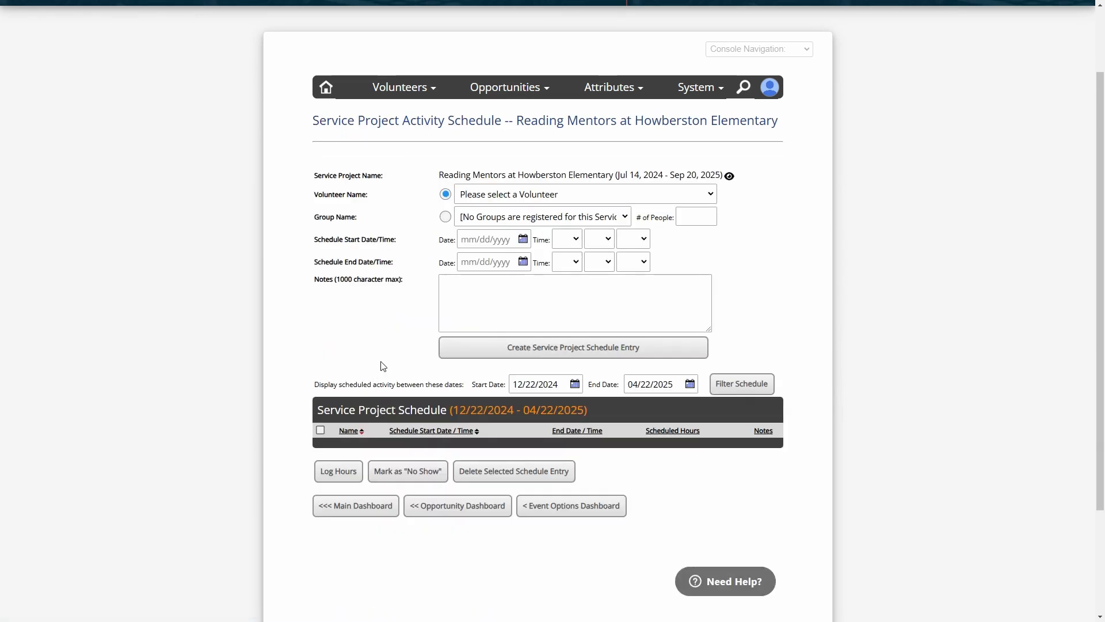
left_click(512, 196)
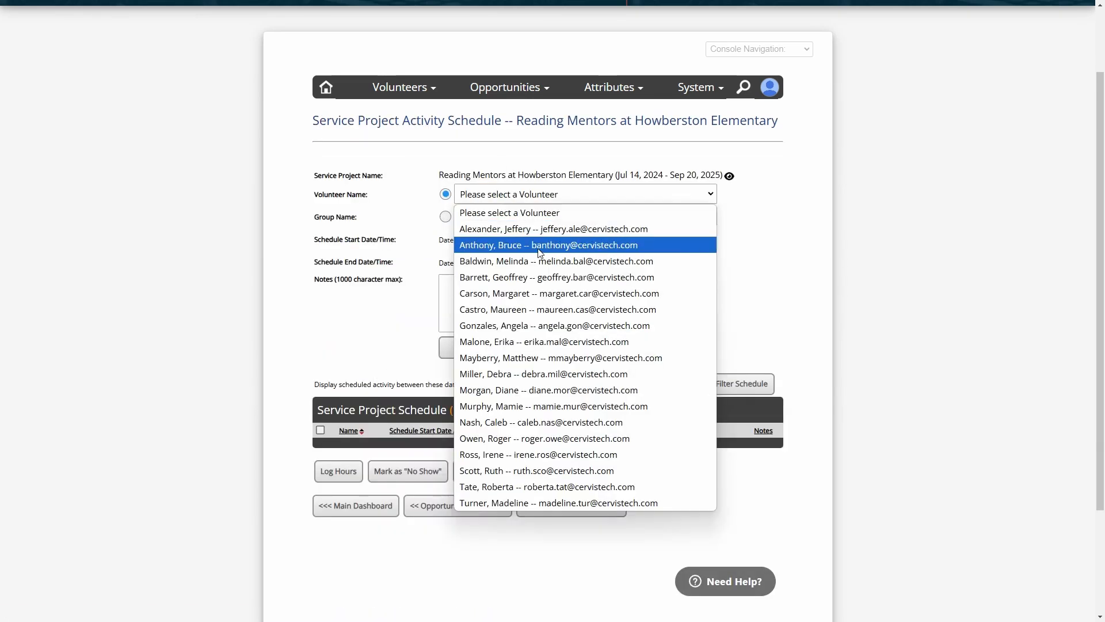
left_click(487, 245)
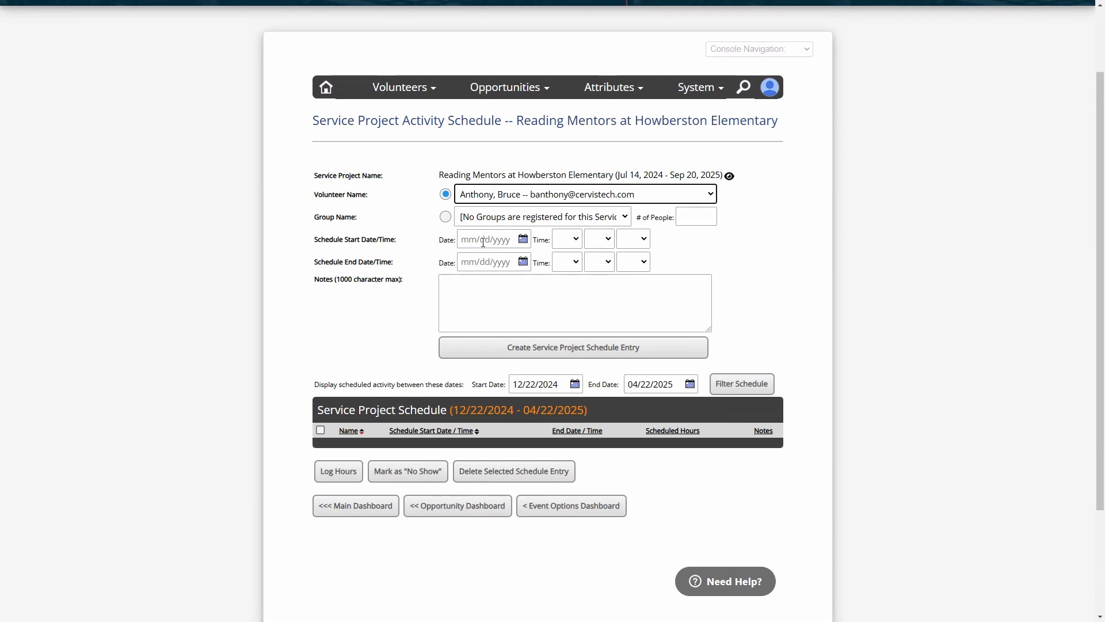
left_click(483, 241)
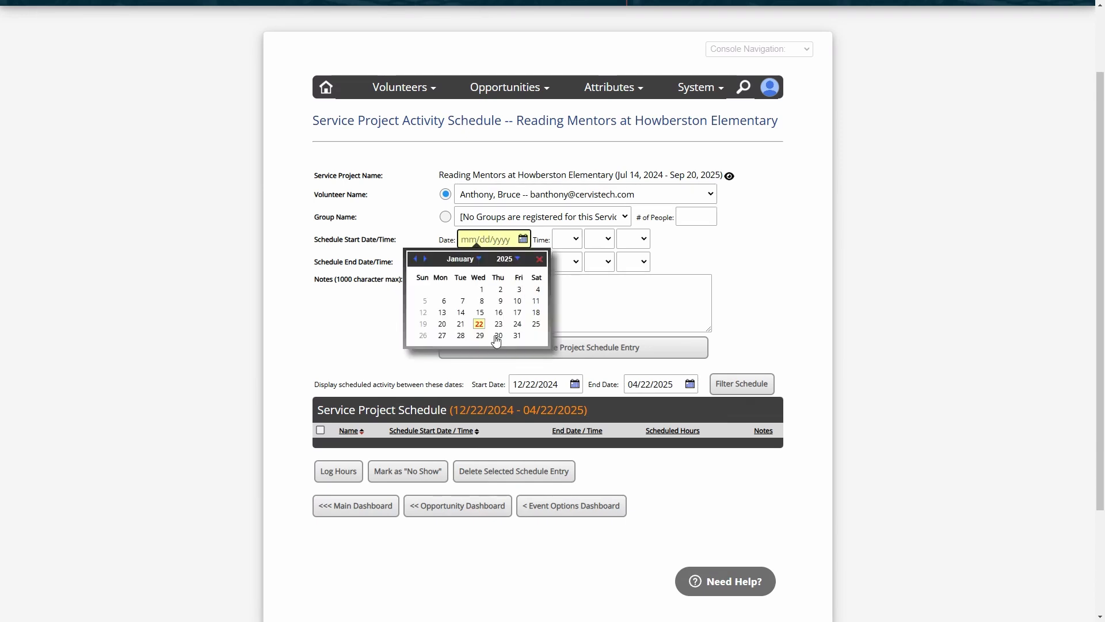
left_click(461, 325)
left_click(490, 262)
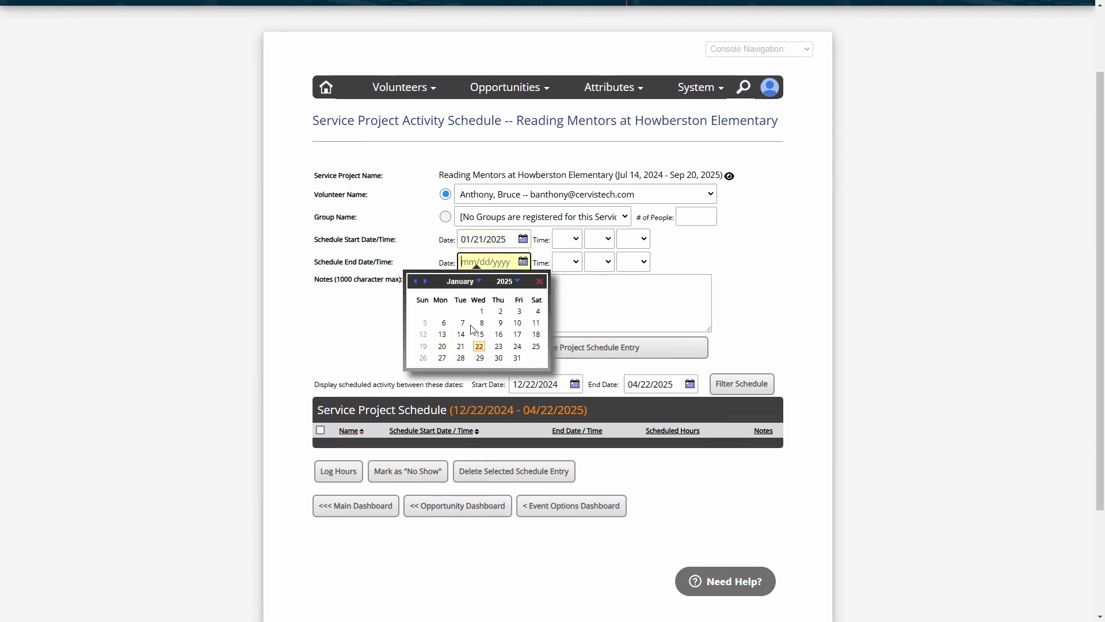
left_click(461, 346)
Set the shift time to 12:00 PM–2:00 PM and create the schedule entry
left_click(570, 246)
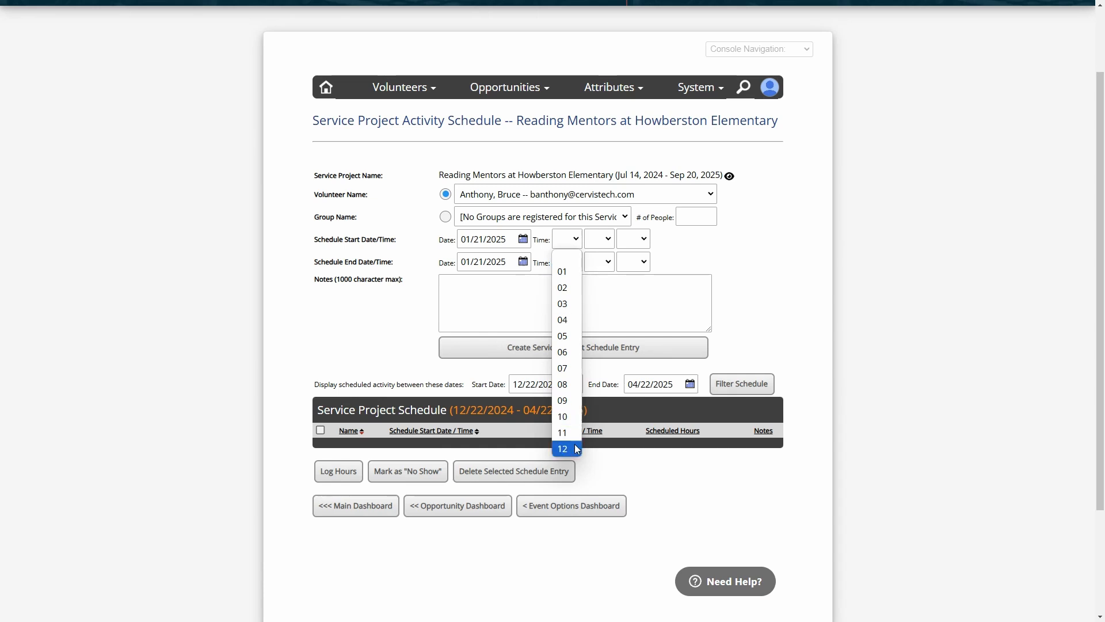
left_click(574, 444)
left_click(598, 239)
left_click(599, 271)
left_click(633, 239)
left_click(632, 287)
left_click(567, 262)
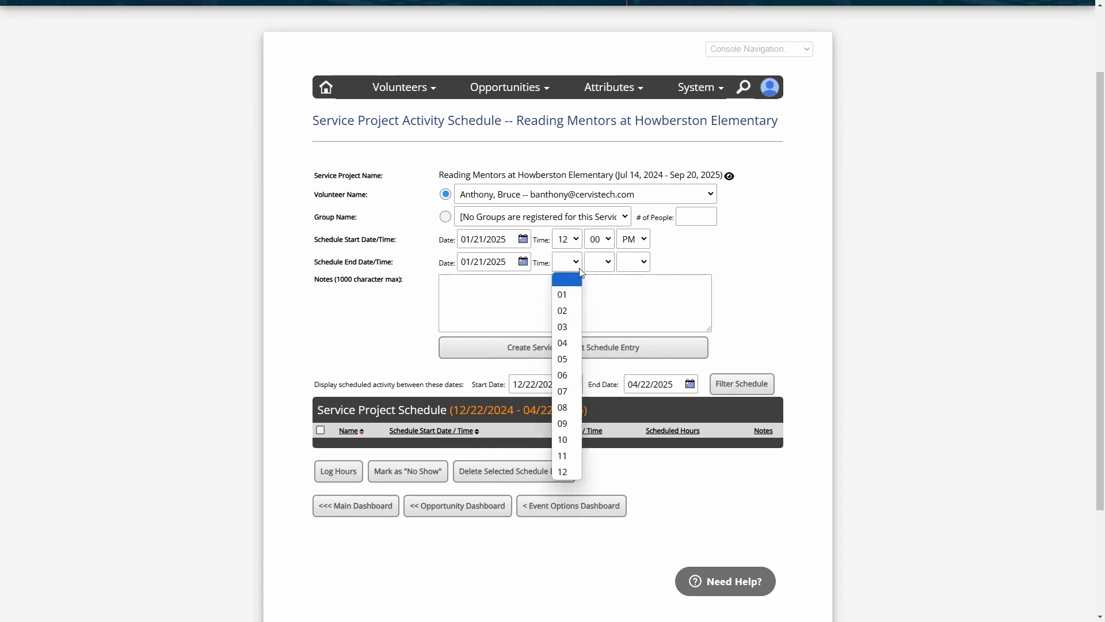
left_click(566, 311)
left_click(606, 263)
left_click(596, 291)
left_click(634, 262)
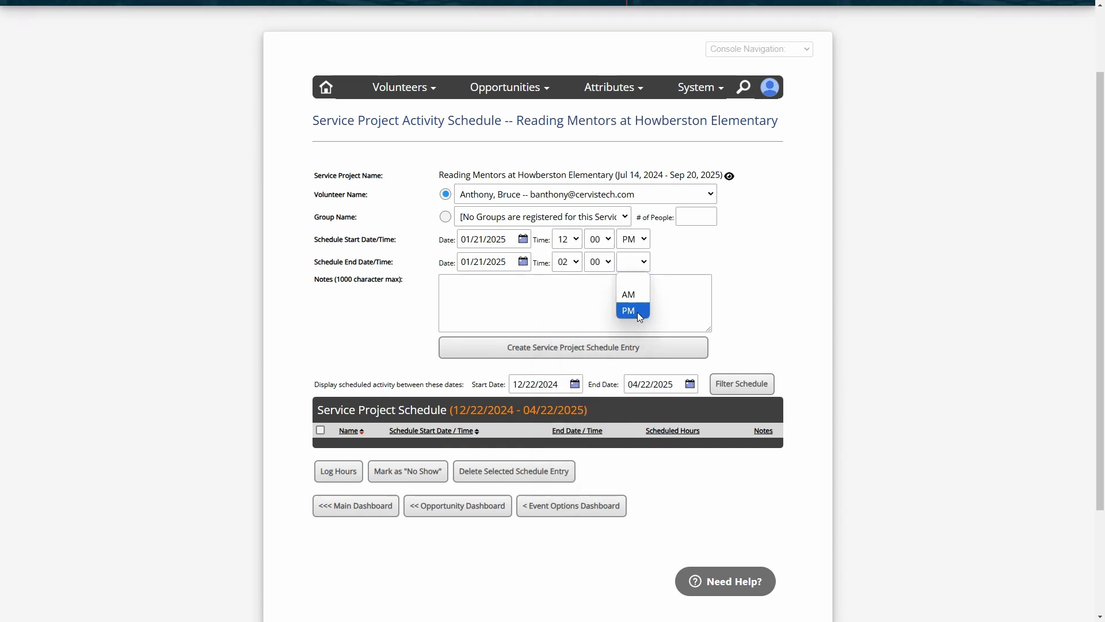
left_click(636, 312)
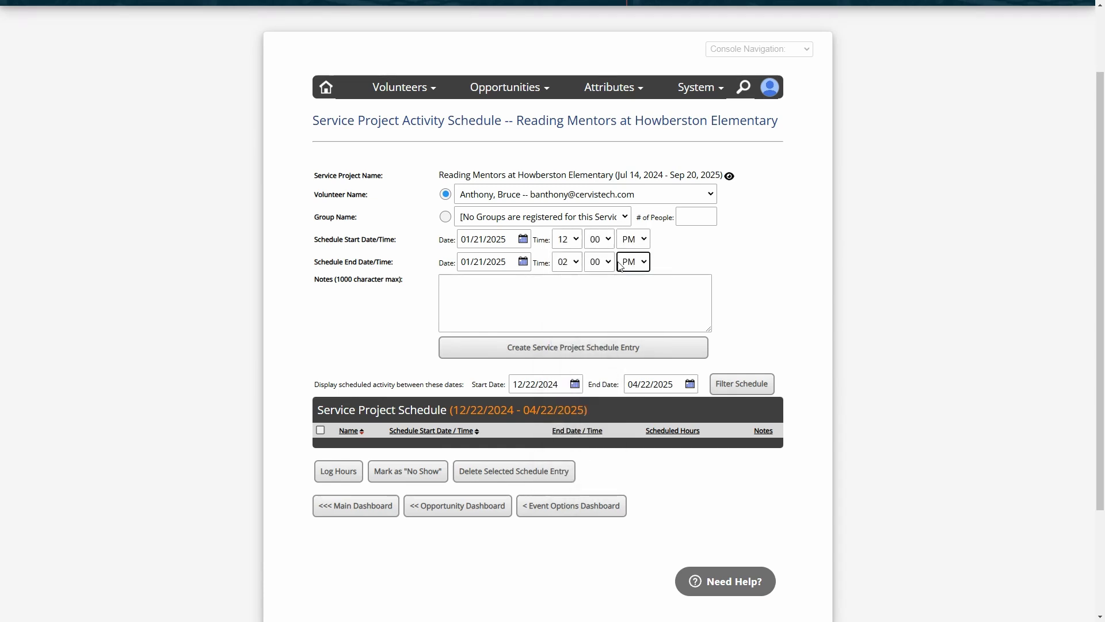
left_click(518, 311)
left_click(574, 352)
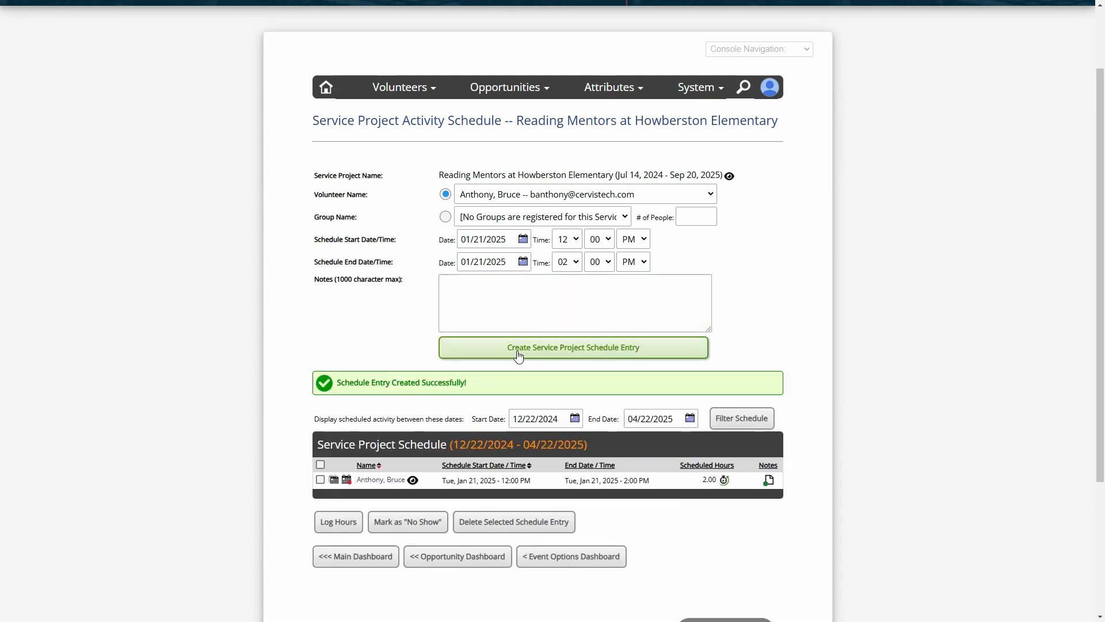
scroll(478, 331, "down", 3)
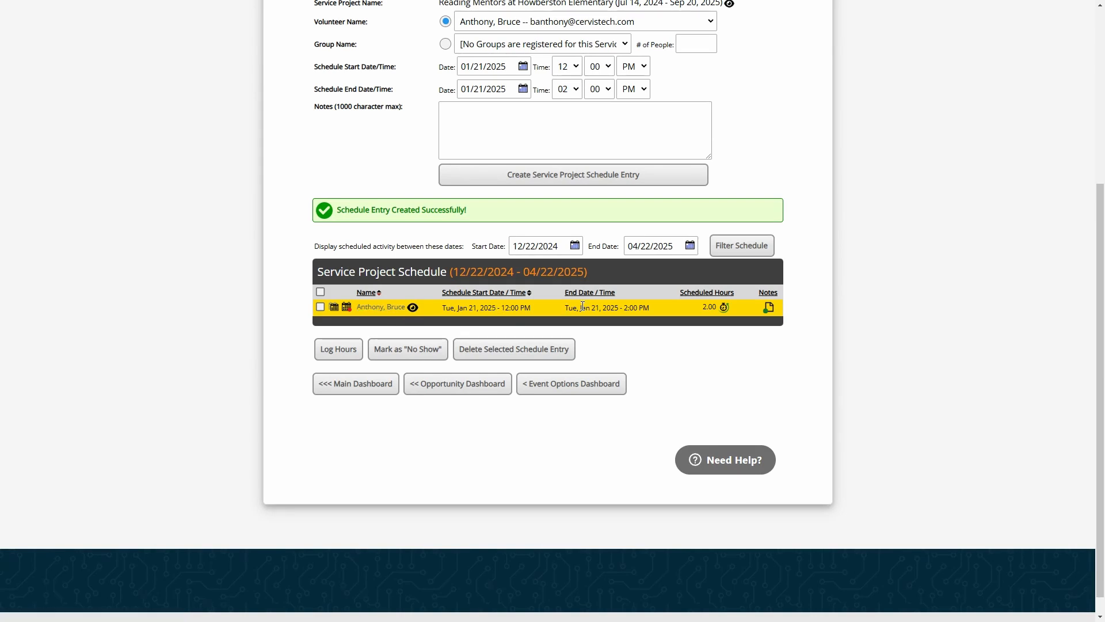
Repeat the shift weekly on Tuesdays from 01/22/2025 to 05/30/2025
left_click(334, 313)
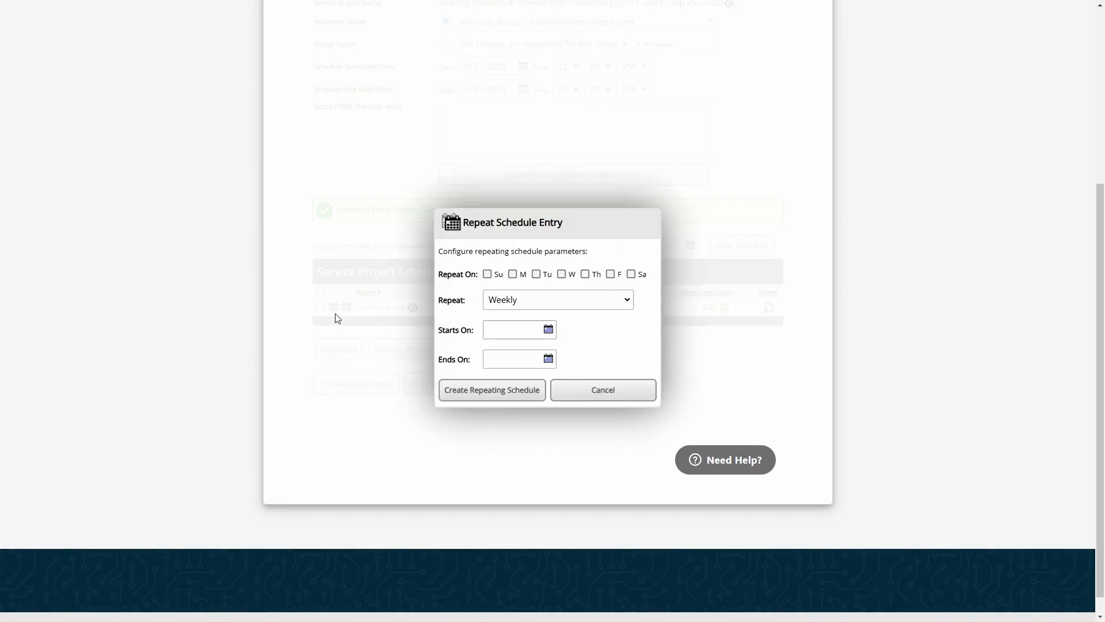
left_click(545, 275)
left_click(514, 329)
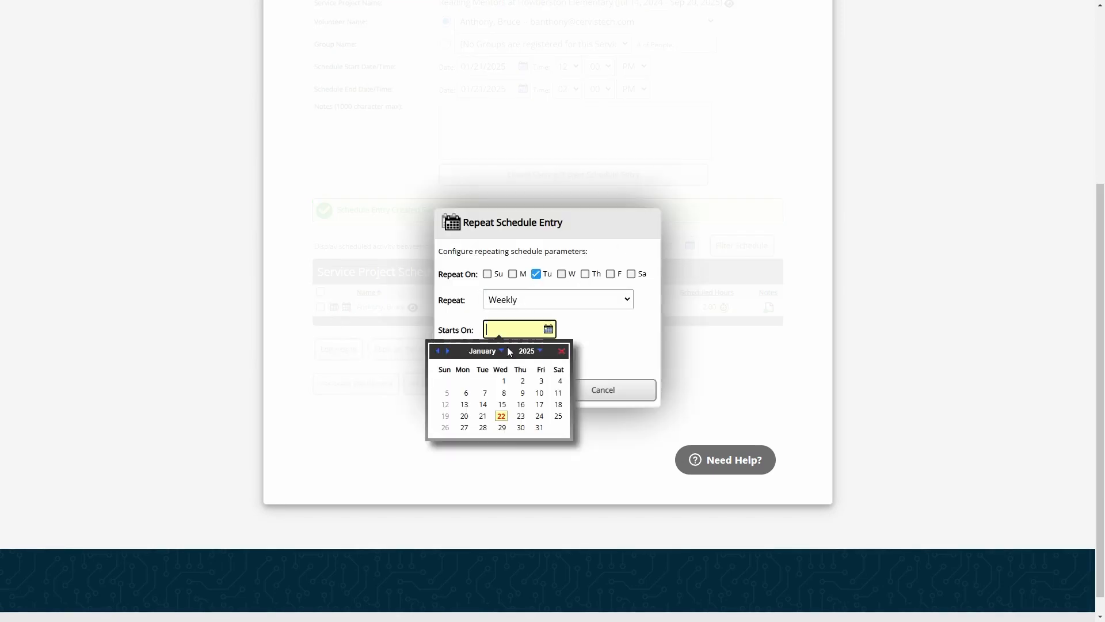
left_click(501, 416)
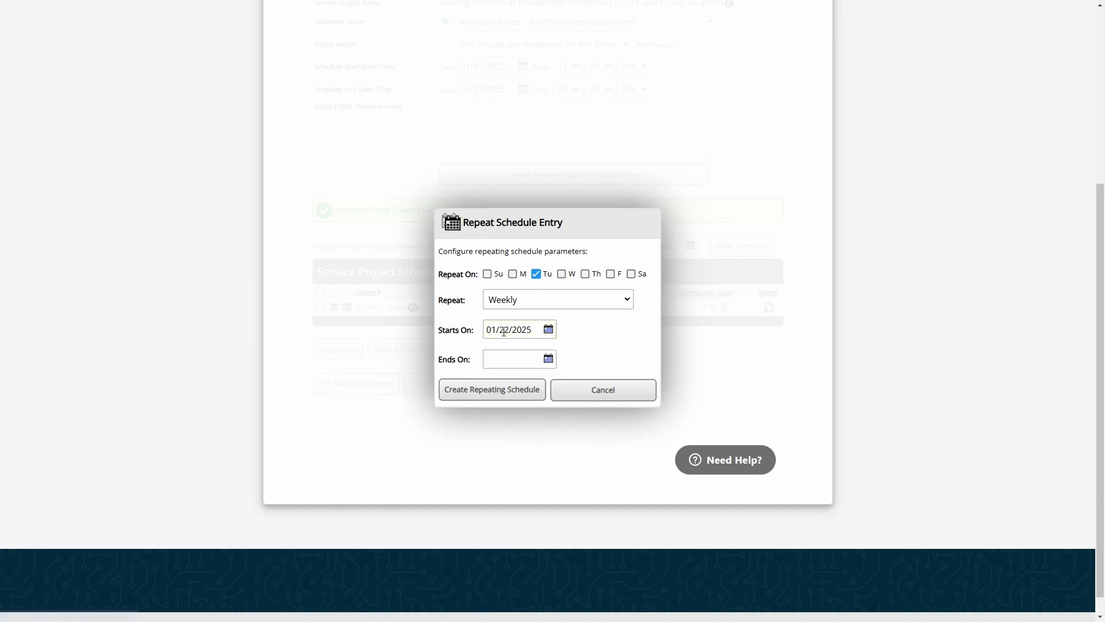
left_click(511, 357)
left_click(487, 380)
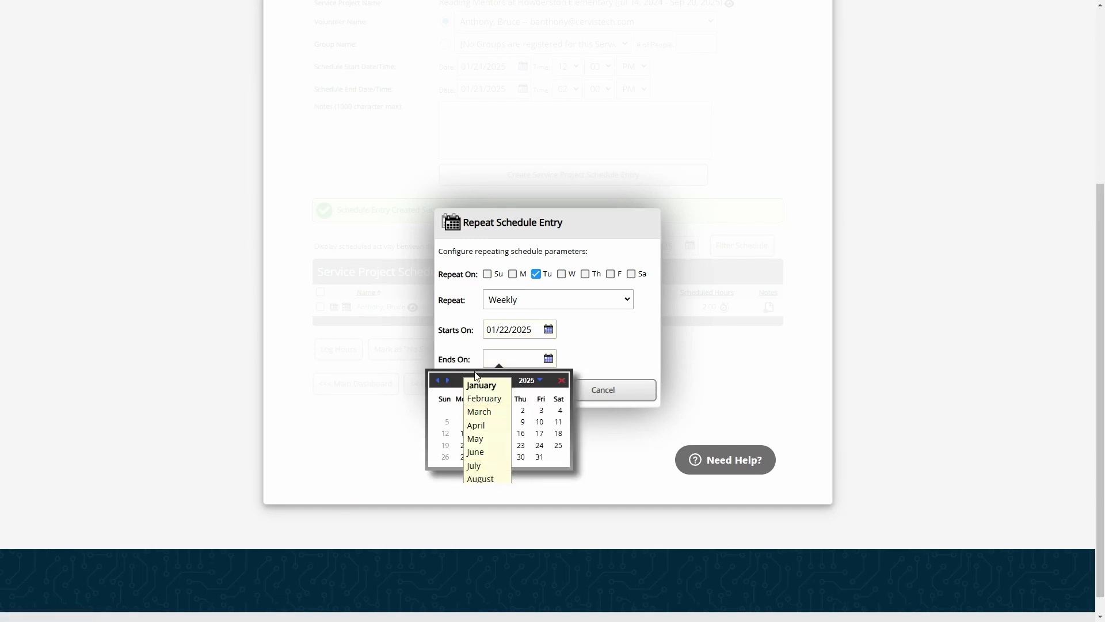
left_click(471, 382)
left_click(447, 380)
left_click(447, 380)
left_click(447, 380)
left_click(447, 380)
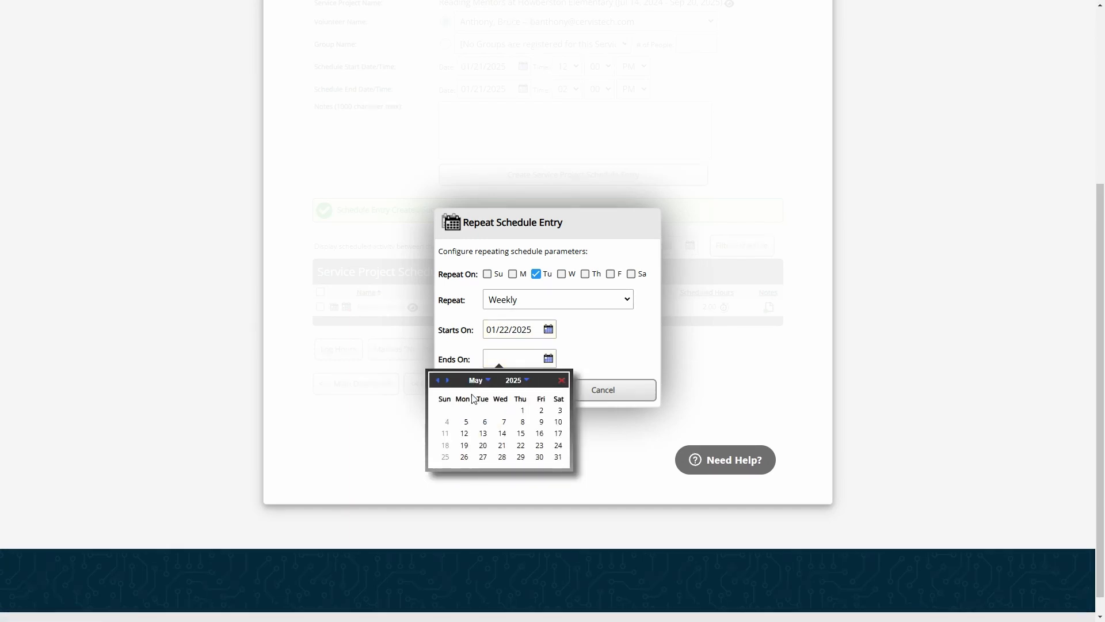
left_click(538, 457)
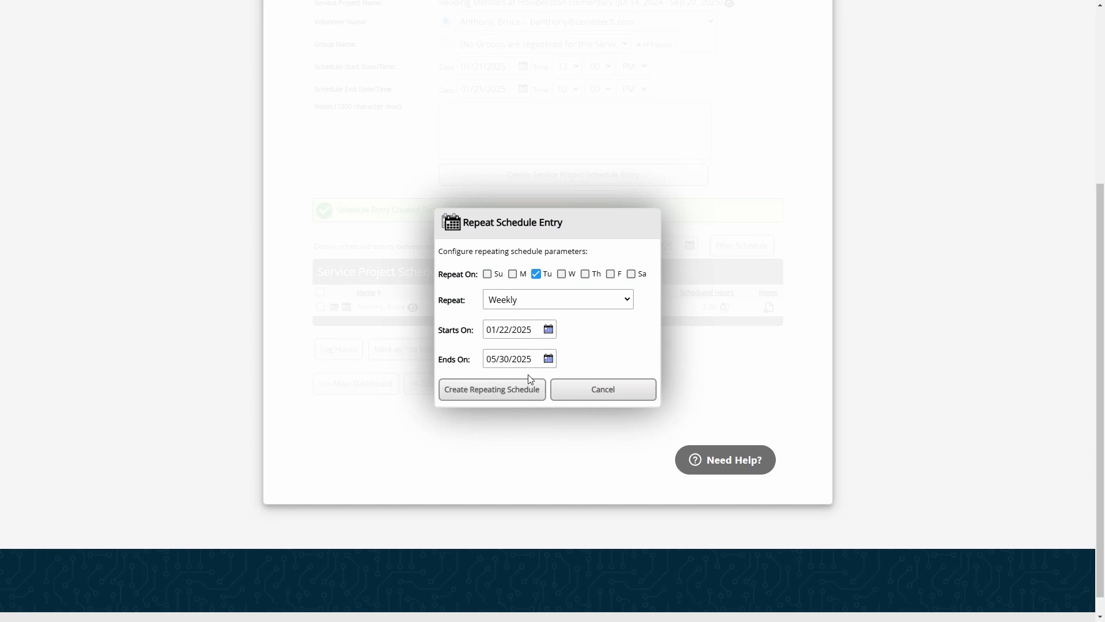
left_click(490, 394)
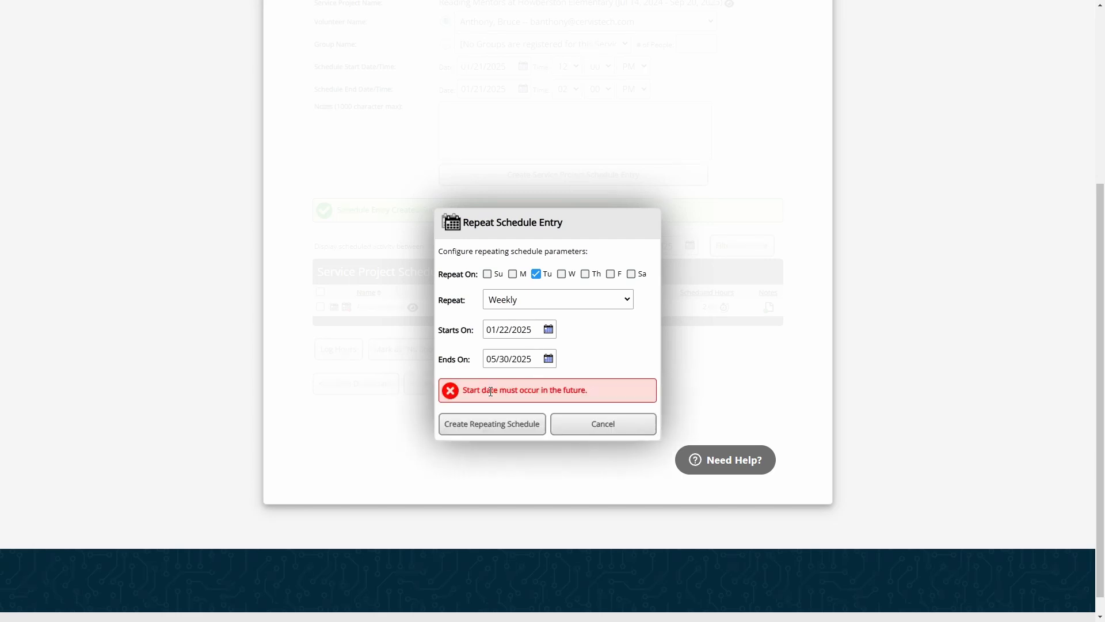
Change the repeat start date to 01/23/2025 and create the weekly repeating schedule
left_click(529, 330)
left_click(520, 416)
left_click(499, 426)
Review the weekly schedule rows and their 2.00 scheduled hours
scroll(415, 310, "down", 2)
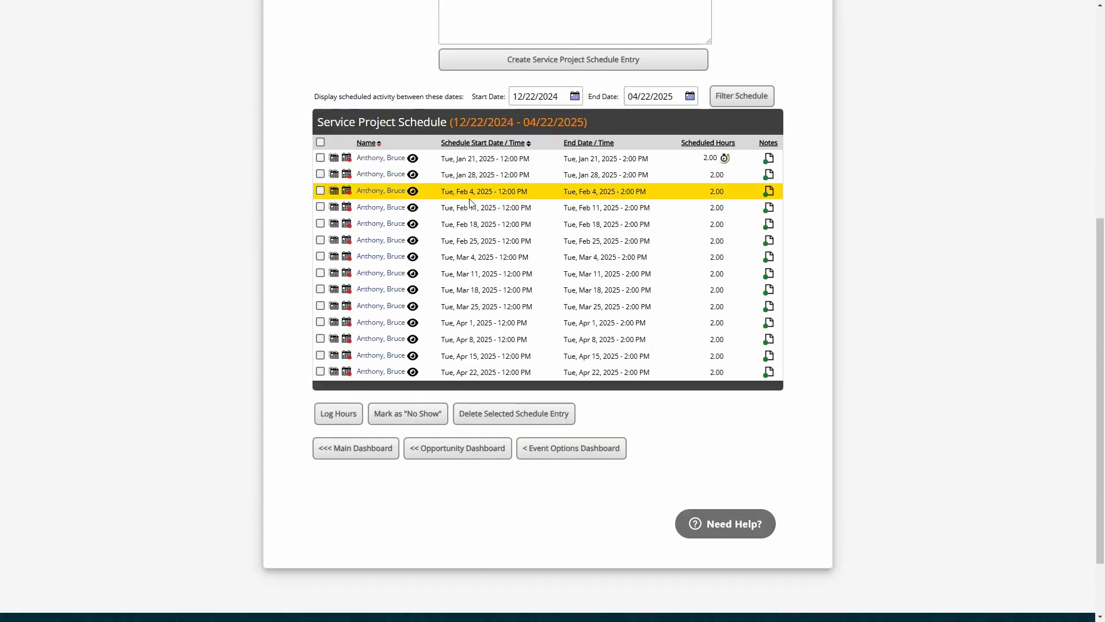
left_click_drag(462, 159, 681, 169)
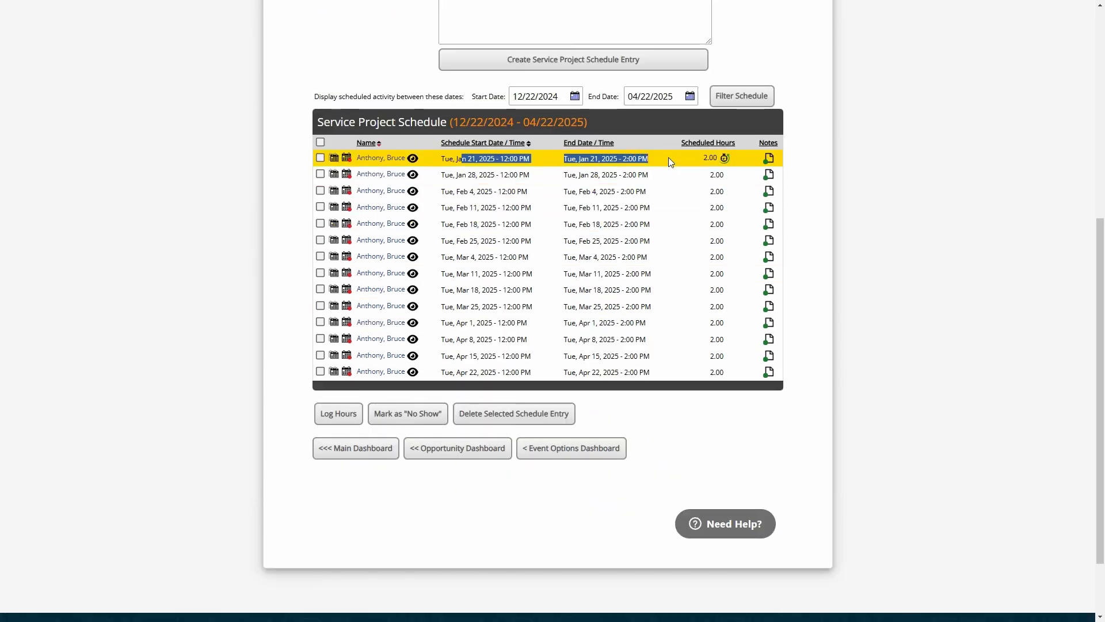
left_click(668, 158)
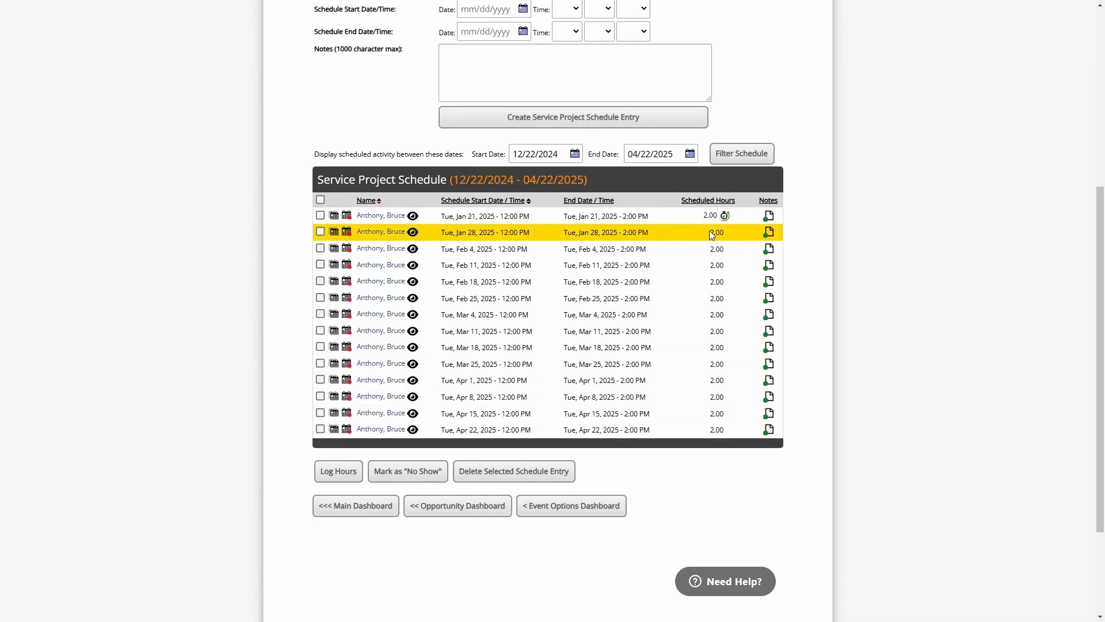
left_click_drag(709, 232, 726, 251)
left_click_drag(710, 265, 723, 314)
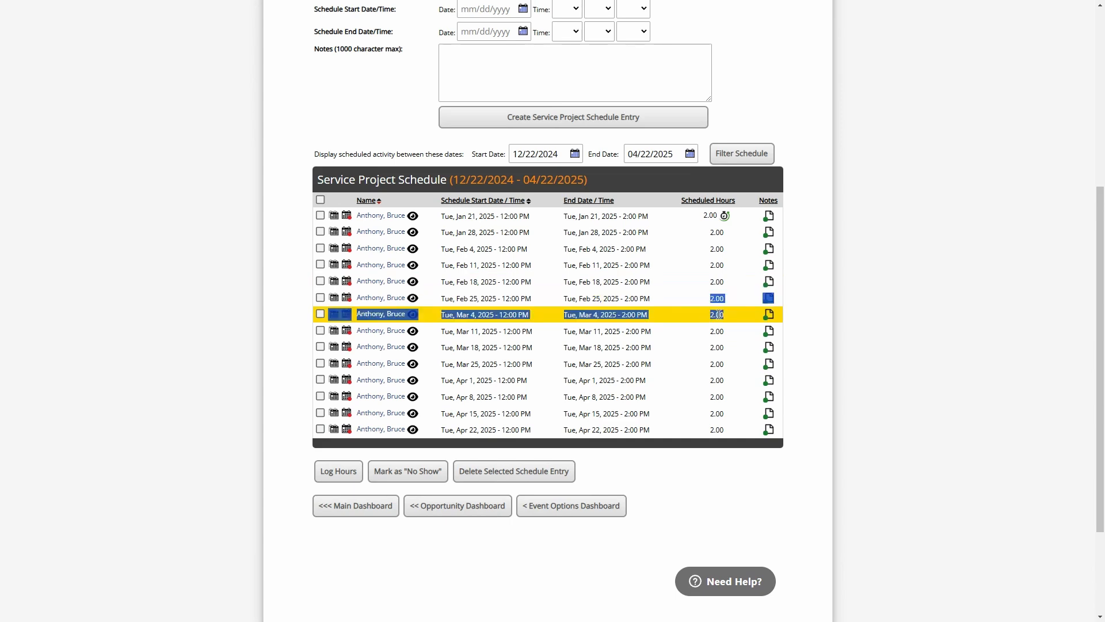
left_click(714, 329)
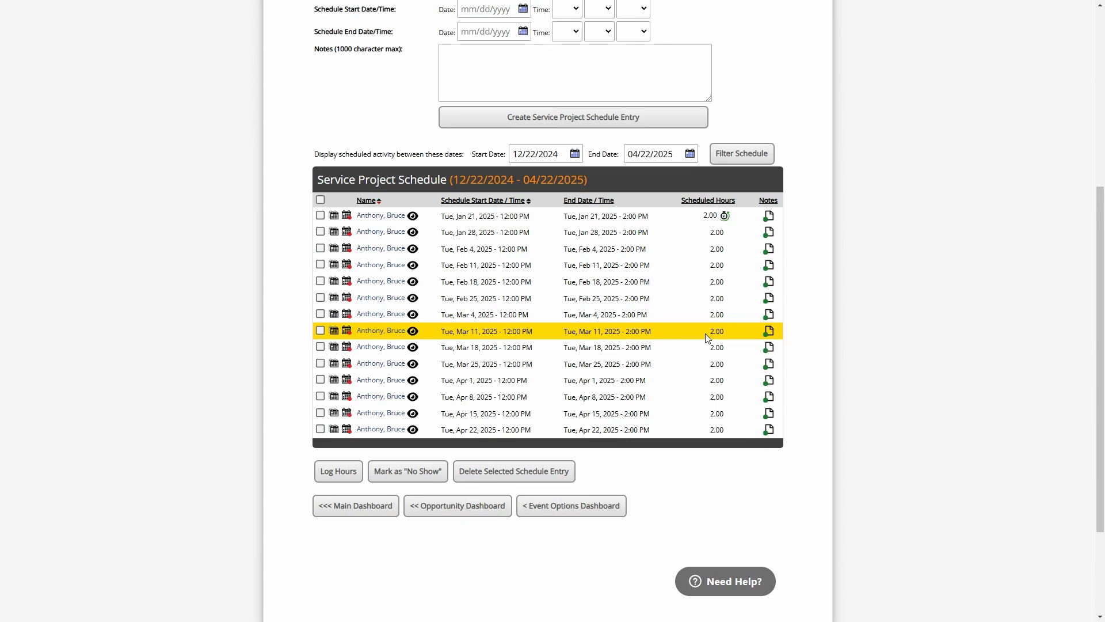
Tick the Tue, Jan 28, 2025 shift and point out its 2.00 hours
mouse_move(725, 218)
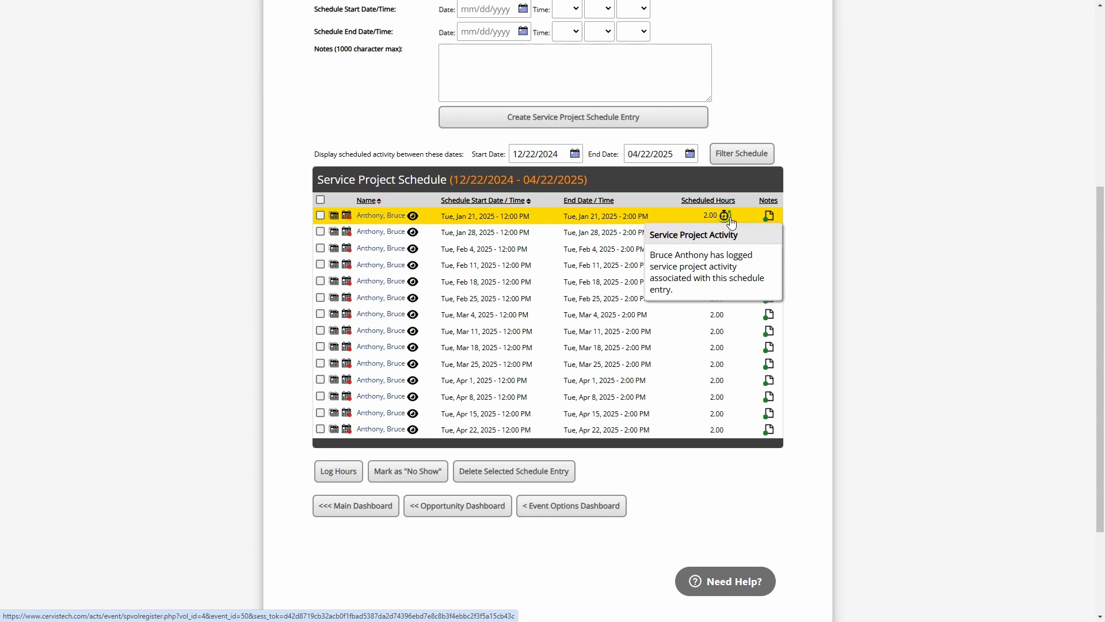
left_click(320, 232)
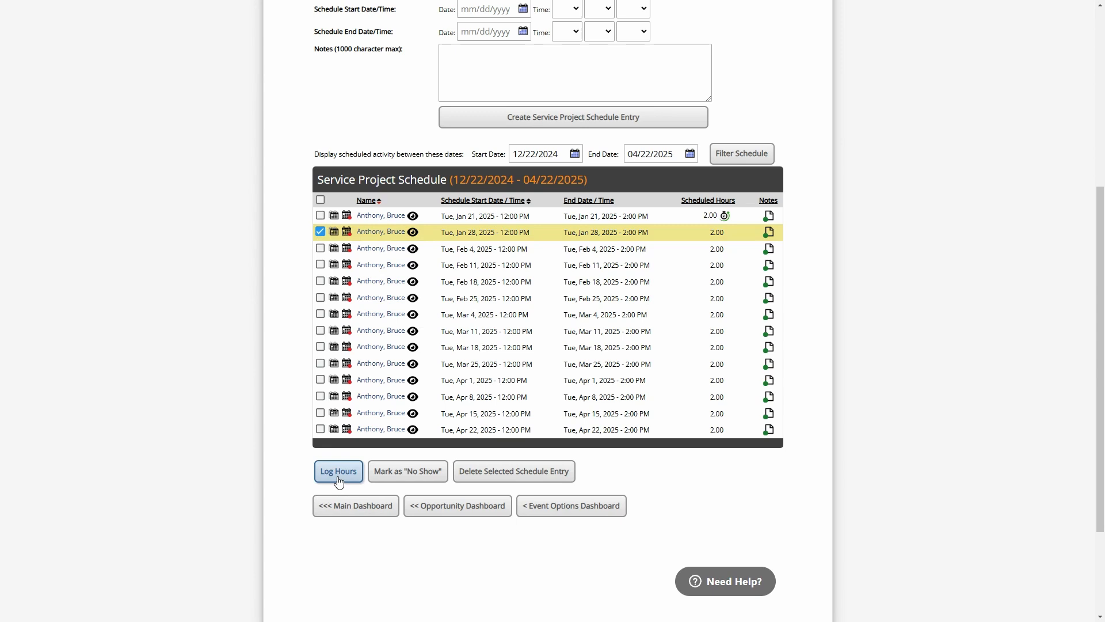
left_click_drag(712, 231, 735, 238)
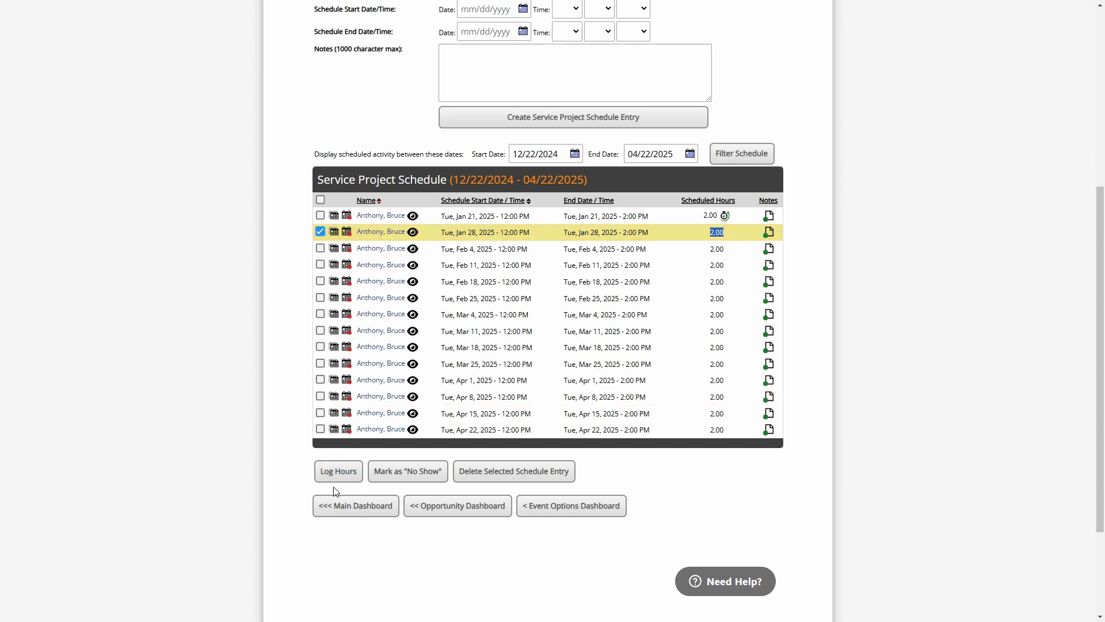
Try logging hours for the Jan 28 shift, then dismiss the hour-logging prompt
left_click(342, 473)
left_click(512, 493)
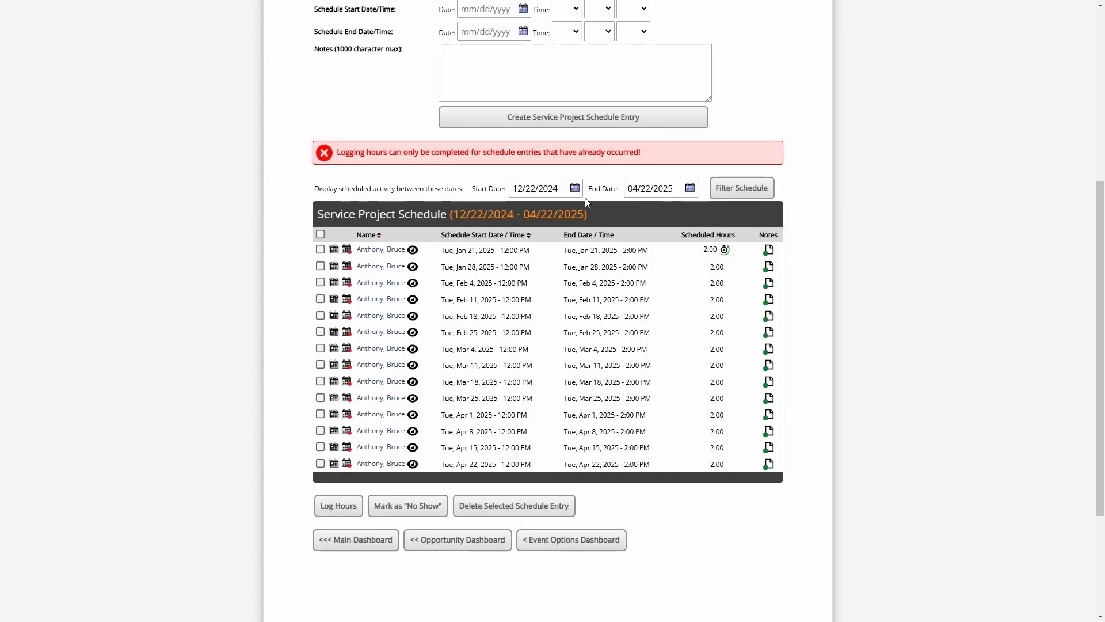
left_click_drag(711, 268, 727, 268)
left_click(723, 268)
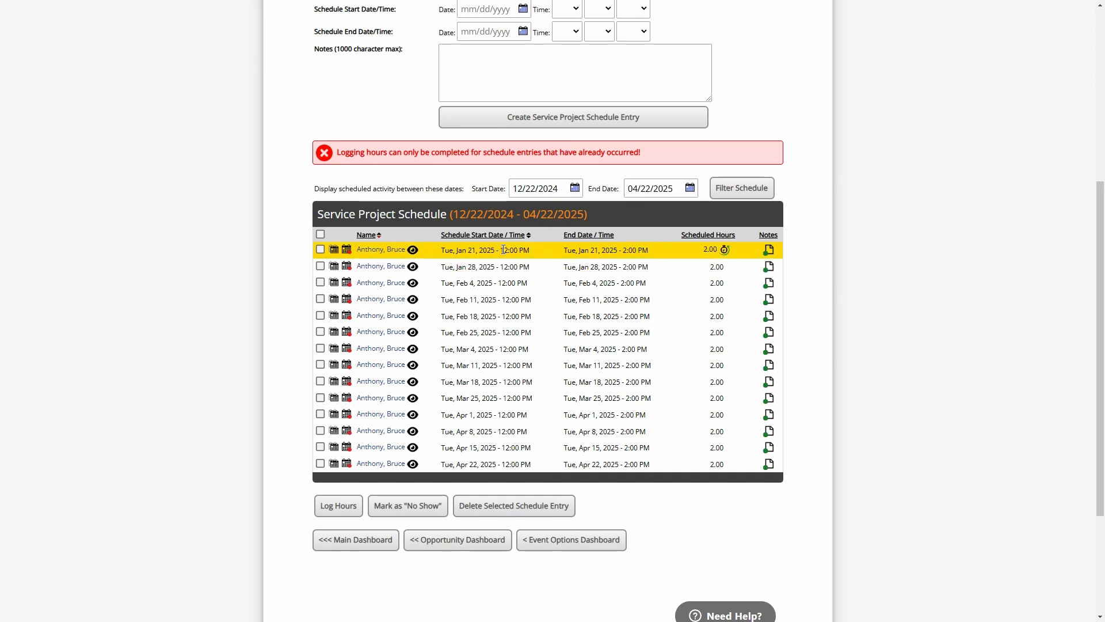
Review the Jan 21 start time and scroll through the weekly schedule entries
left_click_drag(503, 249, 535, 253)
left_click(626, 249)
mouse_move(724, 253)
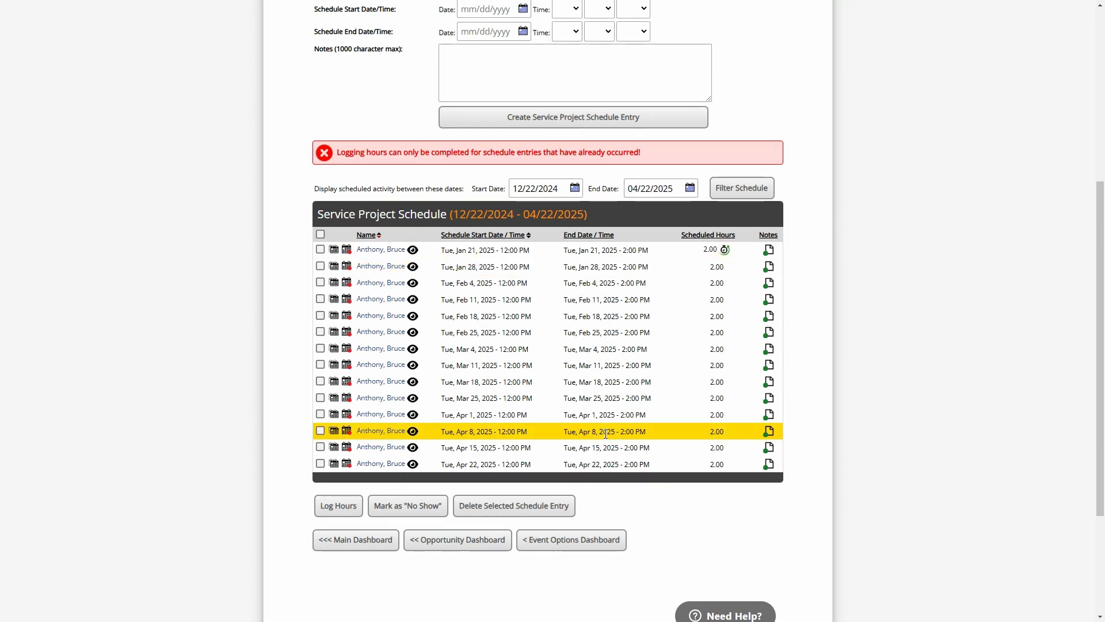
scroll(606, 434, "up", 2)
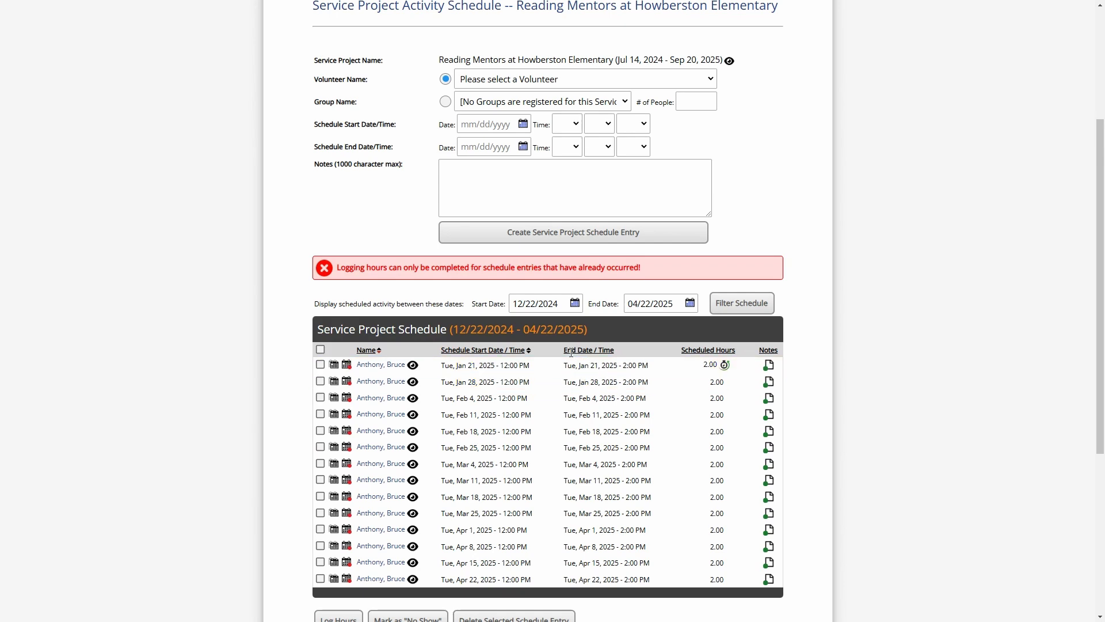
scroll(586, 410, "down", 2)
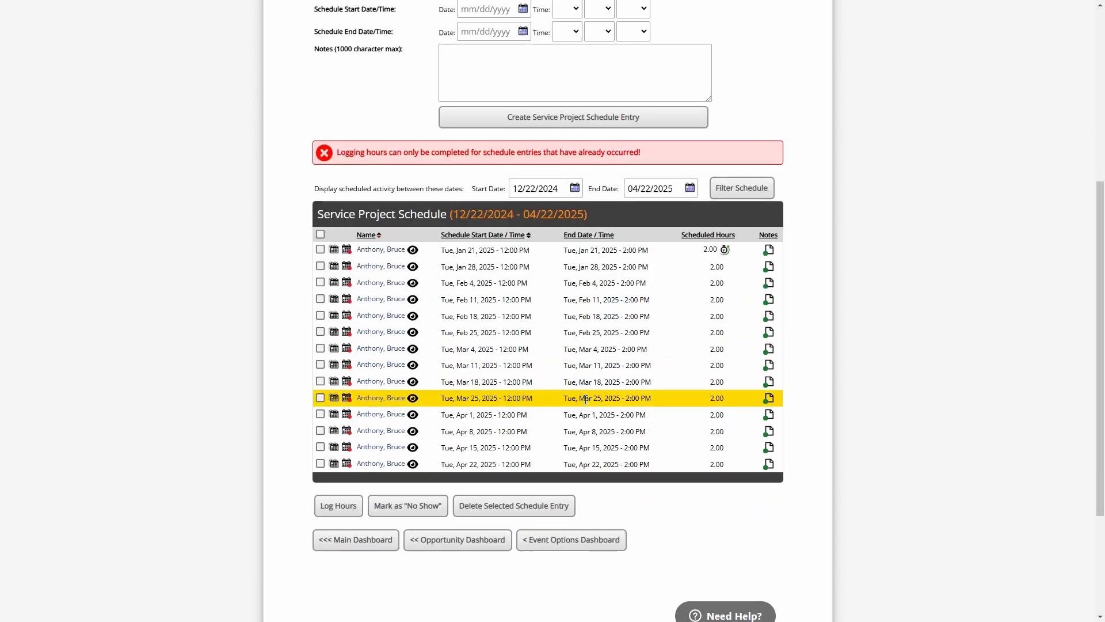
Return to the Opportunity Dashboard and display the monthly calendar view
left_click(479, 539)
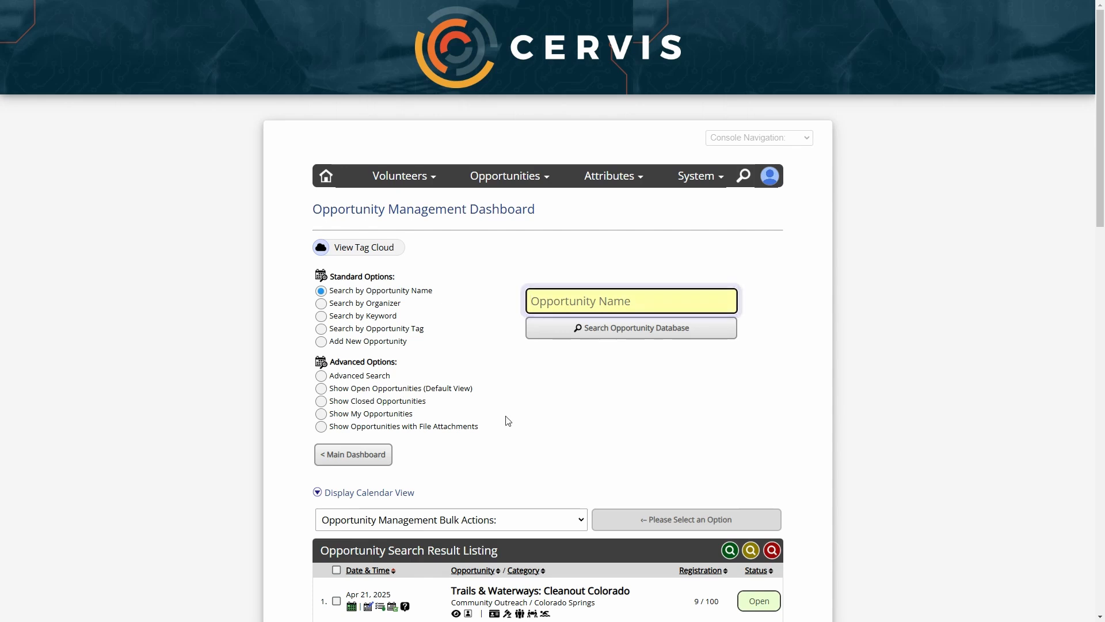
scroll(506, 419, "down", 4)
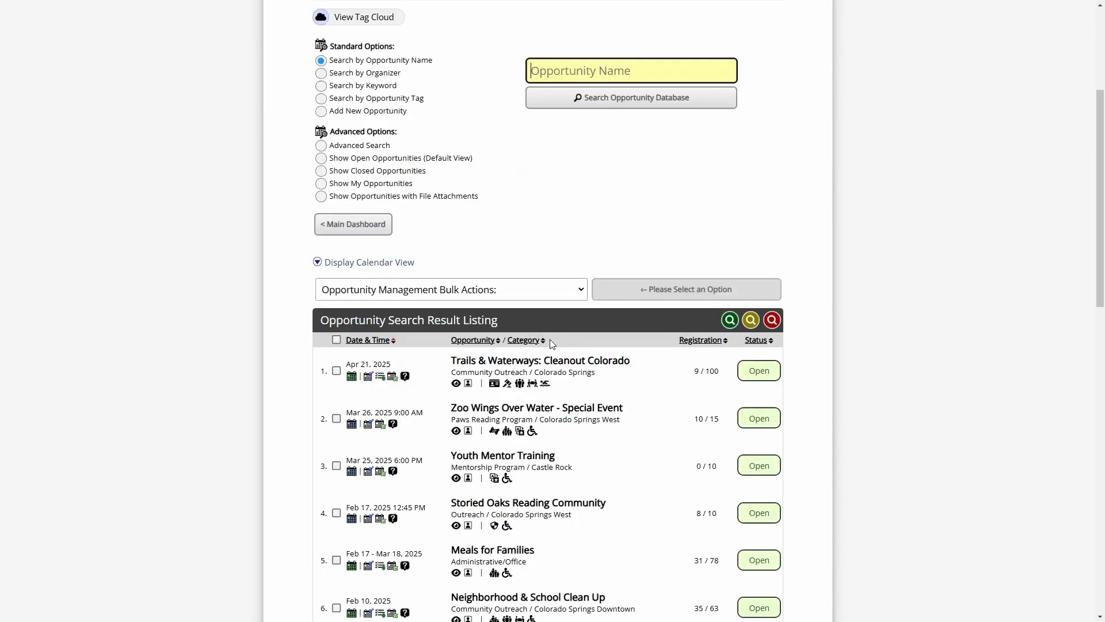
left_click(373, 264)
scroll(595, 219, "down", 6)
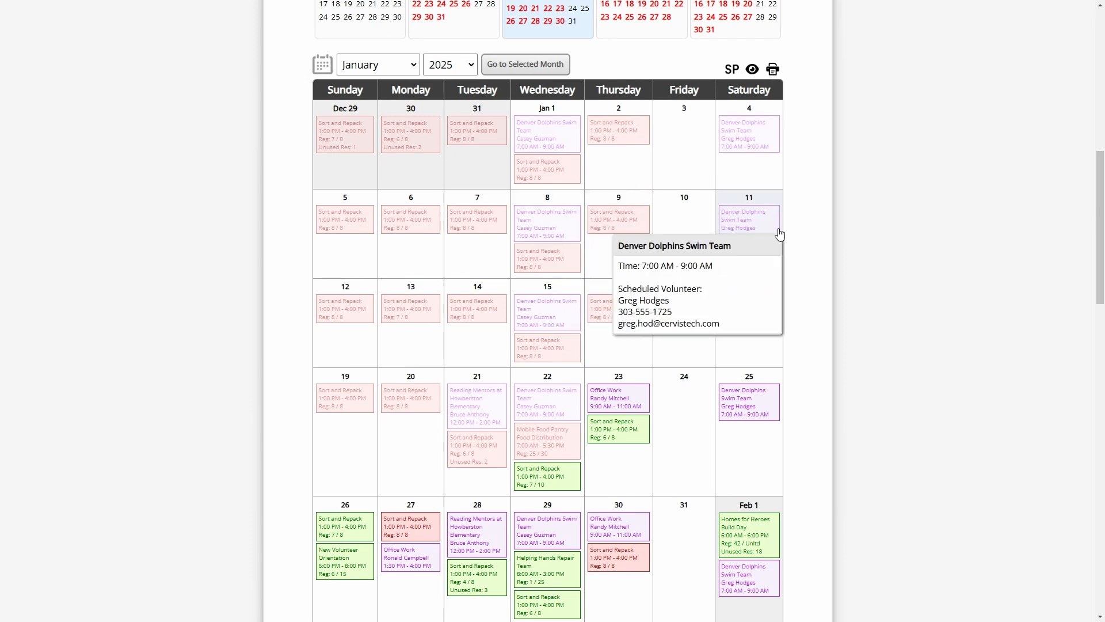
Inspect the January 2025 calendar events and open the printable calendar in a new window
mouse_move(515, 326)
mouse_move(481, 412)
scroll(487, 413, "down", 3)
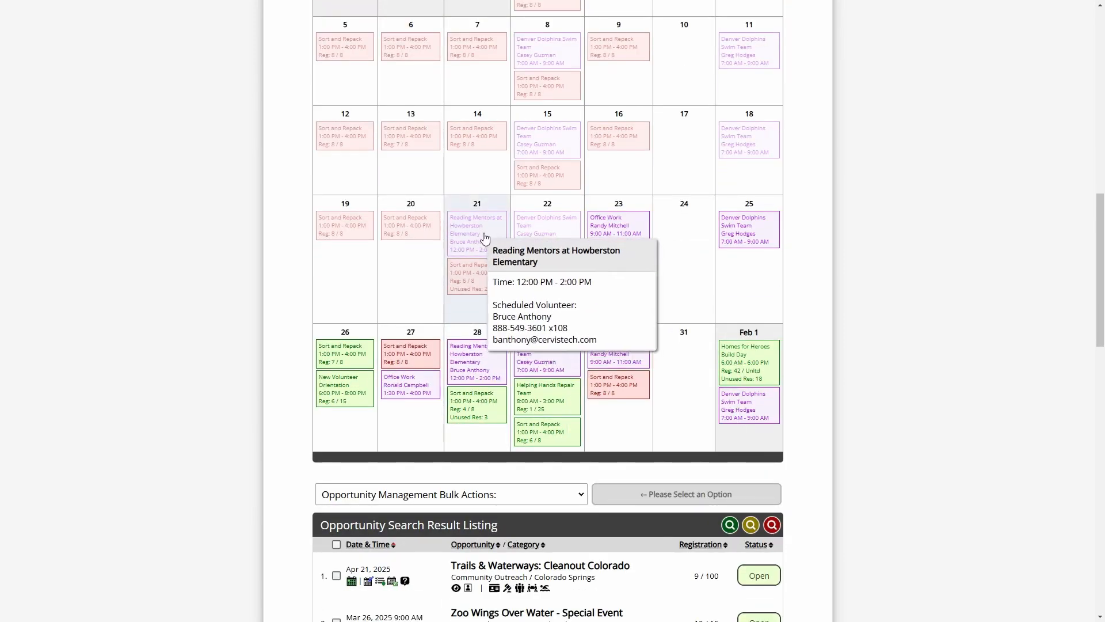
mouse_move(505, 365)
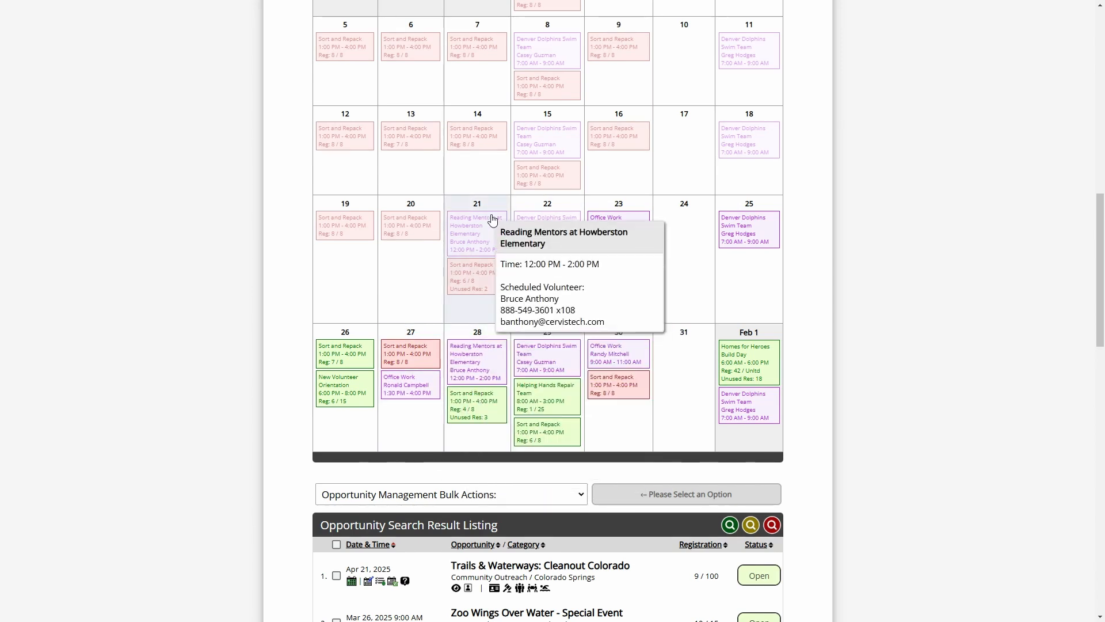
mouse_move(543, 227)
mouse_move(549, 368)
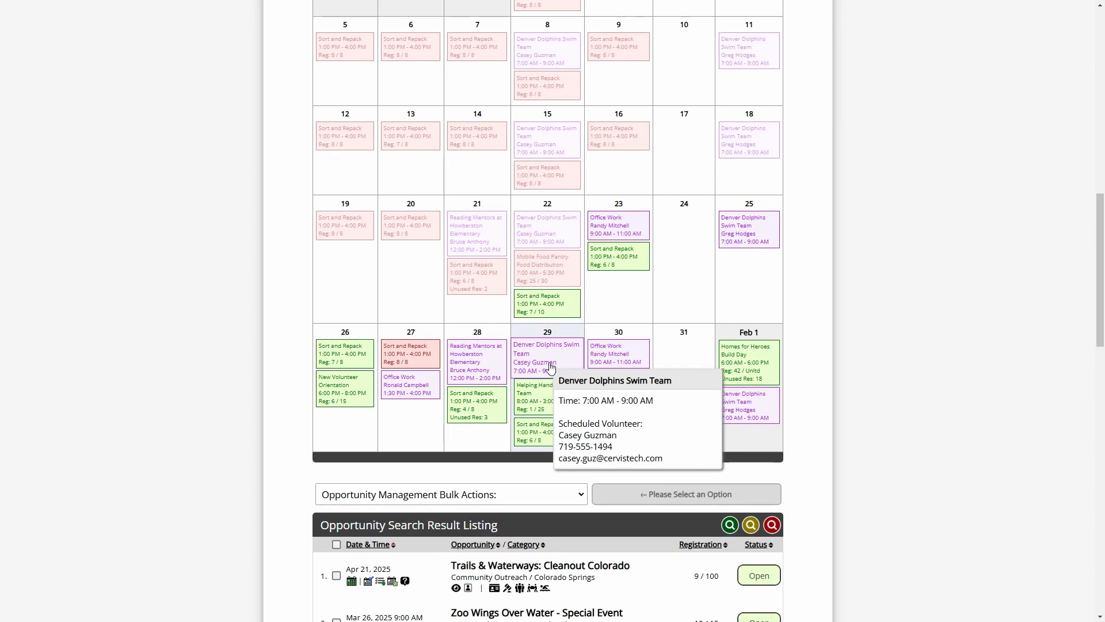
scroll(837, 346, "up", 7)
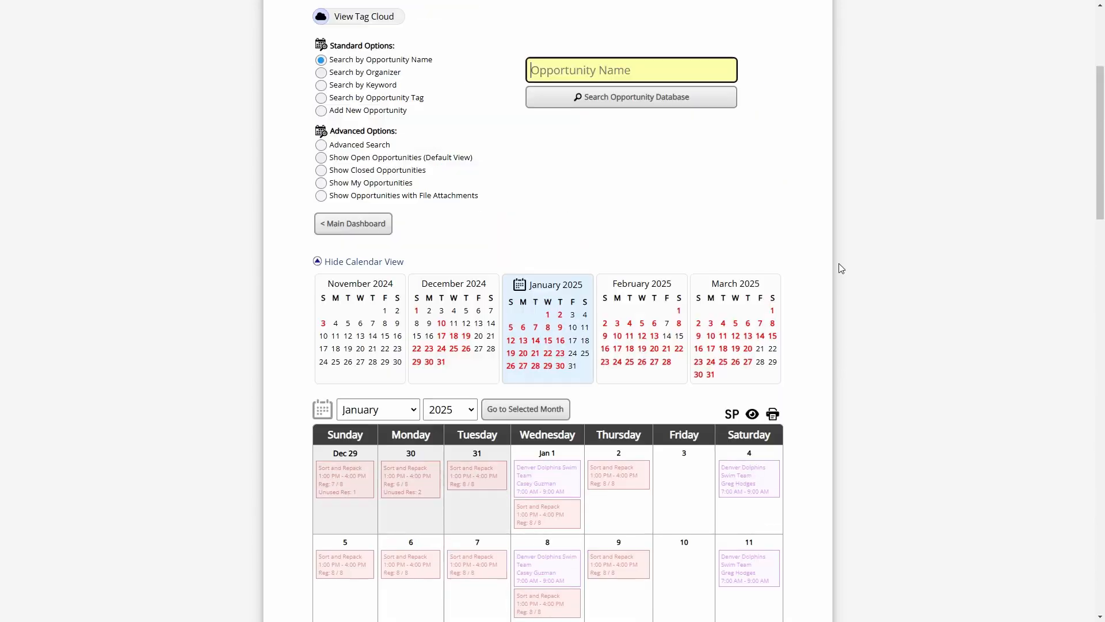
scroll(830, 289, "down", 1)
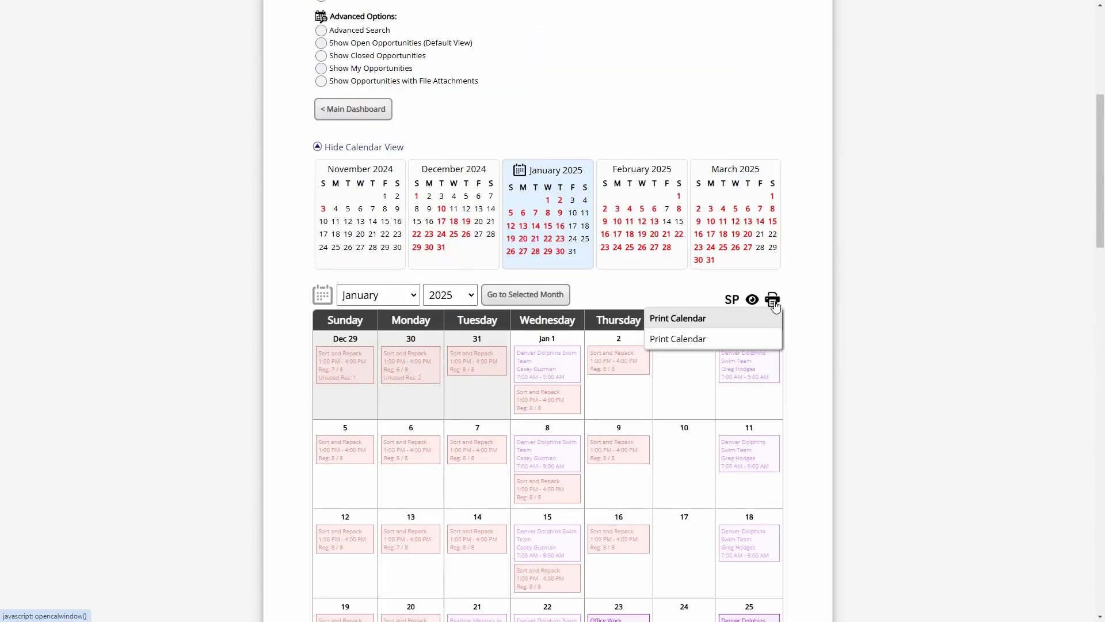
left_click(775, 306)
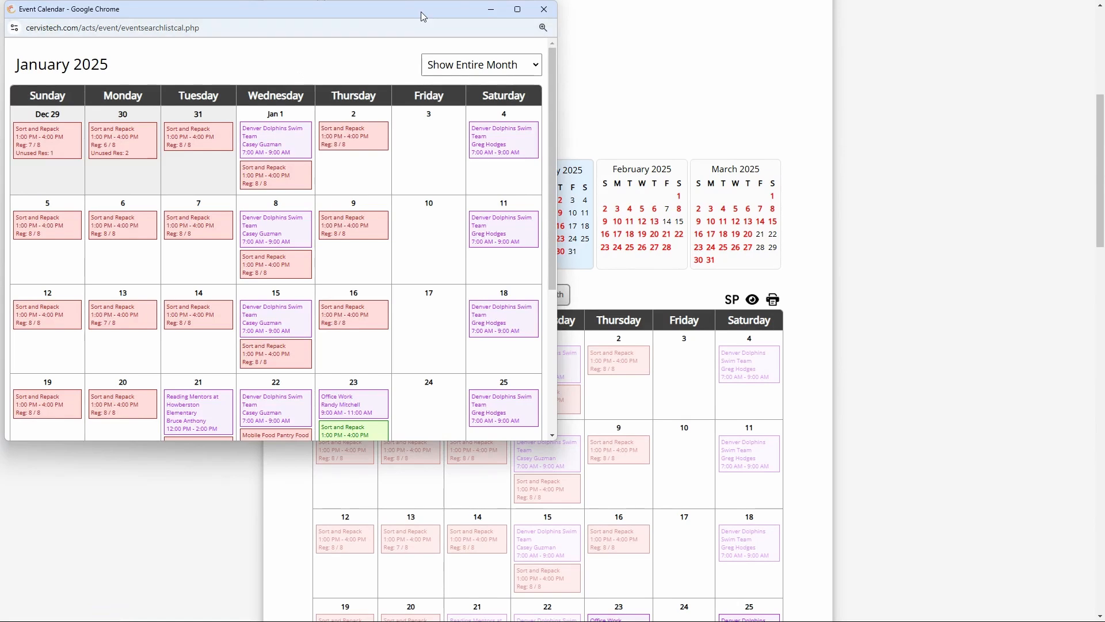
Choose Show 5th Week Only to display Jan 26–Feb 1, 2025
left_click(573, 75)
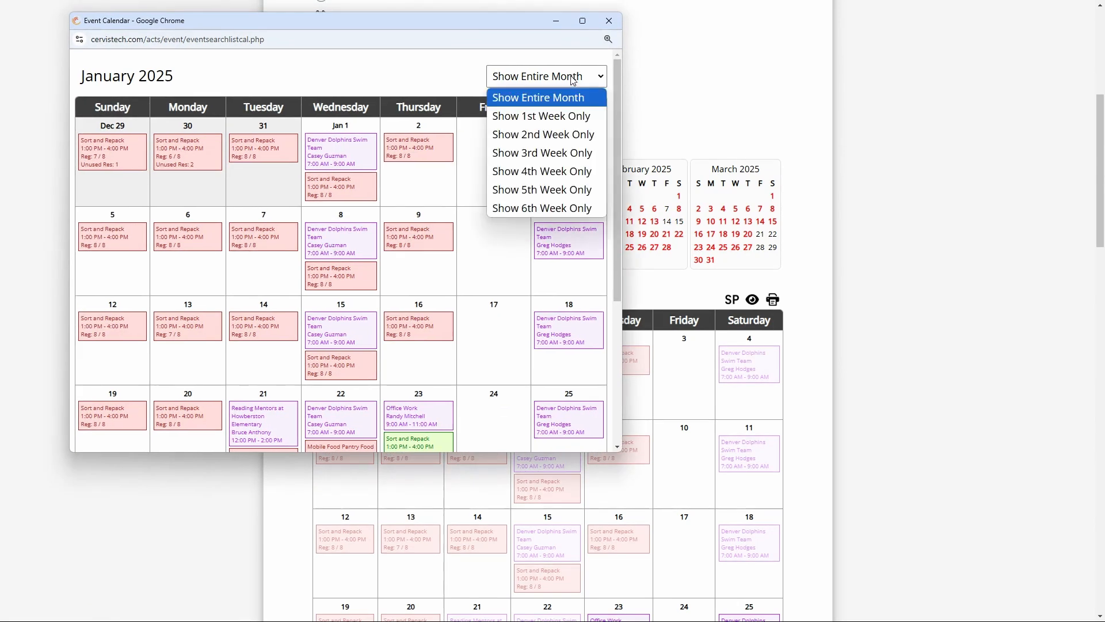
left_click(542, 190)
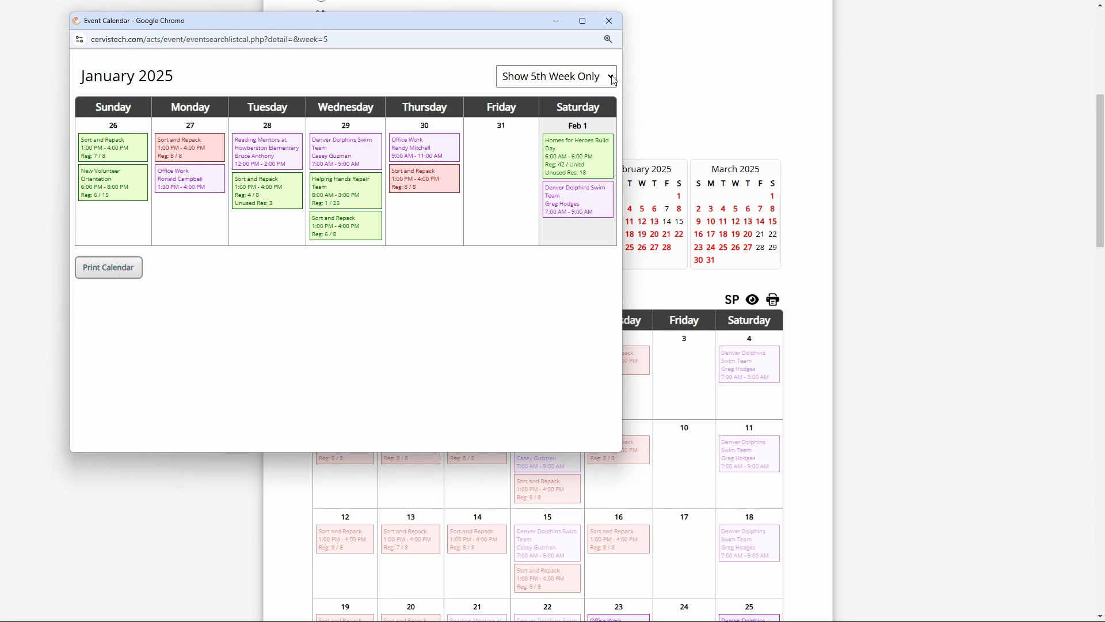
Close the print calendar window and hide the calendar to show the opportunity list
left_click(610, 21)
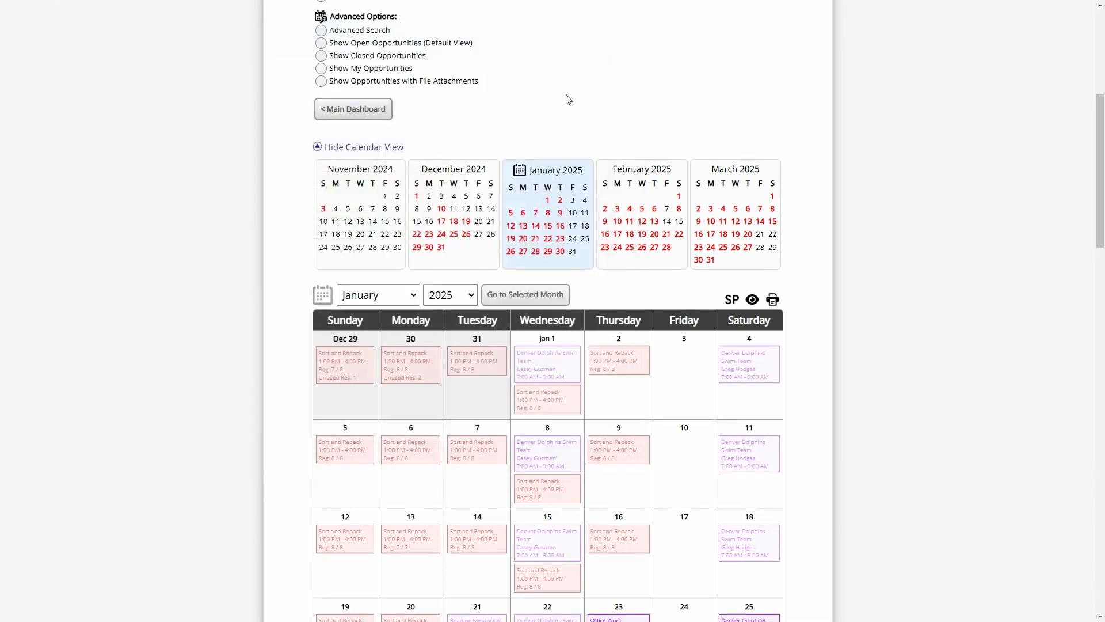
left_click(397, 148)
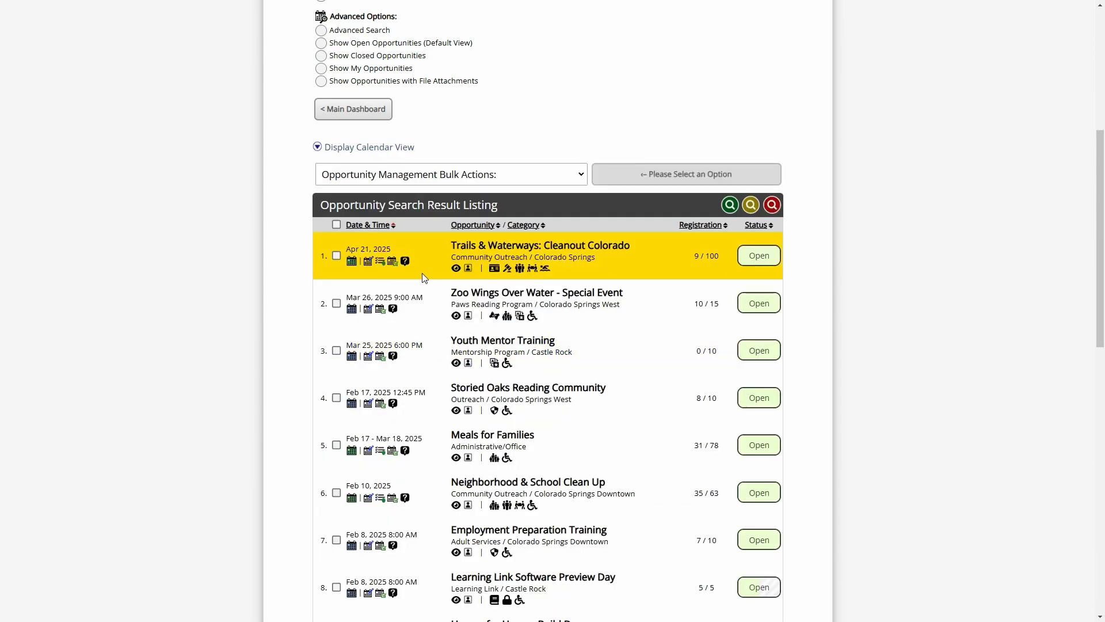
scroll(443, 352, "up", 4)
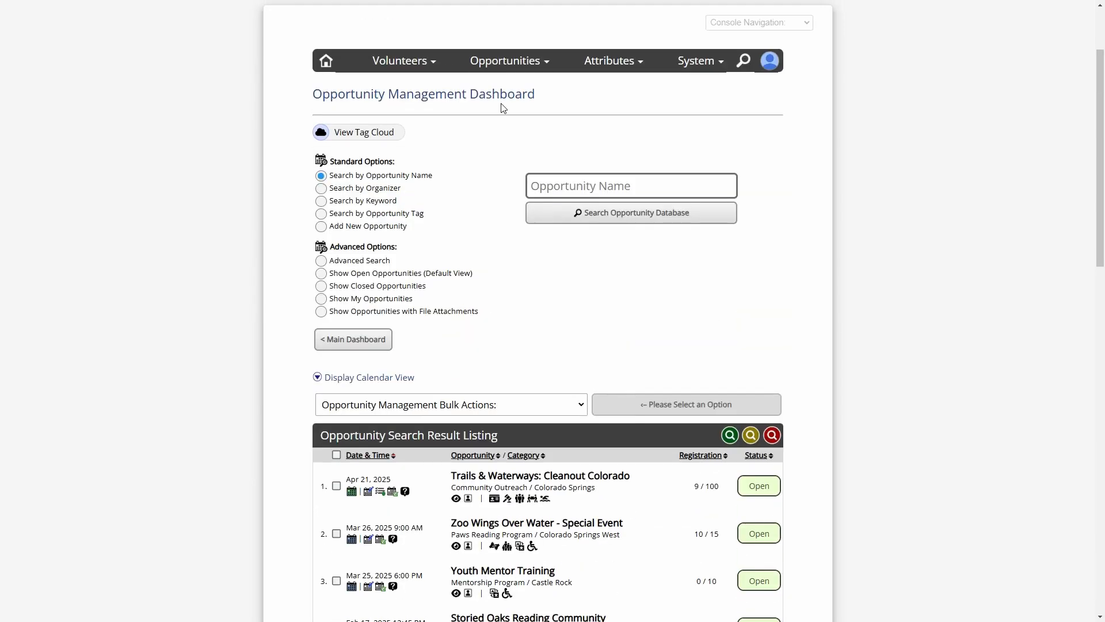
scroll(528, 319, "down", 3)
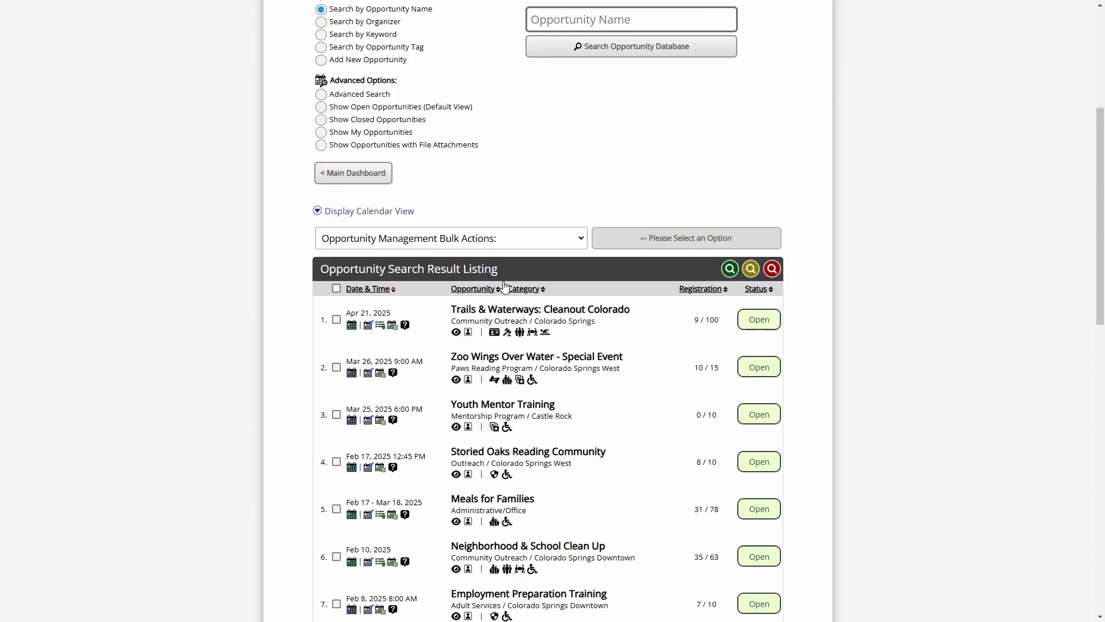
scroll(570, 198, "up", 2)
Search 'REading mentor', pick Reading Mentors at Howberston Elementary, review its calendar, then hide it
left_click(629, 125)
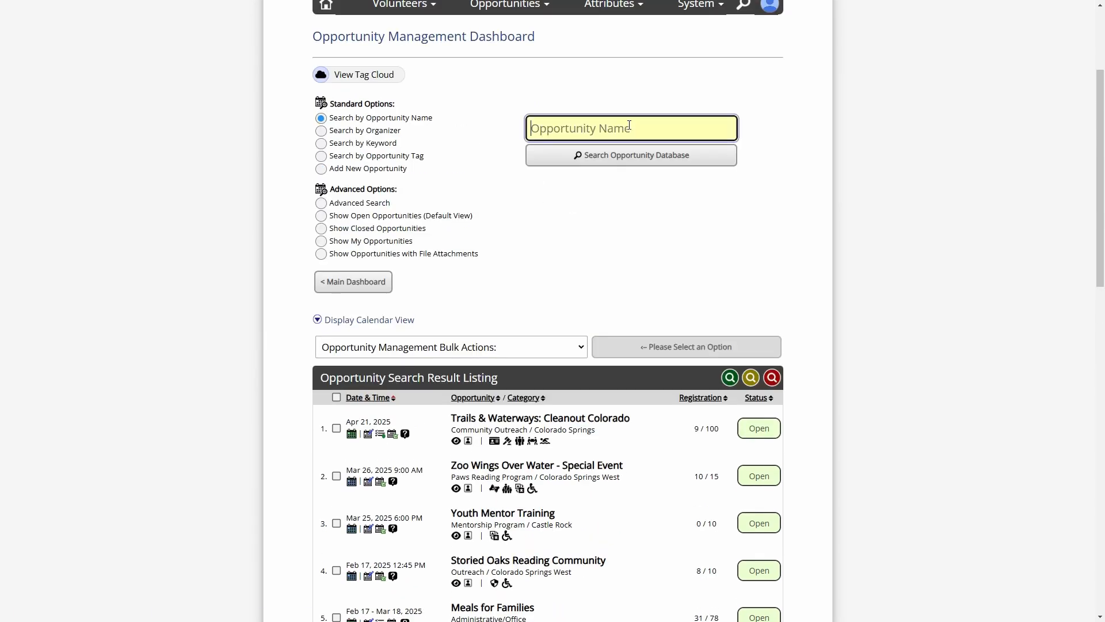
type("REading mentor")
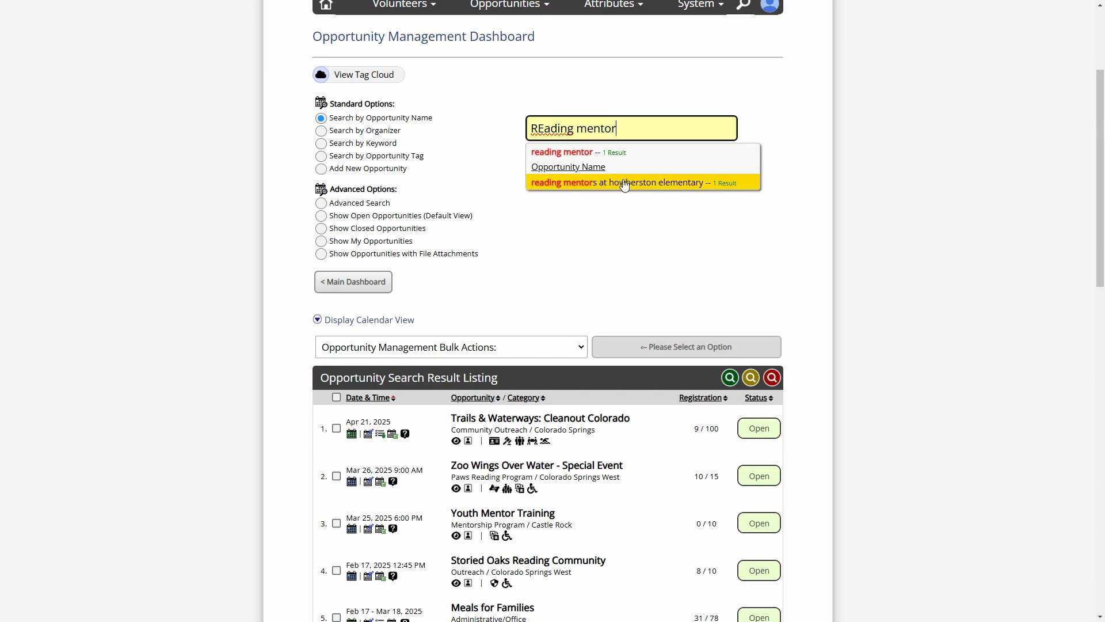
left_click(625, 182)
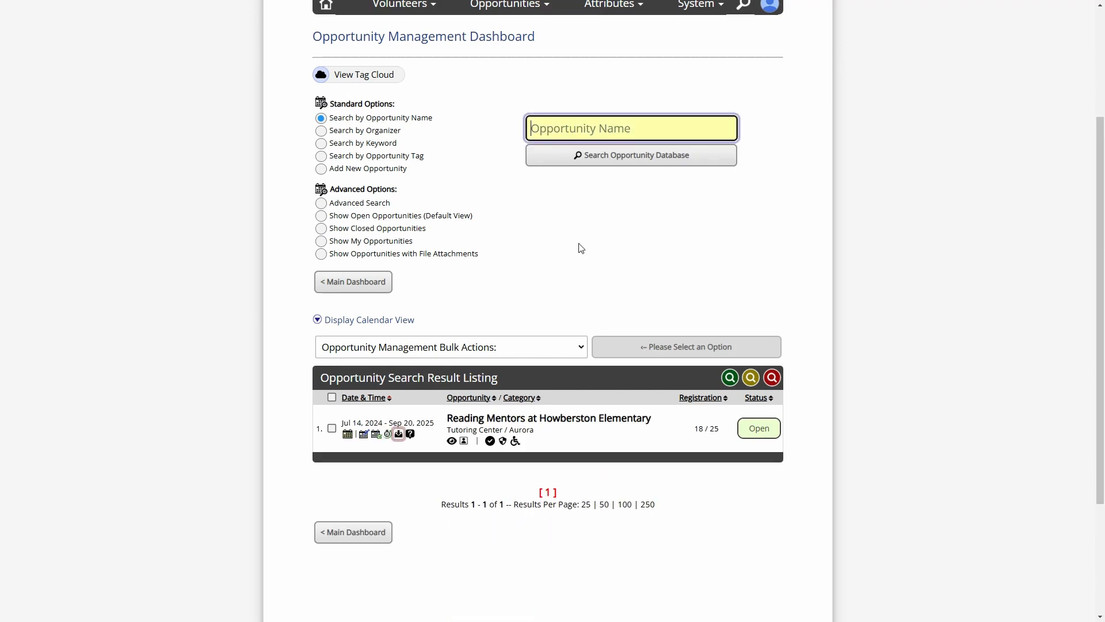
left_click(372, 320)
scroll(630, 249, "down", 9)
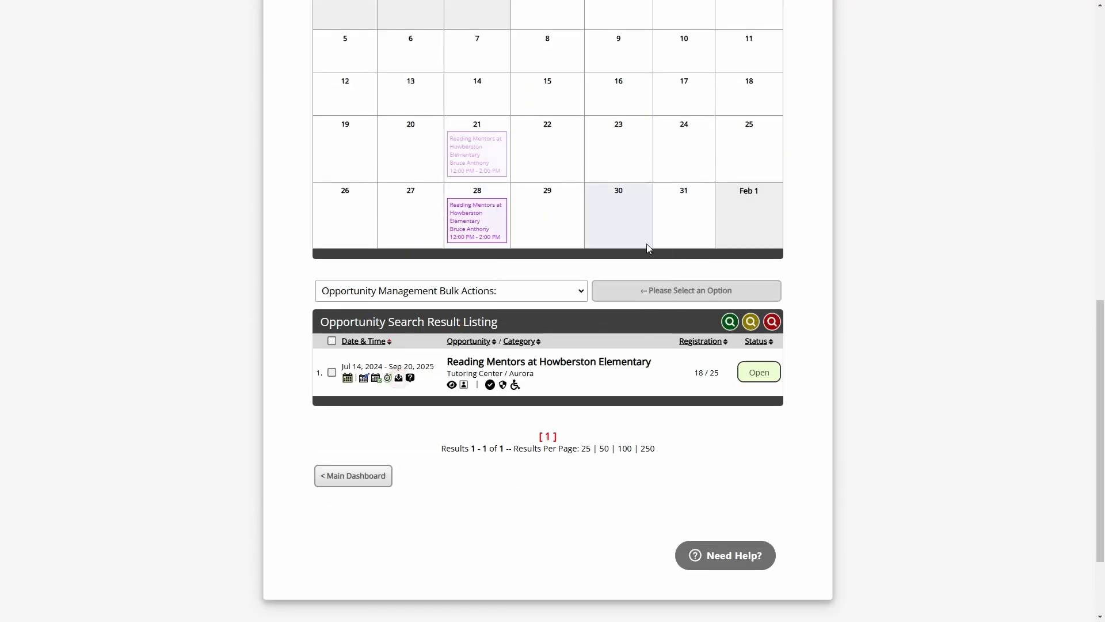
scroll(647, 244, "up", 2)
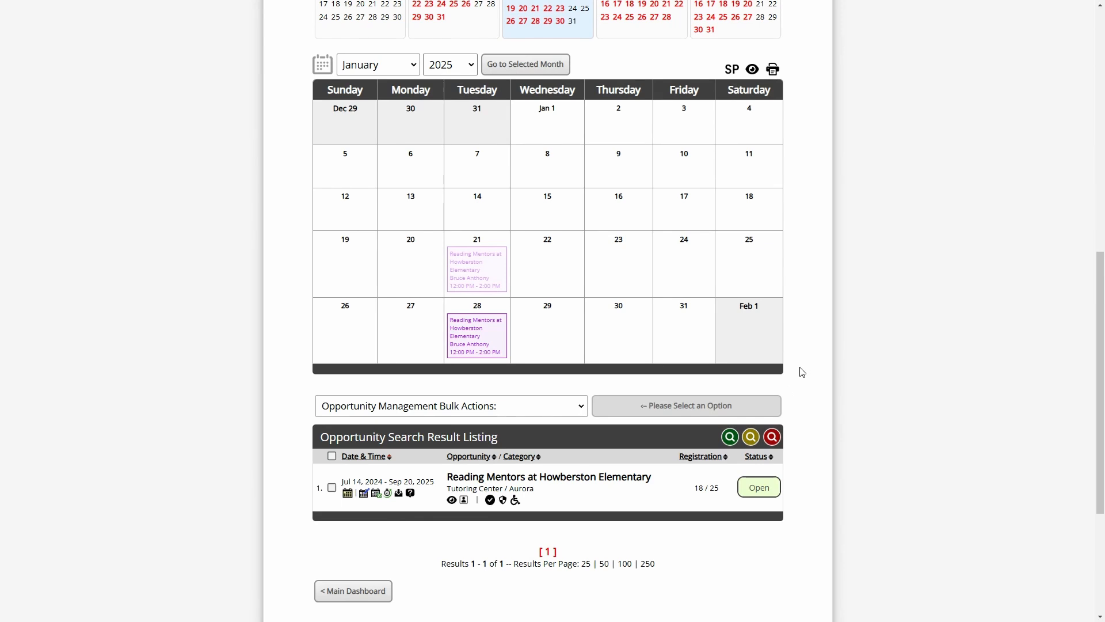
scroll(802, 372, "up", 3)
left_click(370, 88)
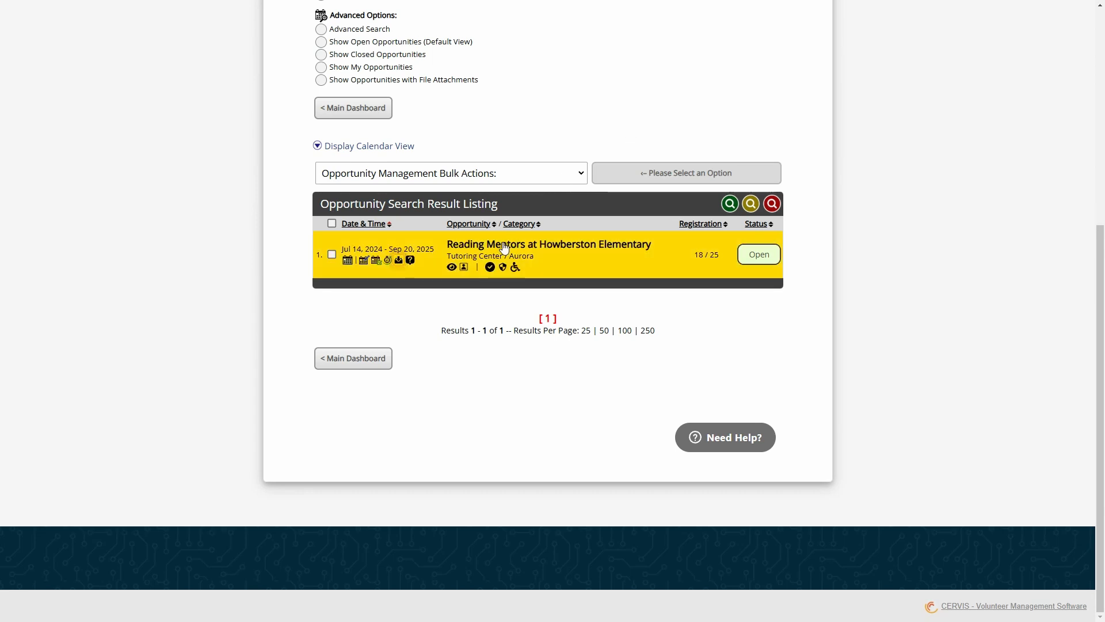
Open Reading Mentors for editing and locate the Send Automatic Reminder E-mail setting
left_click(365, 260)
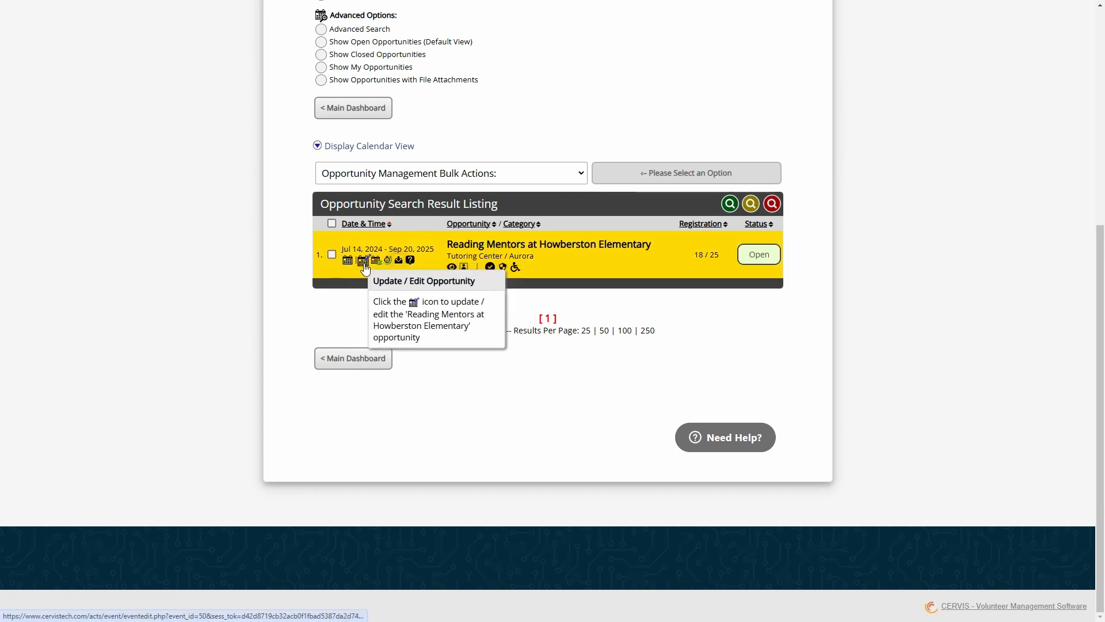
scroll(447, 227, "down", 5)
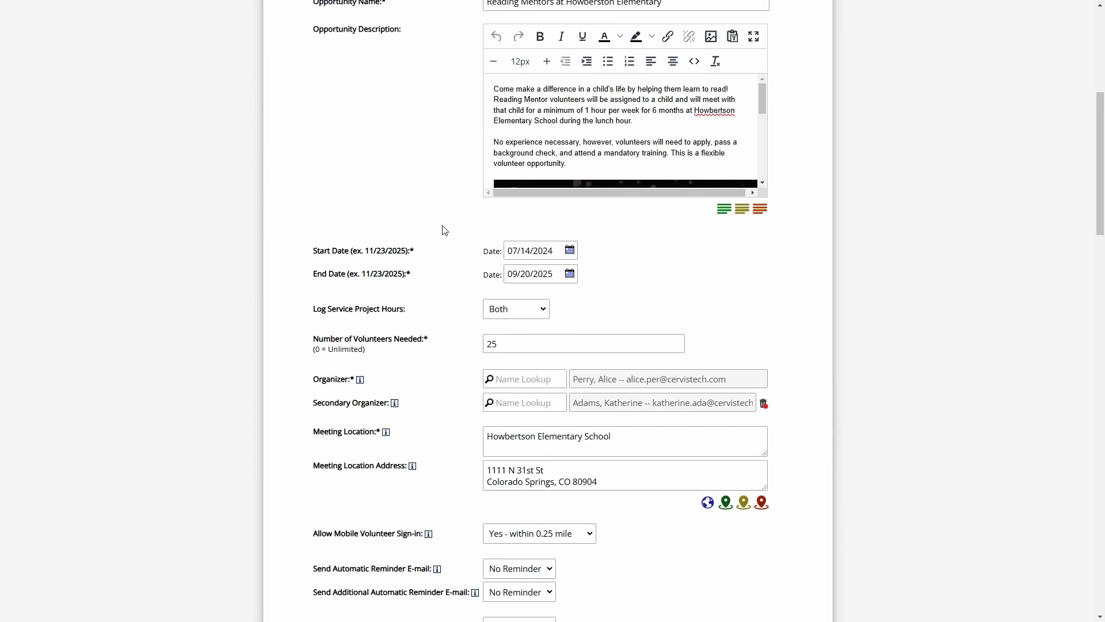
left_click_drag(332, 293, 423, 295)
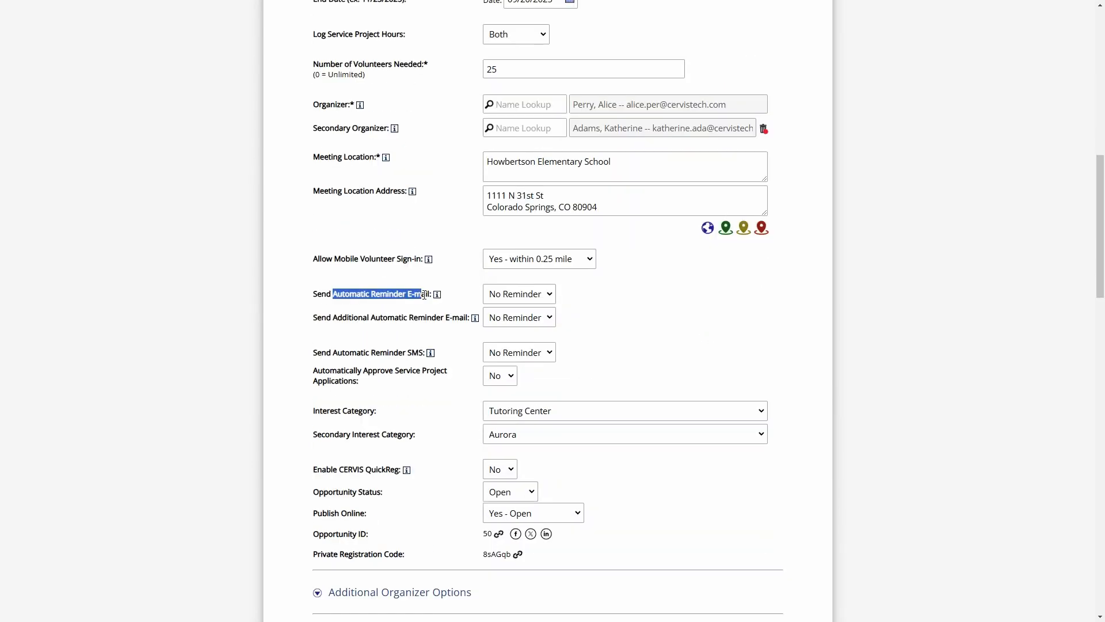
left_click_drag(357, 318, 442, 320)
left_click(444, 321)
left_click_drag(374, 294, 425, 294)
Set the reminder e-mail to 1 Day Prior and scroll back to the form's top
left_click(511, 294)
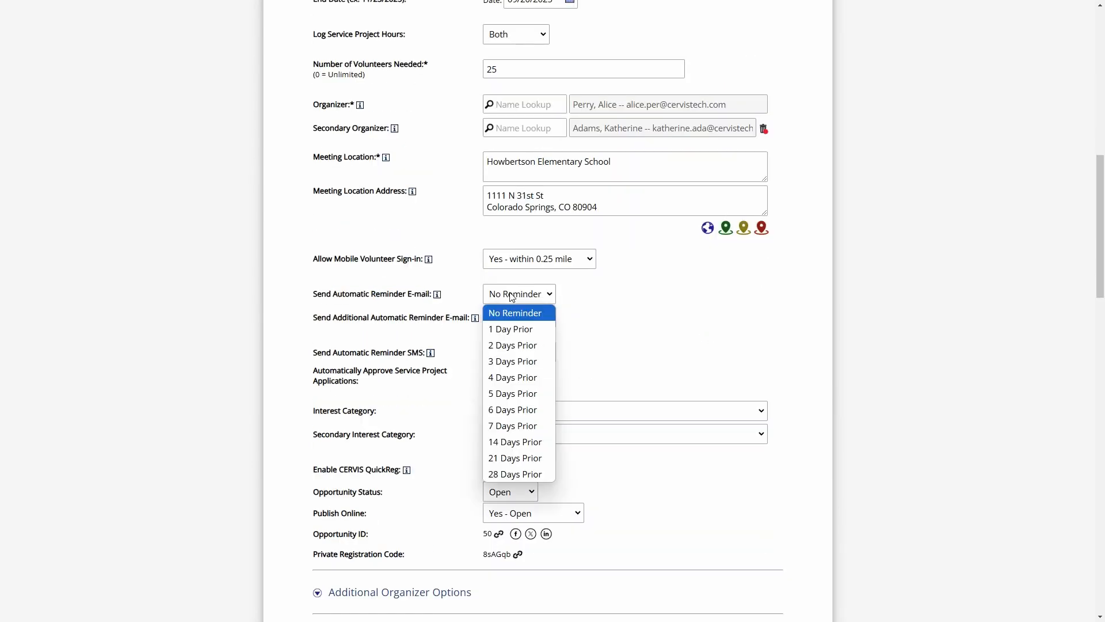
left_click(529, 332)
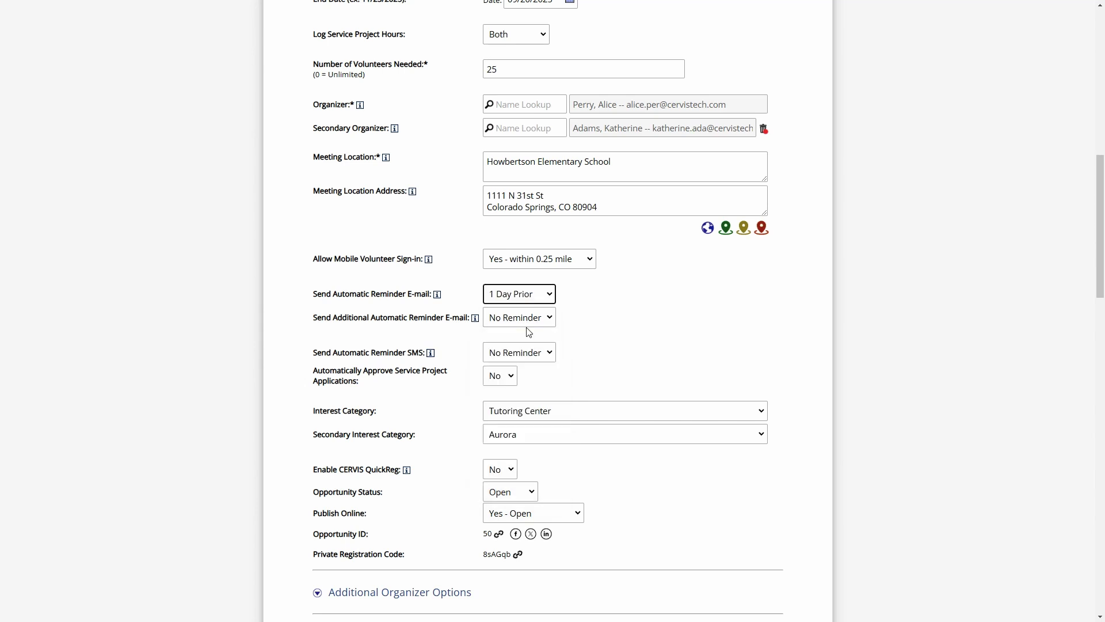
left_click(584, 304)
double_click(582, 299)
left_click(467, 305)
scroll(464, 306, "up", 10)
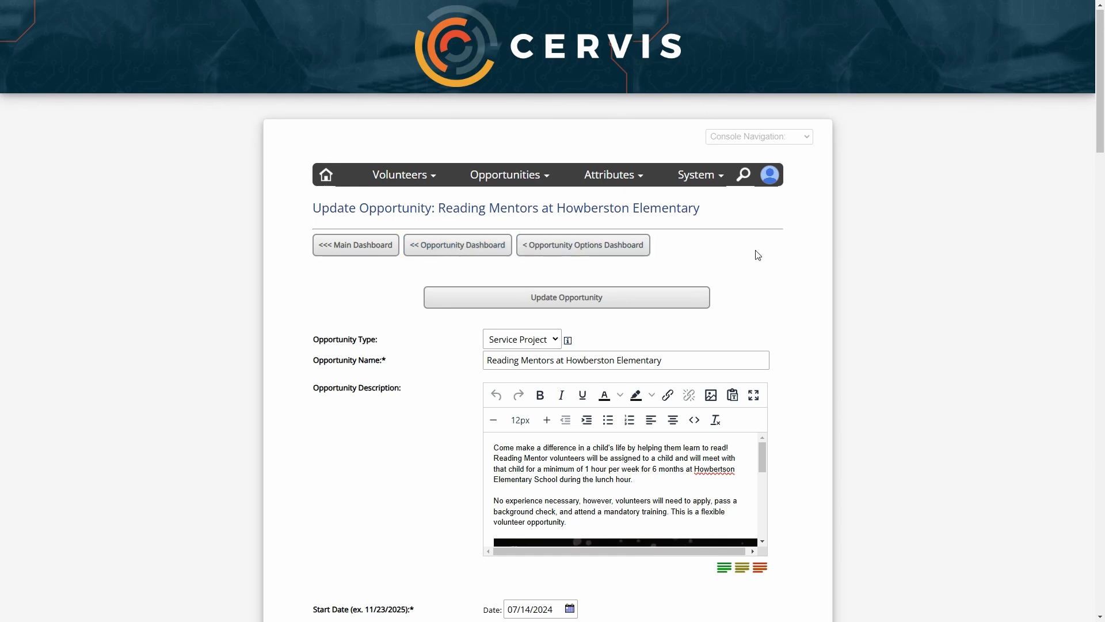
scroll(792, 139, "down", 3)
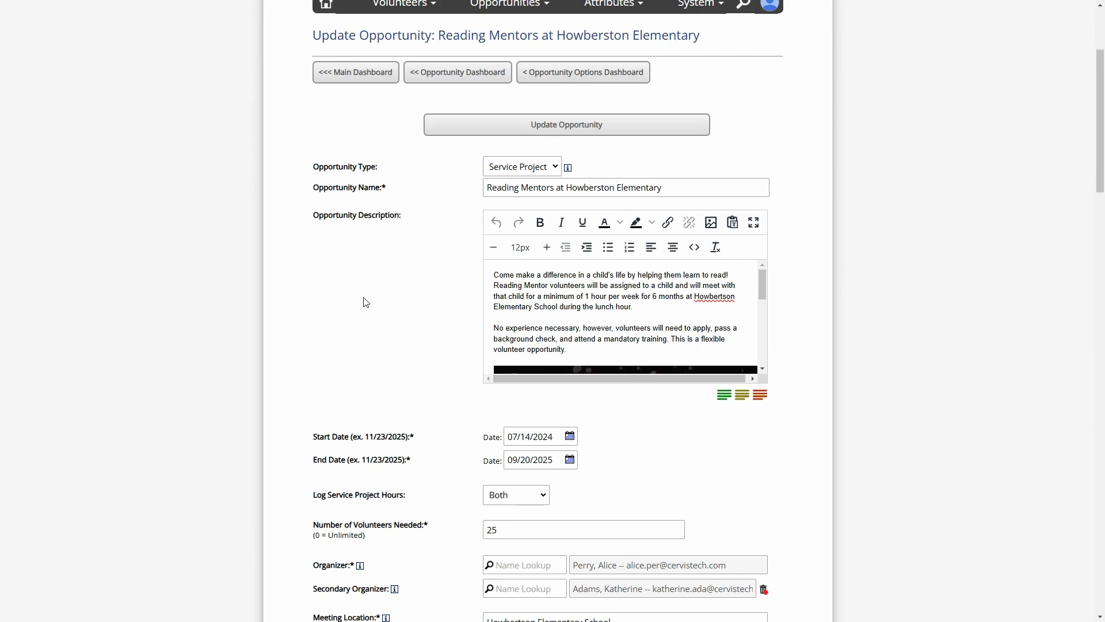
scroll(407, 374, "down", 1)
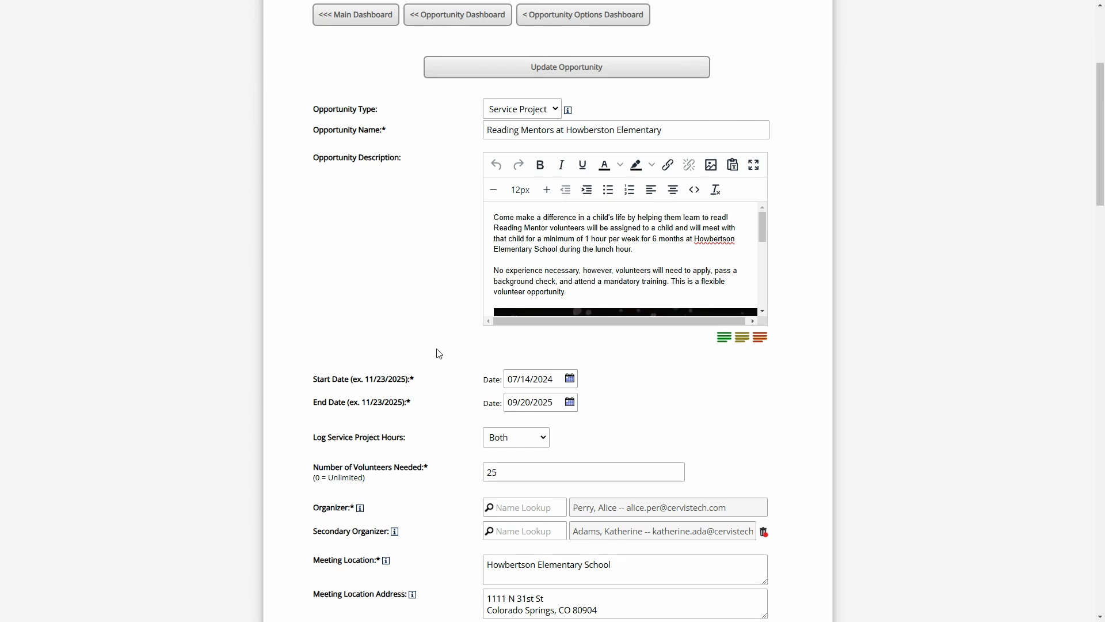
scroll(439, 354, "up", 4)
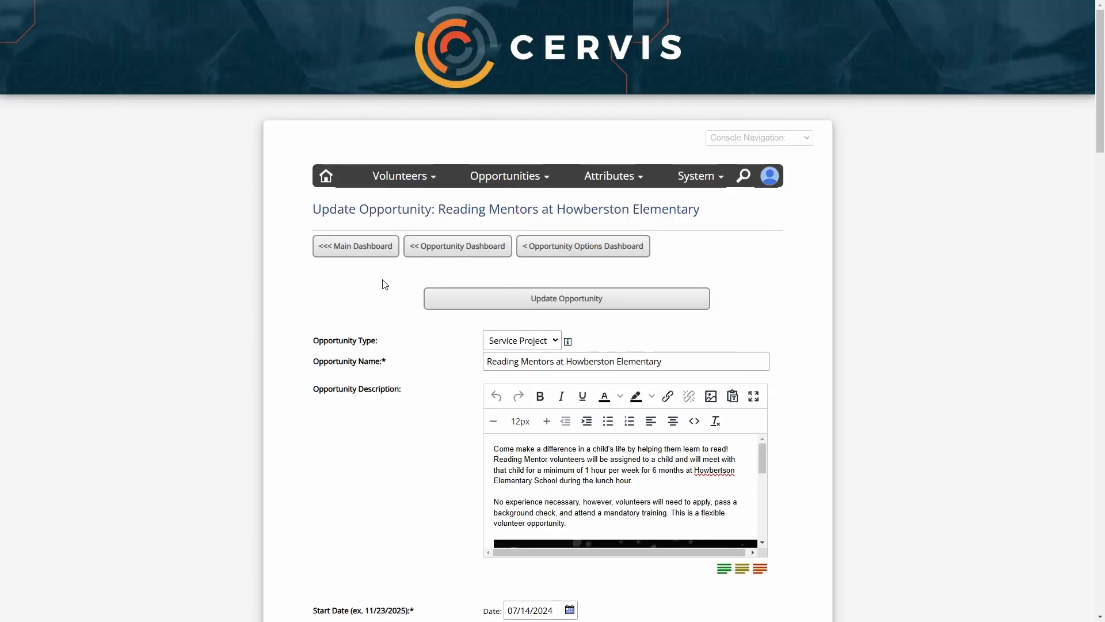
From the Main Dashboard, search the help center for 'Service projects'
left_click(368, 248)
scroll(293, 349, "down", 6)
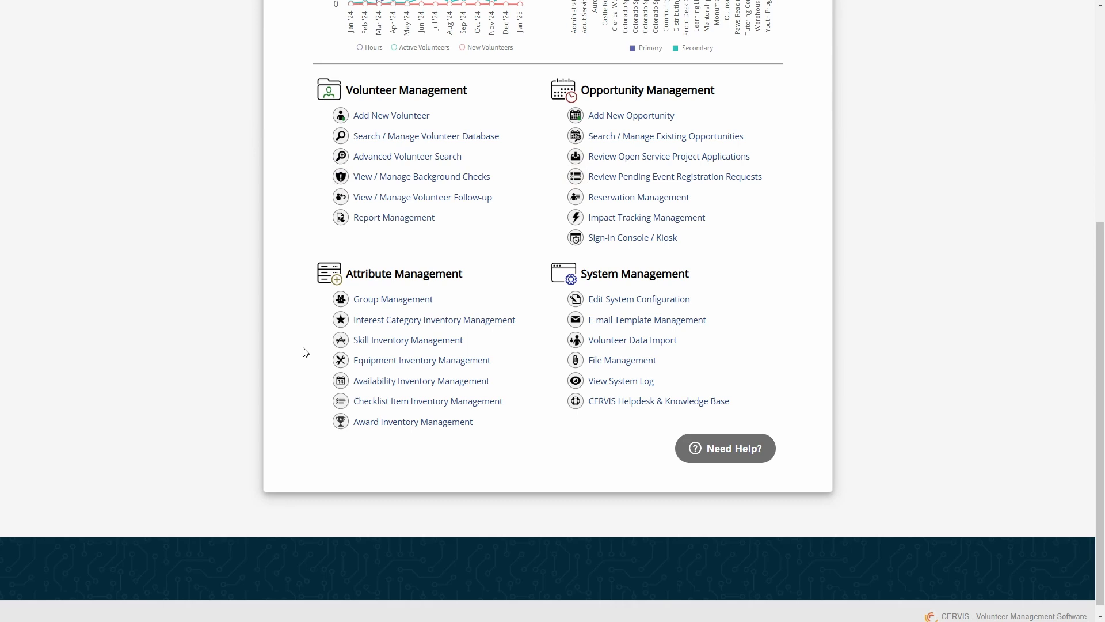
left_click(738, 454)
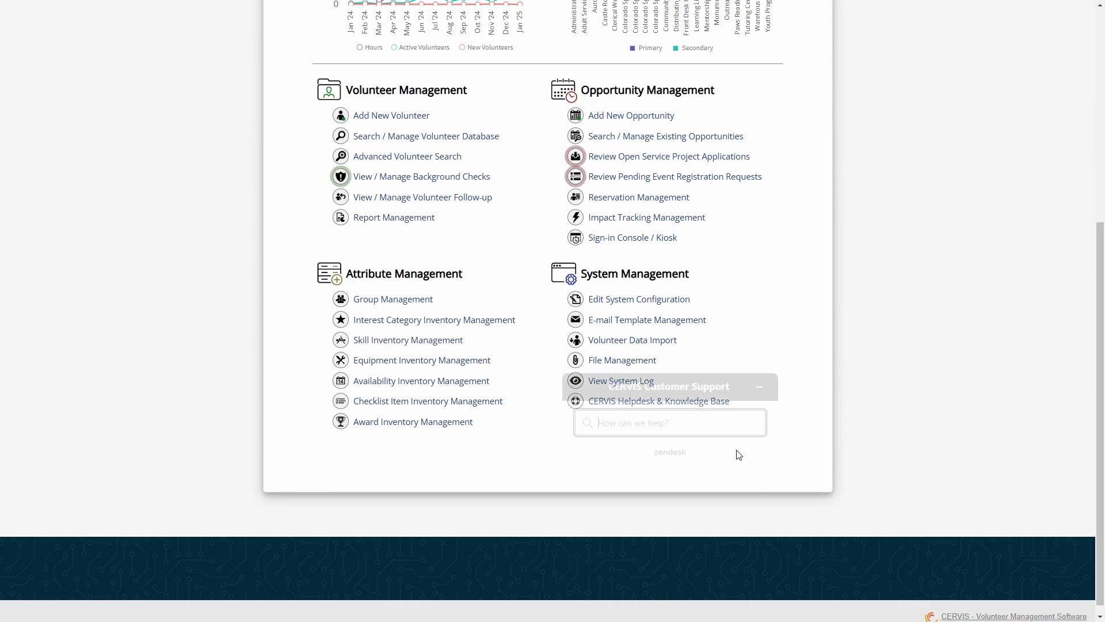
type("Se")
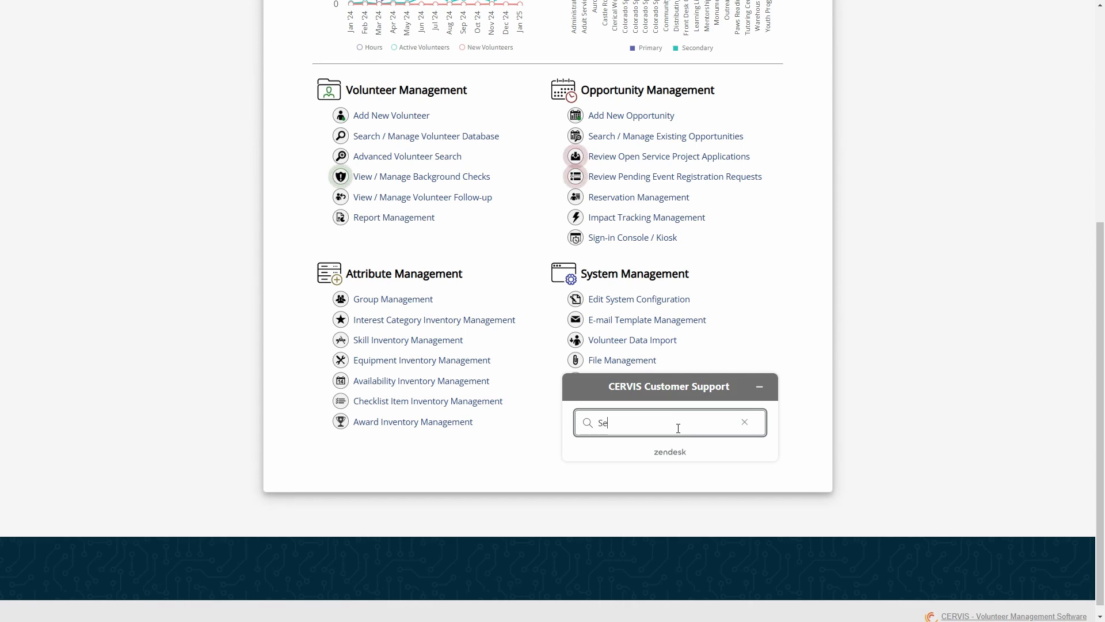
type("rvice projects")
key("Return")
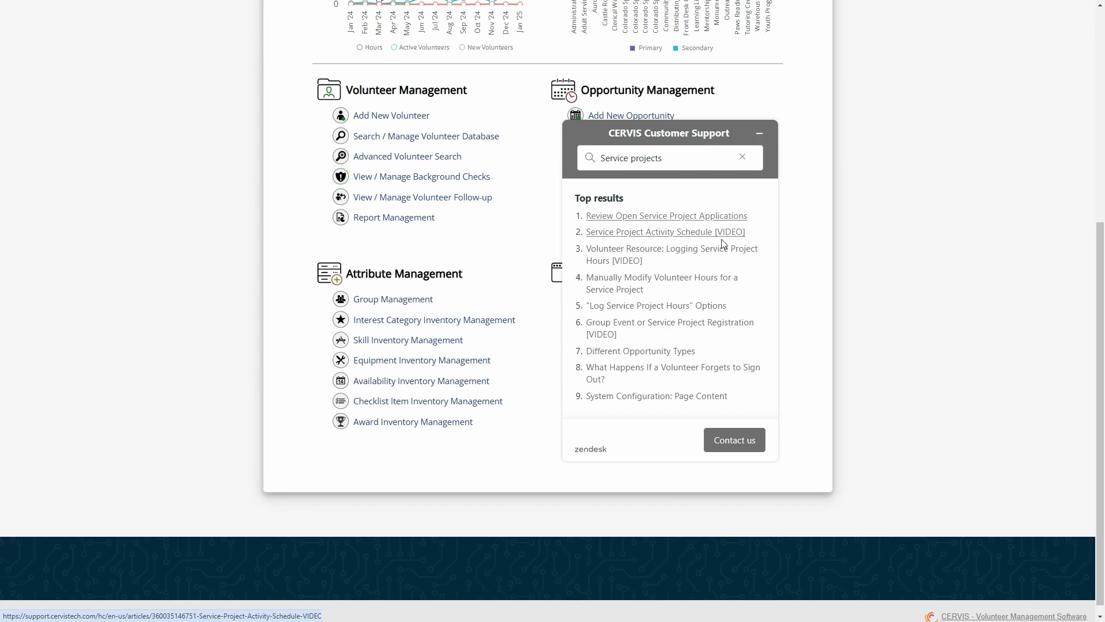
Open the Logging Service Project Hours [VIDEO] article as a full support page
left_click(693, 257)
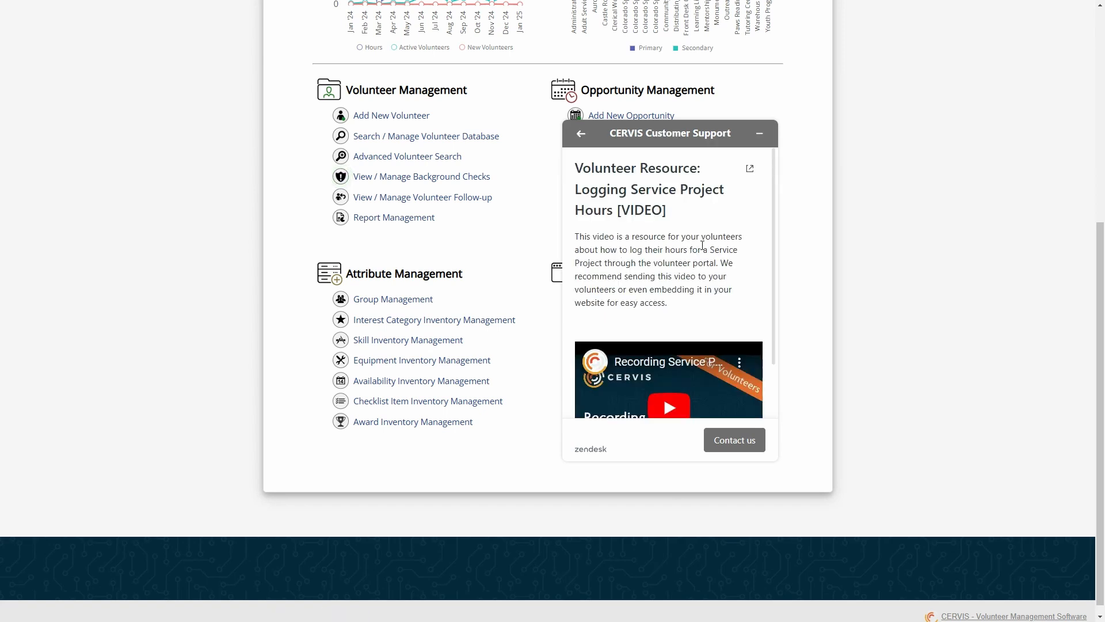
scroll(703, 339, "down", 3)
scroll(705, 346, "up", 2)
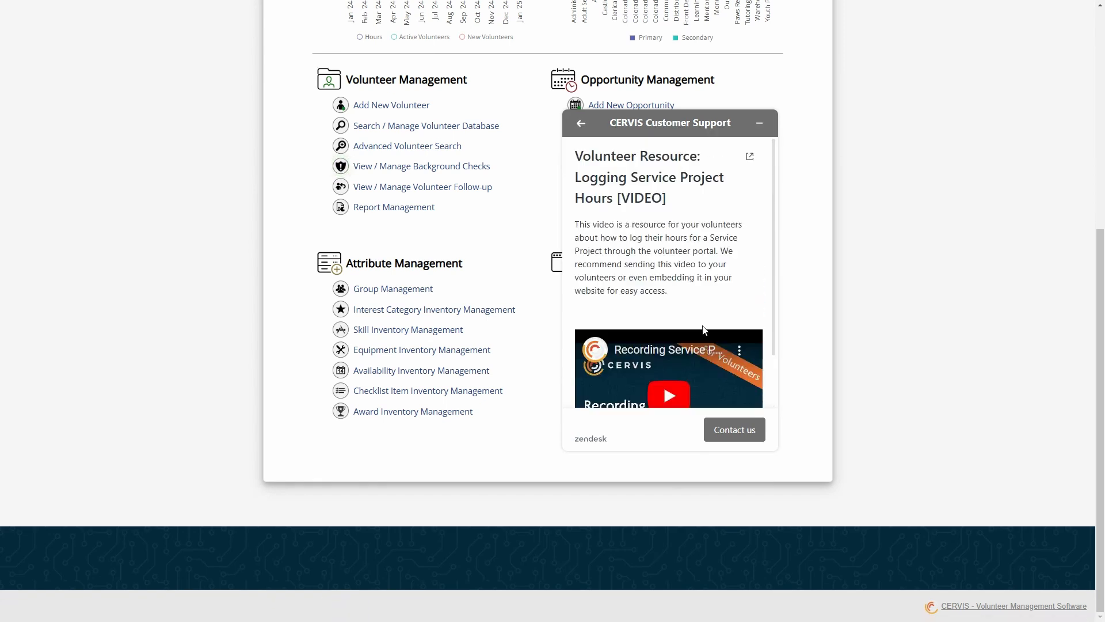
left_click(749, 163)
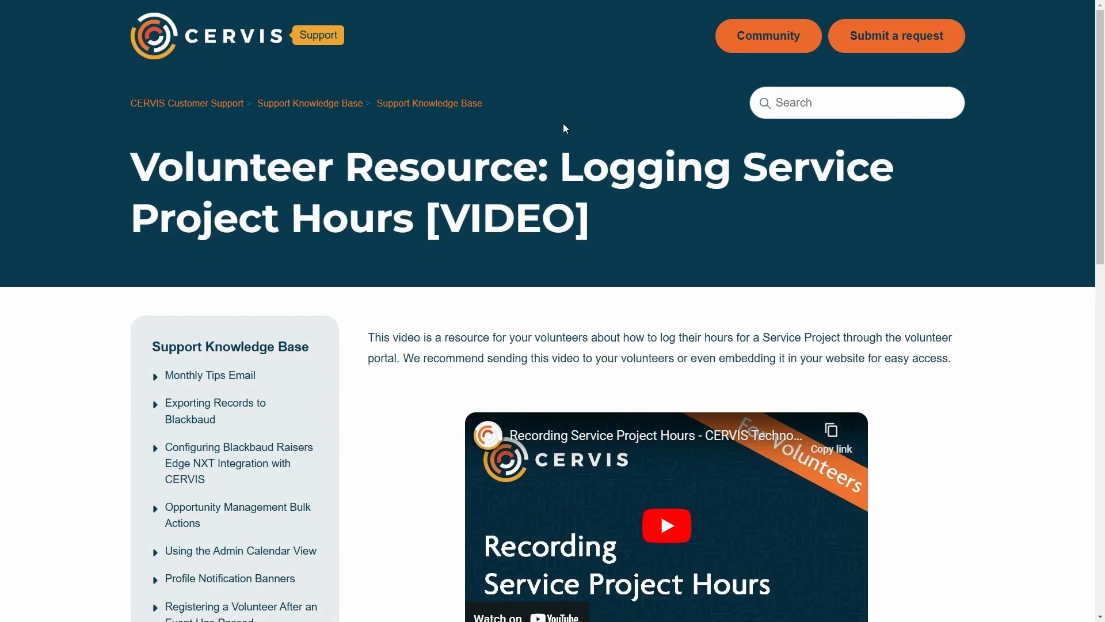
Exit fullscreen so the browser tabs and address bar appear above the Logging Service Project Hours article
key("F11")
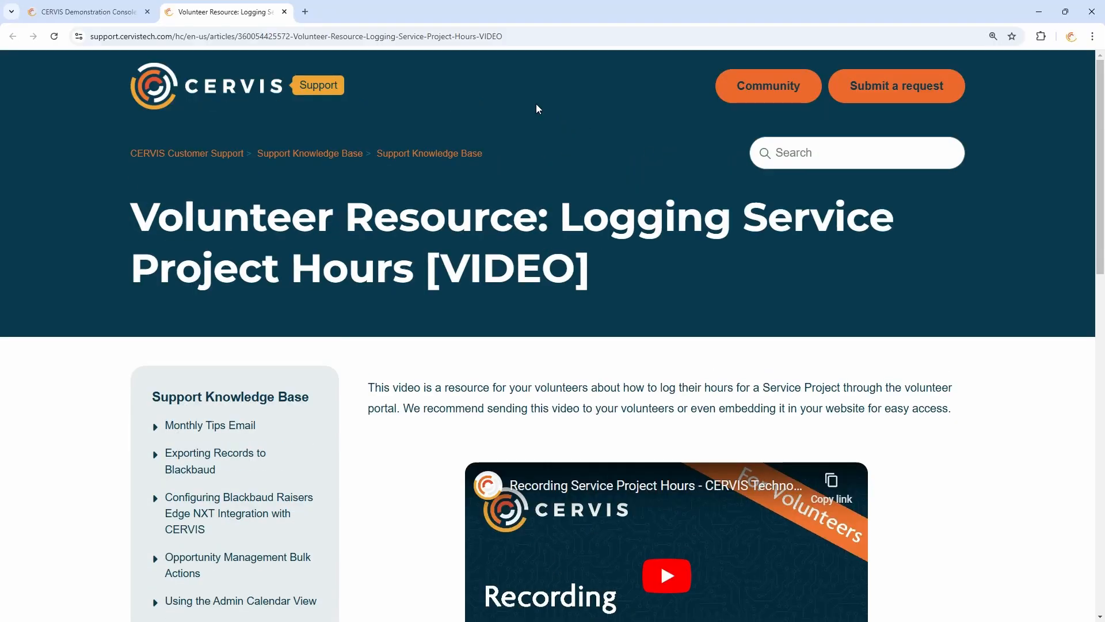
Open video.cervistech.com in a new browser tab to reach the CERVIS Technologies YouTube channel
left_click(306, 12)
left_click(315, 40)
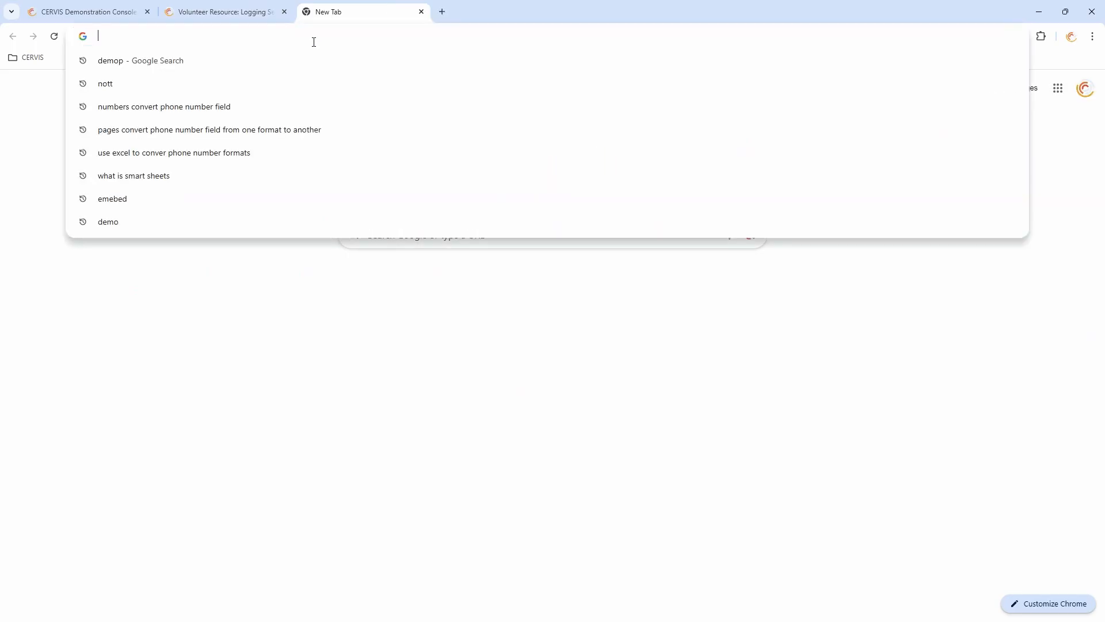
type("video.cerviste")
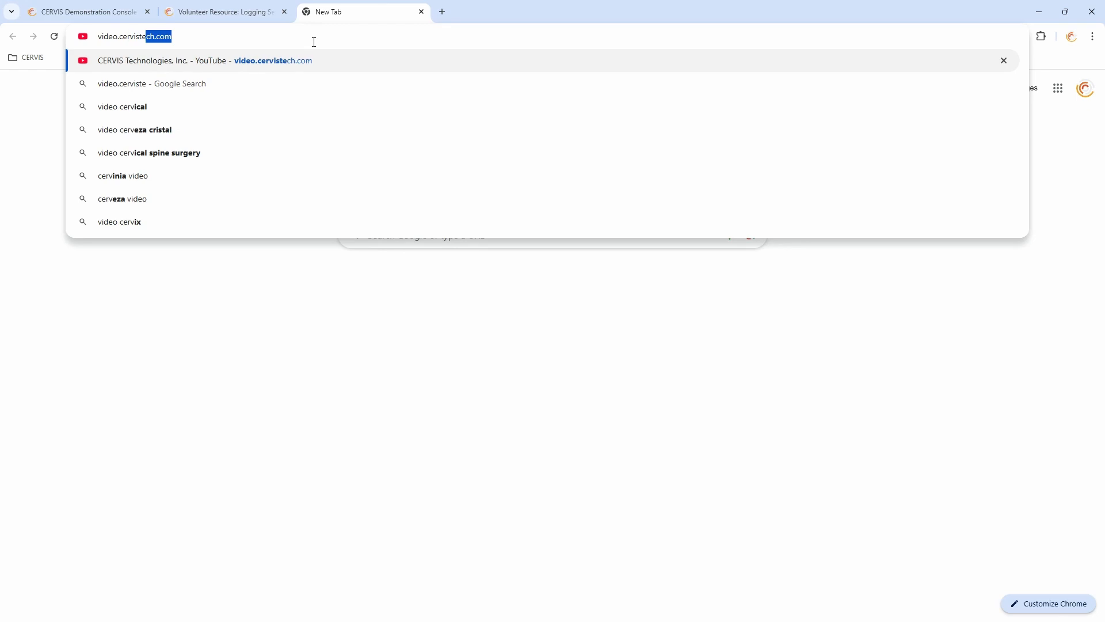
type("ch.com")
key("Return")
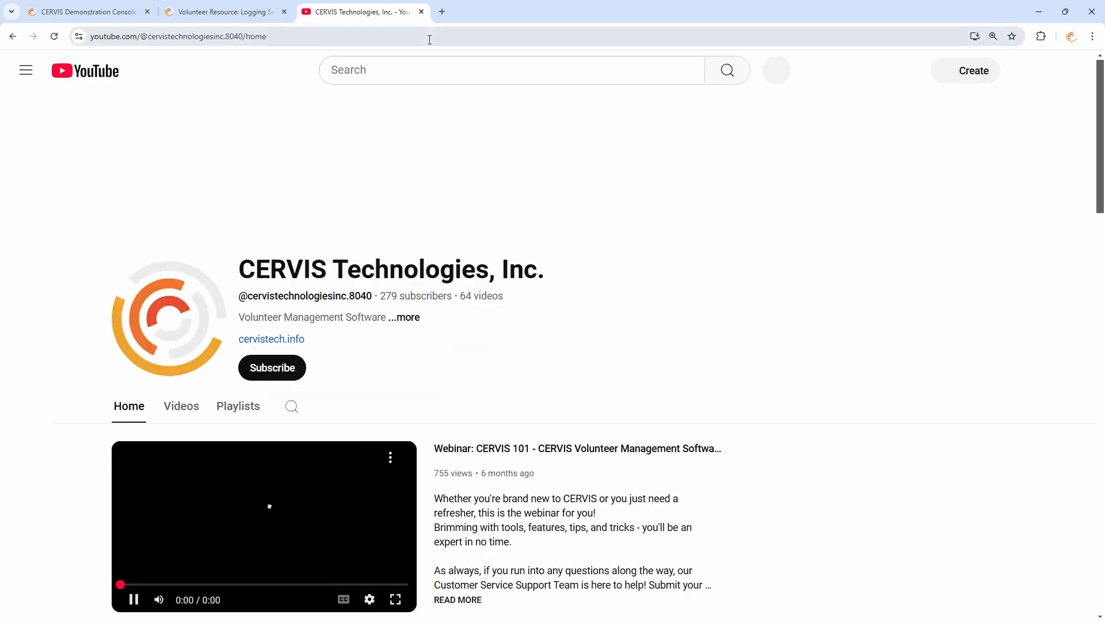
Scroll through the channel's Volunteer Resources and Webinar Library playlists
scroll(520, 232, "down", 4)
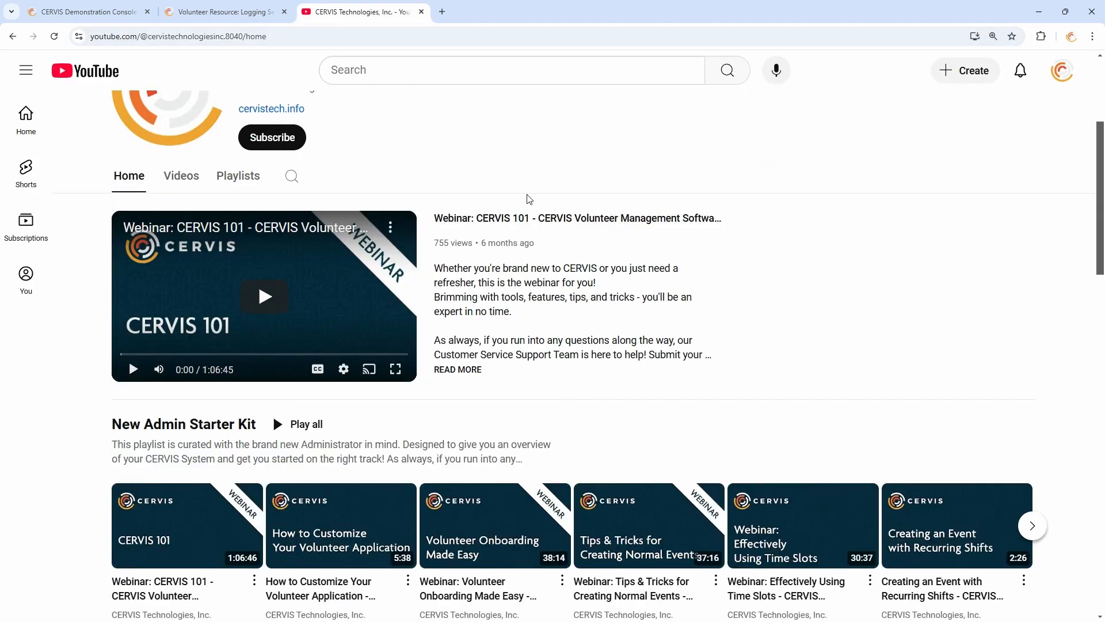
scroll(544, 201, "down", 3)
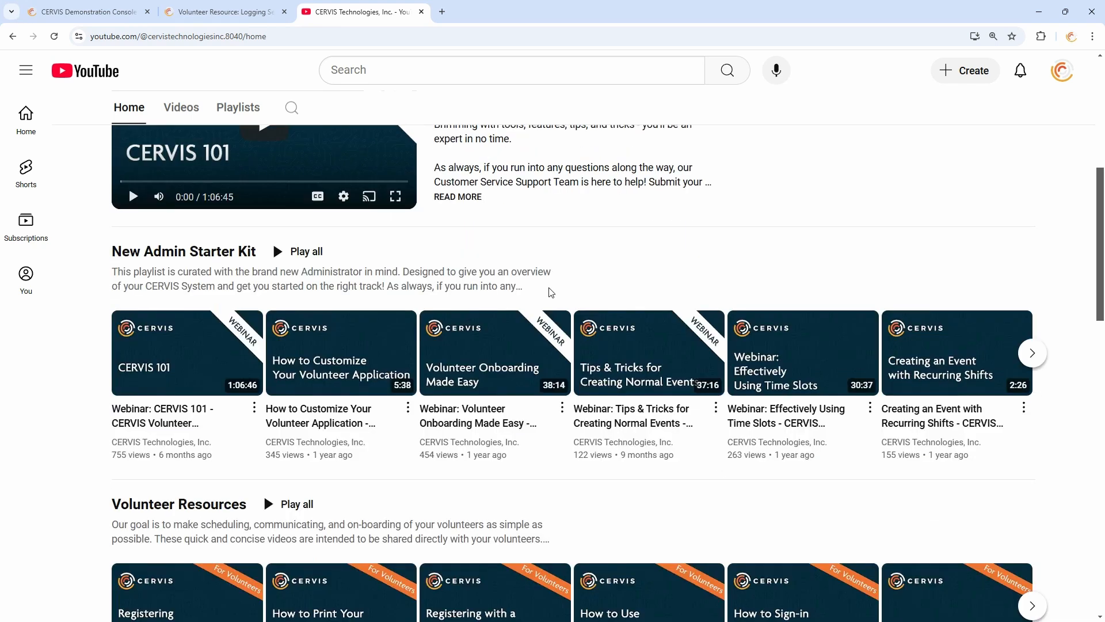
scroll(585, 267, "up", 3)
scroll(214, 418, "down", 1)
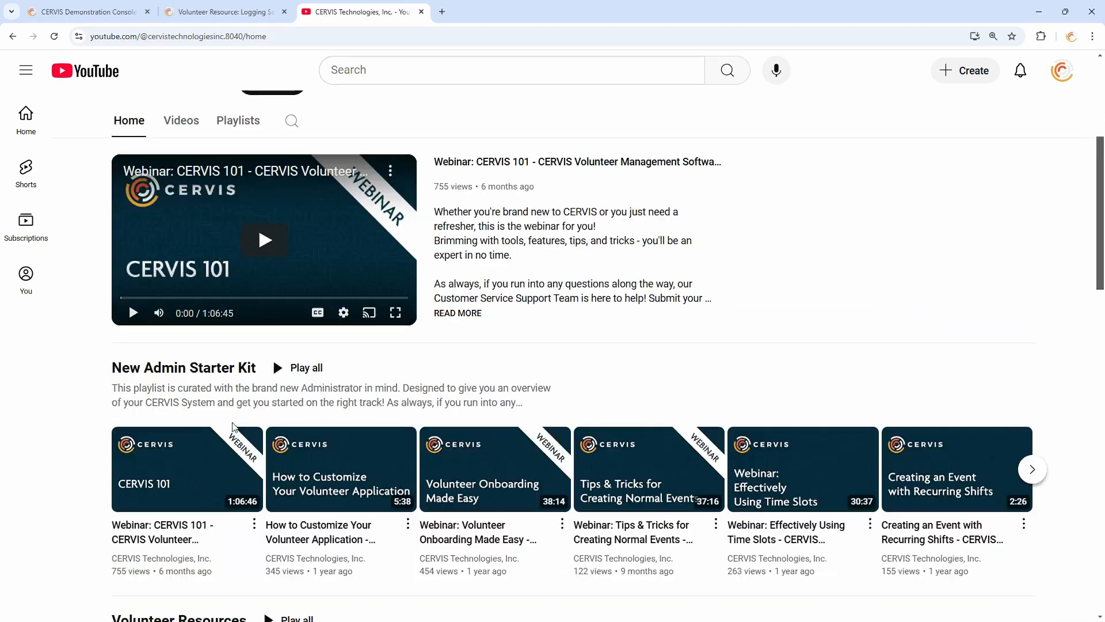
scroll(214, 418, "down", 4)
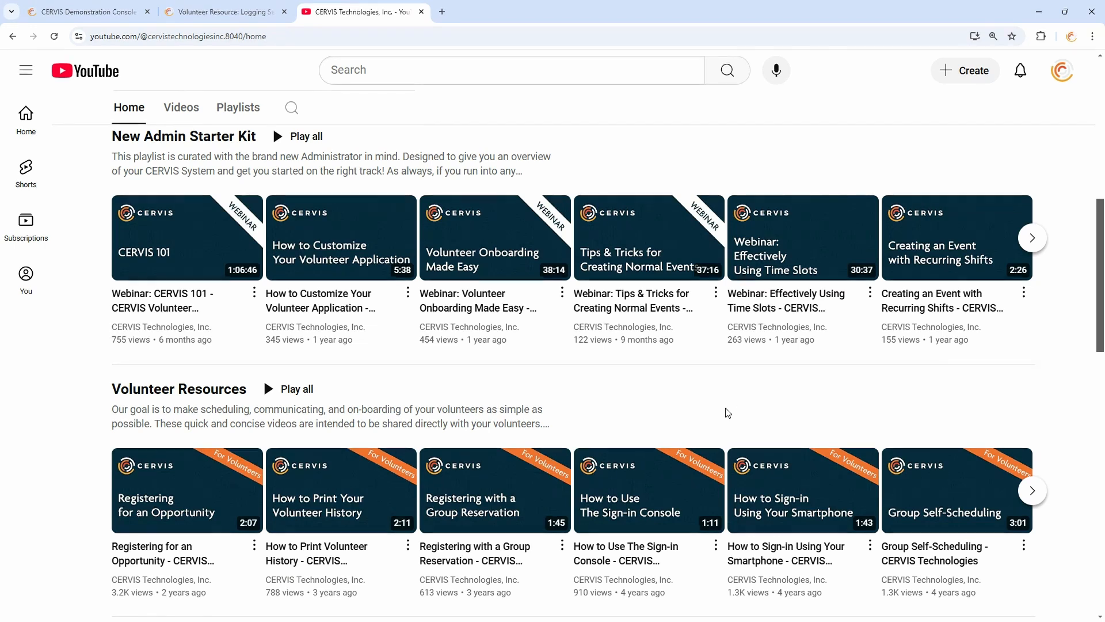
scroll(403, 345, "down", 3)
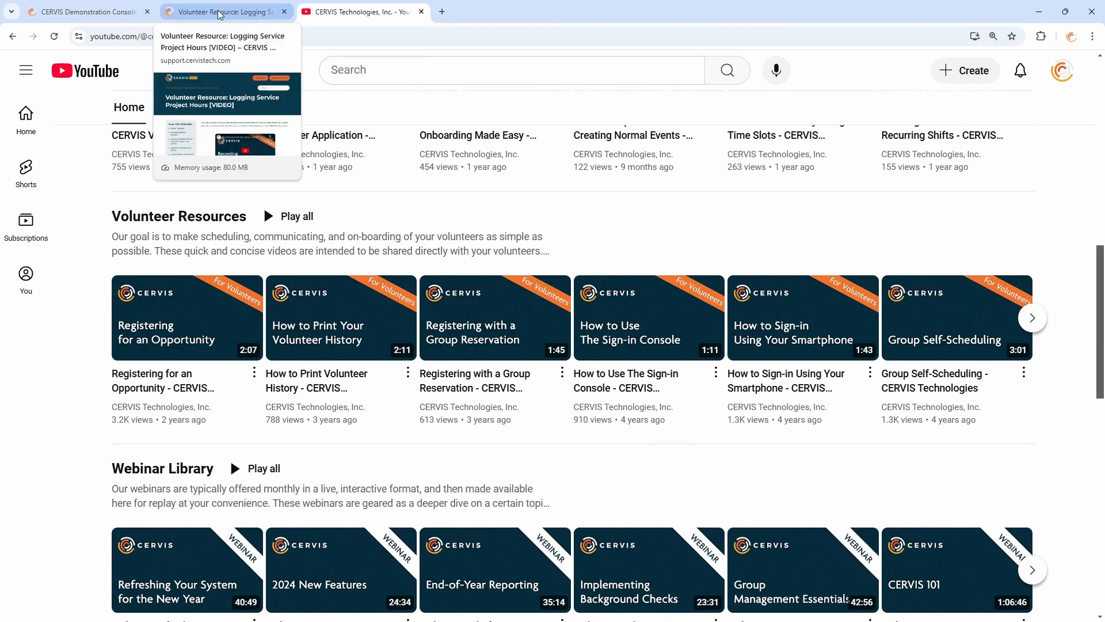
Switch back to the Demonstration Console tab, minimise the support help panel, and view the Main Dashboard charts
left_click(127, 21)
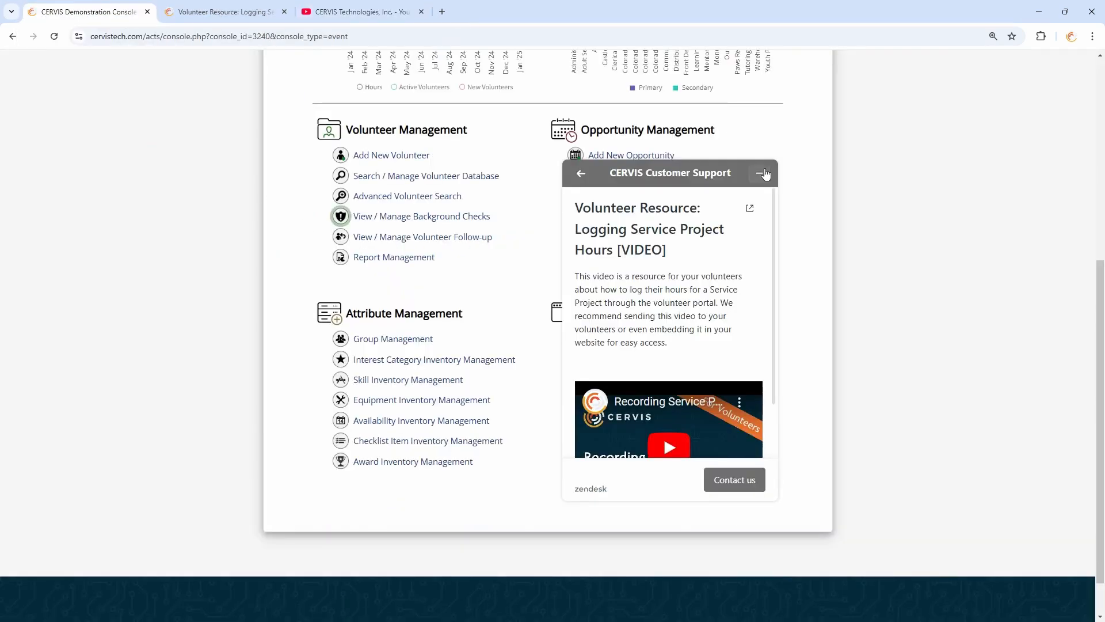
left_click(760, 173)
scroll(794, 251, "up", 4)
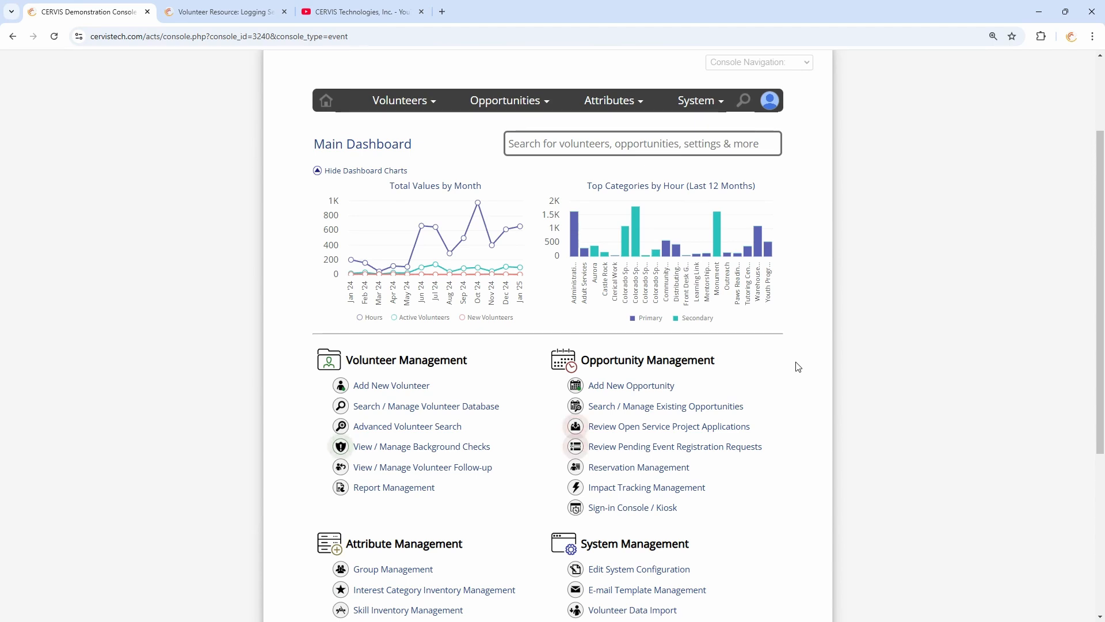
scroll(795, 369, "down", 1)
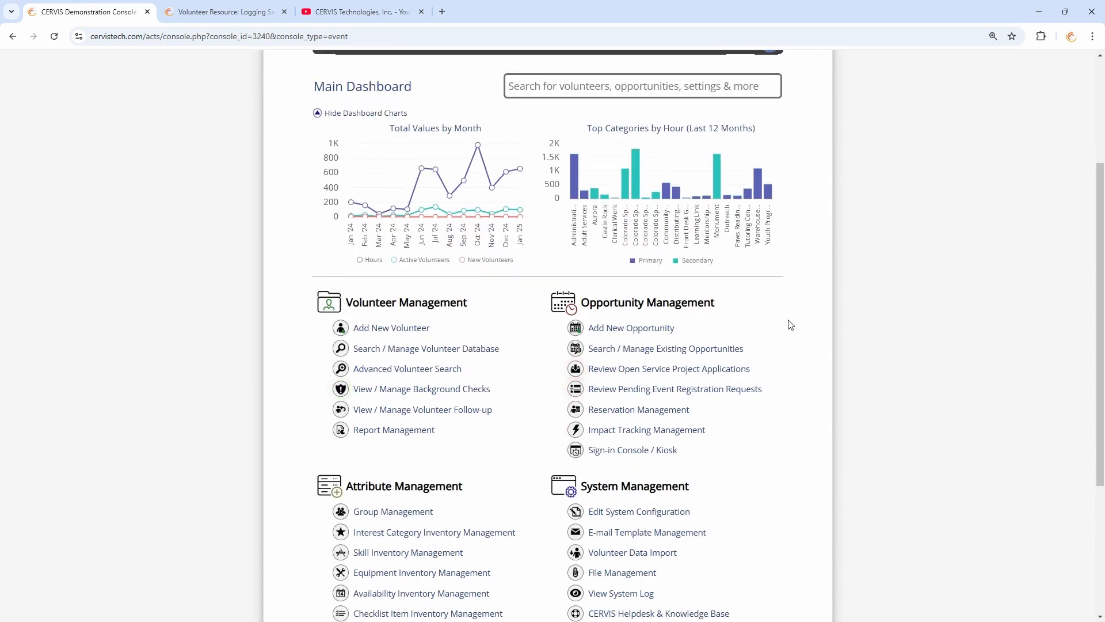